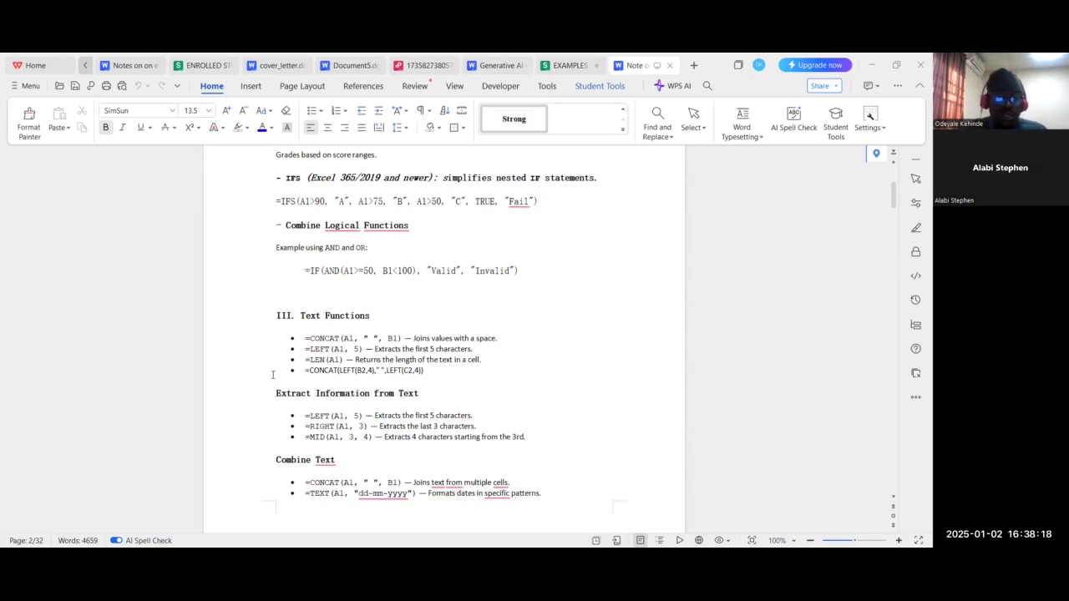
Review the notes from the logical functions through the text functions to VLOOKUP, and briefly check the EXAMPLES workbook
{"action": "scroll", "coordinate": [311, 350], "scroll_direction": "up", "scroll_amount": 2}
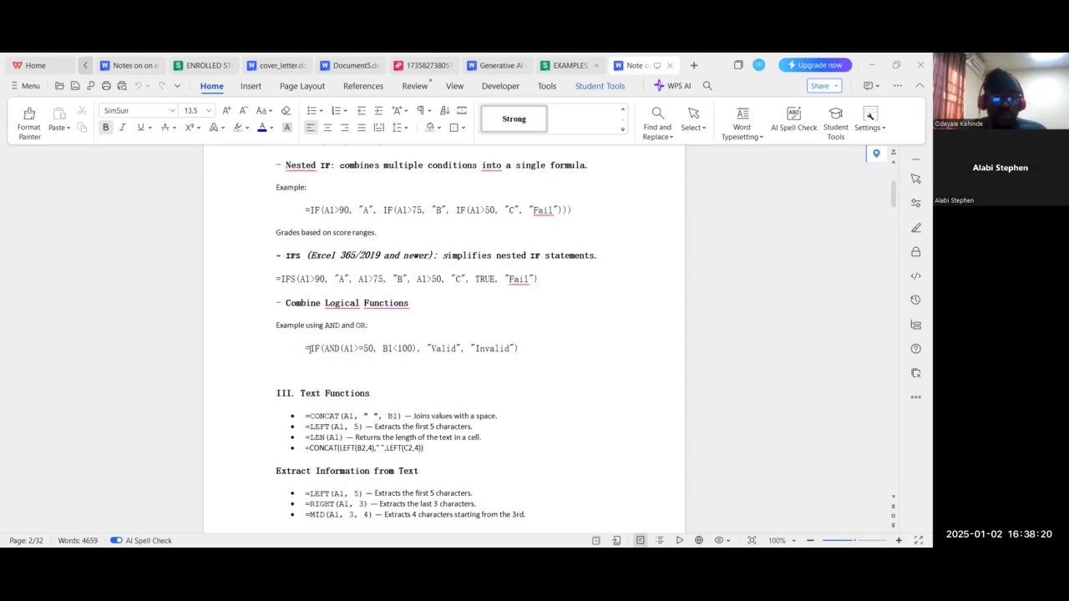
{"action": "scroll", "coordinate": [282, 357], "scroll_direction": "down", "scroll_amount": 6}
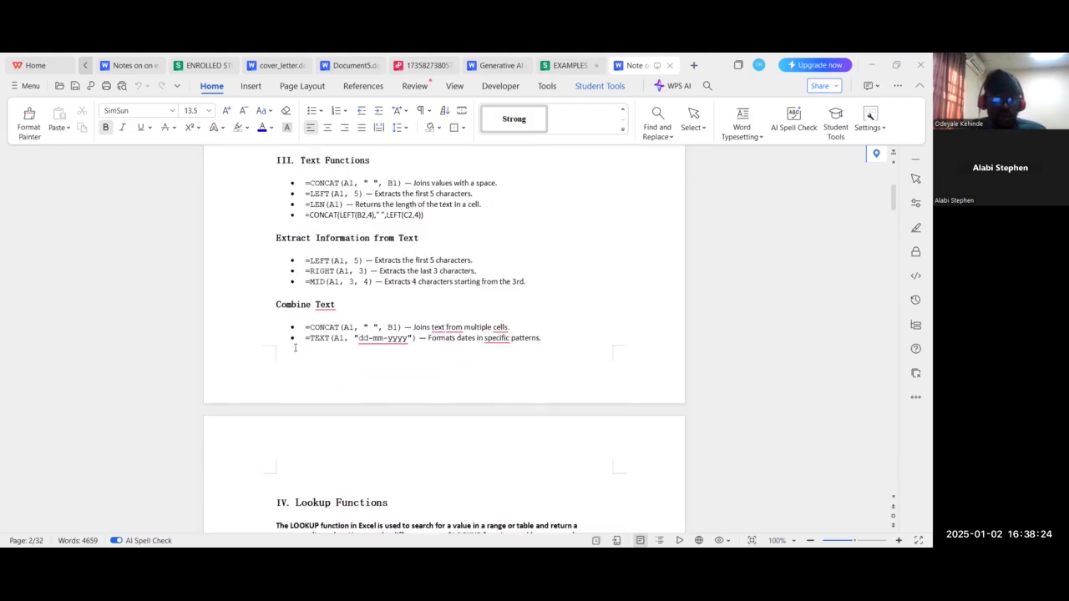
{"action": "scroll", "coordinate": [295, 348], "scroll_direction": "down", "scroll_amount": 1}
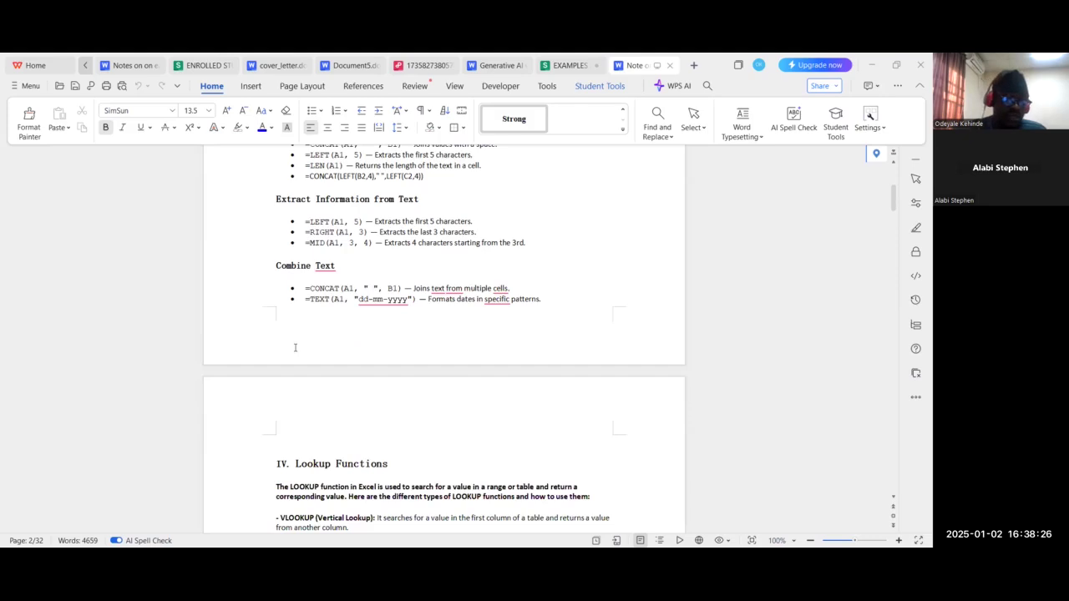
{"action": "scroll", "coordinate": [295, 348], "scroll_direction": "down", "scroll_amount": 3}
{"action": "scroll", "coordinate": [295, 348], "scroll_direction": "down", "scroll_amount": 6}
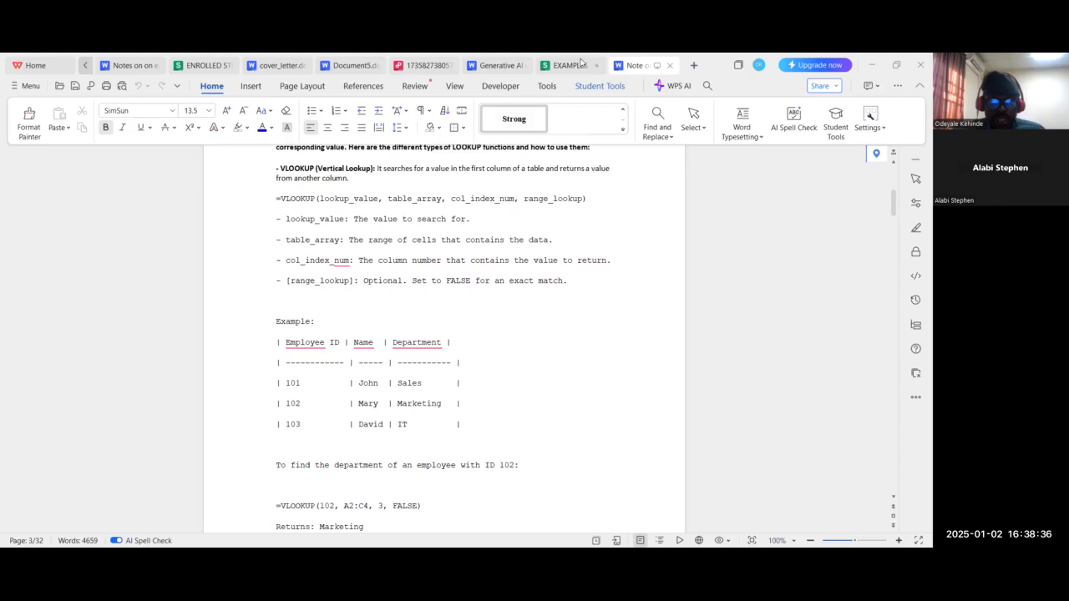
{"action": "left_click", "coordinate": [579, 64]}
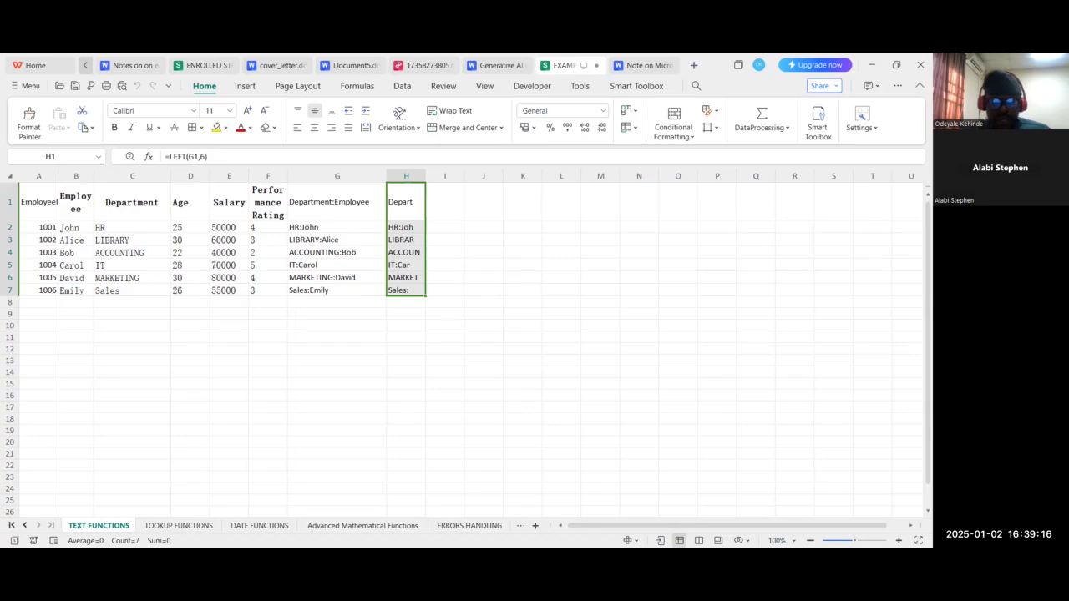
{"action": "left_click", "coordinate": [645, 66]}
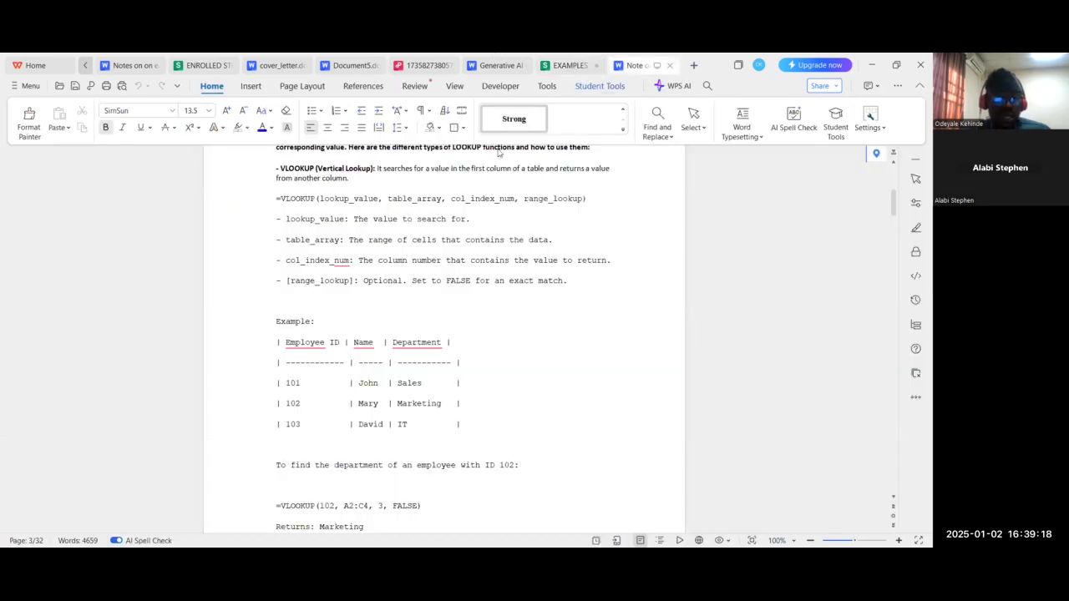
Return to the MID example under Extract Information from Text and examine its start-position and character-count arguments
{"action": "scroll", "coordinate": [326, 351], "scroll_direction": "up", "scroll_amount": 8}
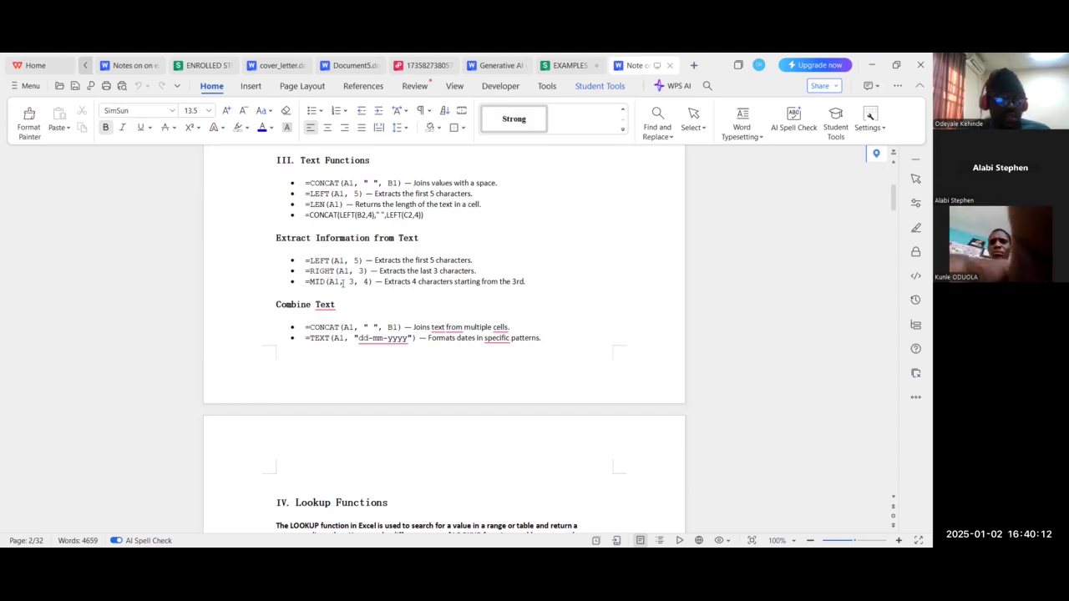
{"action": "double_click", "coordinate": [351, 281]}
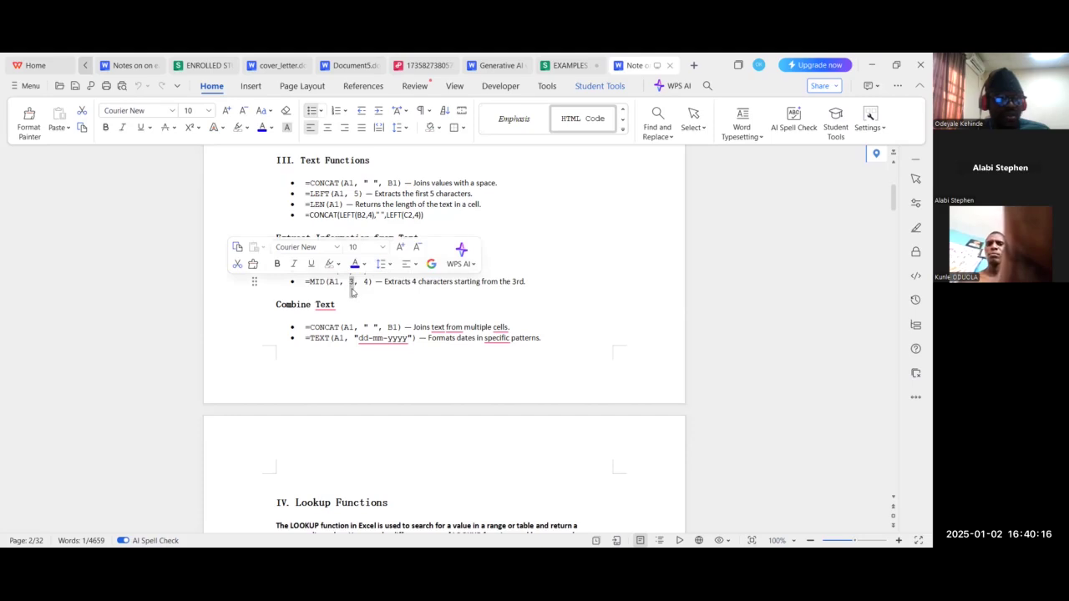
{"action": "left_click", "coordinate": [353, 292]}
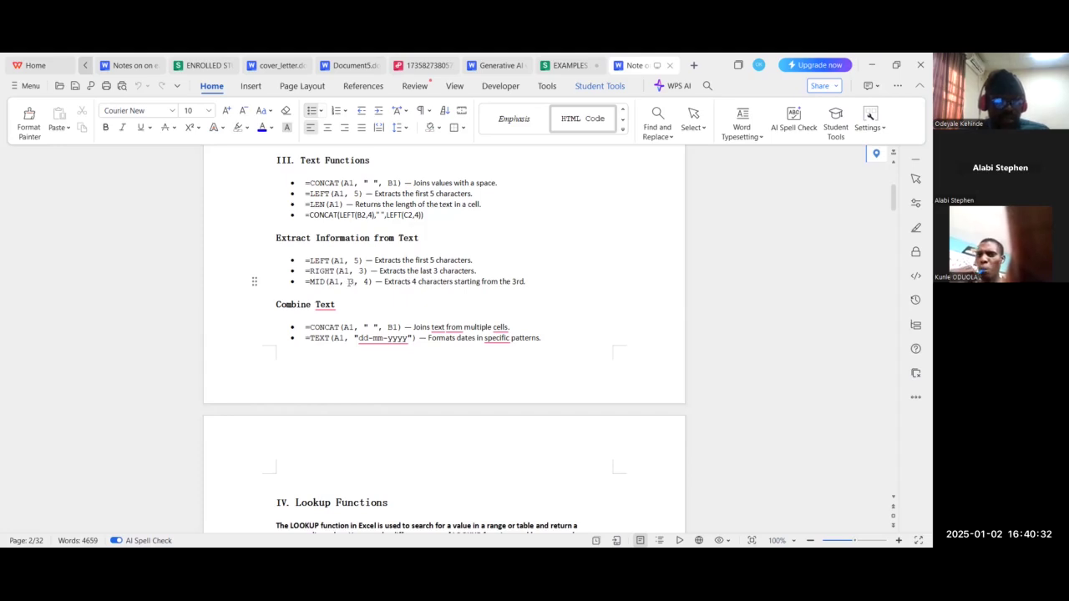
{"action": "double_click", "coordinate": [353, 282]}
{"action": "left_click", "coordinate": [368, 288]}
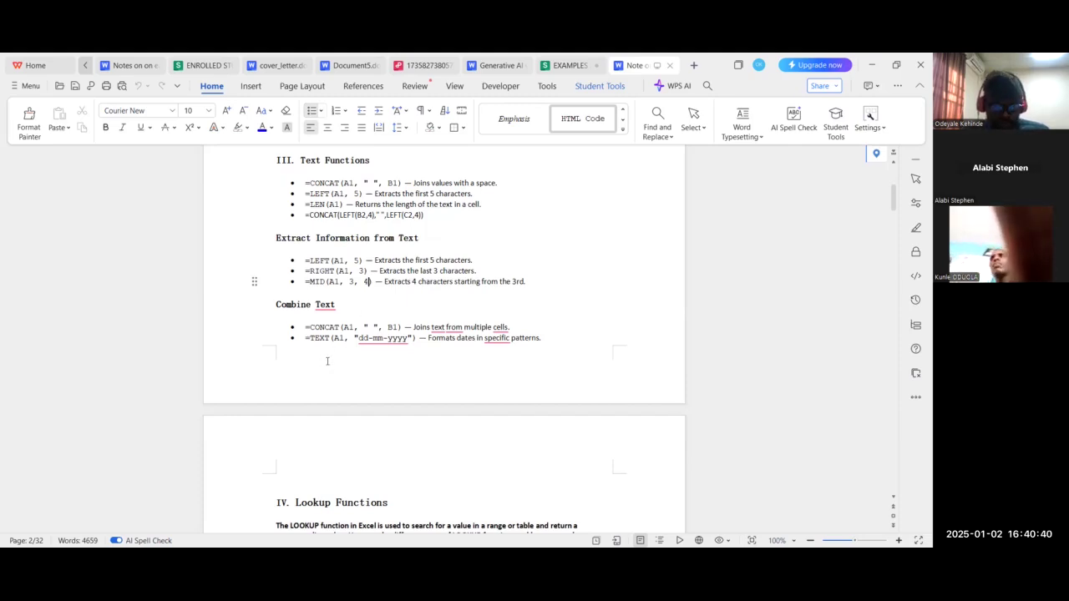
Read the Lookup Functions notes covering the VLOOKUP syntax, its arguments, the employee example and HLOOKUP
{"action": "scroll", "coordinate": [324, 362], "scroll_direction": "down", "scroll_amount": 4}
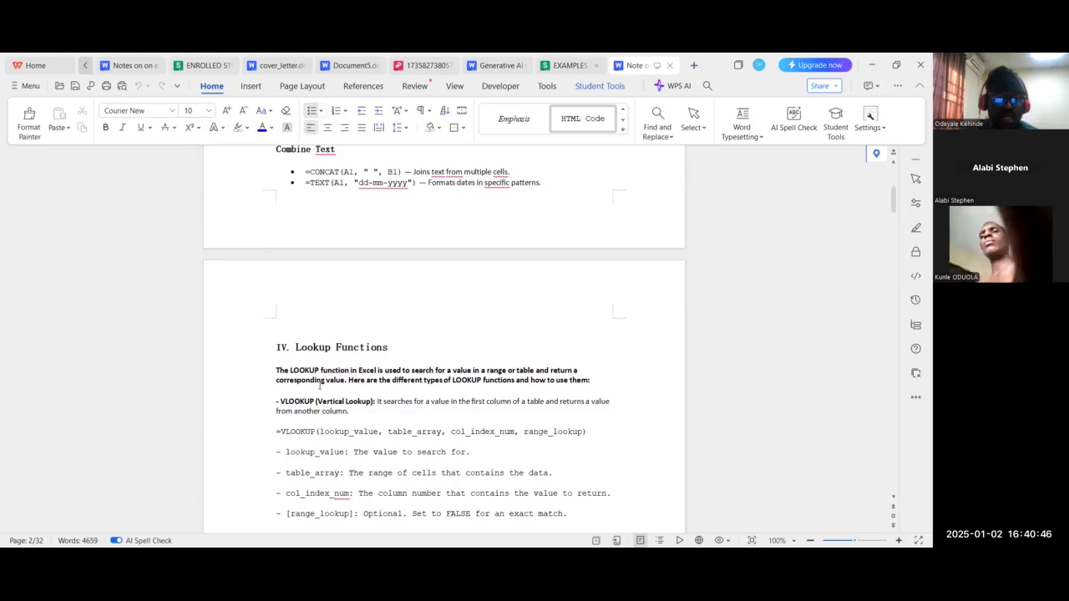
{"action": "scroll", "coordinate": [319, 385], "scroll_direction": "down", "scroll_amount": 3}
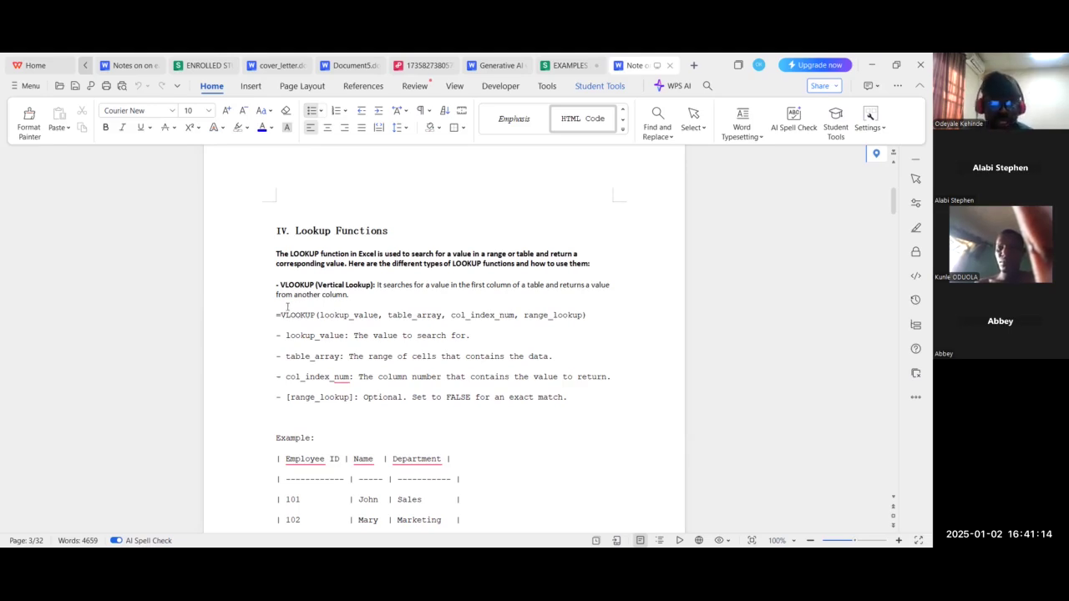
{"action": "scroll", "coordinate": [288, 308], "scroll_direction": "down", "scroll_amount": 2}
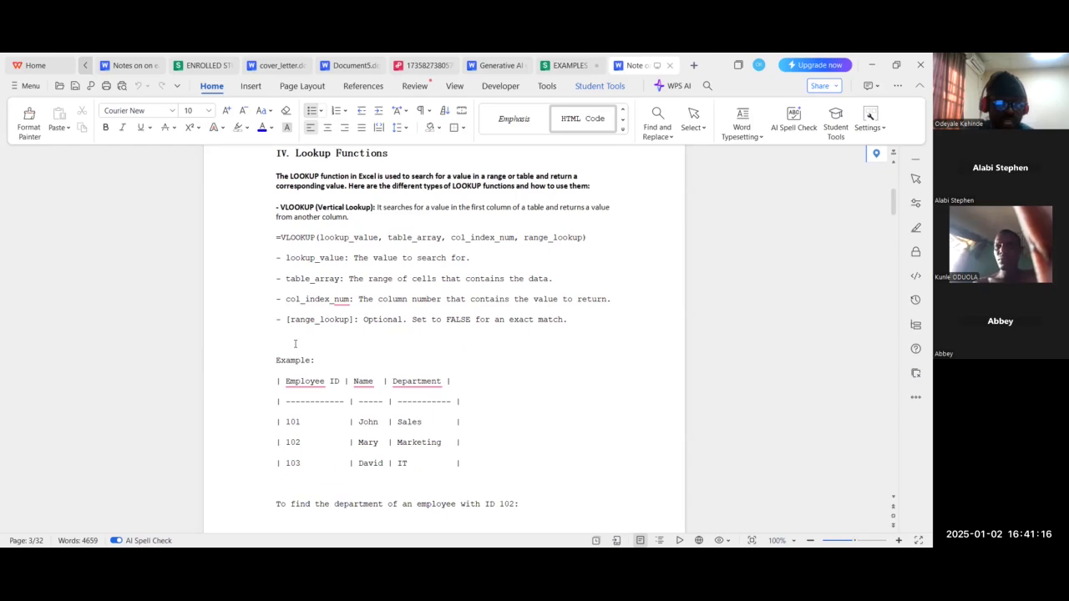
{"action": "scroll", "coordinate": [297, 347], "scroll_direction": "down", "scroll_amount": 7}
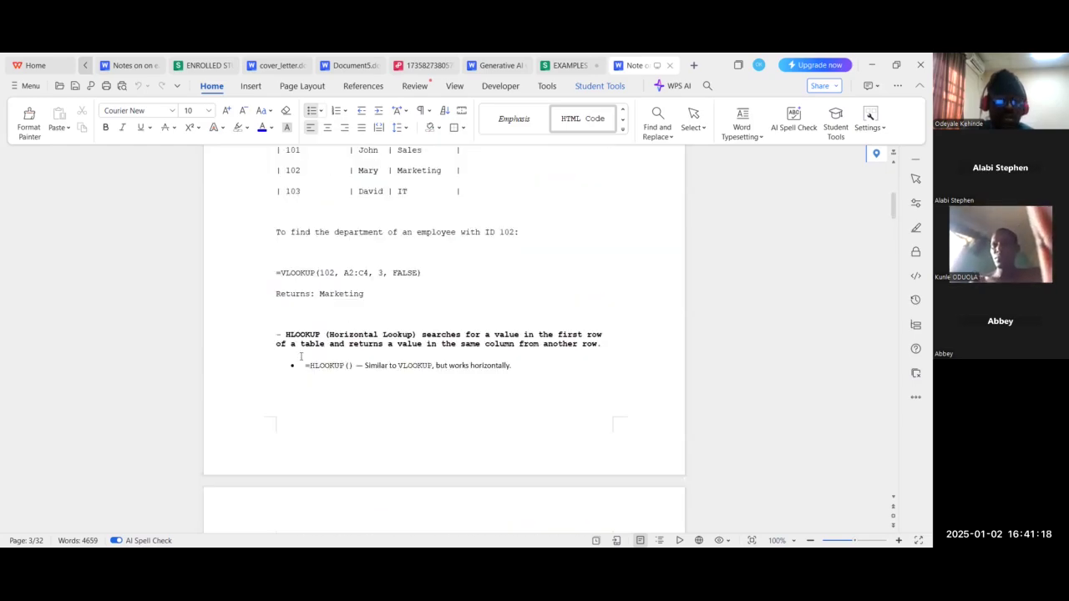
{"action": "scroll", "coordinate": [301, 359], "scroll_direction": "down", "scroll_amount": 5}
{"action": "scroll", "coordinate": [297, 367], "scroll_direction": "up", "scroll_amount": 8}
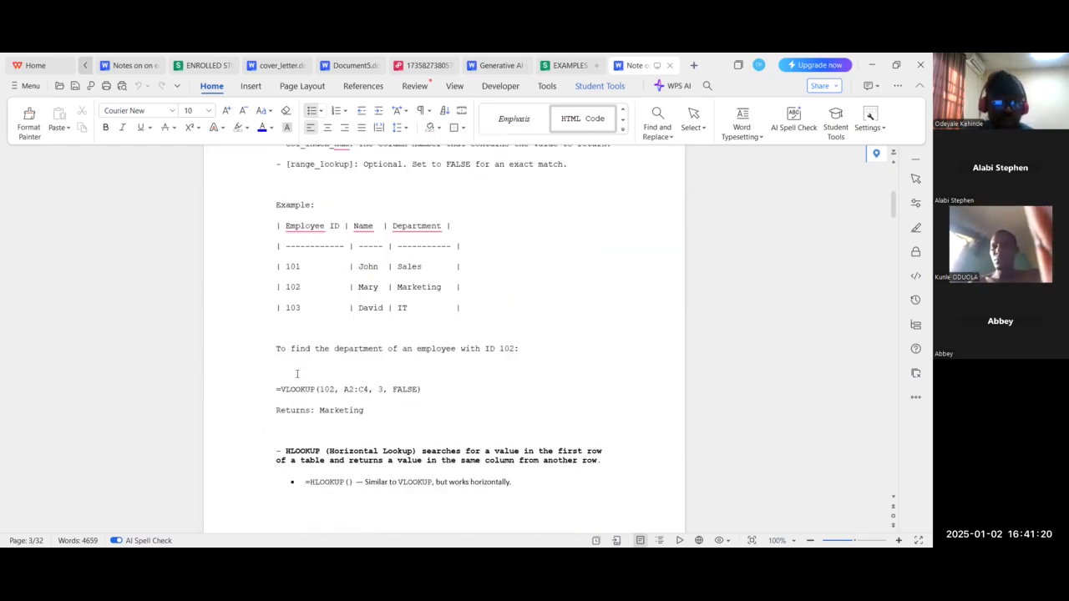
{"action": "scroll", "coordinate": [294, 360], "scroll_direction": "up", "scroll_amount": 5}
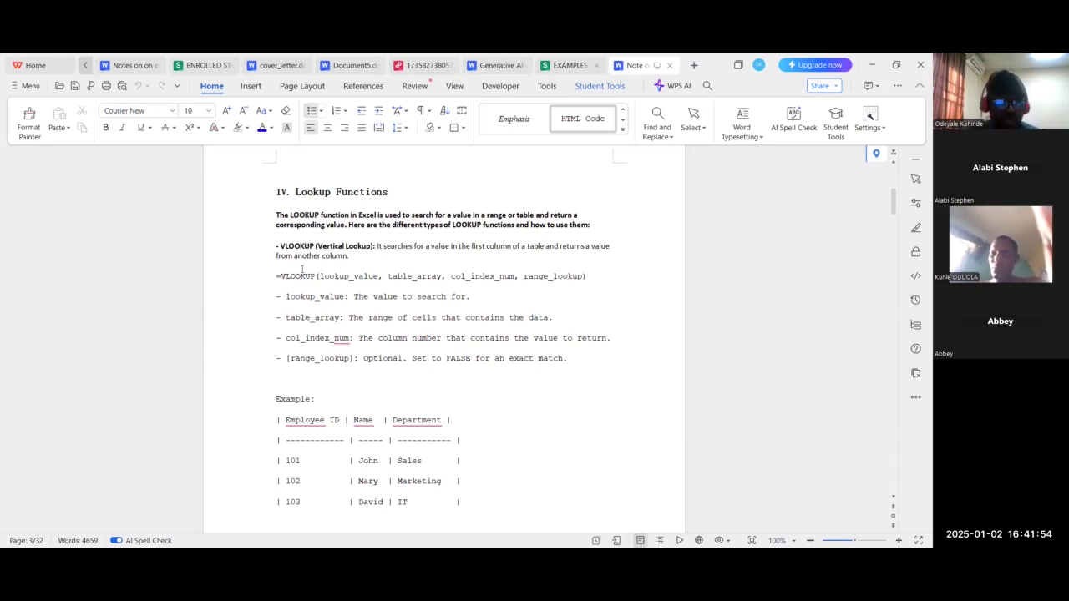
{"action": "scroll", "coordinate": [319, 447], "scroll_direction": "down", "scroll_amount": 1}
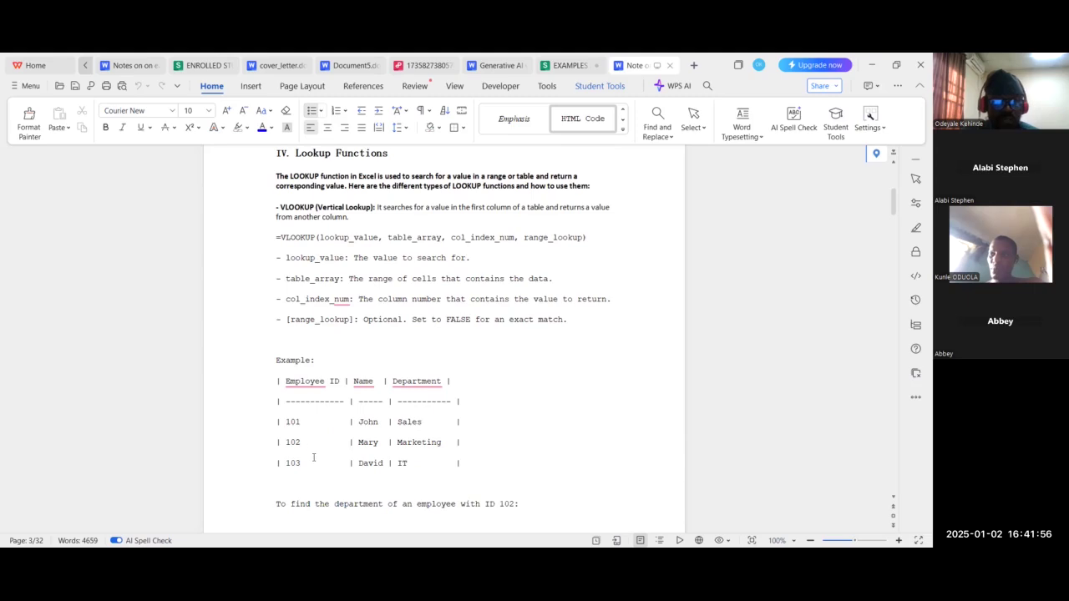
{"action": "scroll", "coordinate": [315, 451], "scroll_direction": "down", "scroll_amount": 2}
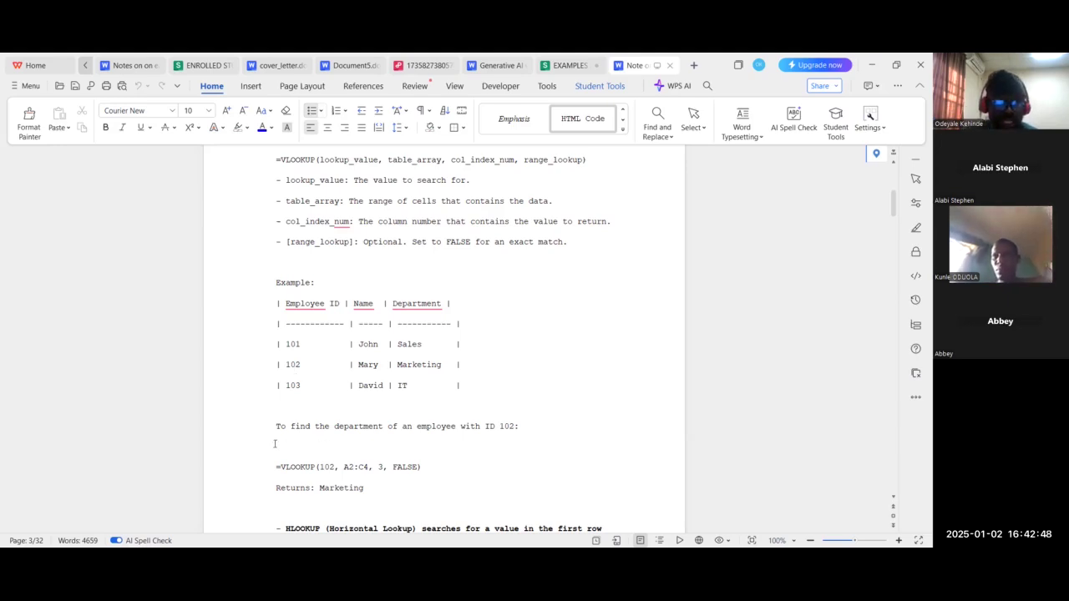
{"action": "scroll", "coordinate": [274, 444], "scroll_direction": "down", "scroll_amount": 1}
{"action": "scroll", "coordinate": [275, 444], "scroll_direction": "down", "scroll_amount": 2}
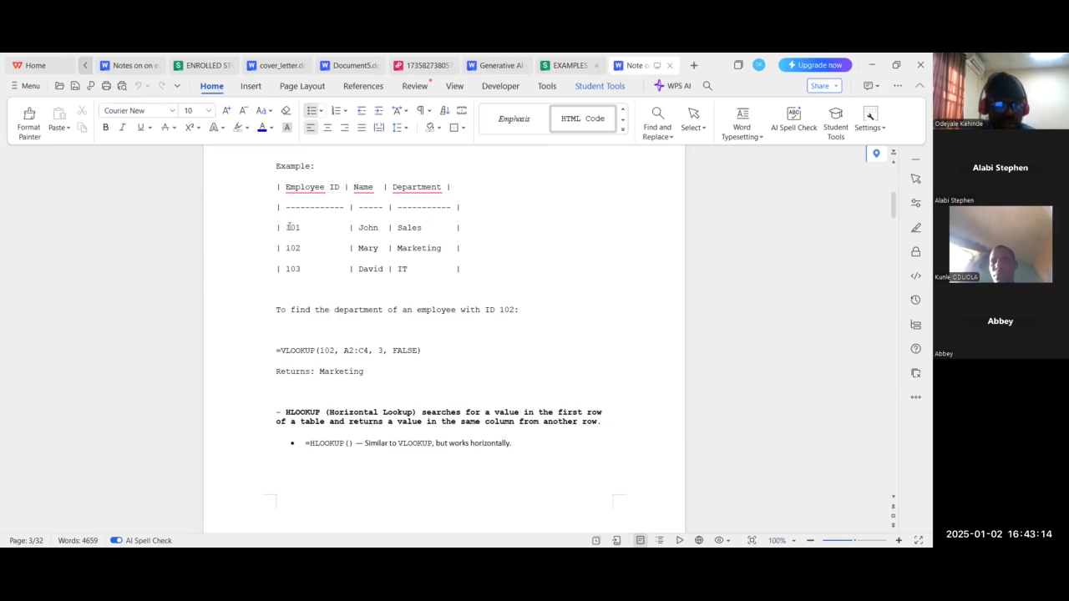
Highlight the first employee ID and the IT department in the VLOOKUP example table, and compare the example formula with the argument descriptions
{"action": "left_click_drag", "start_coordinate": [282, 227], "coordinate": [299, 226]}
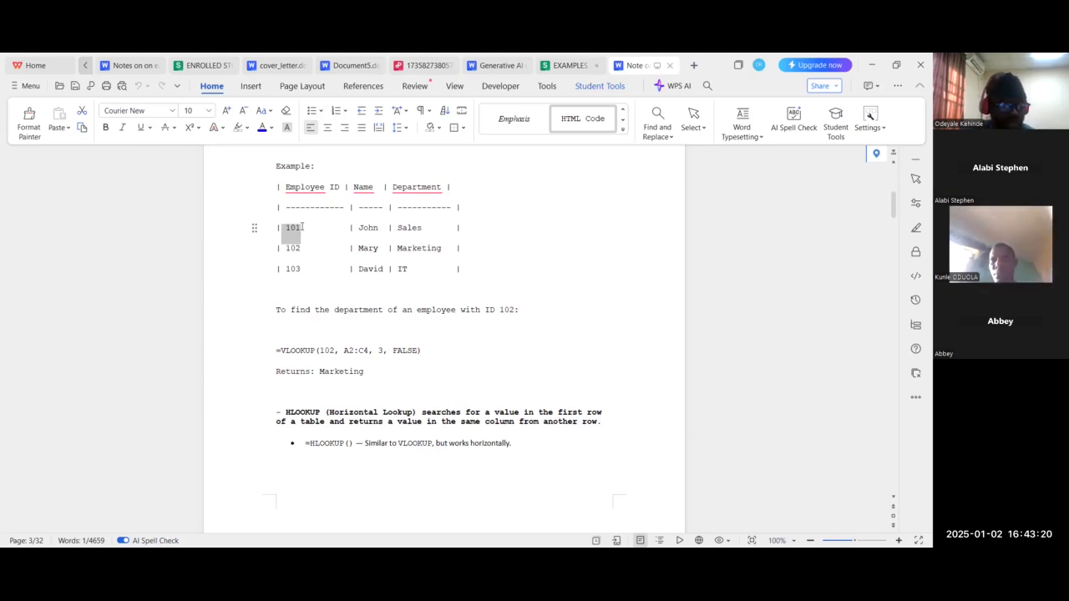
{"action": "left_click", "coordinate": [399, 269]}
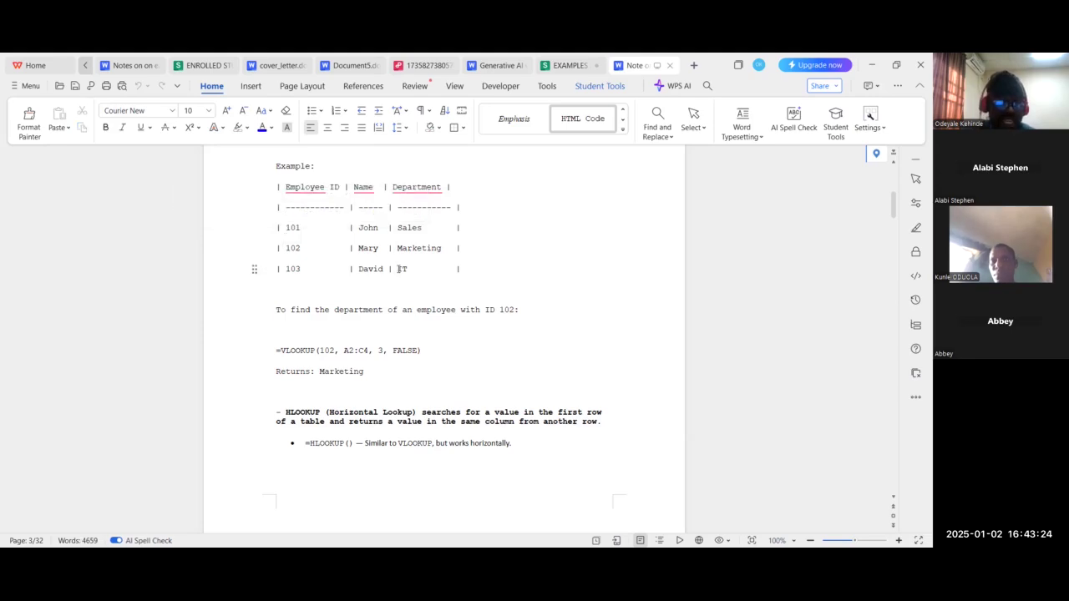
{"action": "left_click_drag", "start_coordinate": [400, 269], "coordinate": [409, 270]}
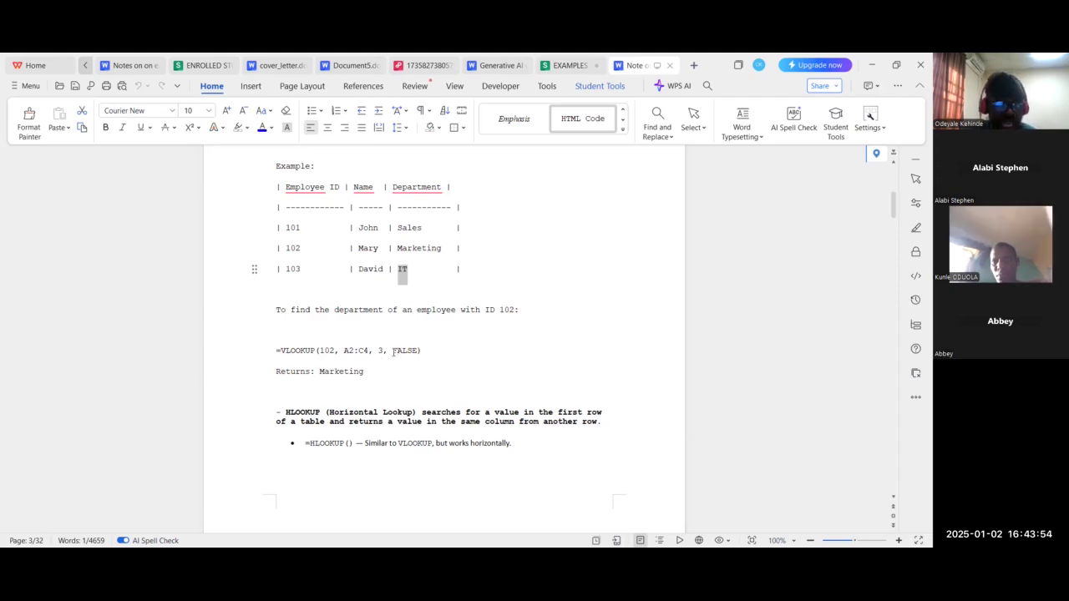
{"action": "scroll", "coordinate": [391, 338], "scroll_direction": "up", "scroll_amount": 4}
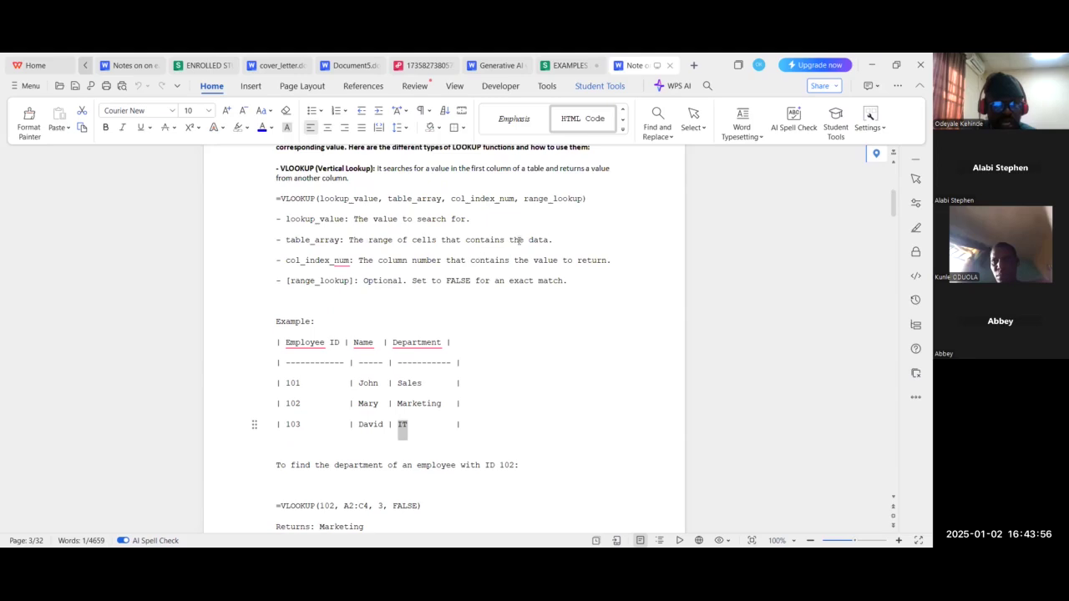
{"action": "scroll", "coordinate": [545, 248], "scroll_direction": "up", "scroll_amount": 1}
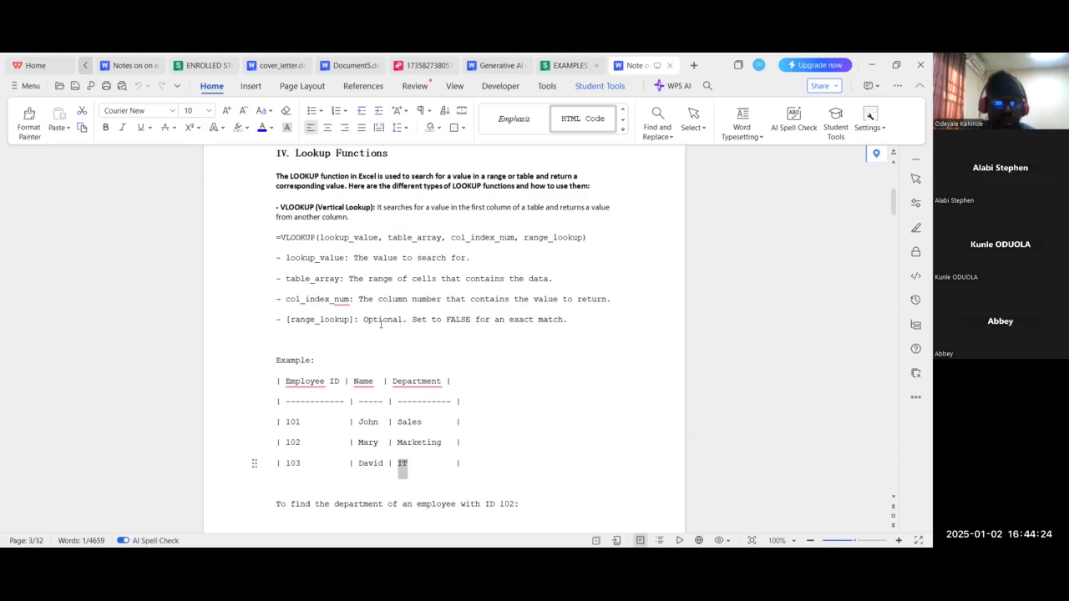
{"action": "scroll", "coordinate": [380, 325], "scroll_direction": "down", "scroll_amount": 1}
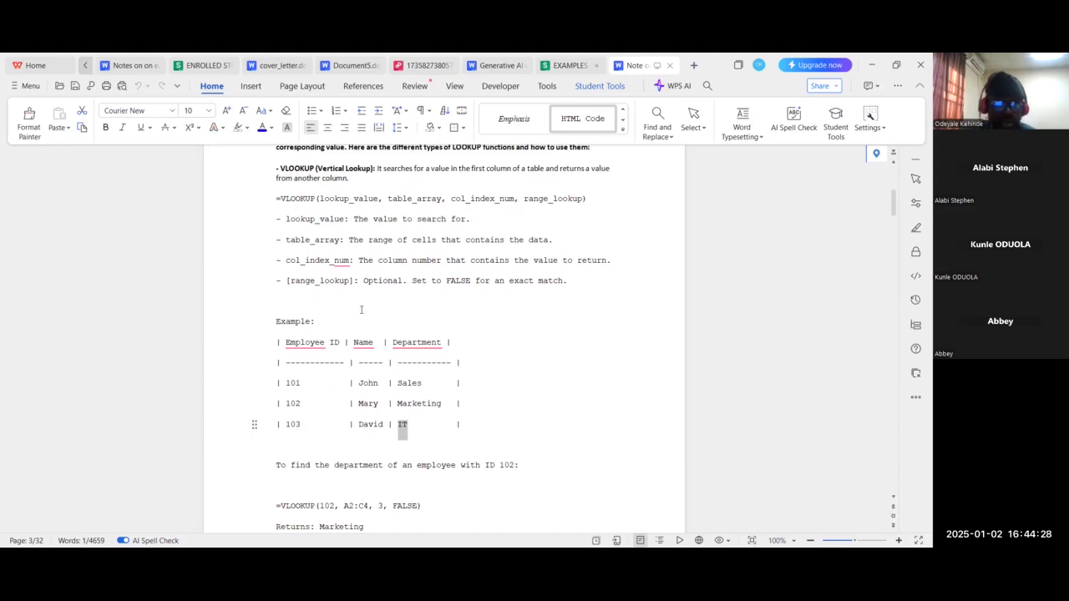
{"action": "scroll", "coordinate": [365, 344], "scroll_direction": "down", "scroll_amount": 2}
{"action": "scroll", "coordinate": [365, 344], "scroll_direction": "up", "scroll_amount": 2}
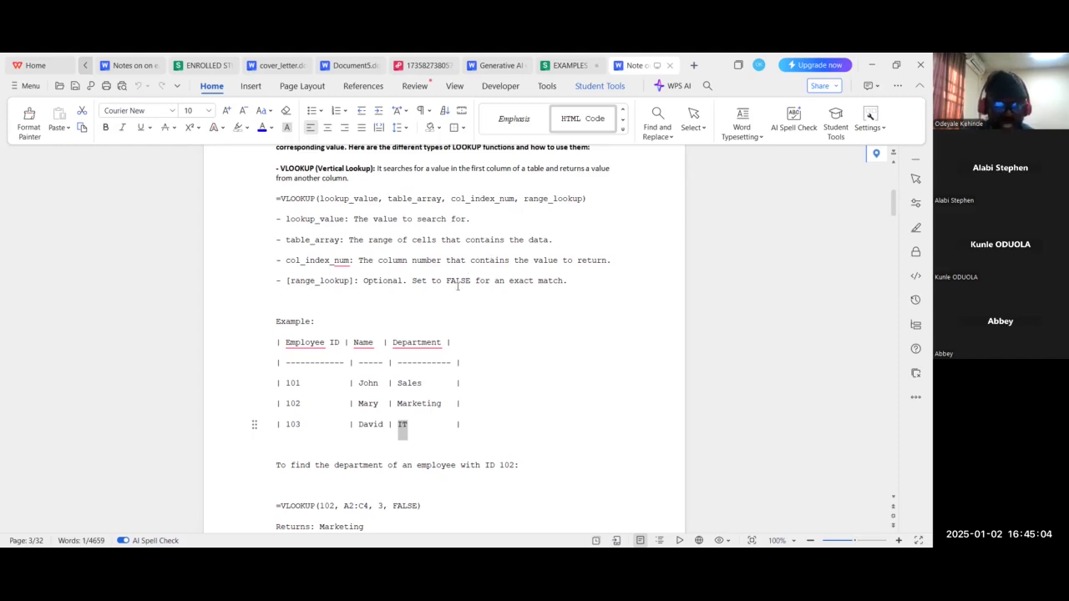
{"action": "scroll", "coordinate": [438, 333], "scroll_direction": "down", "scroll_amount": 4}
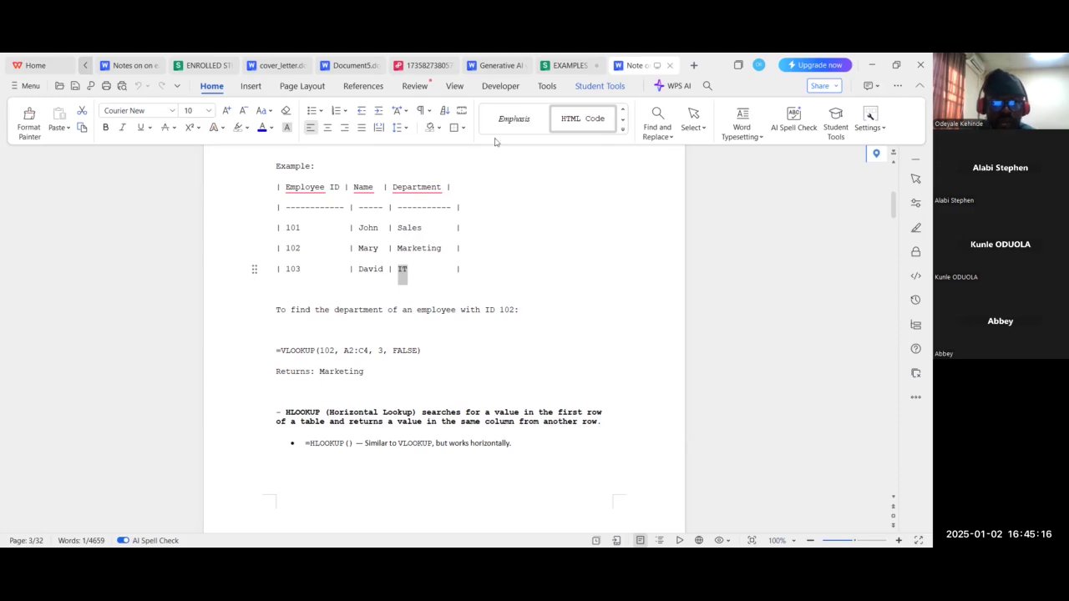
Switch to the EXAMPLES workbook and open the LOOKUP FUNCTIONS sheet
{"action": "left_click", "coordinate": [563, 65]}
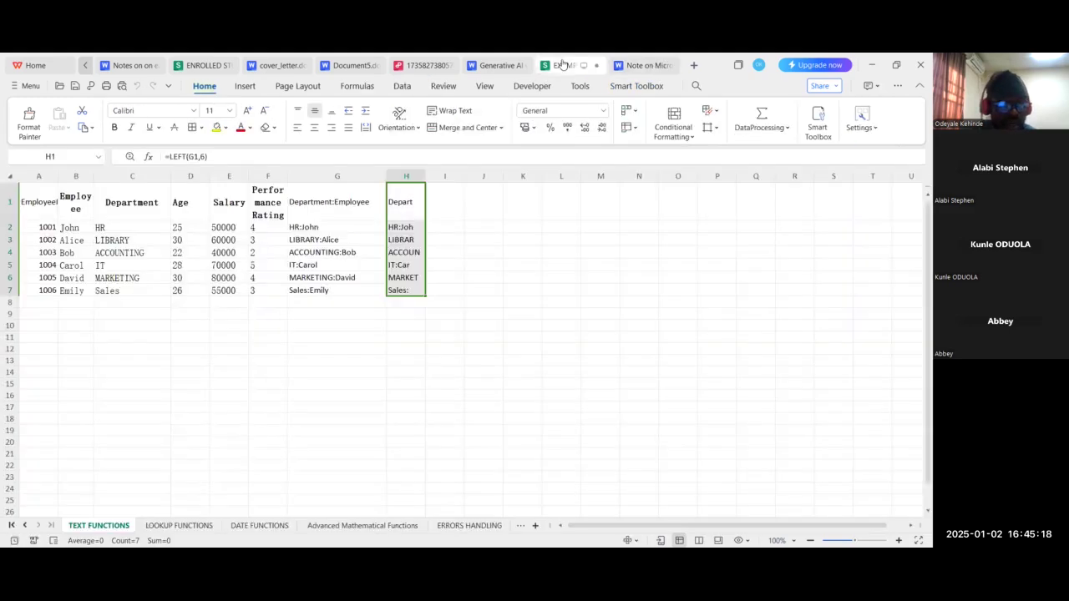
{"action": "left_click", "coordinate": [180, 526]}
{"action": "left_click", "coordinate": [49, 347]}
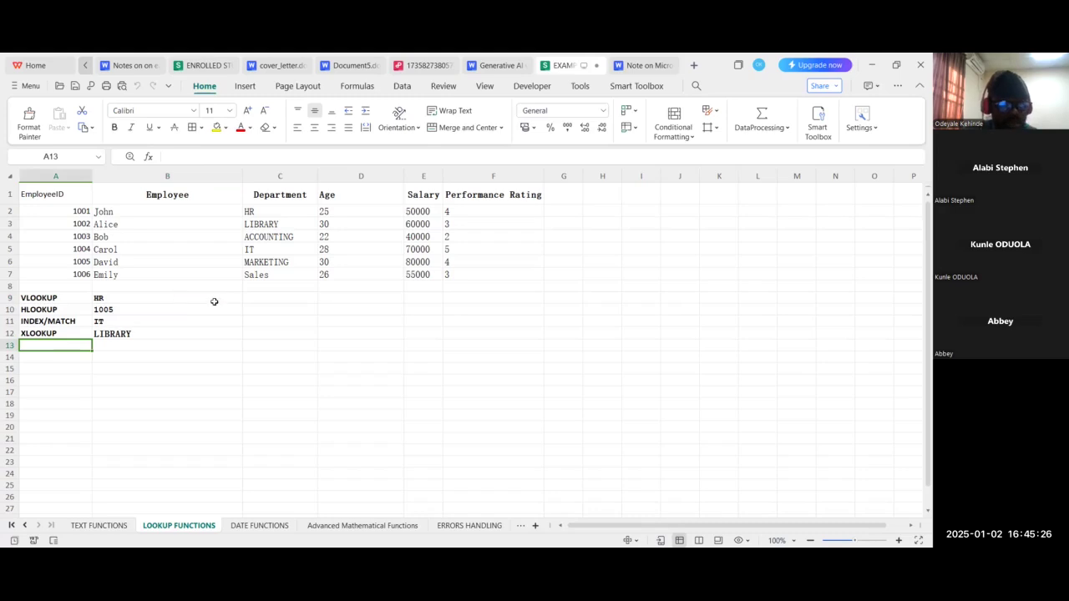
In cell C9, look up the department for ID 1003 with the formula =VLOOKUP(1003,A2:F7,3,FALSE)
{"action": "left_click", "coordinate": [265, 298]}
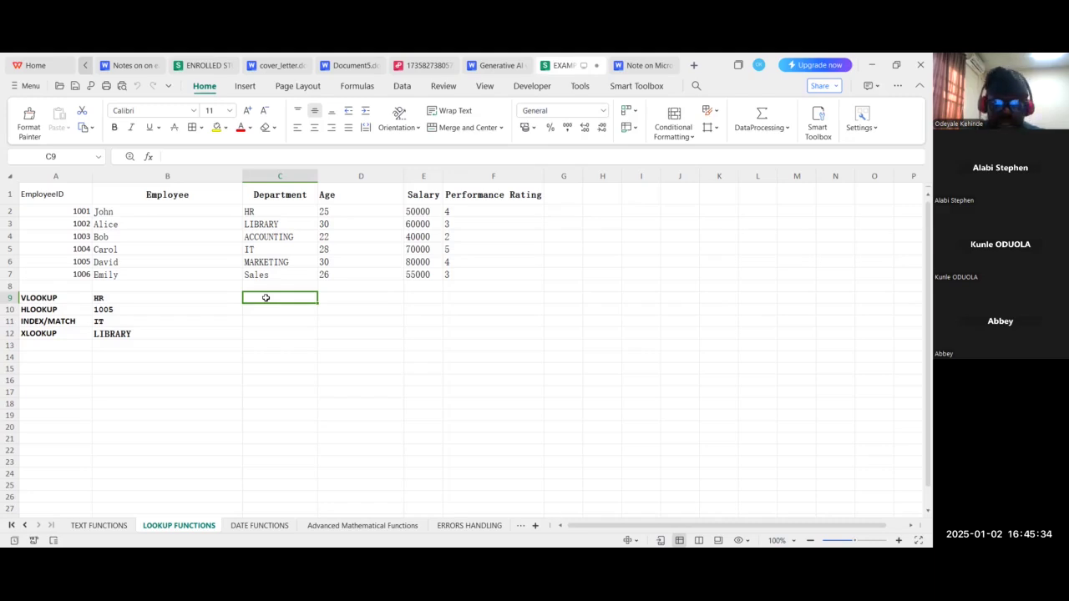
{"action": "type", "text": "="}
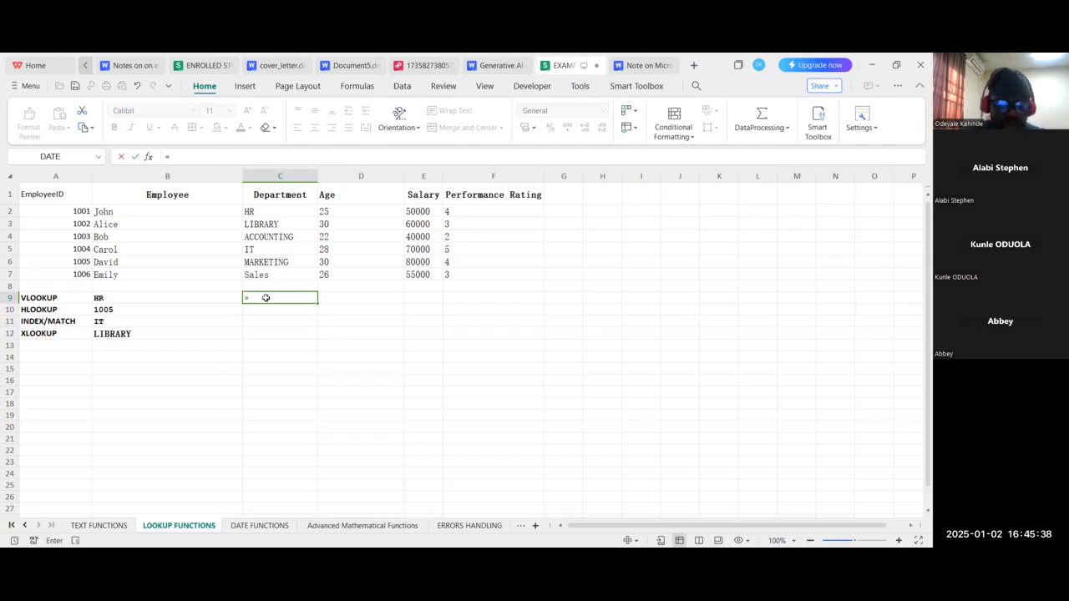
{"action": "type", "text": "VLOO"}
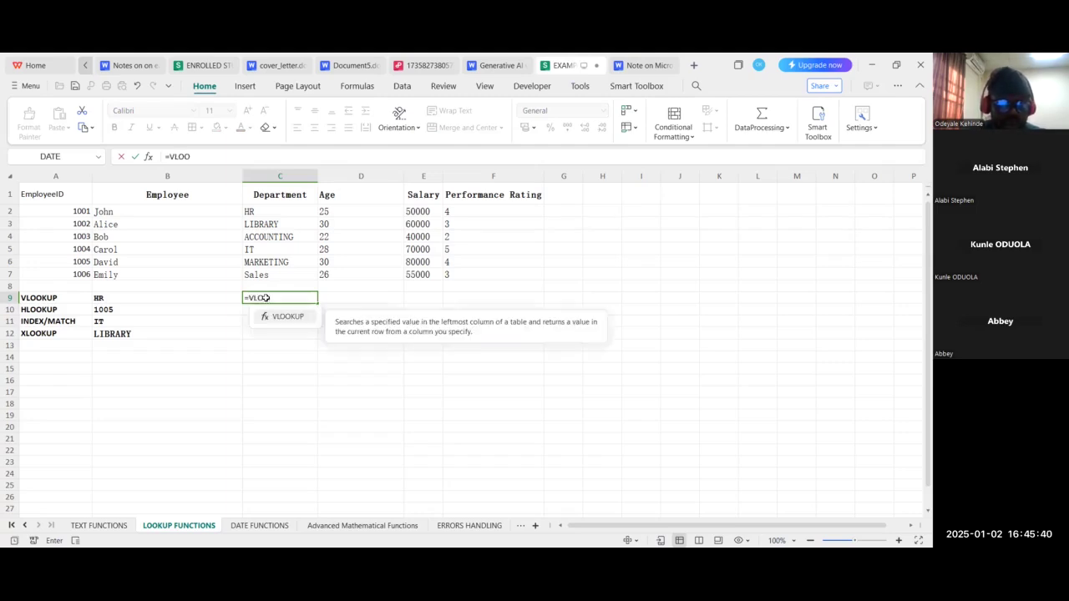
{"action": "type", "text": "KUP"}
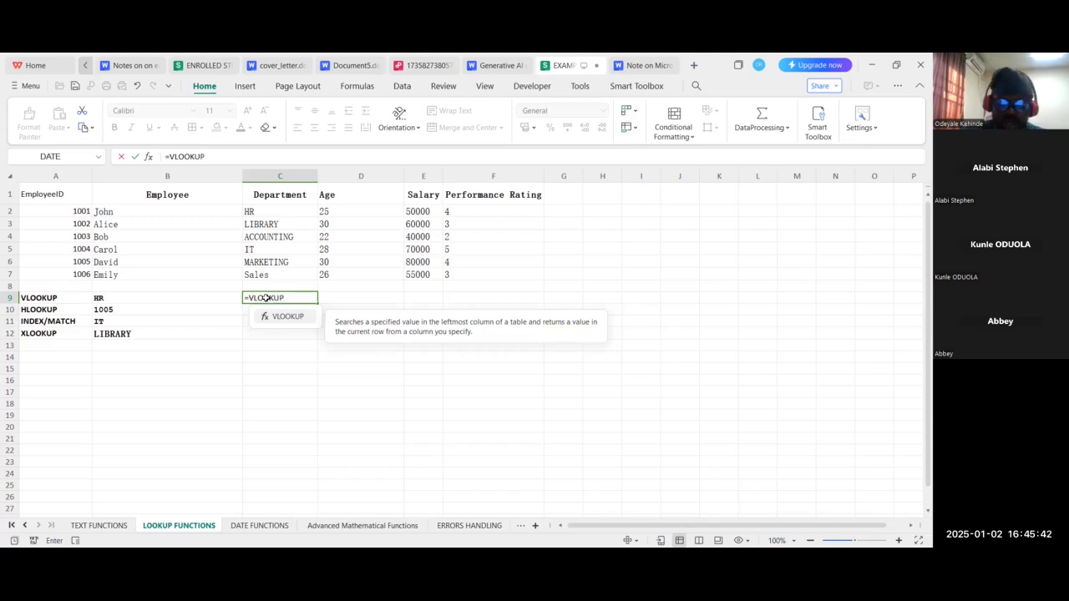
{"action": "type", "text": "("}
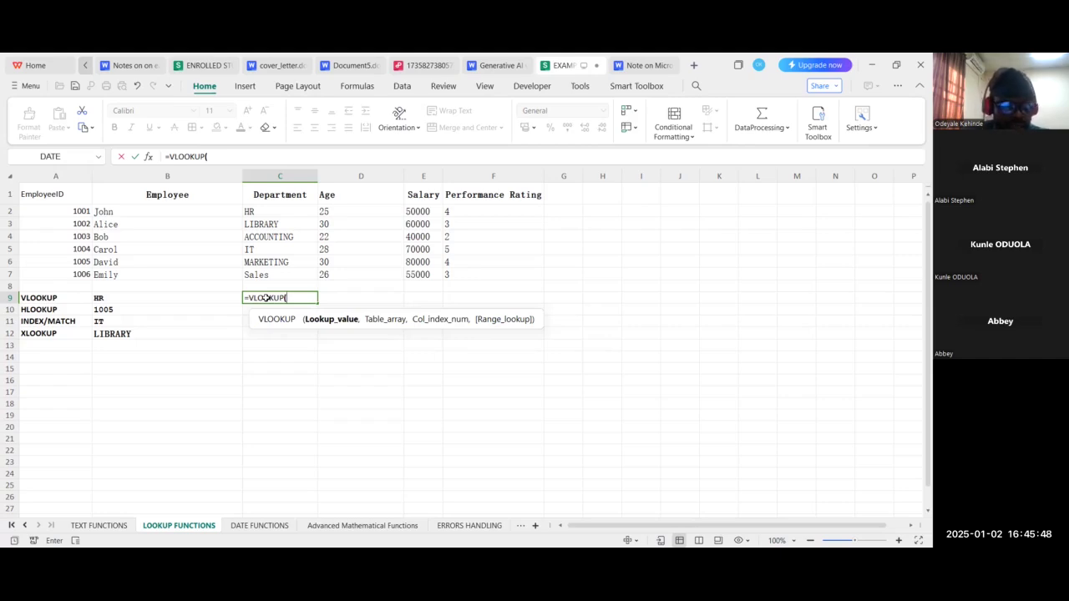
{"action": "type", "text": "1"}
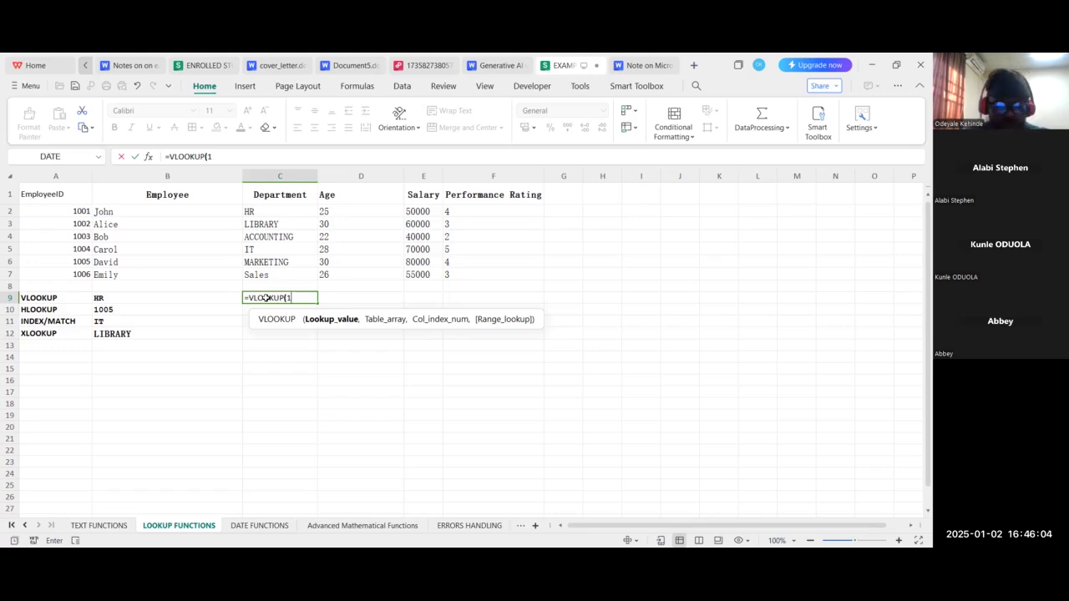
{"action": "type", "text": "000"}
{"action": "key", "text": "BackSpace"}
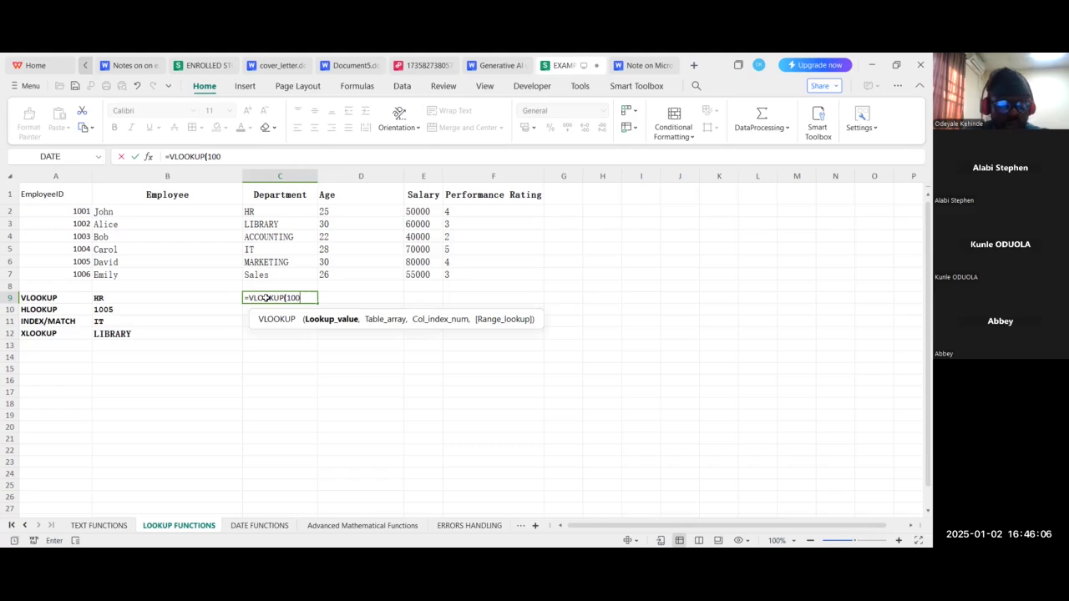
{"action": "type", "text": "3,"}
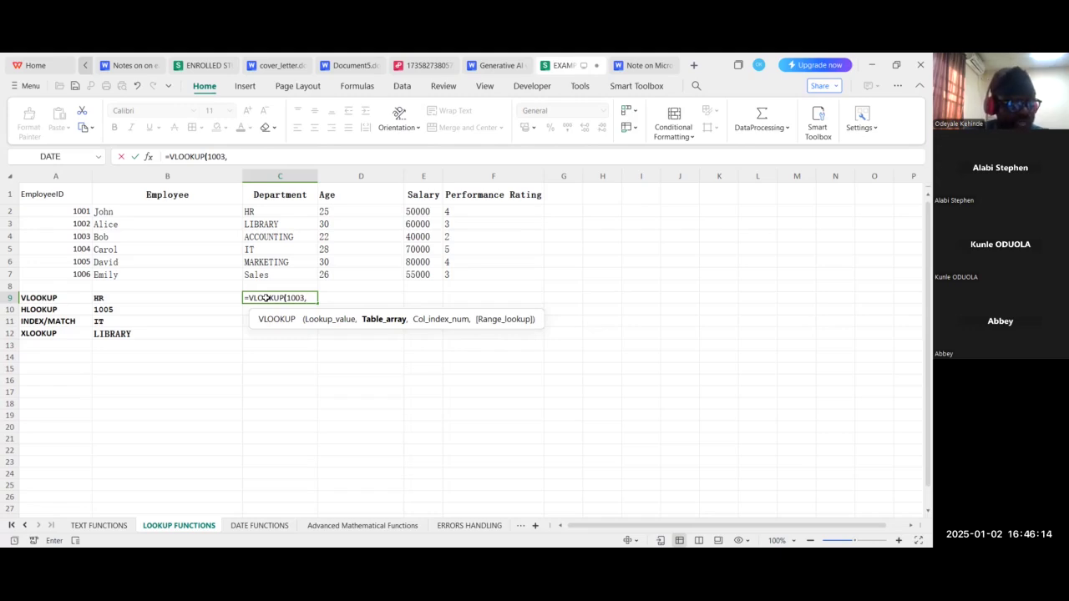
{"action": "type", "text": "A"}
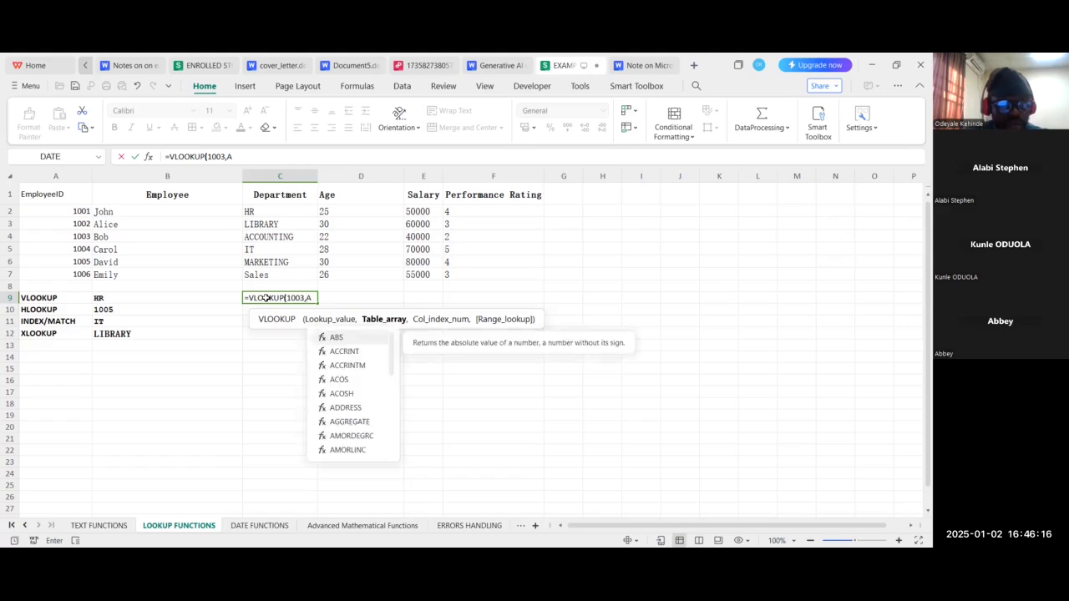
{"action": "type", "text": "2:"}
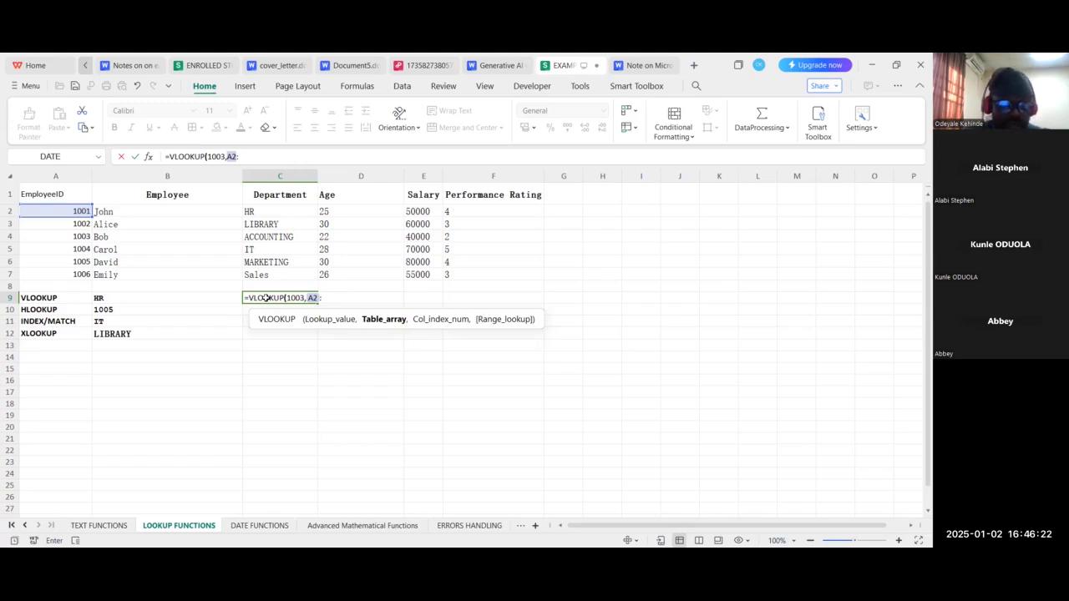
{"action": "type", "text": "F7"}
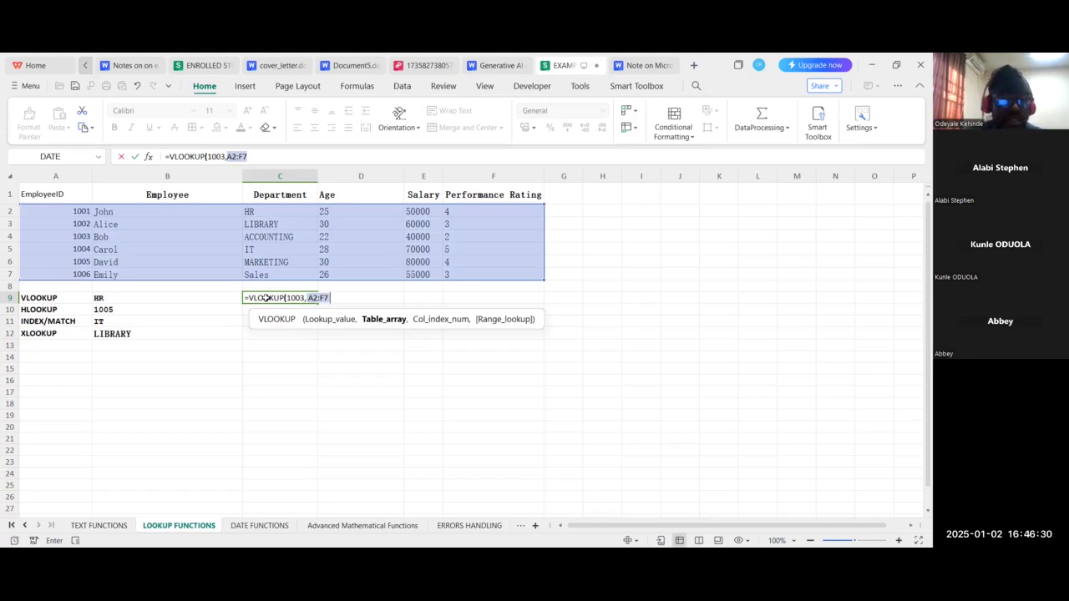
{"action": "type", "text": ","}
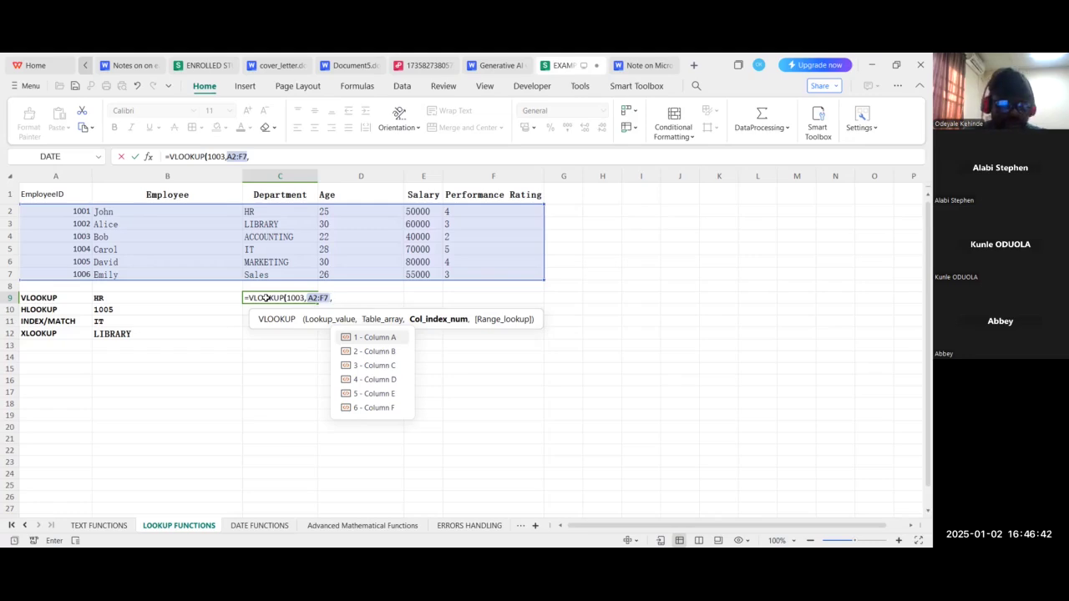
{"action": "type", "text": "3"}
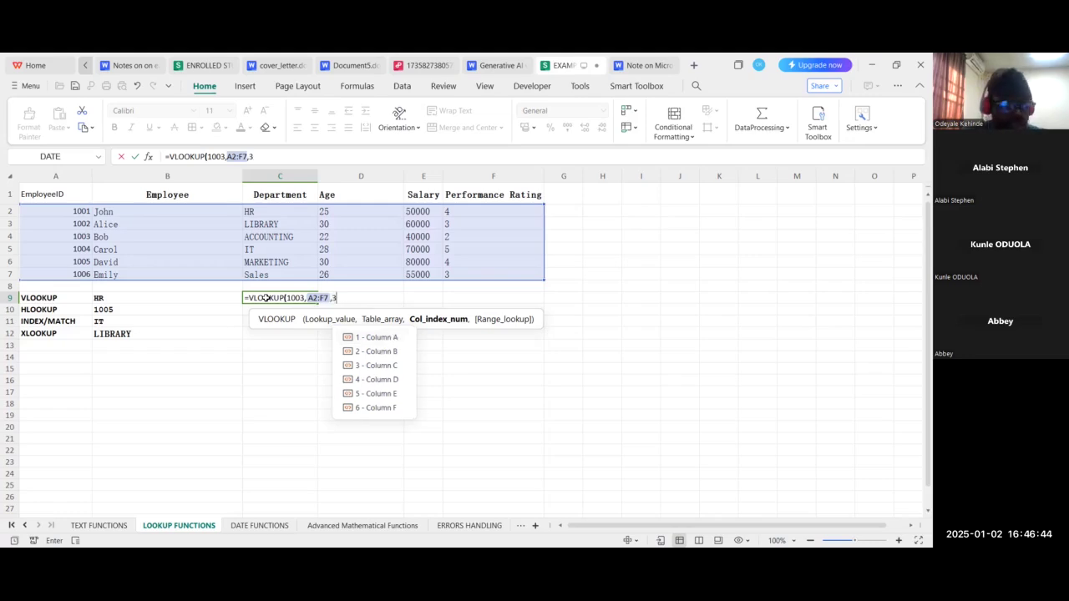
{"action": "type", "text": ","}
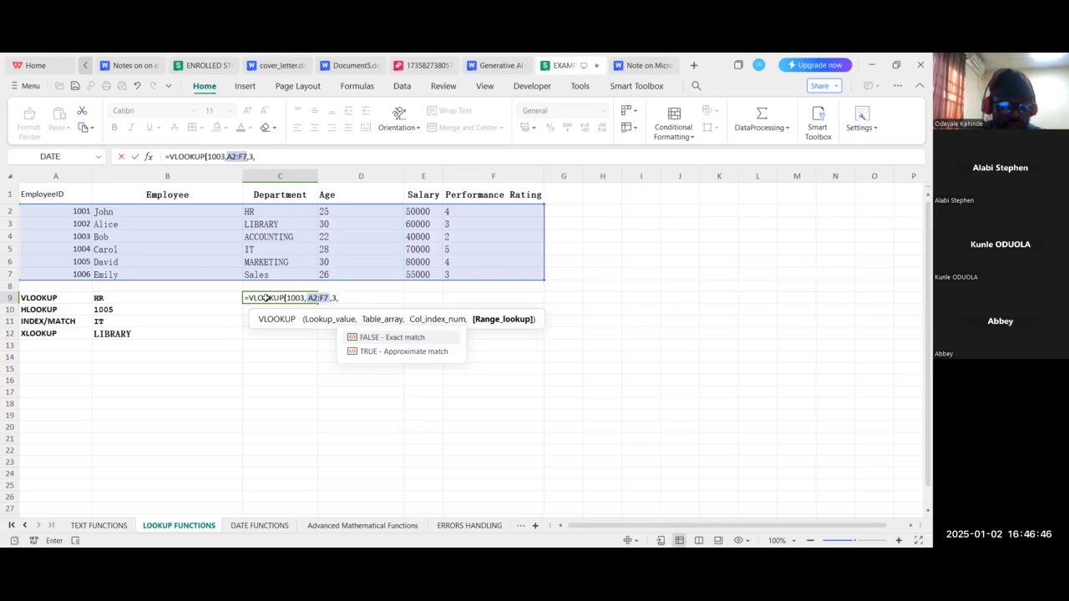
{"action": "type", "text": "FALSE"}
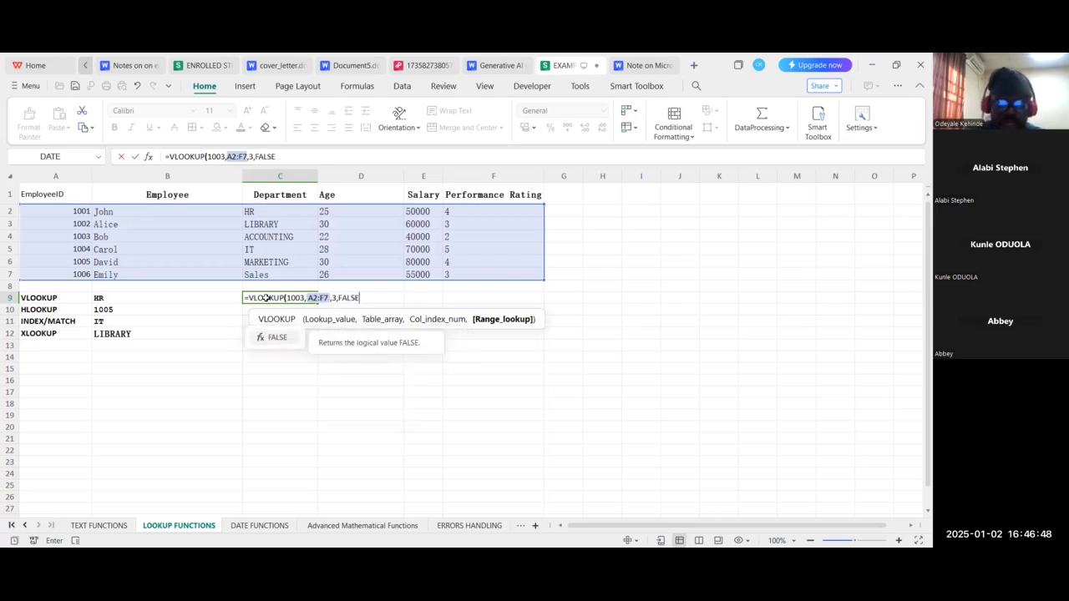
{"action": "type", "text": ")"}
{"action": "key", "text": "Return"}
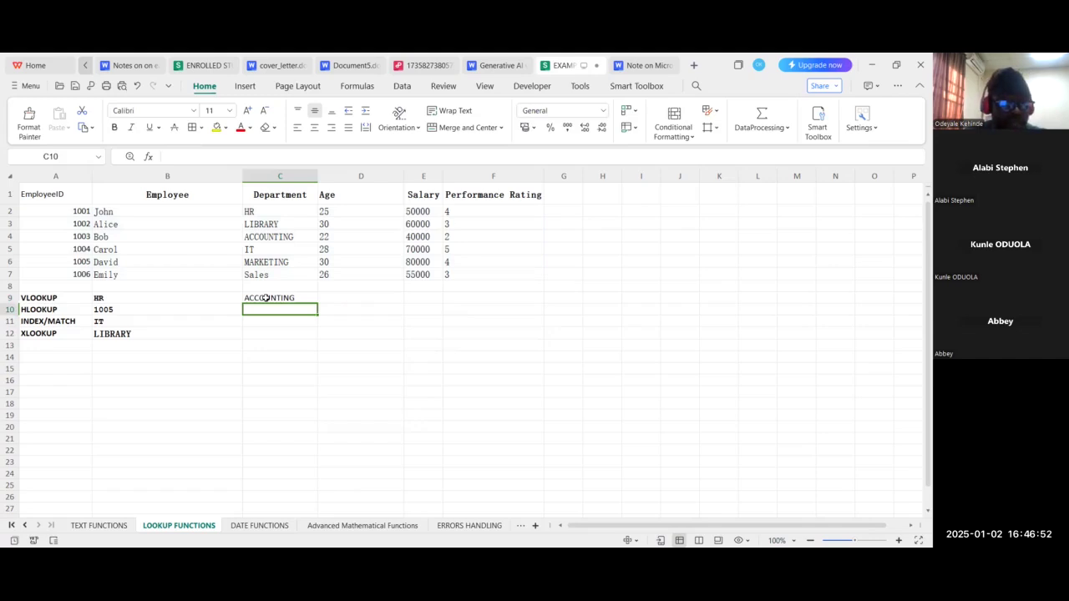
In cell D9, look up the salary for ID 1005 with the formula =VLOOKUP(1005,A2:F7,5,FALSE), and check the entered formula
{"action": "left_click", "coordinate": [350, 296]}
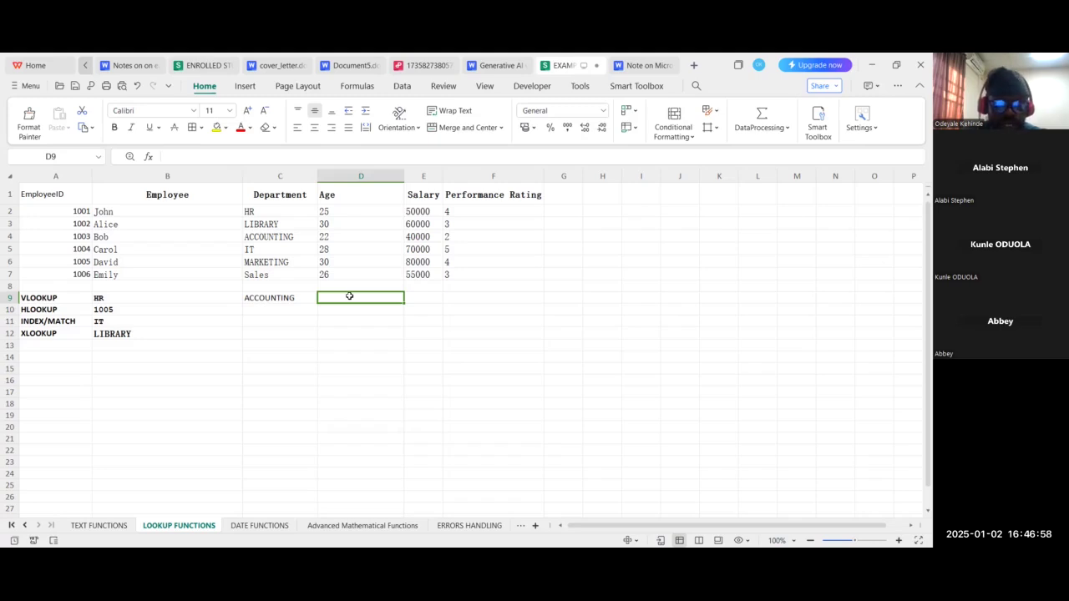
{"action": "type", "text": "="}
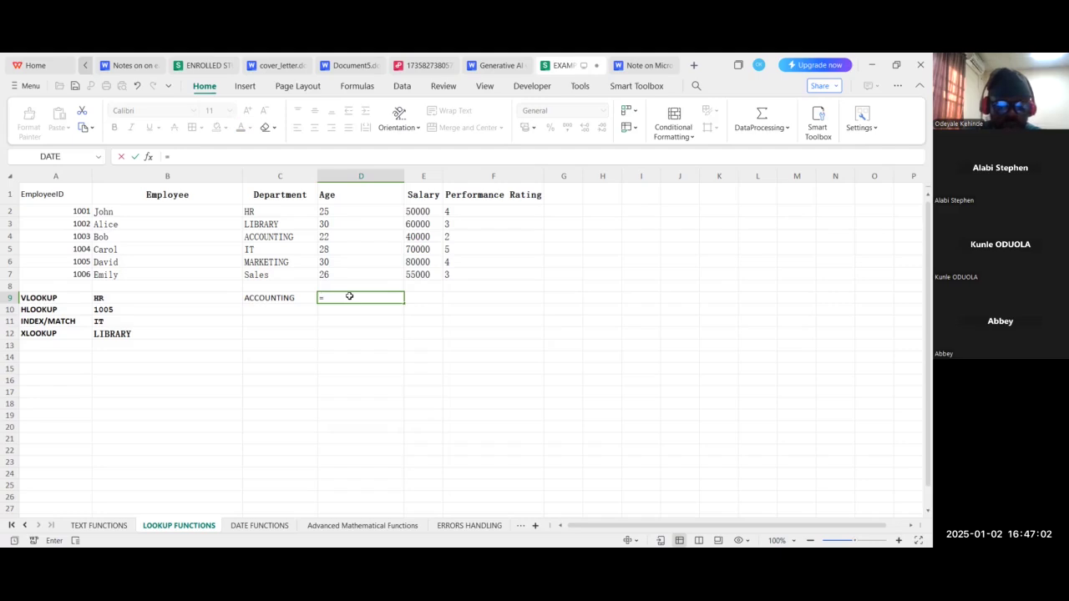
{"action": "type", "text": "VLOOKUP"}
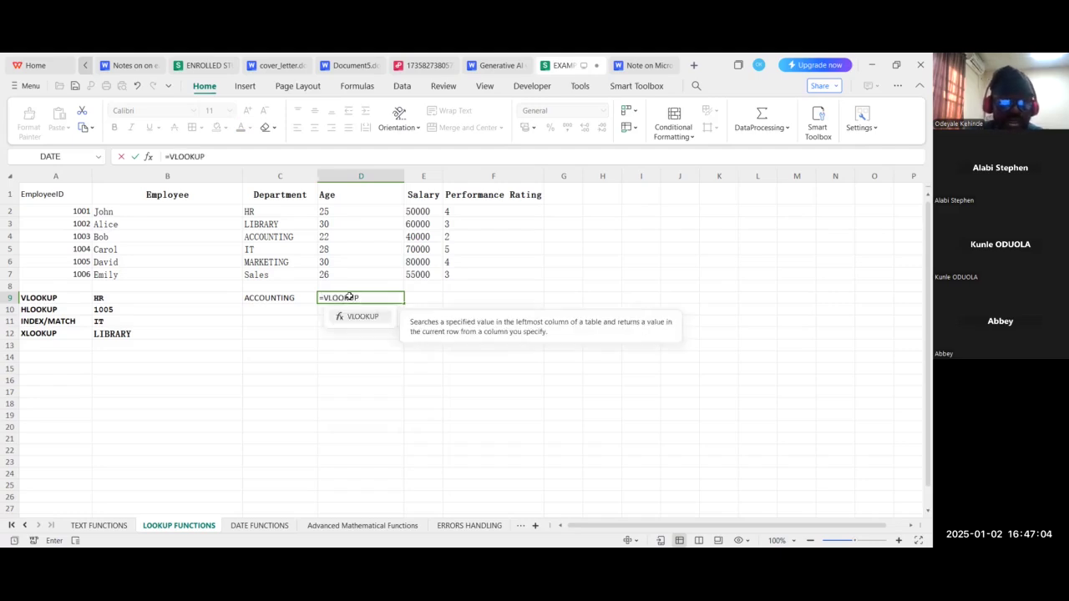
{"action": "type", "text": "("}
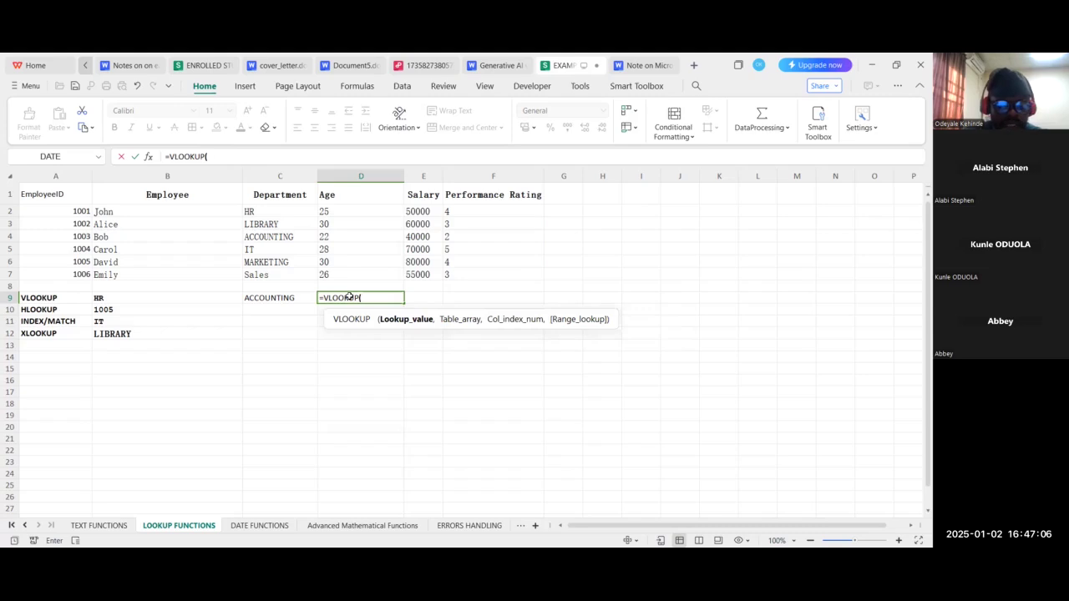
{"action": "type", "text": "100"}
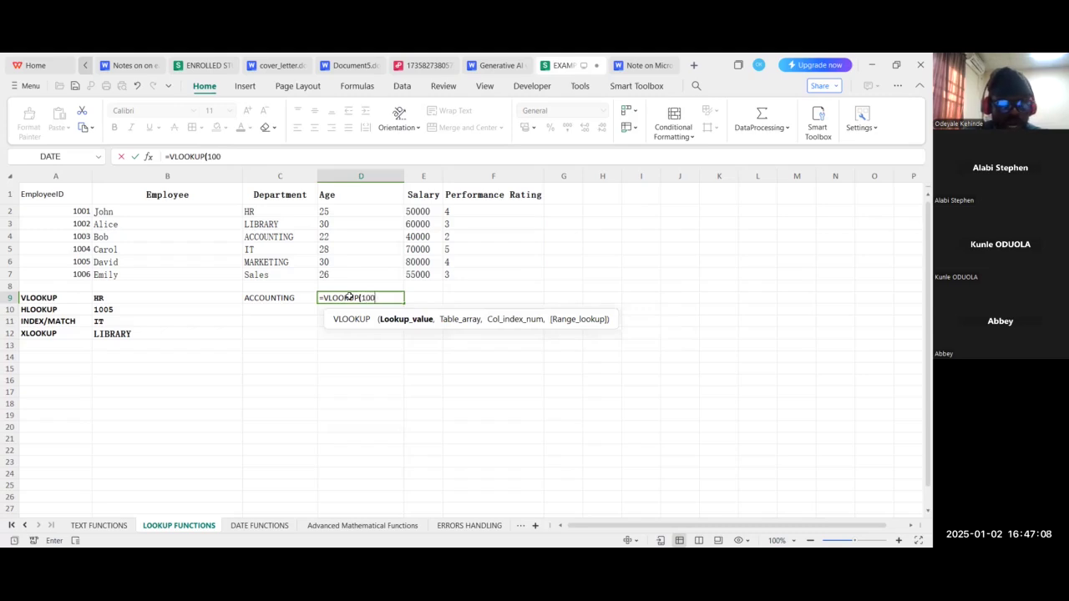
{"action": "type", "text": "5"}
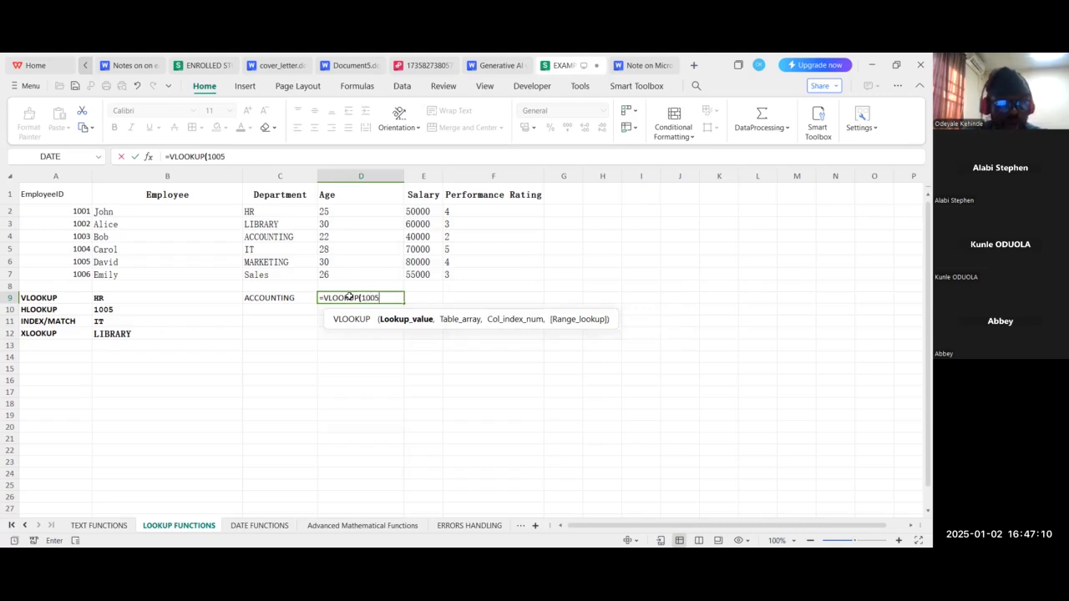
{"action": "type", "text": ",A2:"}
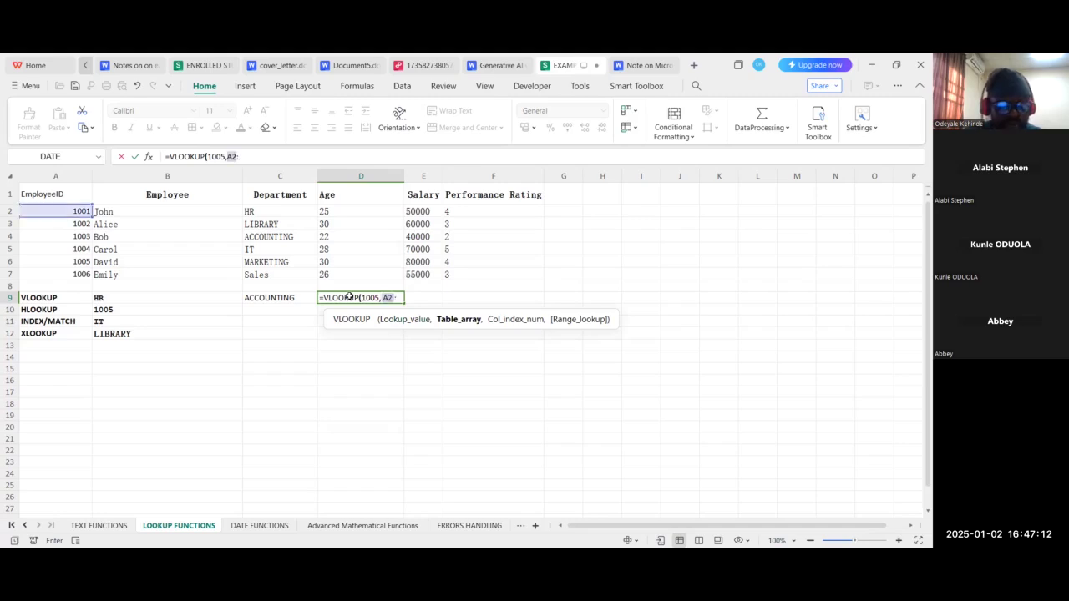
{"action": "type", "text": "F"}
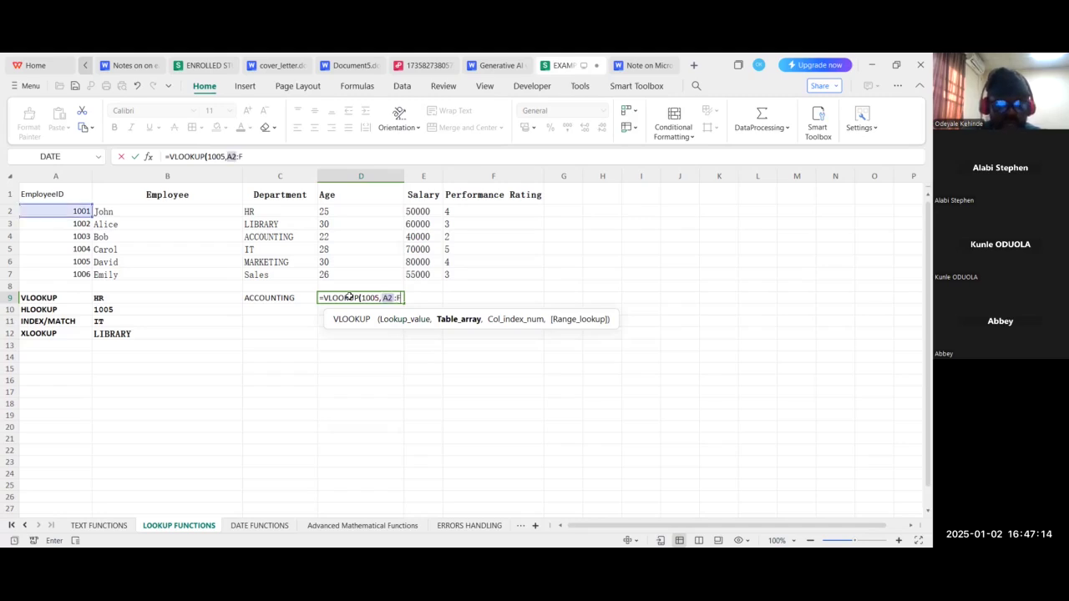
{"action": "type", "text": "7"}
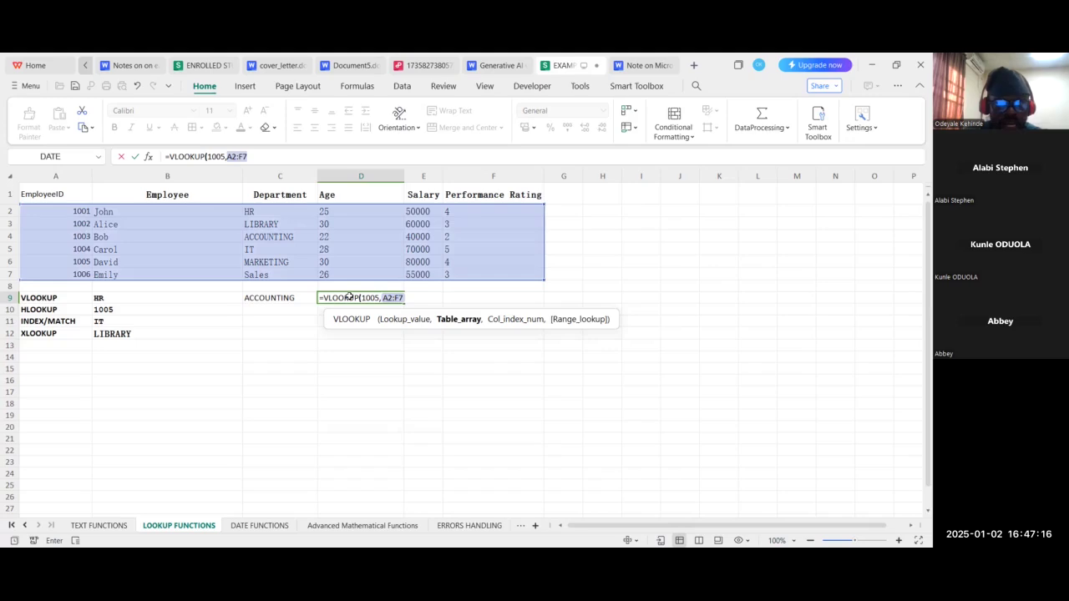
{"action": "type", "text": ","}
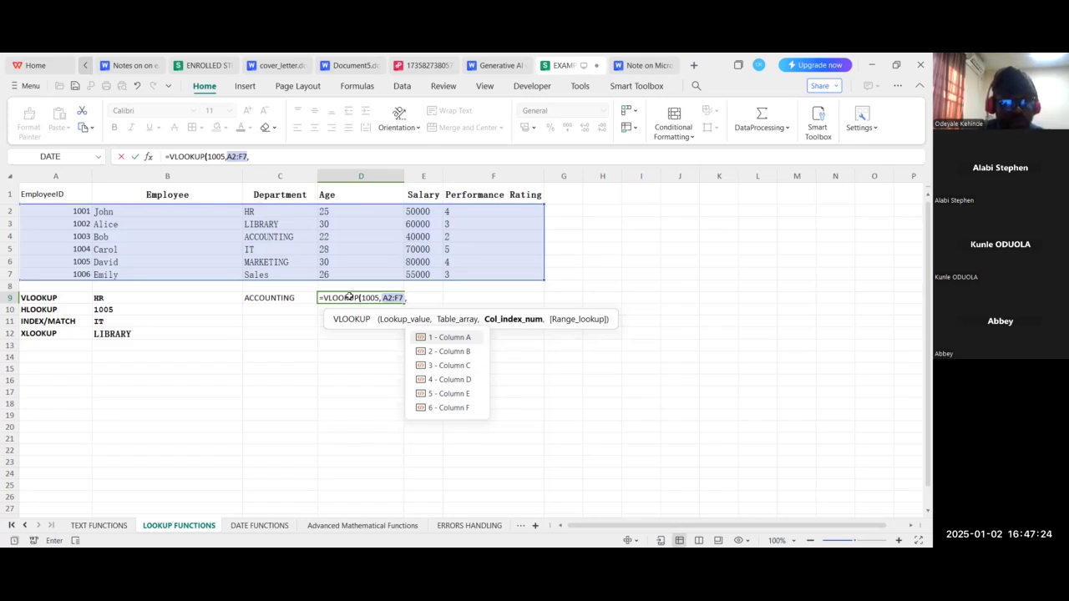
{"action": "type", "text": "5"}
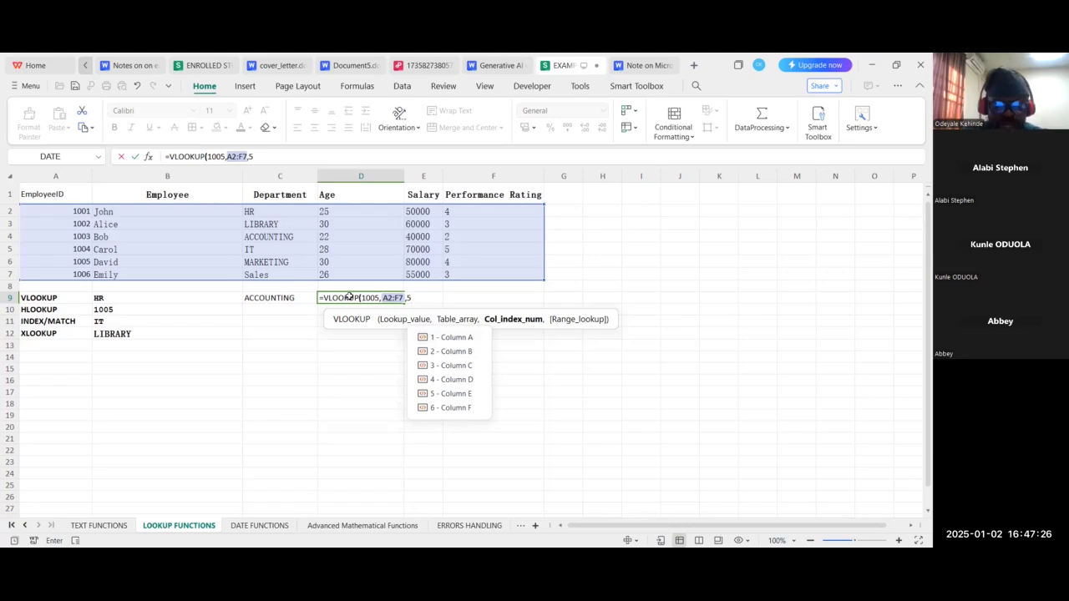
{"action": "type", "text": ","}
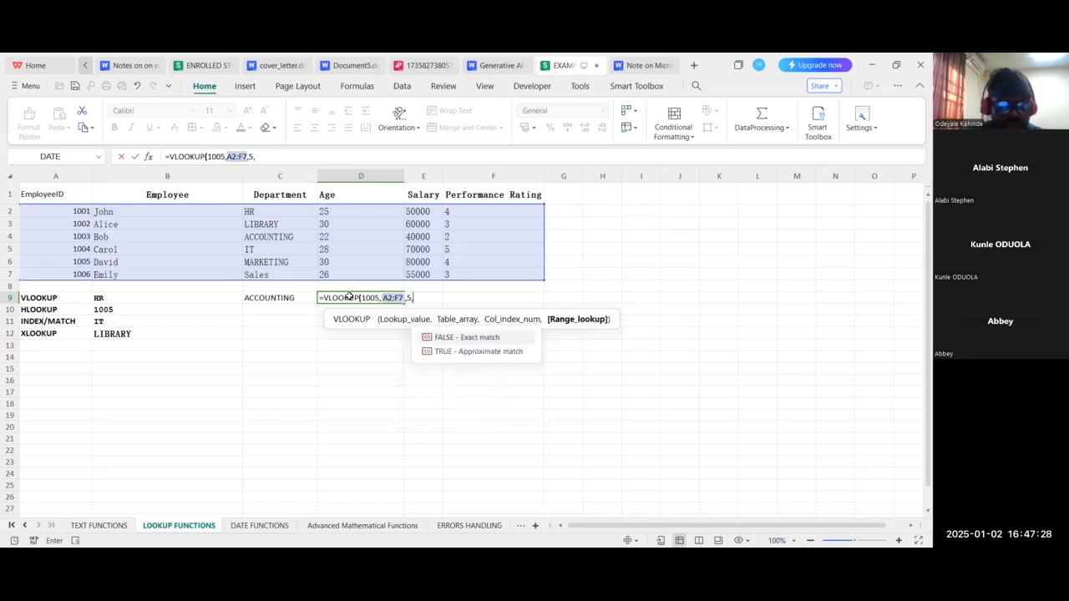
{"action": "key", "text": "Tab"}
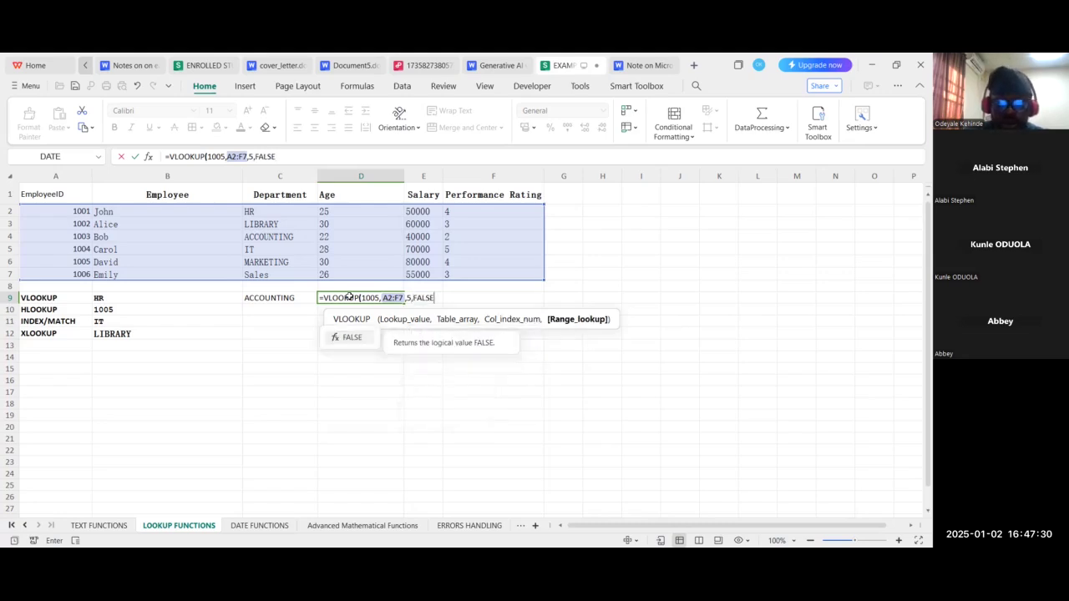
{"action": "key", "text": "Return"}
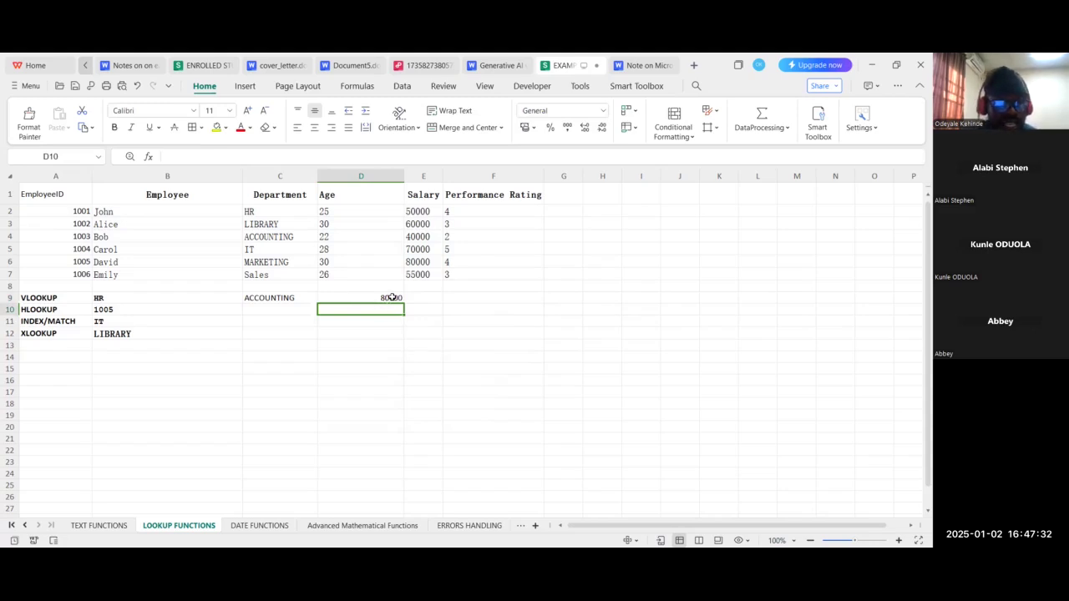
{"action": "left_click", "coordinate": [390, 297]}
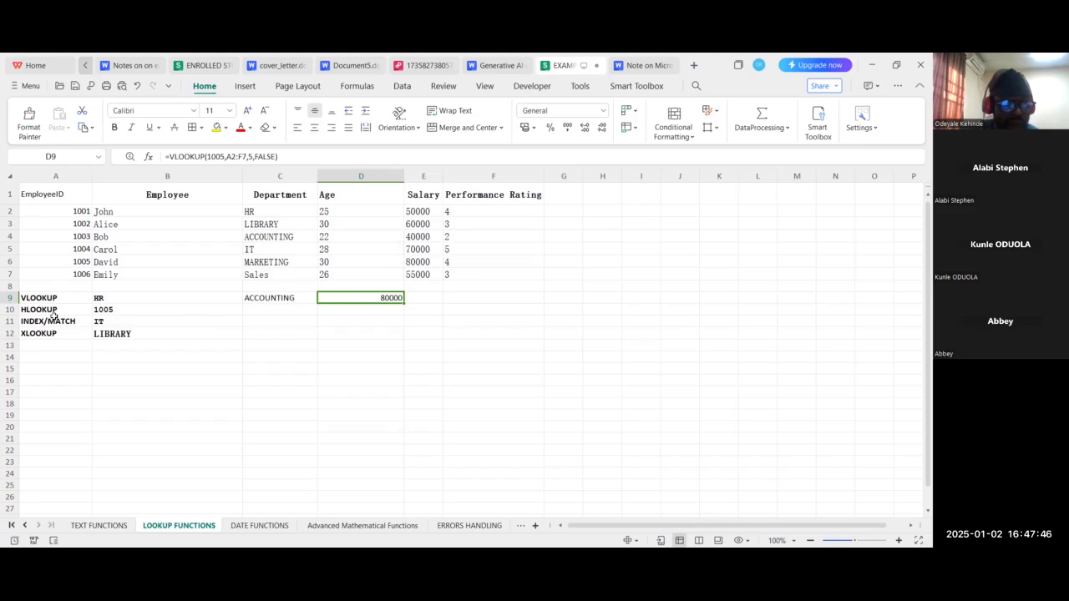
Examine the existing HLOOKUP example formula in cell B10, and select the empty cell C10 beside it
{"action": "left_click", "coordinate": [94, 310]}
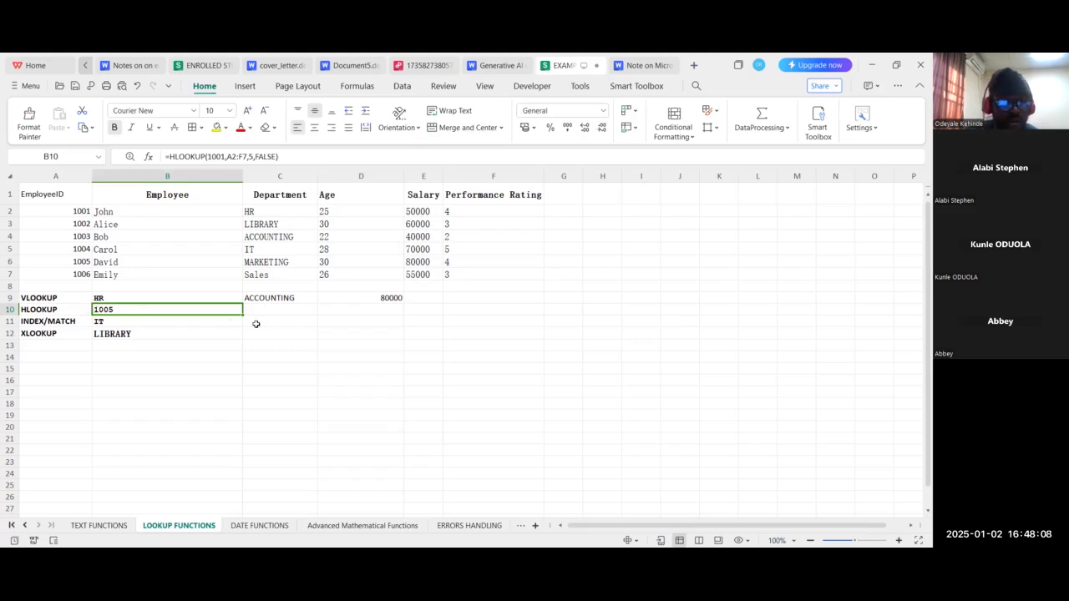
{"action": "left_click", "coordinate": [290, 317]}
{"action": "left_click", "coordinate": [290, 310]}
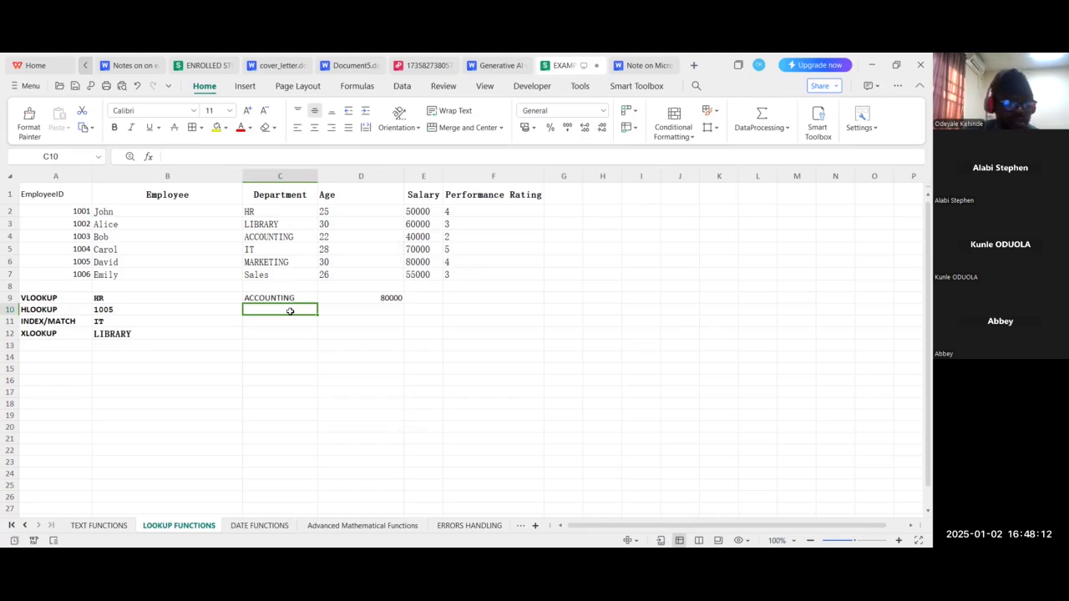
{"action": "left_click", "coordinate": [187, 307]}
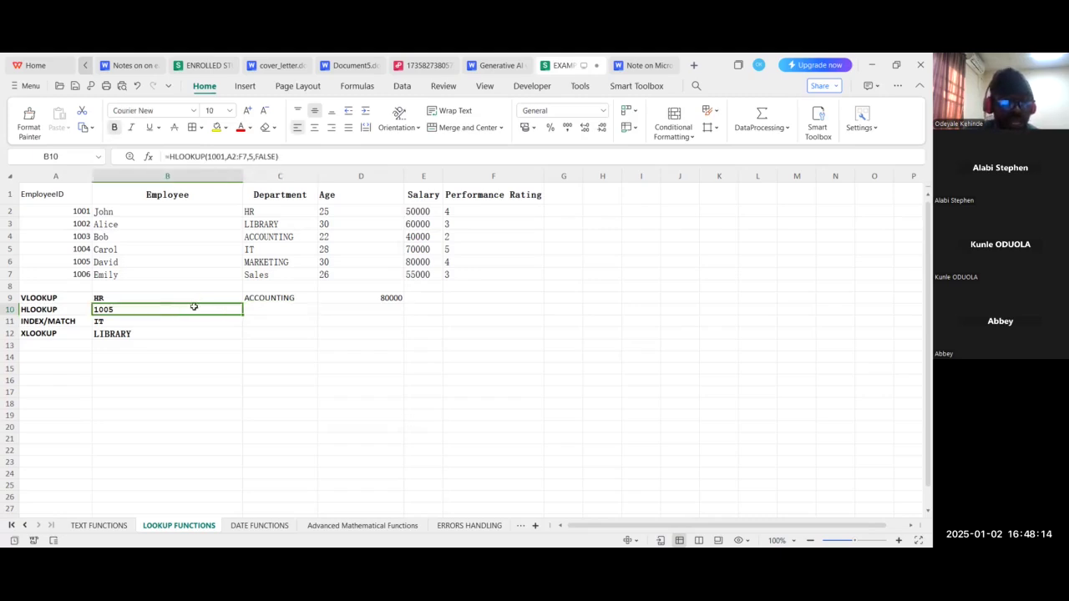
{"action": "left_click", "coordinate": [276, 310]}
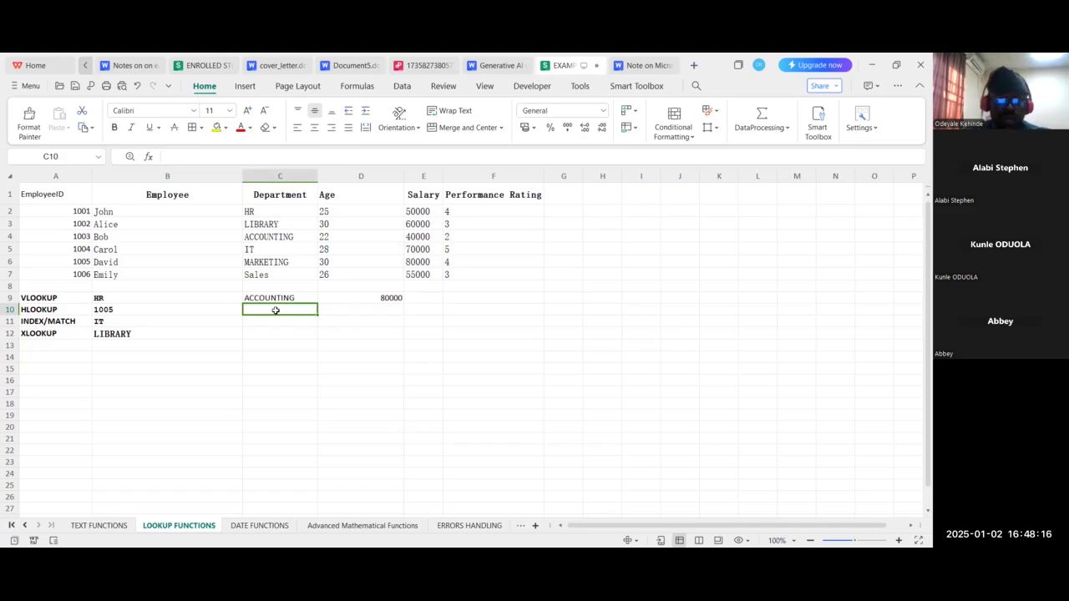
In cell C10, enter a horizontal lookup for ID 1006 with the formula =HLOOKUP(1006,A2:F7,7,FALSE)
{"action": "type", "text": "="}
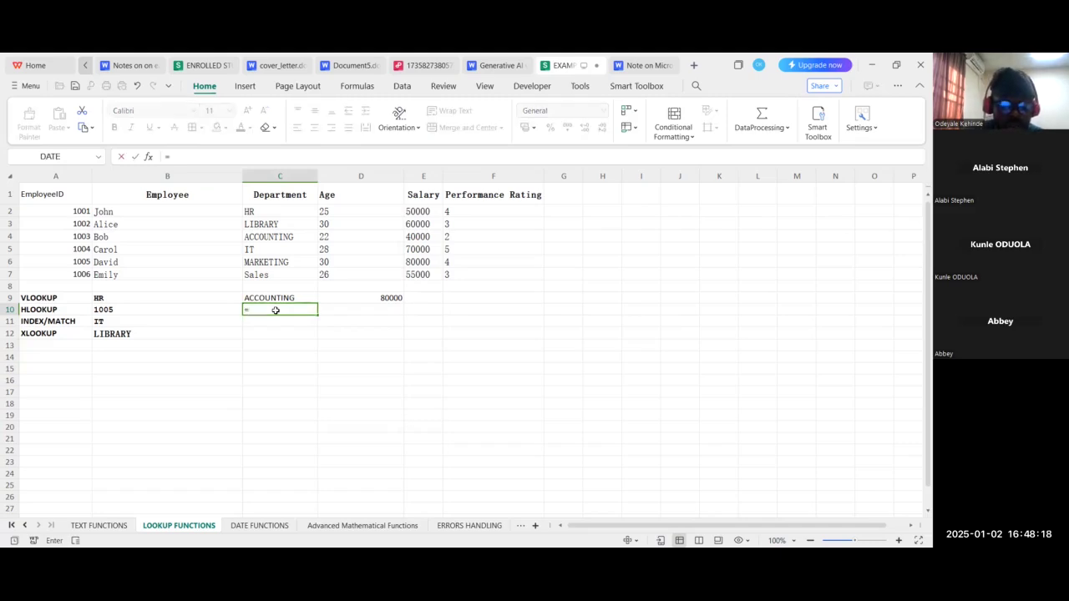
{"action": "type", "text": "HLOOK"}
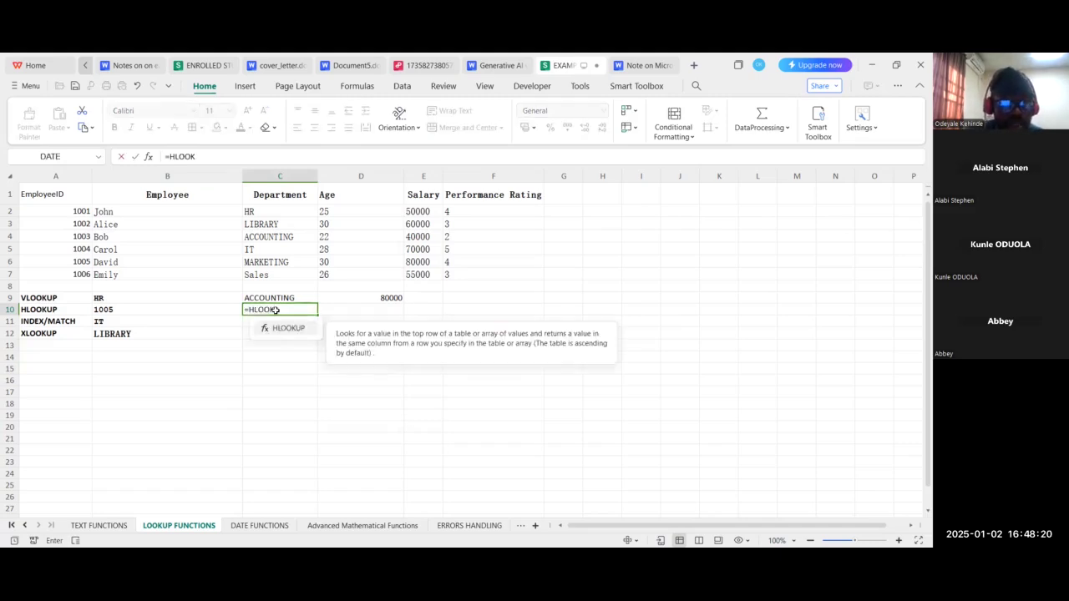
{"action": "type", "text": "UP"}
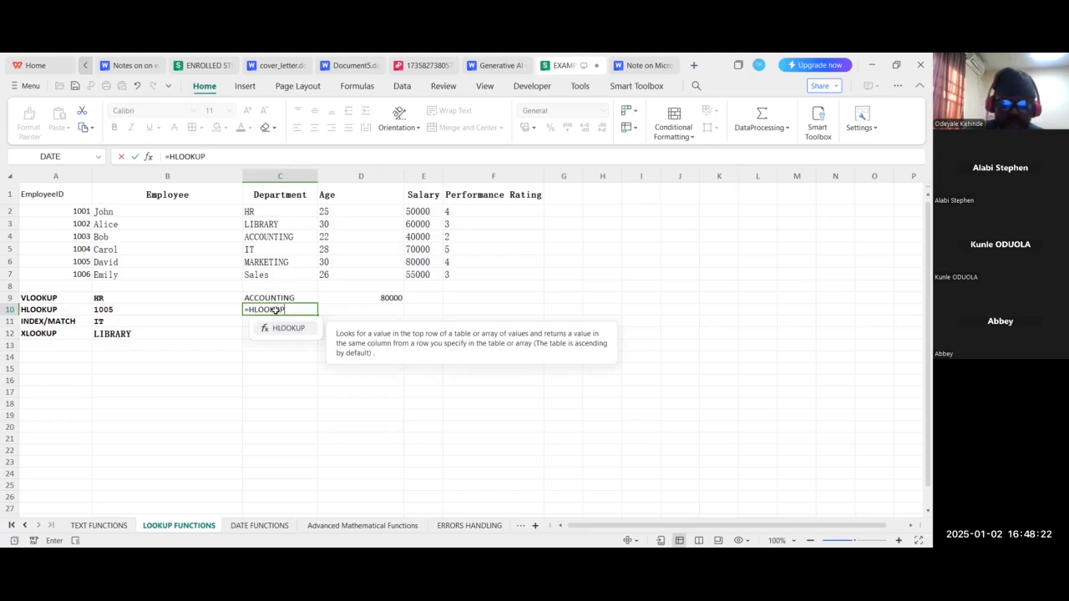
{"action": "type", "text": "("}
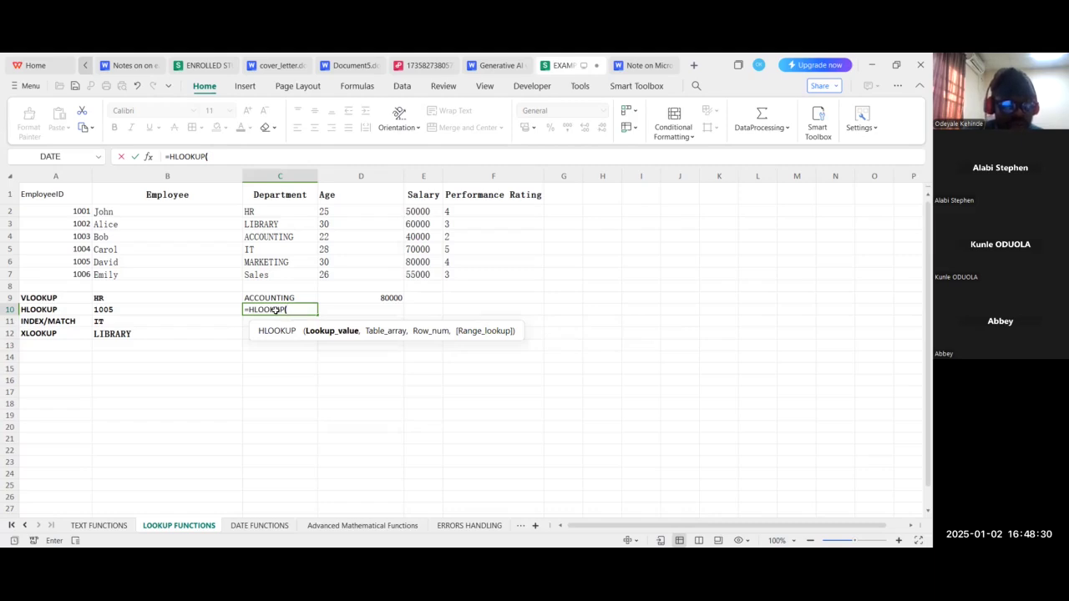
{"action": "type", "text": "100"}
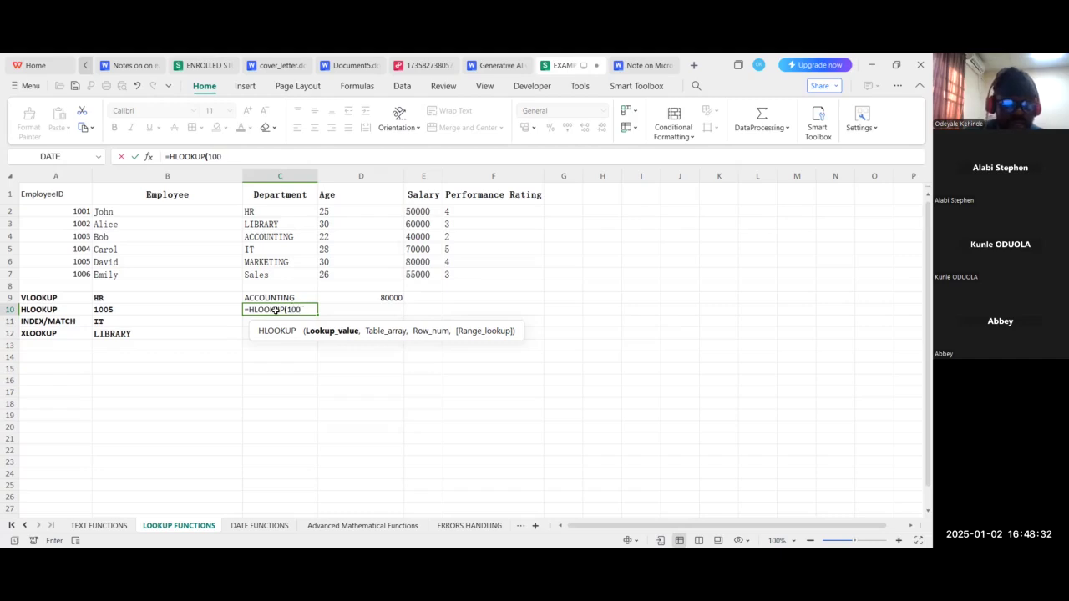
{"action": "type", "text": "6"}
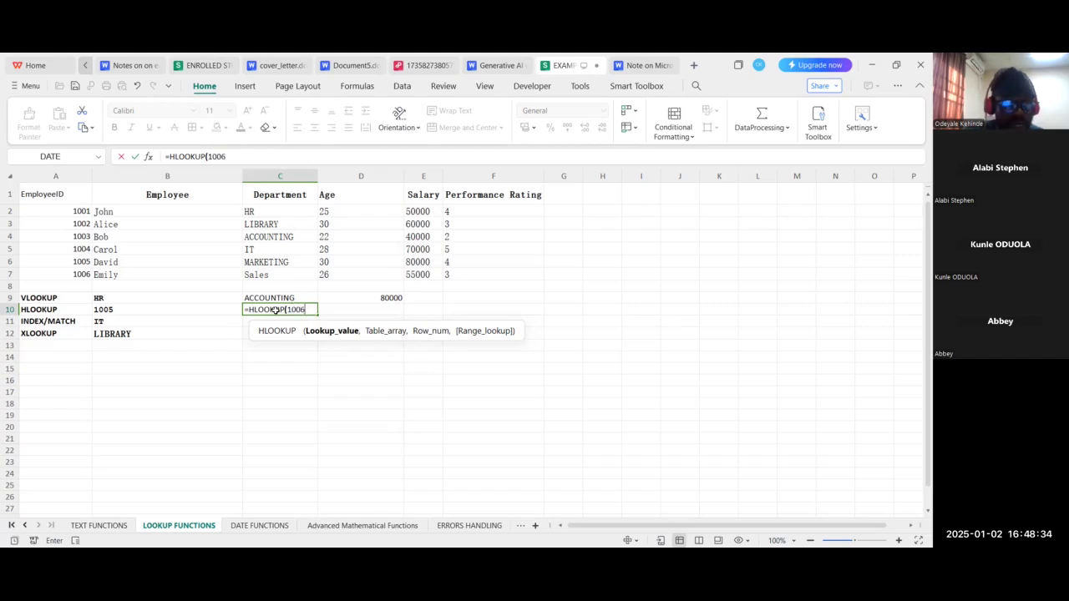
{"action": "type", "text": ",A"}
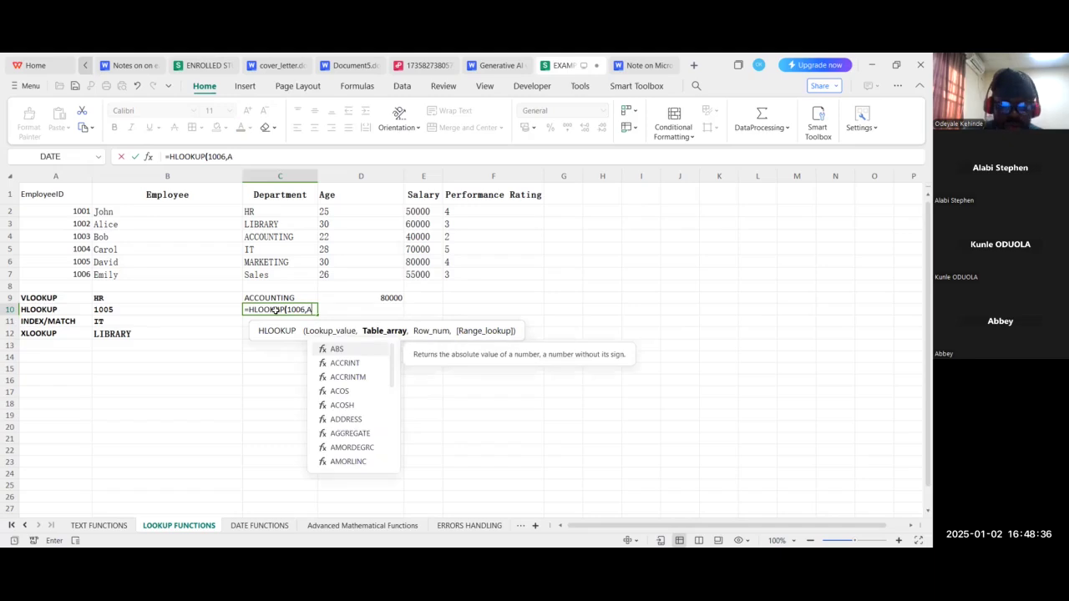
{"action": "type", "text": "2:F7"}
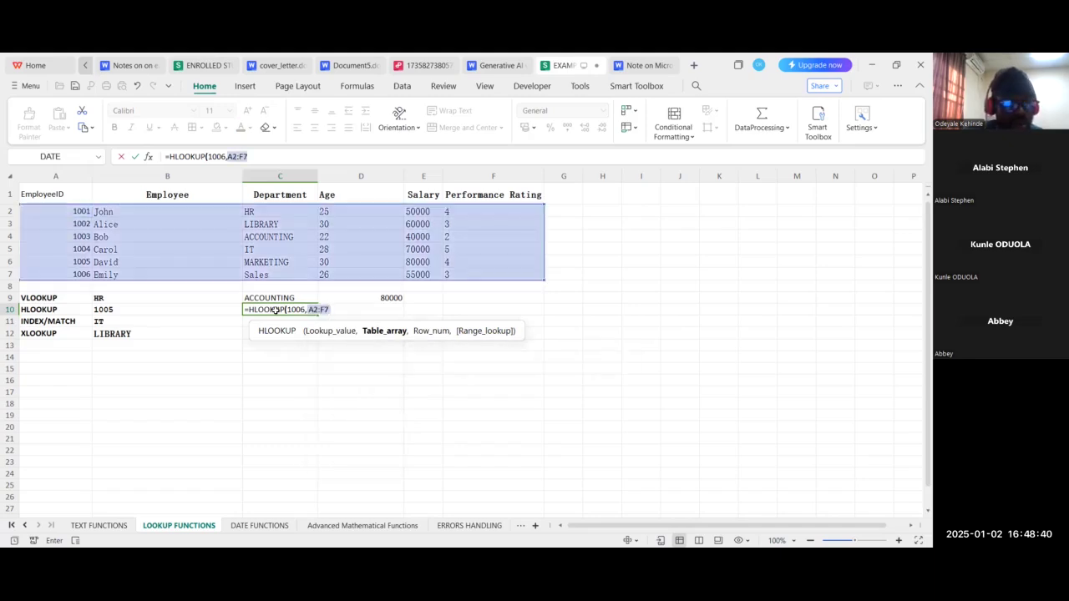
{"action": "type", "text": ","}
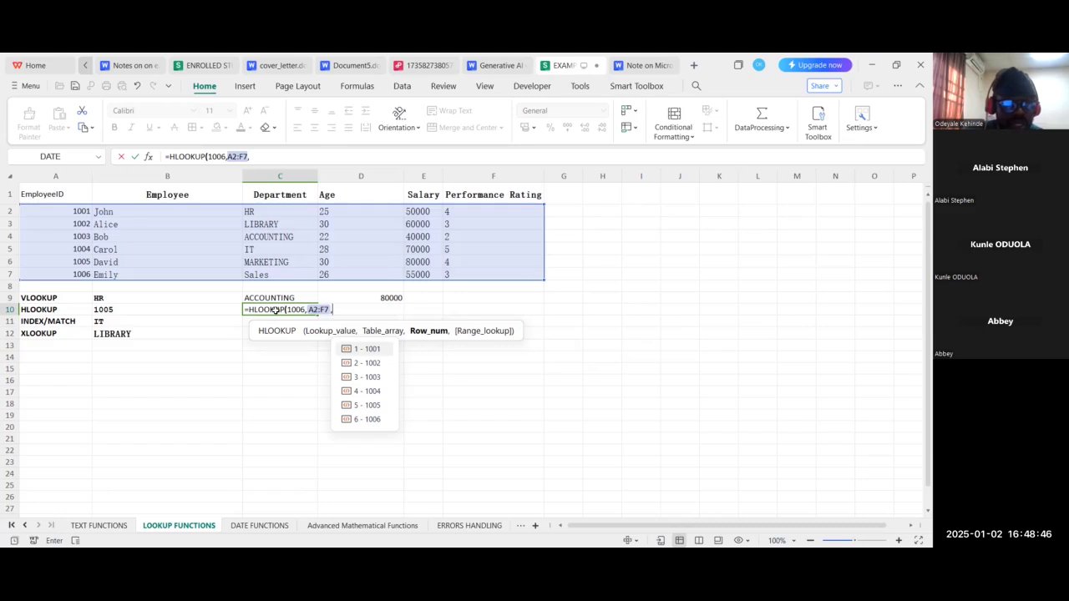
{"action": "type", "text": "7"}
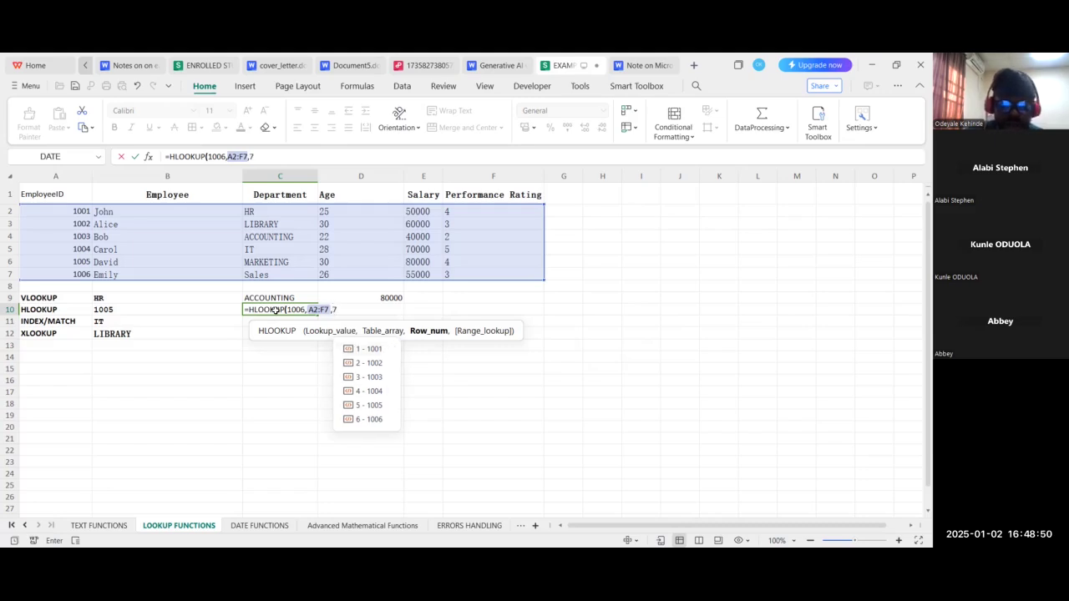
{"action": "type", "text": ",FALSE)"}
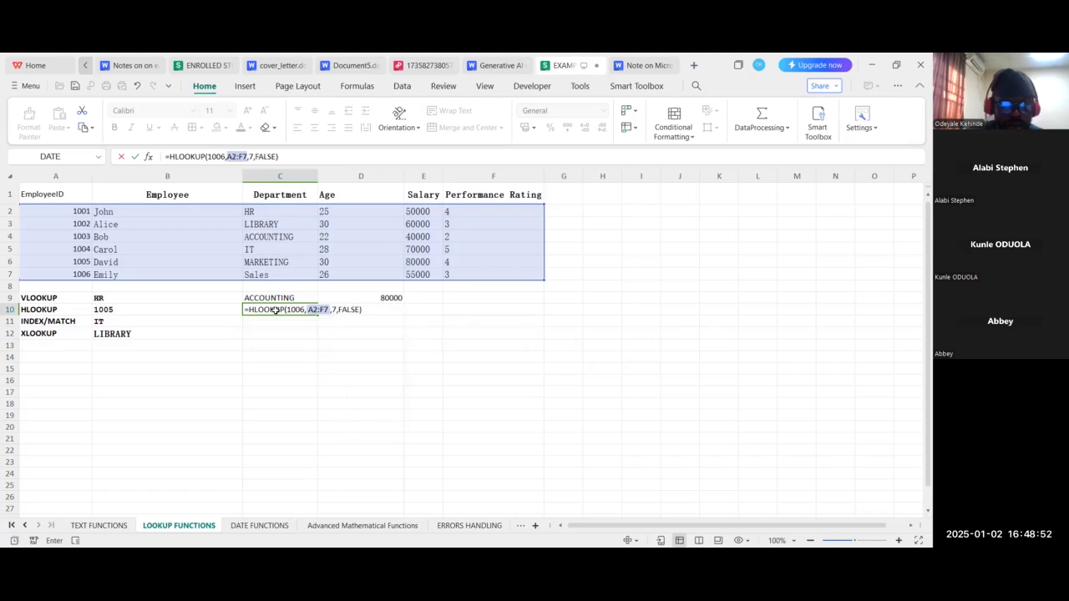
{"action": "key", "text": "Return"}
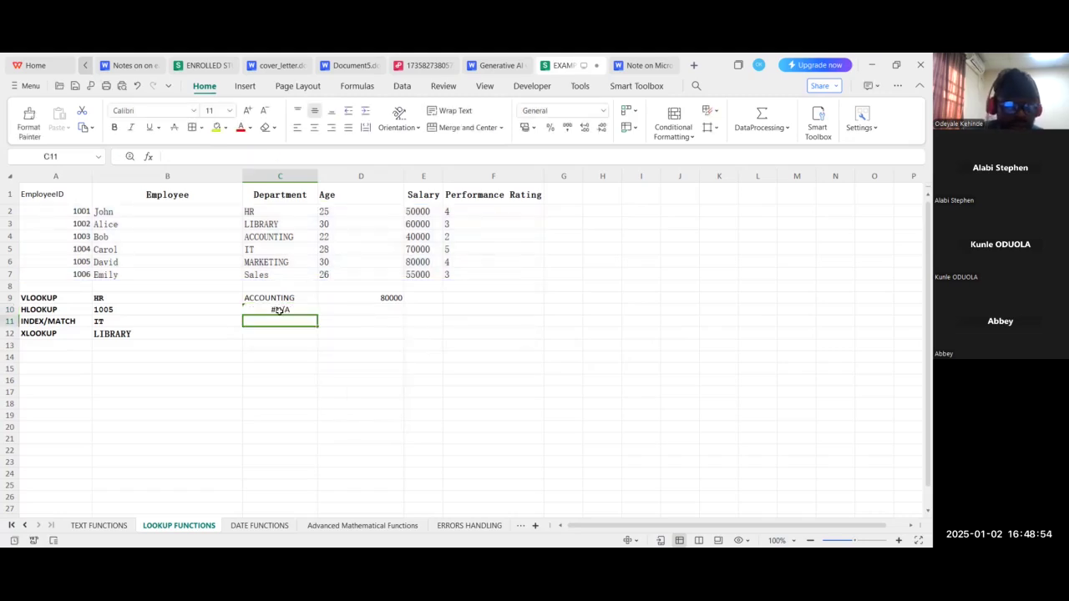
Set the row number in cell C10's HLOOKUP formula to 5
{"action": "left_click", "coordinate": [277, 310]}
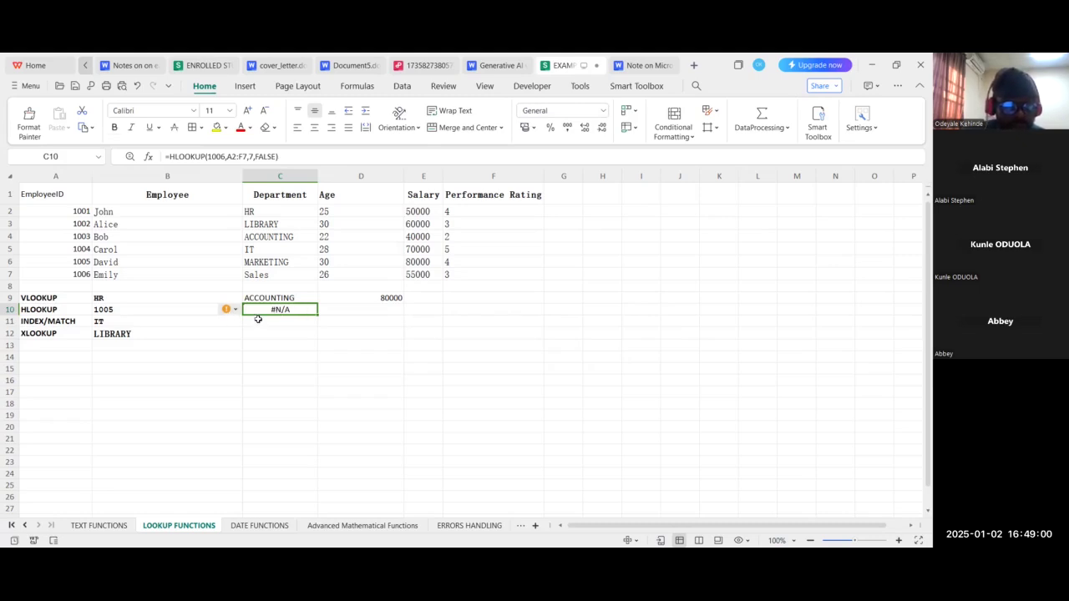
{"action": "key", "text": "Left"}
{"action": "left_click", "coordinate": [290, 310]}
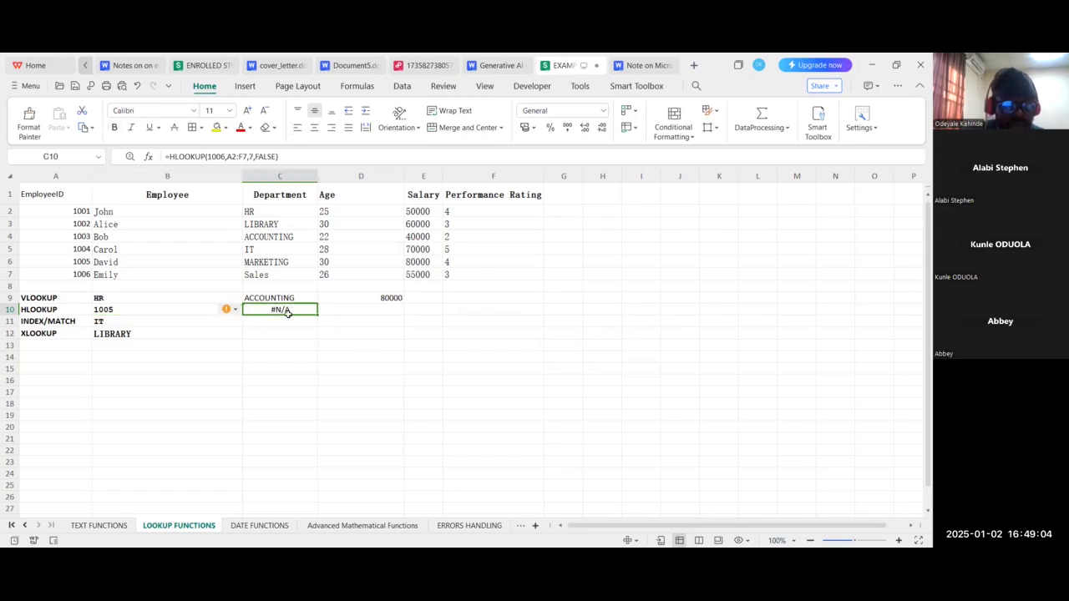
{"action": "left_click", "coordinate": [253, 156]}
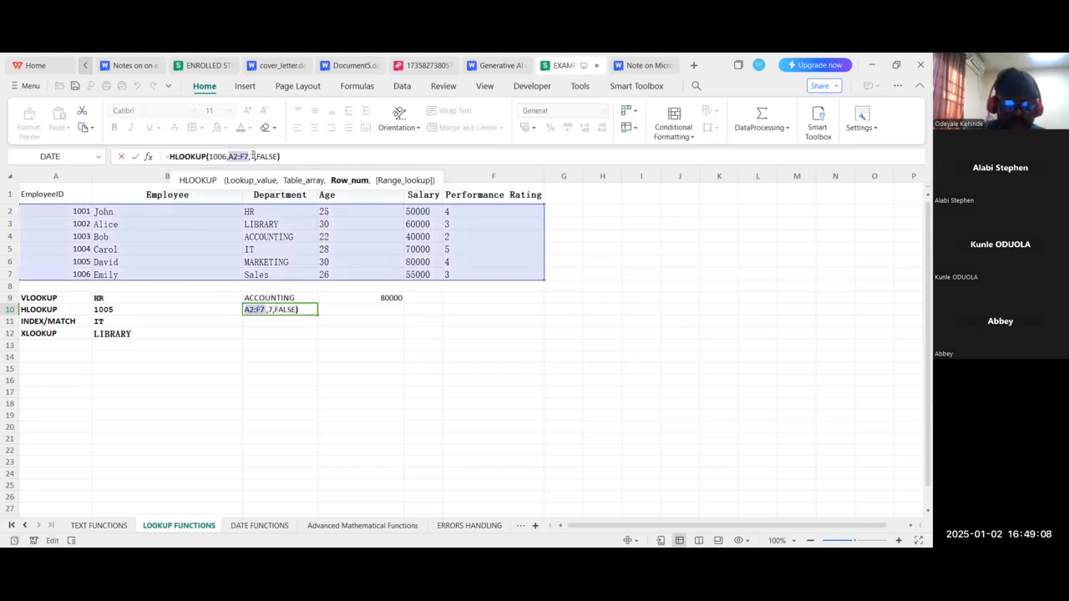
{"action": "key", "text": "BackSpace"}
{"action": "type", "text": "5"}
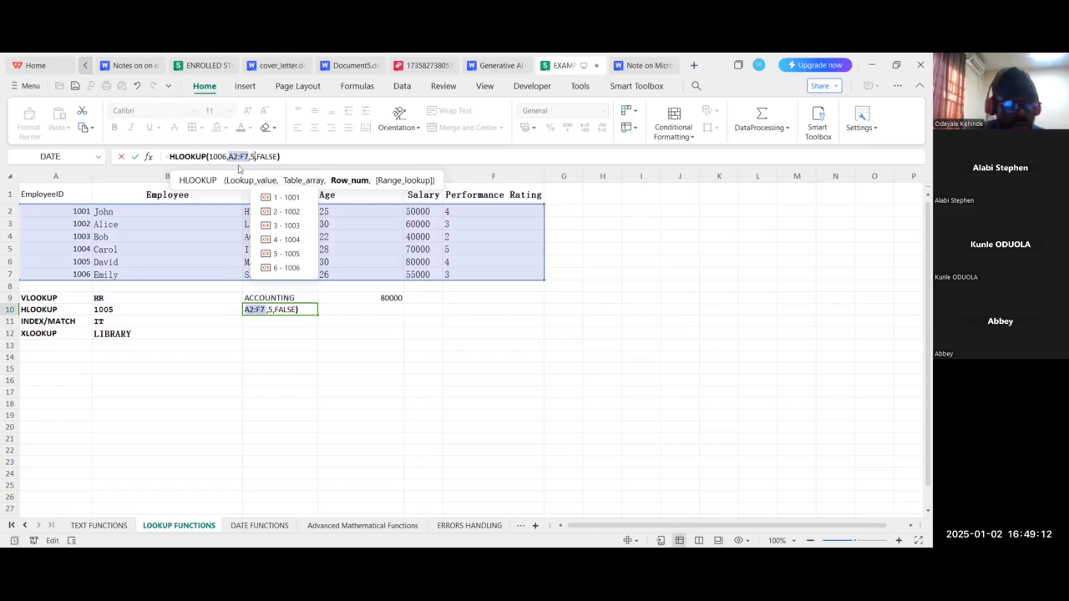
{"action": "left_click", "coordinate": [134, 157]}
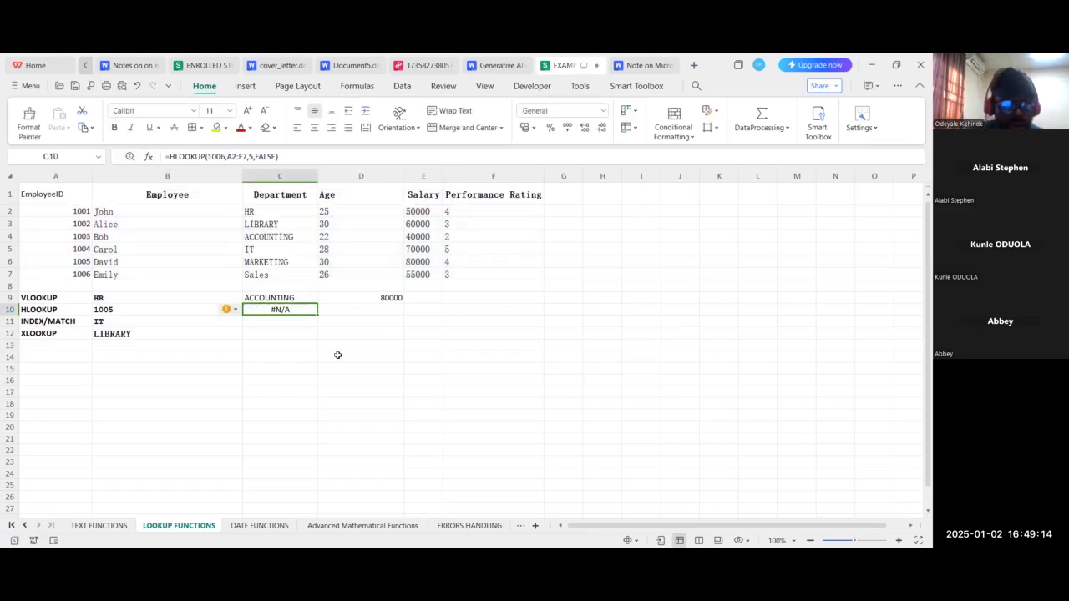
Compare with the example formula in B10 and set the lookup value in C10's HLOOKUP formula to 1001
{"action": "left_click", "coordinate": [202, 311]}
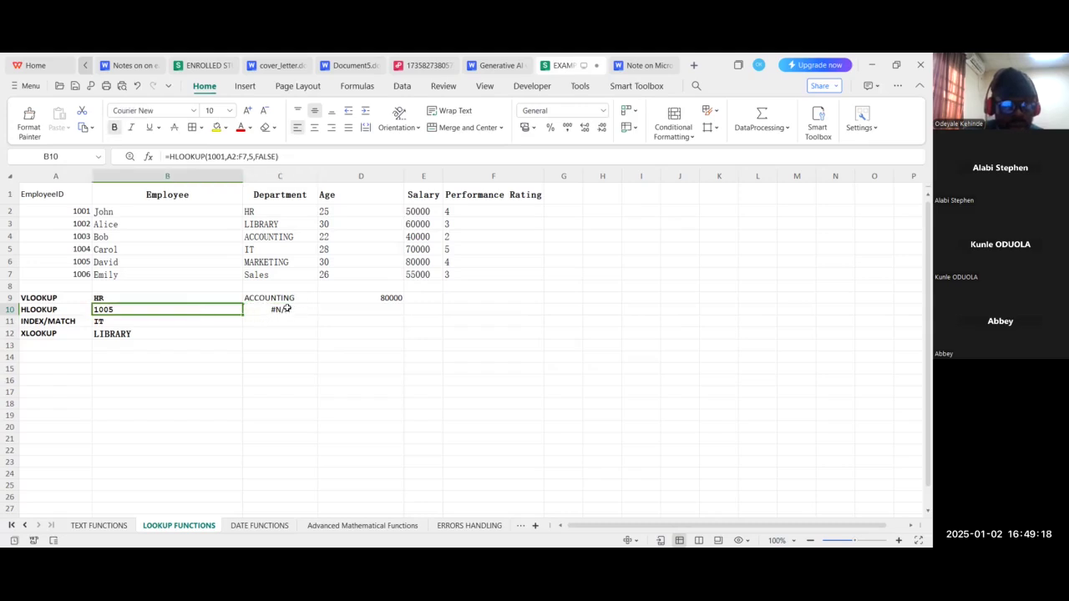
{"action": "left_click", "coordinate": [286, 310]}
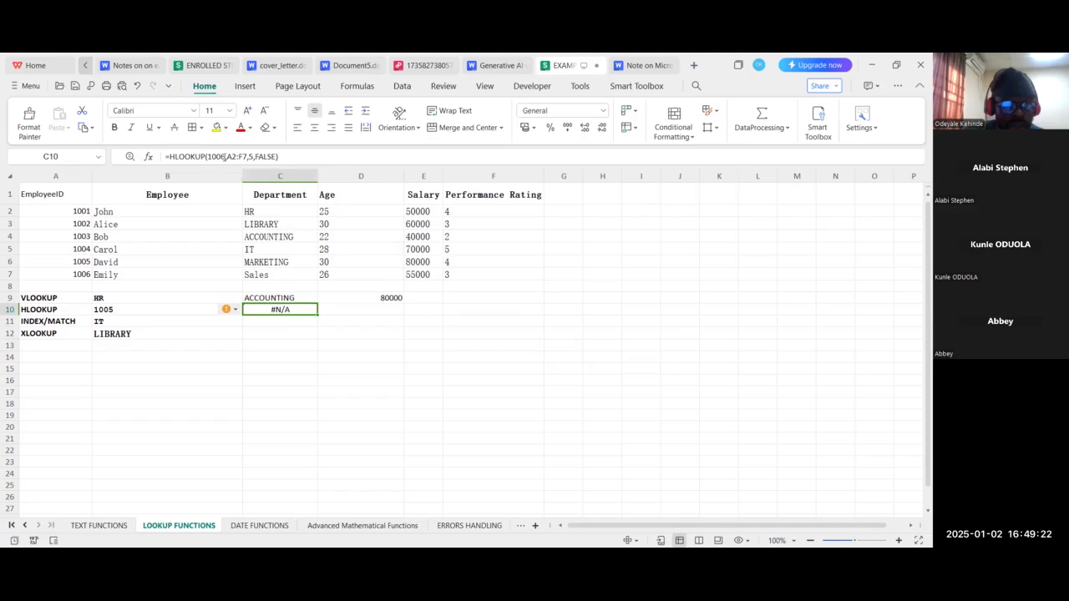
{"action": "left_click_drag", "start_coordinate": [227, 157], "coordinate": [223, 156]}
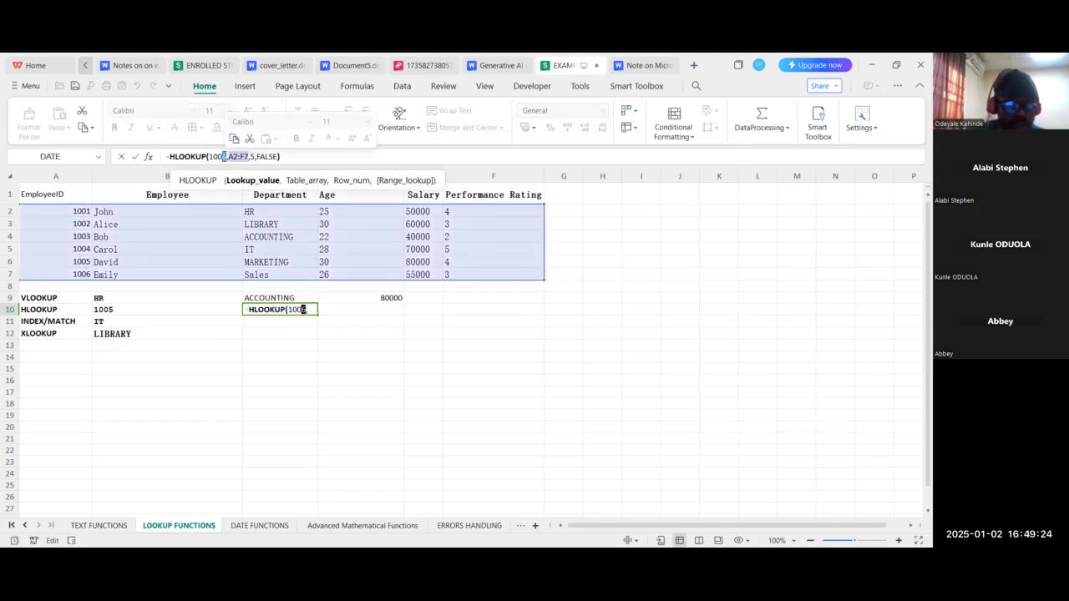
{"action": "type", "text": "1"}
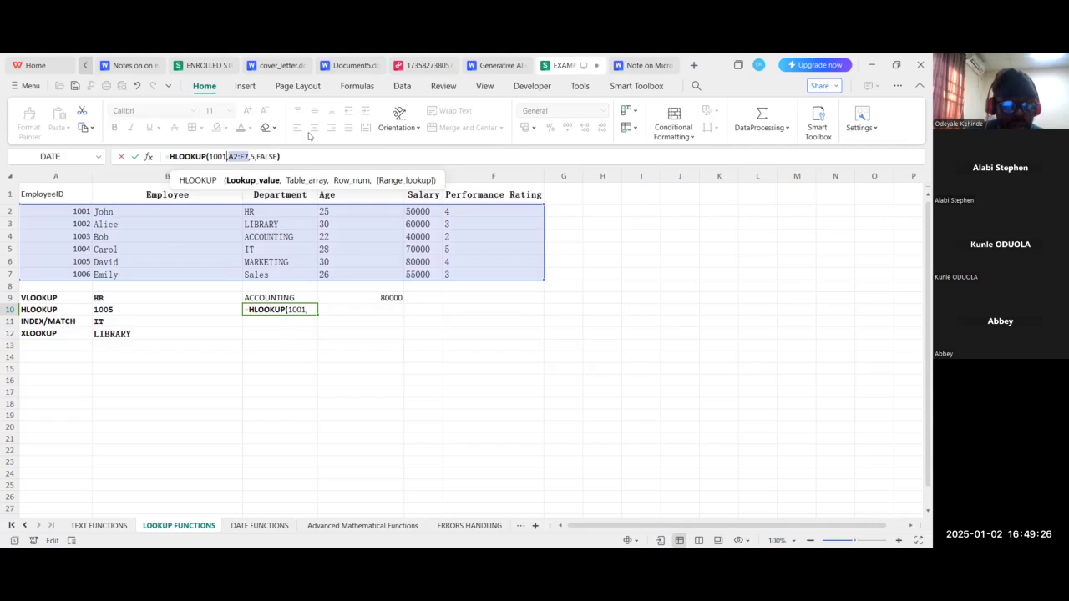
{"action": "left_click", "coordinate": [135, 156]}
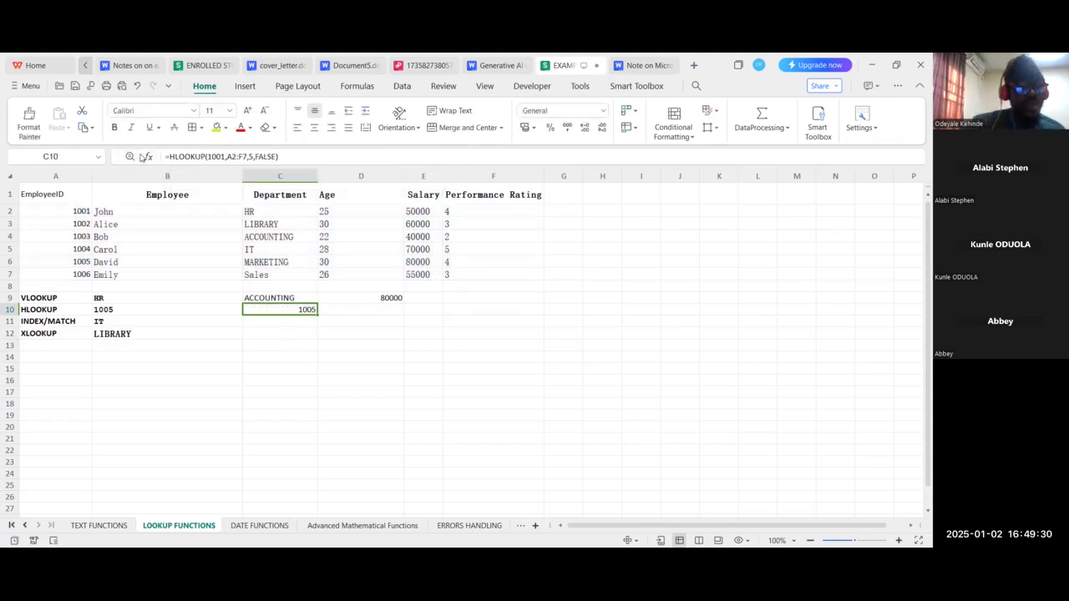
{"action": "left_click", "coordinate": [269, 323]}
{"action": "left_click", "coordinate": [267, 309]}
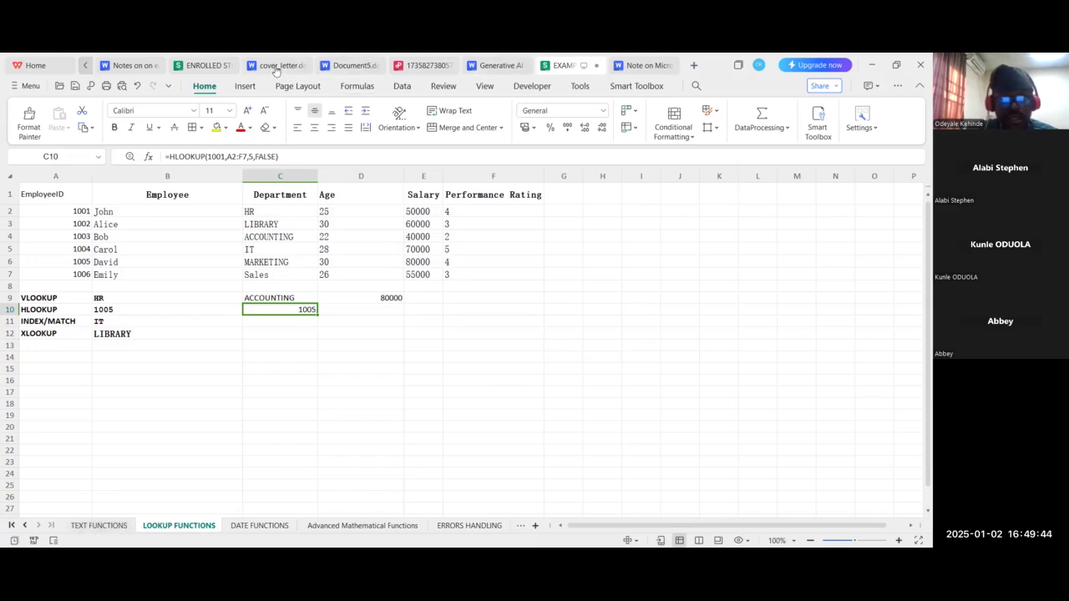
Switch to the notes document and examine the HLOOKUP syntax, its arguments and the Q2 revenue example
{"action": "key", "text": "ctrl+Tab"}
{"action": "scroll", "coordinate": [406, 297], "scroll_direction": "down", "scroll_amount": 3}
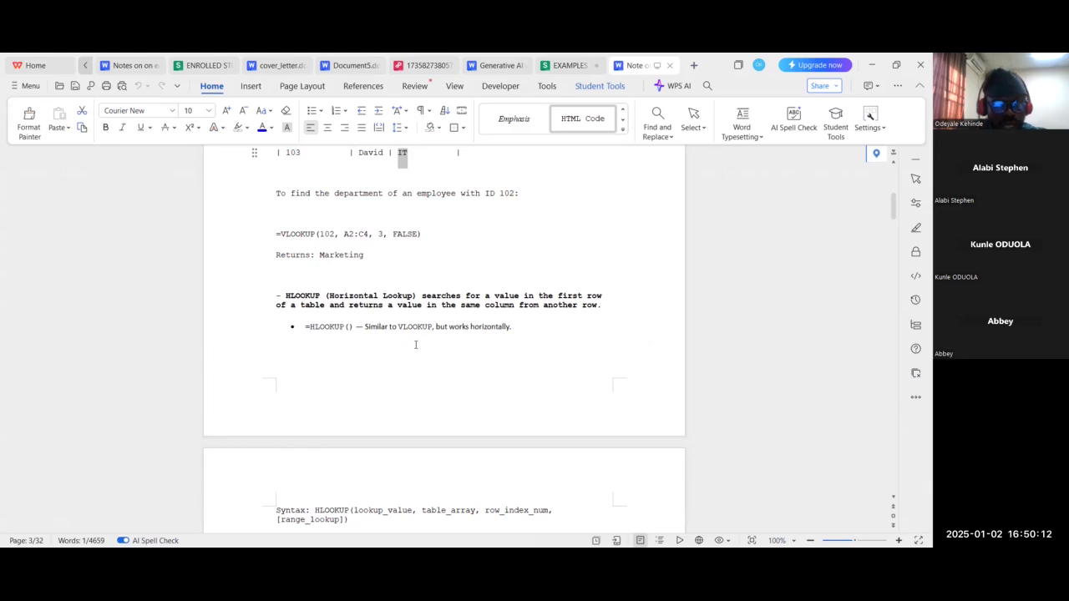
{"action": "scroll", "coordinate": [472, 341], "scroll_direction": "down", "scroll_amount": 1}
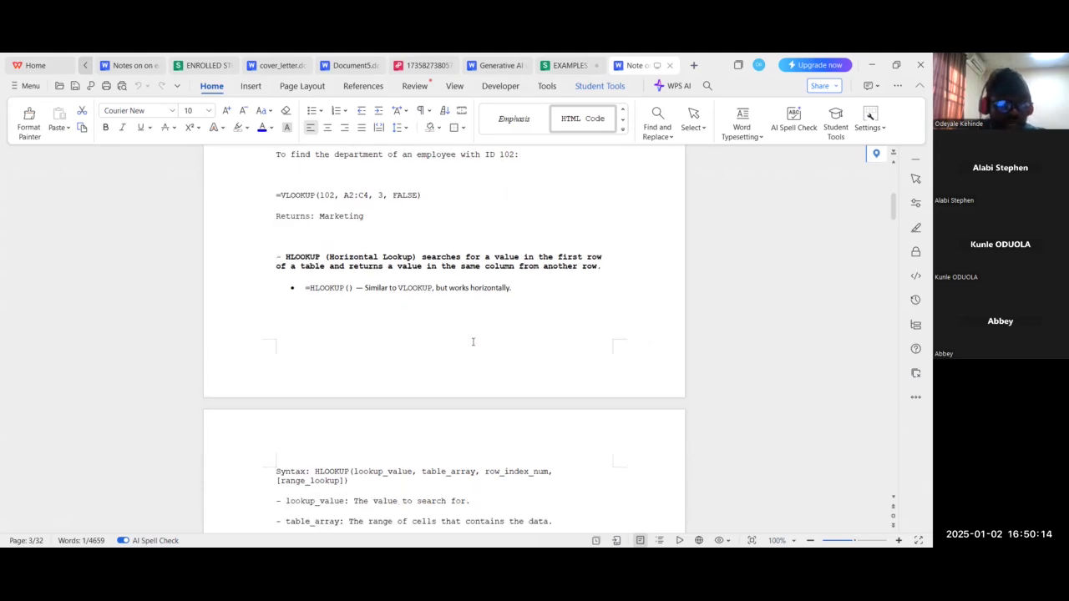
{"action": "scroll", "coordinate": [373, 364], "scroll_direction": "down", "scroll_amount": 6}
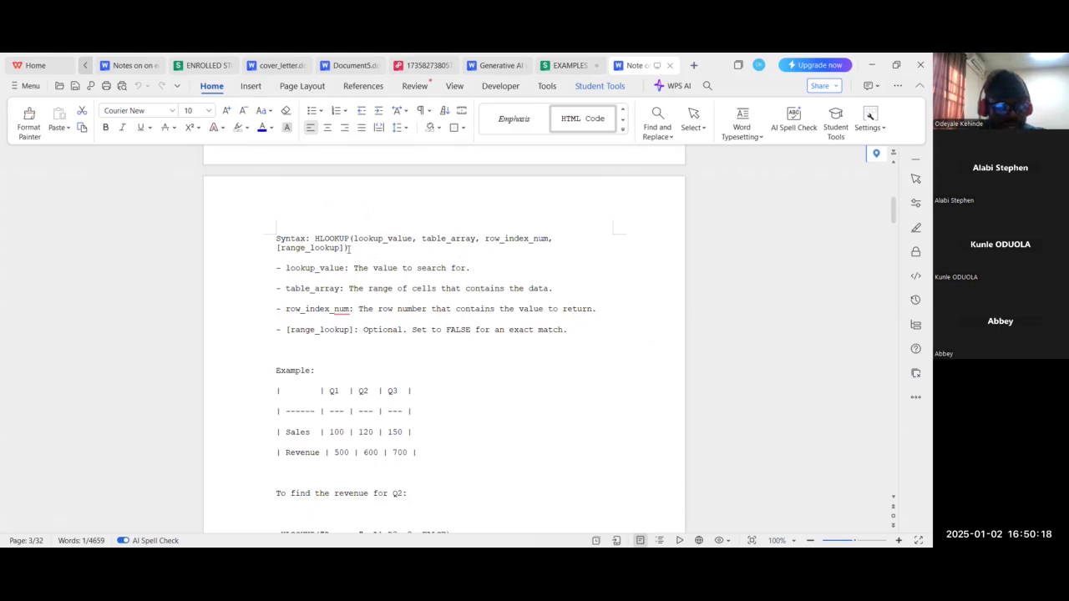
{"action": "scroll", "coordinate": [378, 369], "scroll_direction": "down", "scroll_amount": 2}
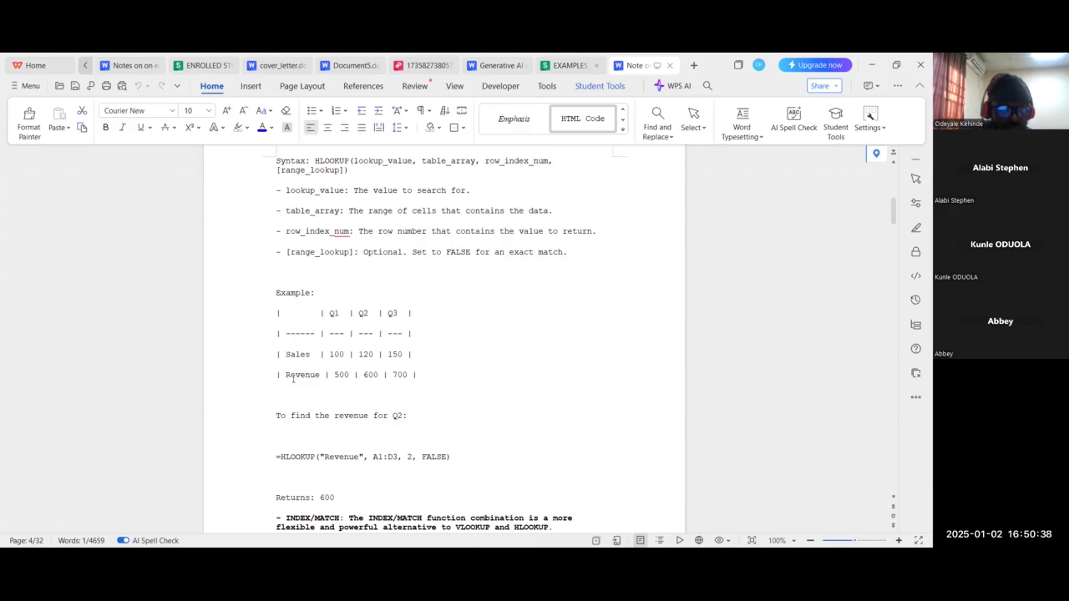
{"action": "double_click", "coordinate": [343, 458]}
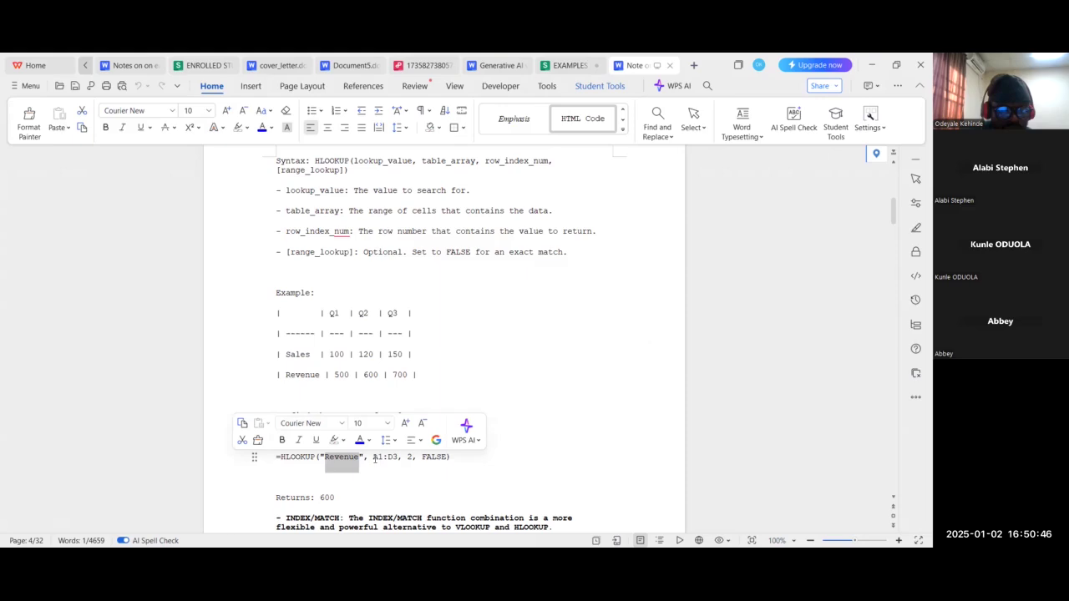
{"action": "double_click", "coordinate": [376, 460]}
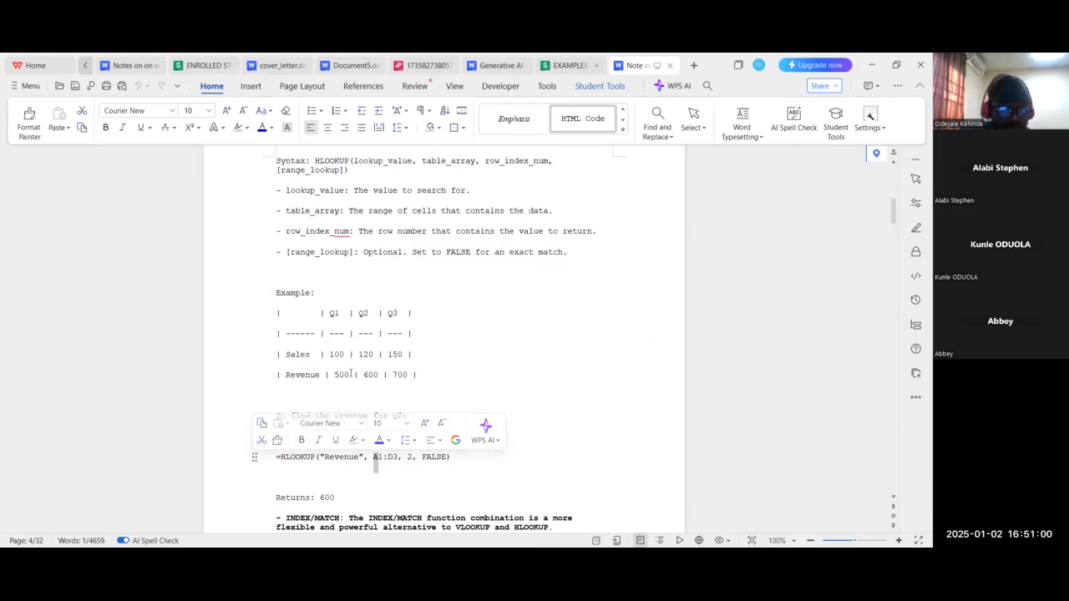
{"action": "left_click", "coordinate": [322, 499]}
{"action": "double_click", "coordinate": [326, 499]}
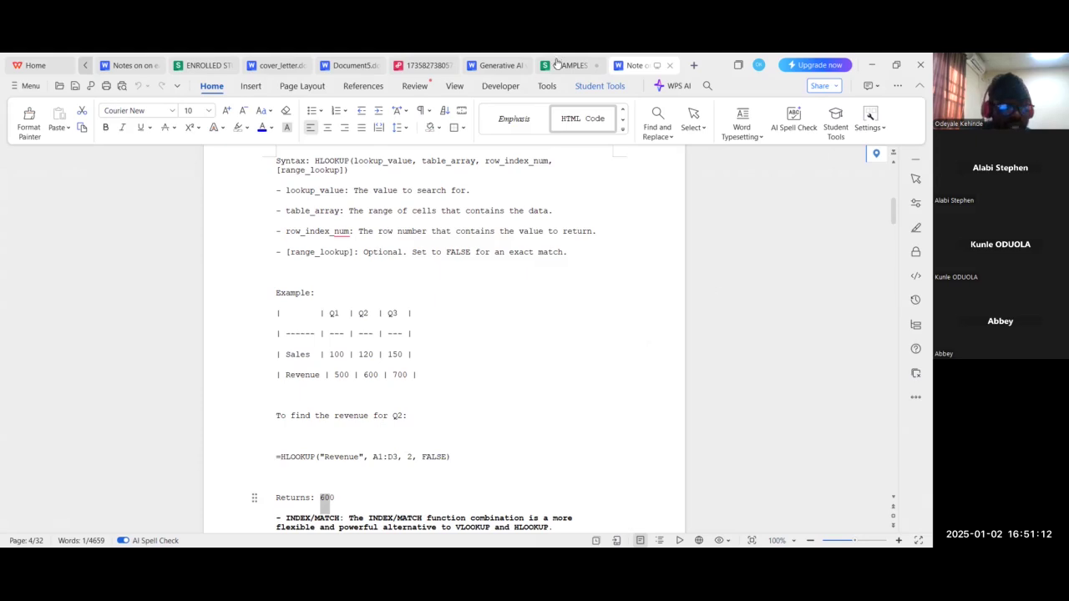
Return to the EXAMPLES workbook and set the row number in cell C10's HLOOKUP formula to 1
{"action": "left_click", "coordinate": [558, 64]}
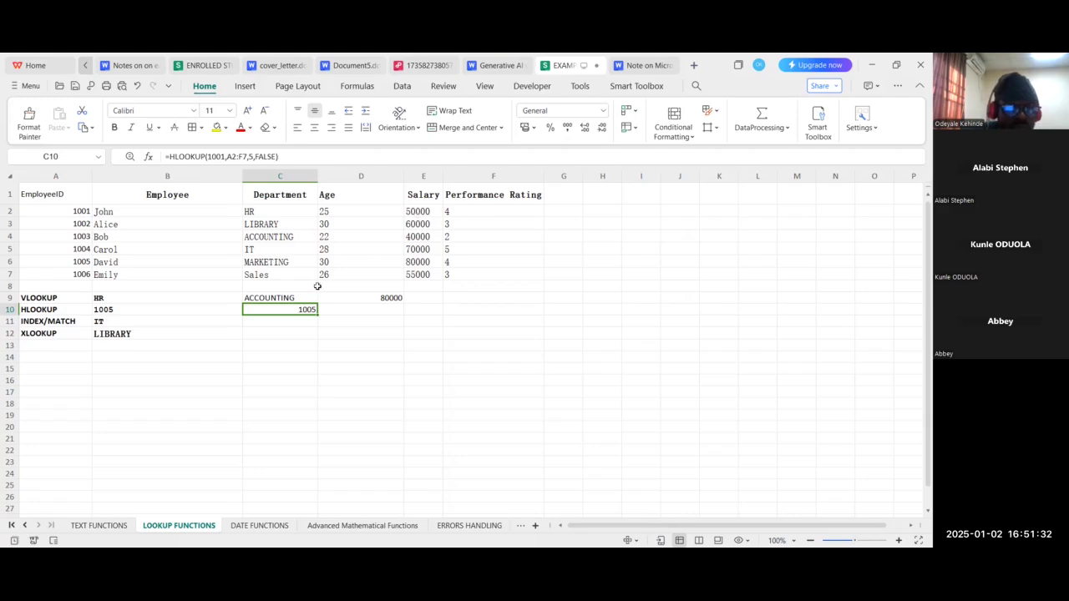
{"action": "left_click", "coordinate": [74, 210]}
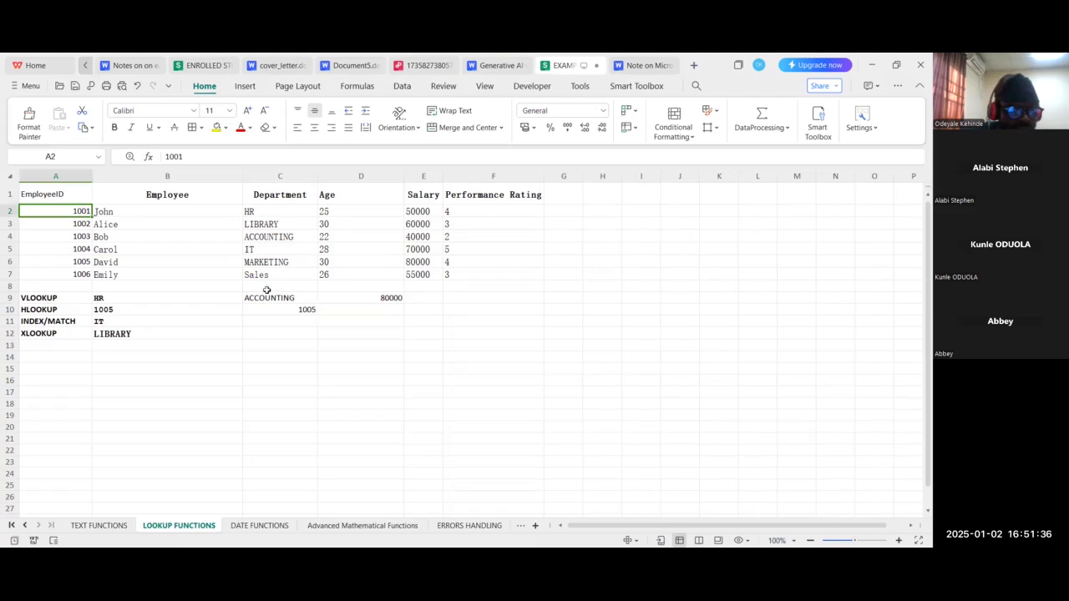
{"action": "left_click", "coordinate": [298, 310]}
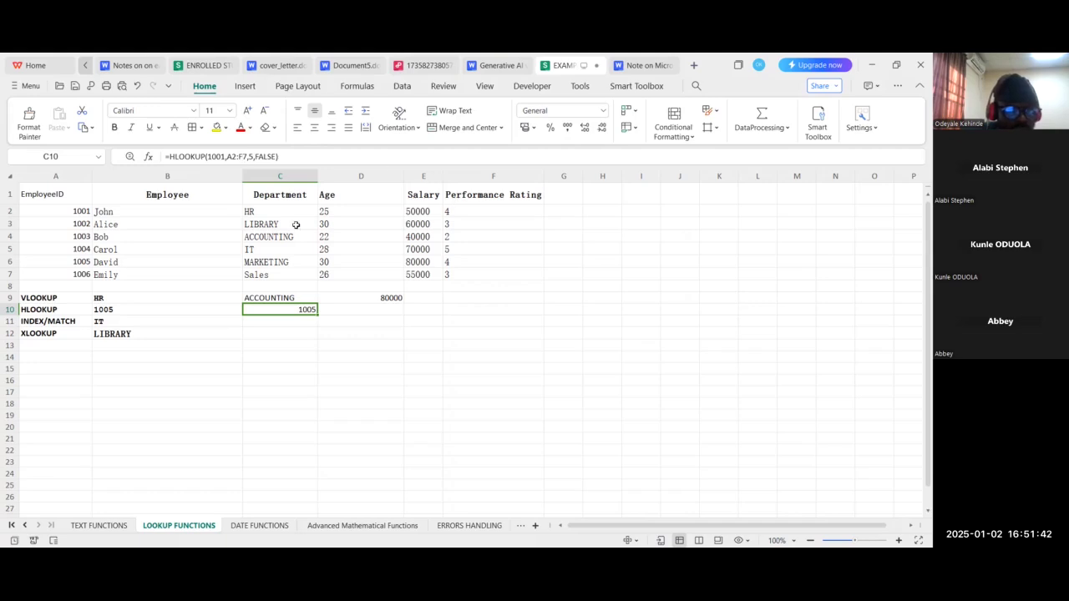
{"action": "left_click", "coordinate": [252, 157]}
{"action": "key", "text": "BackSpace"}
{"action": "type", "text": "1"}
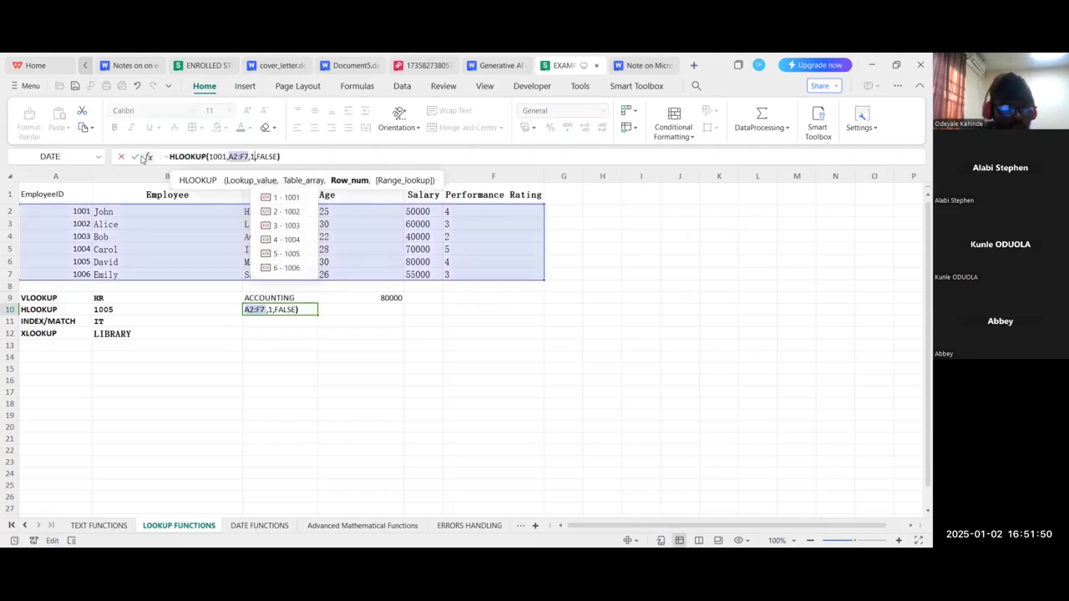
{"action": "left_click", "coordinate": [135, 156]}
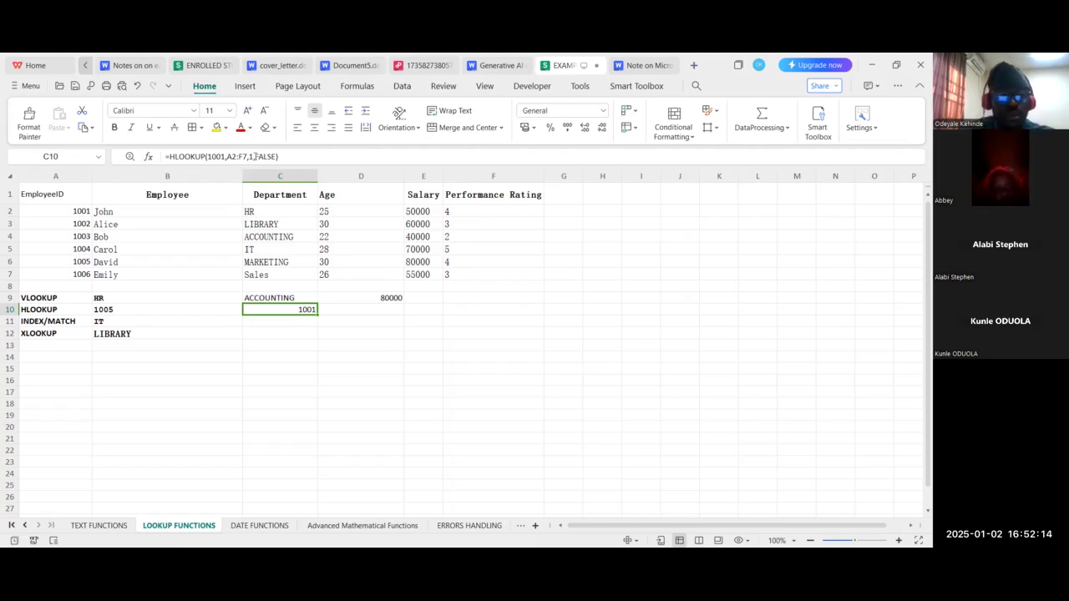
Set the row number in cell C10's HLOOKUP formula to 2
{"action": "left_click", "coordinate": [255, 156]}
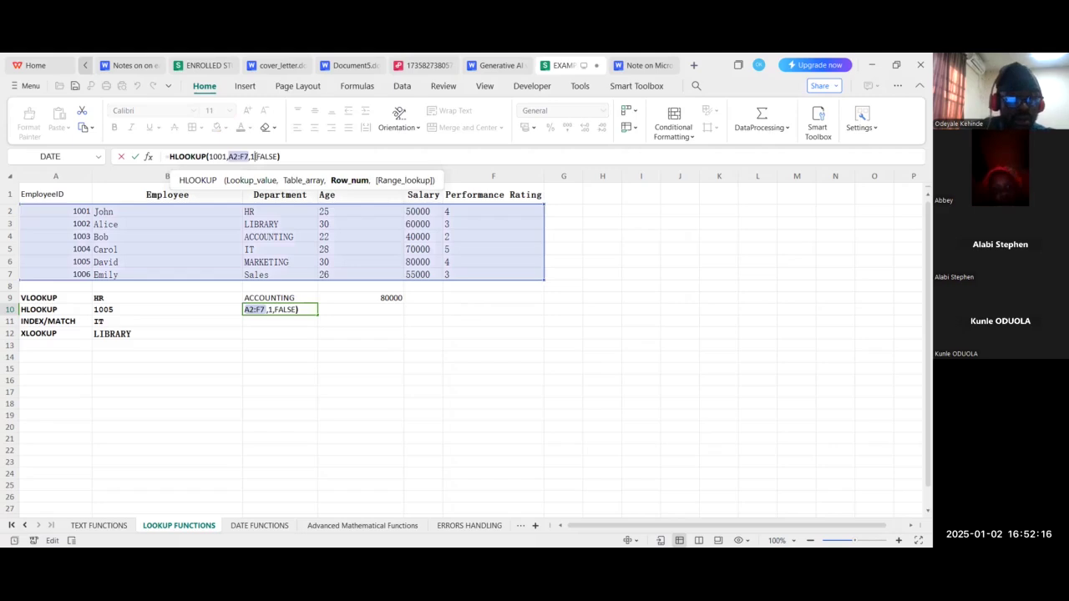
{"action": "key", "text": "BackSpace"}
{"action": "type", "text": "2"}
{"action": "key", "text": "Return"}
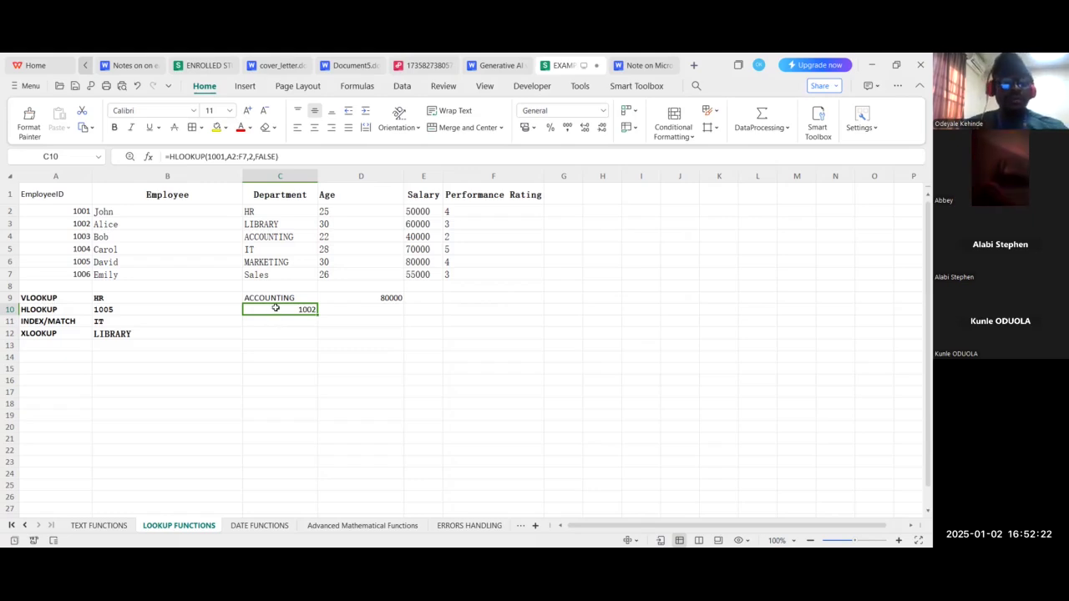
Try "Salary" as the lookup value in C10's HLOOKUP formula
{"action": "double_click", "coordinate": [251, 156]}
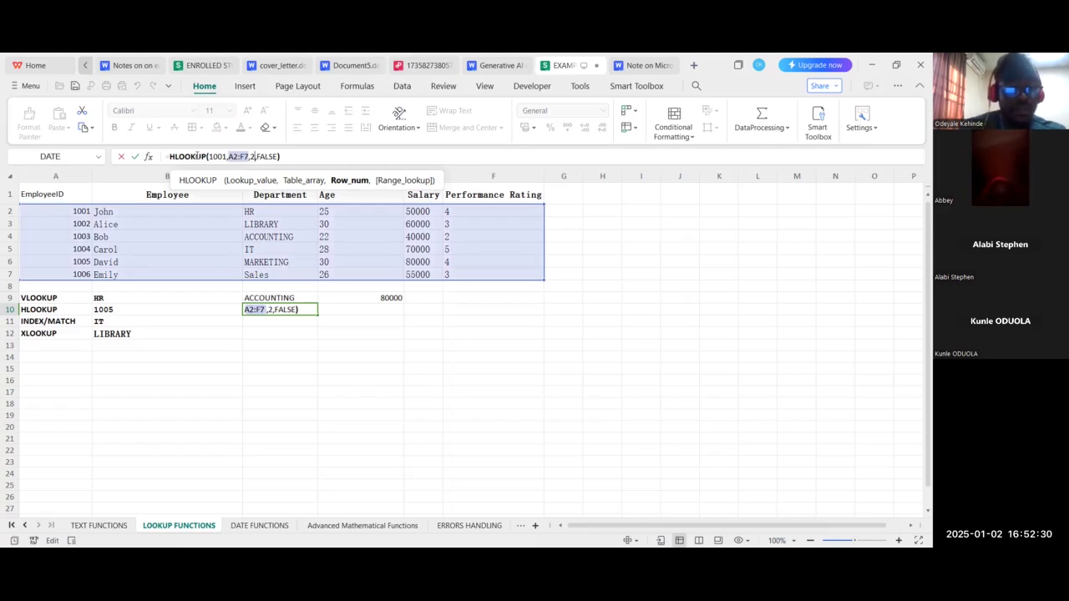
{"action": "double_click", "coordinate": [214, 156]}
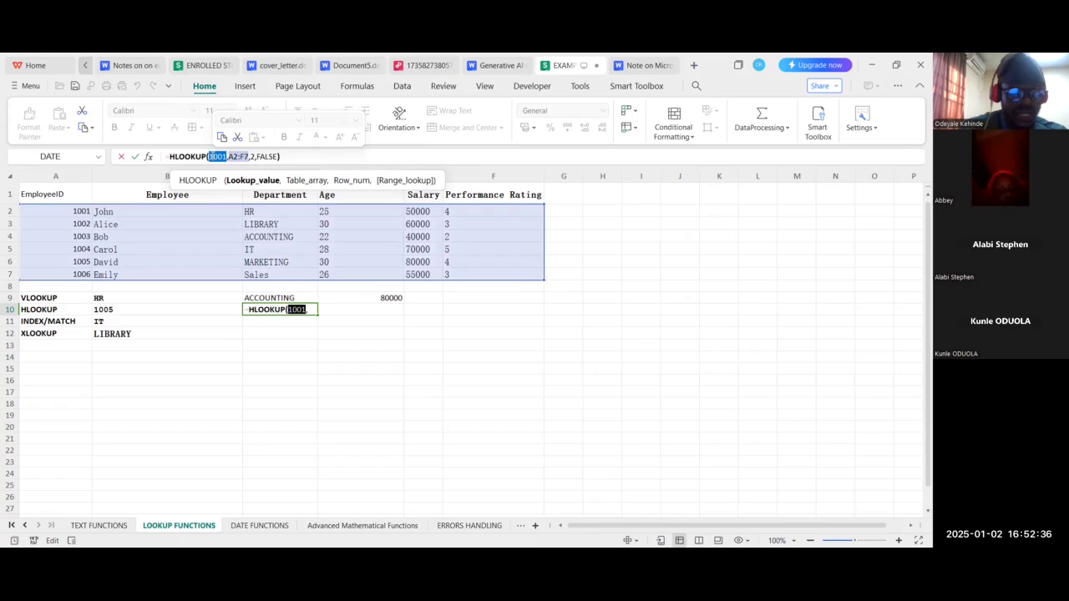
{"action": "type", "text": "S"}
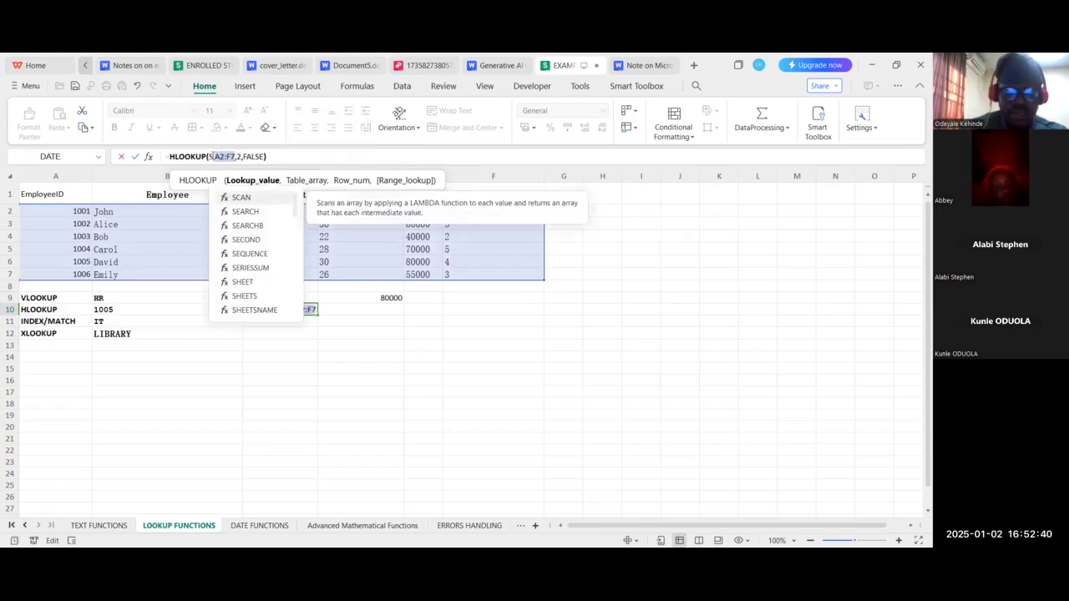
{"action": "key", "text": "BackSpace"}
{"action": "type", "text": "\"\""}
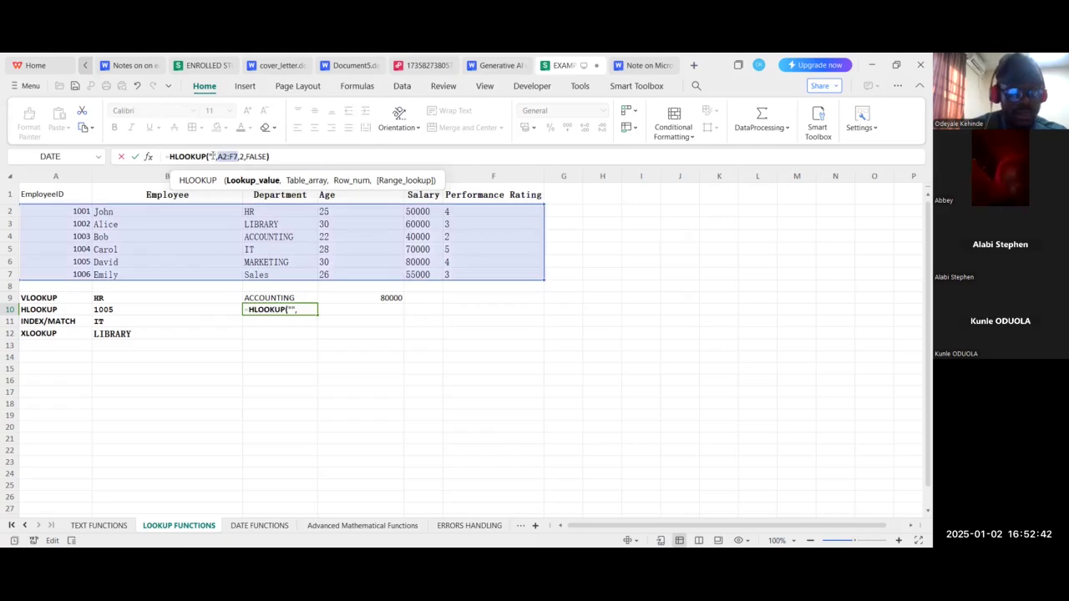
{"action": "type", "text": "Sala"}
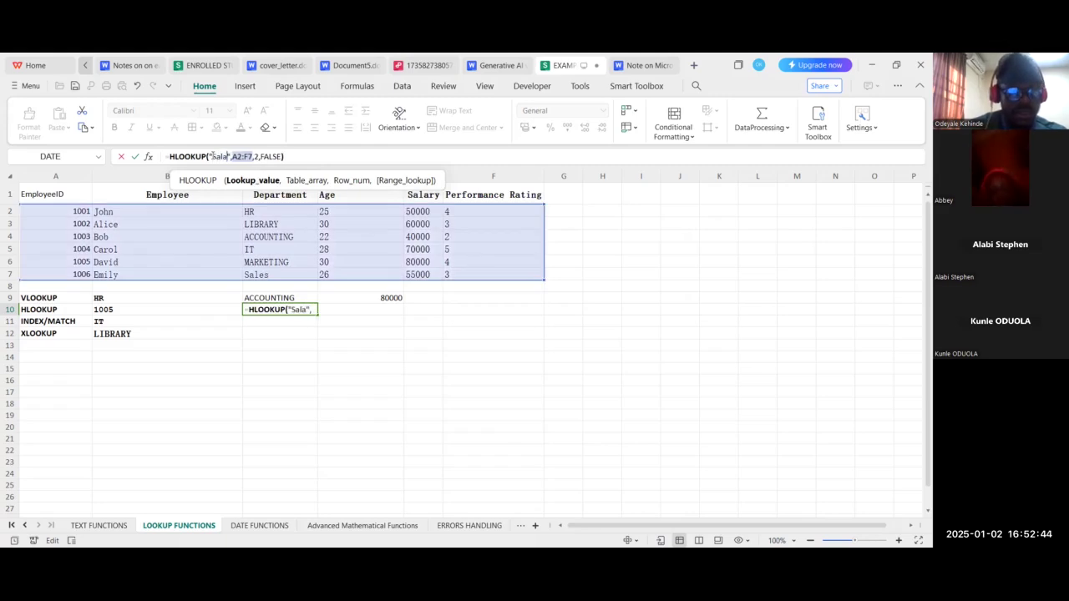
{"action": "type", "text": "ry"}
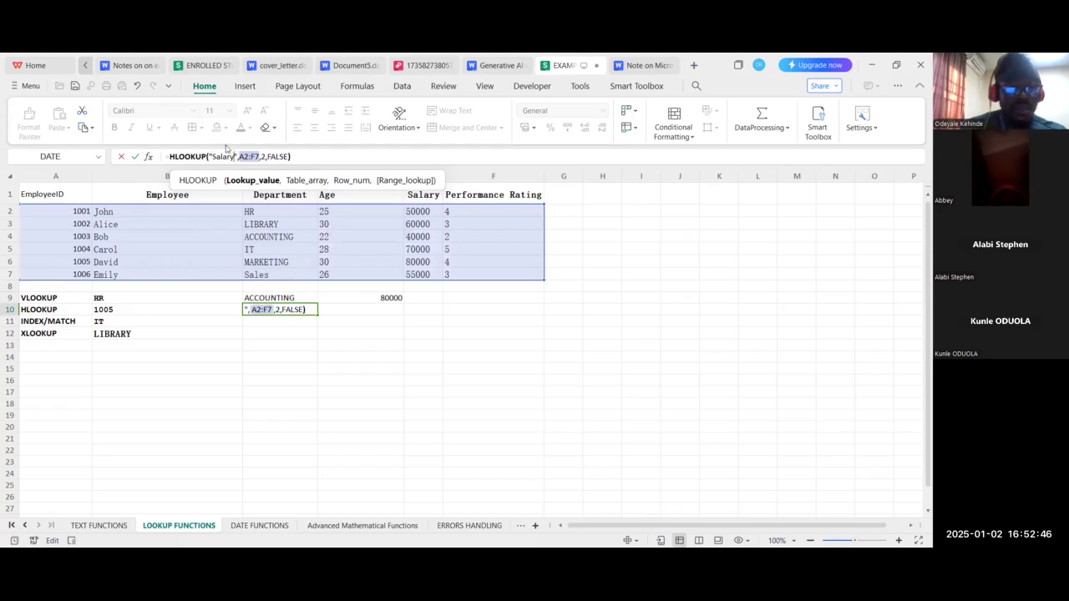
{"action": "left_click", "coordinate": [137, 157]}
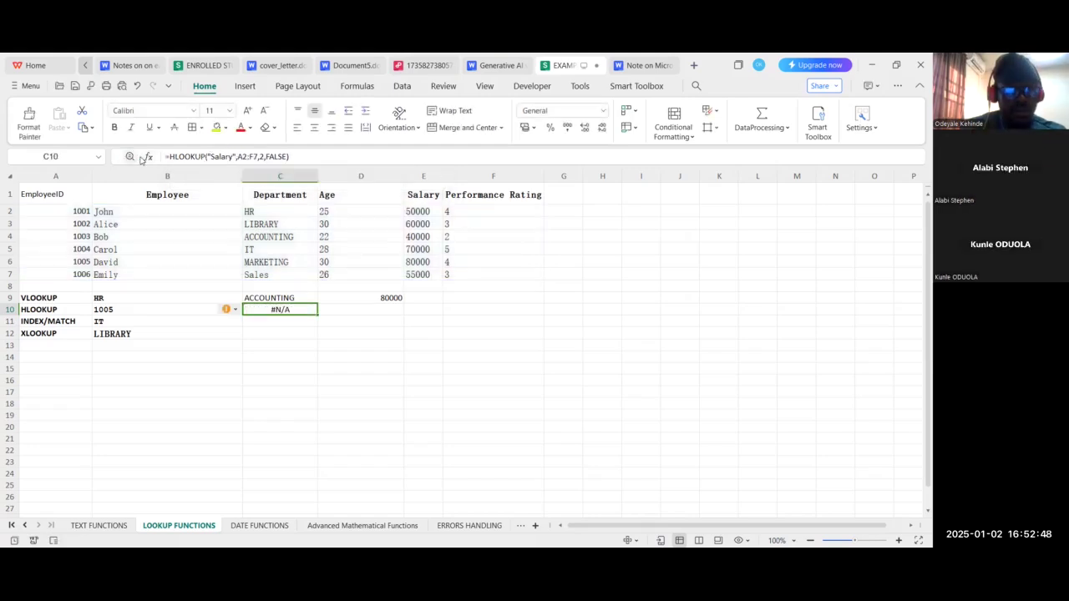
Set the lookup value in C10's HLOOKUP formula to 1004 and its row number to 5
{"action": "left_click", "coordinate": [237, 156]}
{"action": "double_click", "coordinate": [239, 157]}
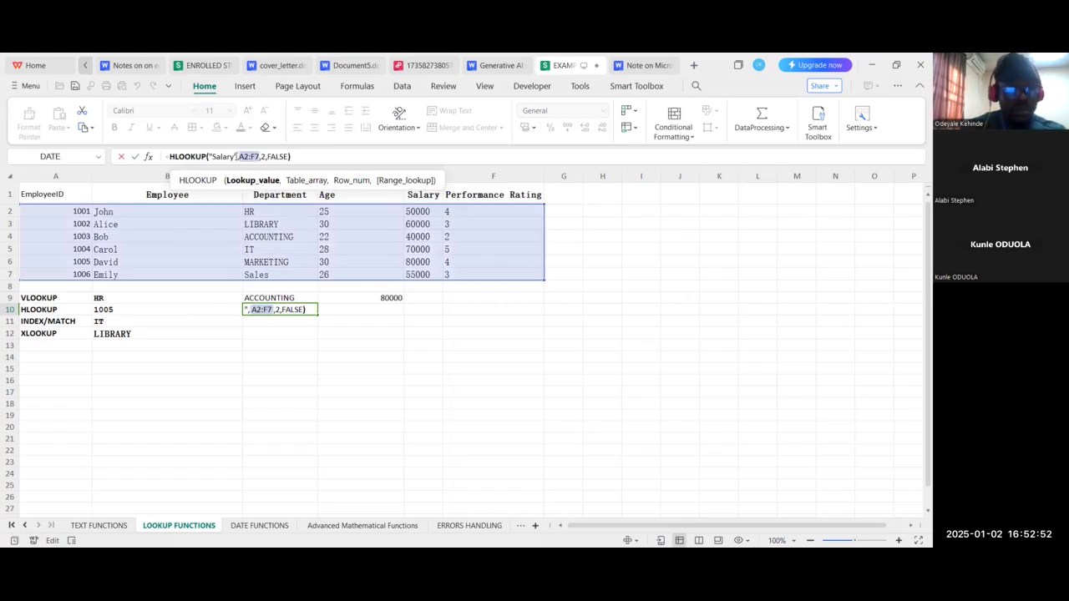
{"action": "key", "text": "BackSpace"}
{"action": "key", "text": "BackSpace"}
{"action": "key", "text": "BackSpace"}
{"action": "key", "text": "BackSpace"}
{"action": "key", "text": "BackSpace"}
{"action": "key", "text": "BackSpace"}
{"action": "key", "text": "BackSpace"}
{"action": "key", "text": "BackSpace"}
{"action": "type", "text": "1"}
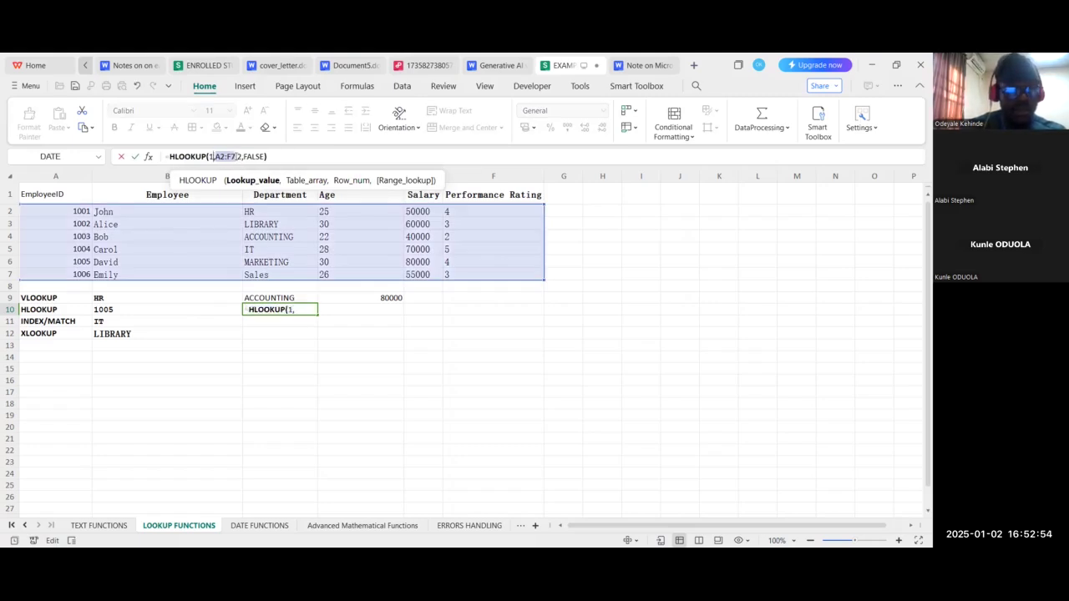
{"action": "type", "text": "004"}
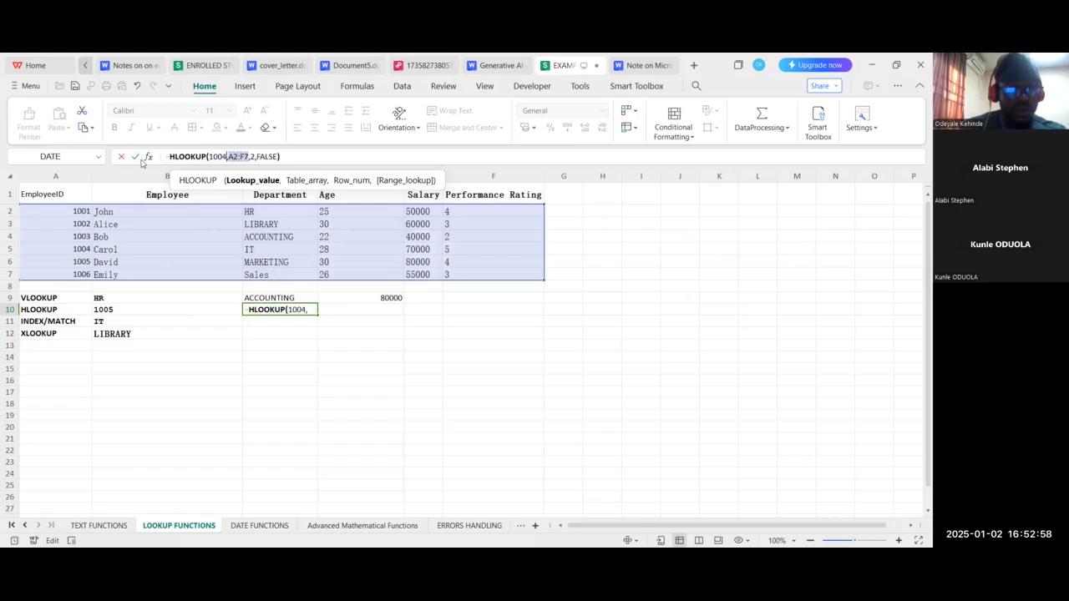
{"action": "left_click", "coordinate": [136, 158]}
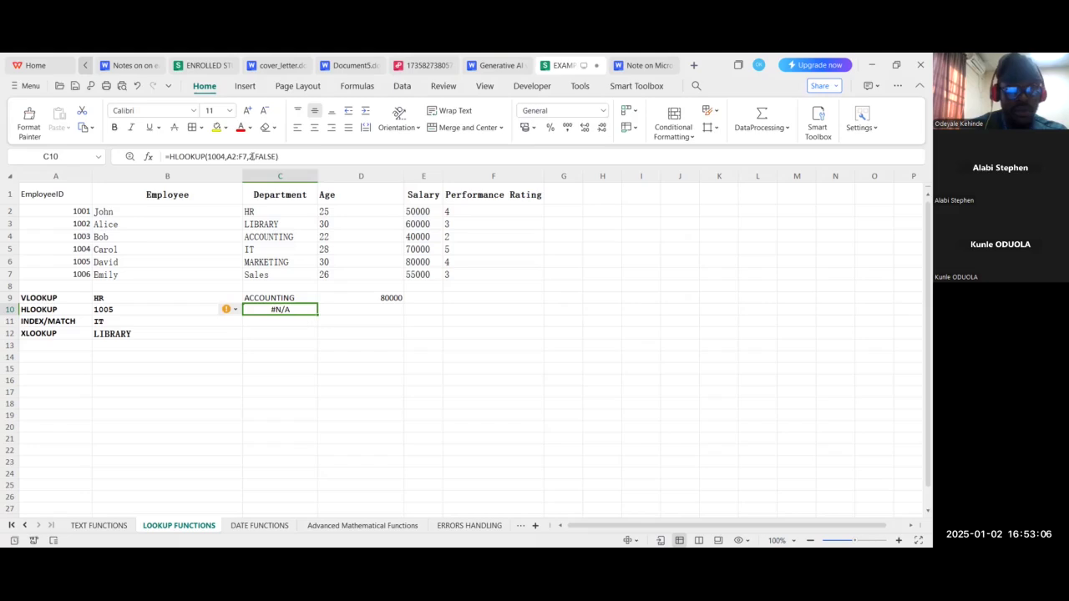
{"action": "left_click", "coordinate": [172, 161]}
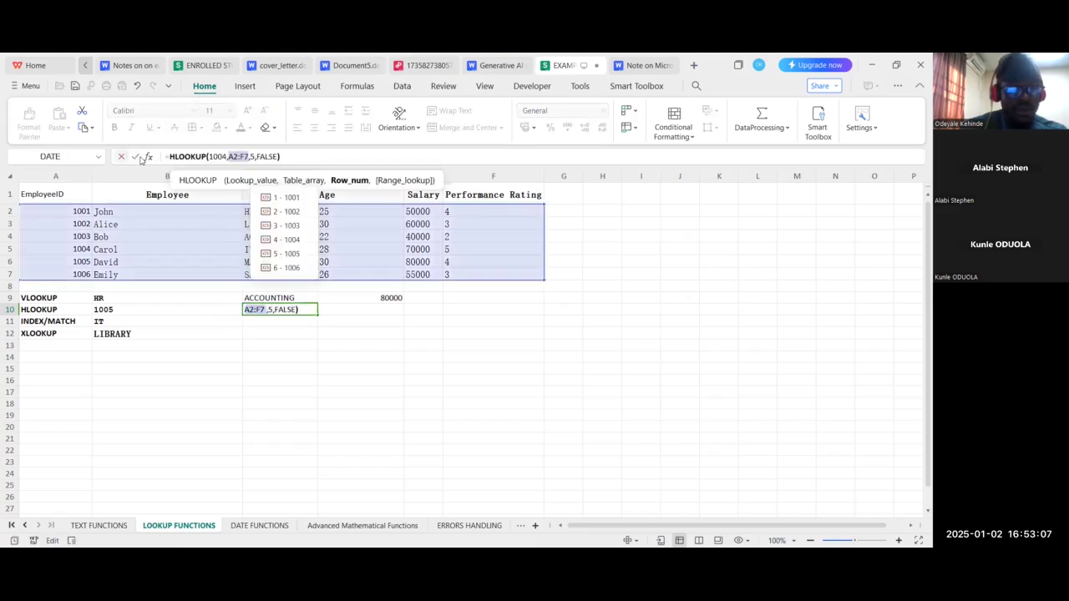
{"action": "left_click", "coordinate": [138, 157]}
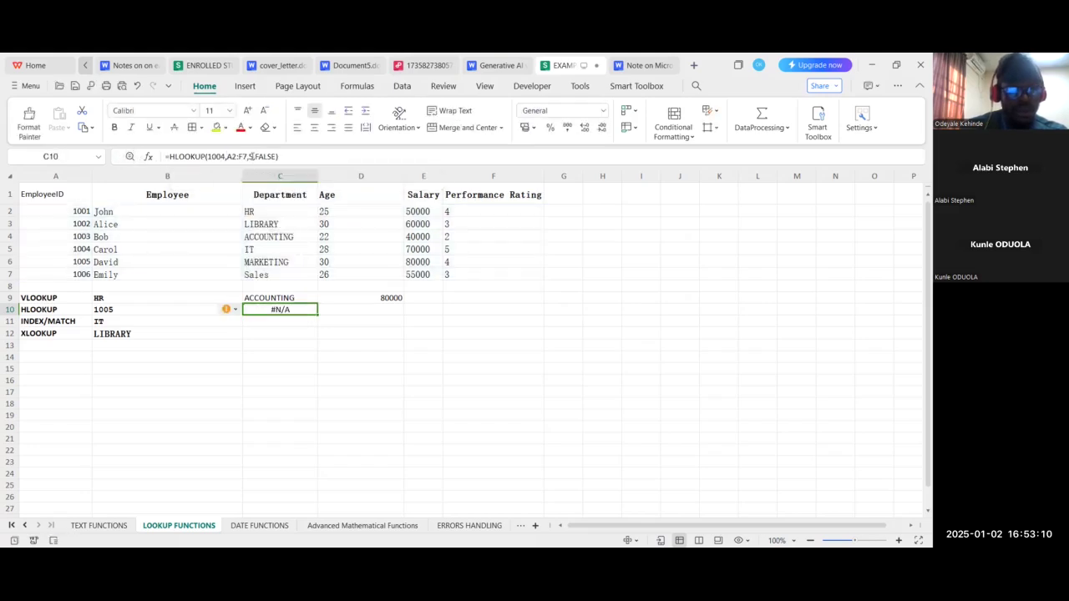
Set the lookup value in C10's HLOOKUP formula back to 1001 and its row number to 2
{"action": "double_click", "coordinate": [253, 157]}
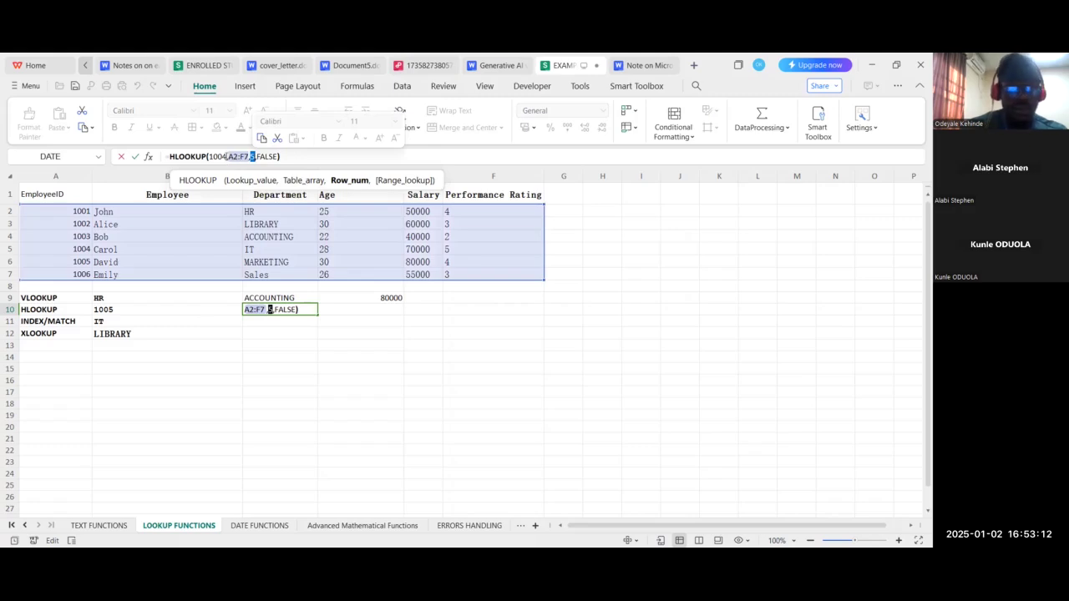
{"action": "left_click", "coordinate": [227, 157]}
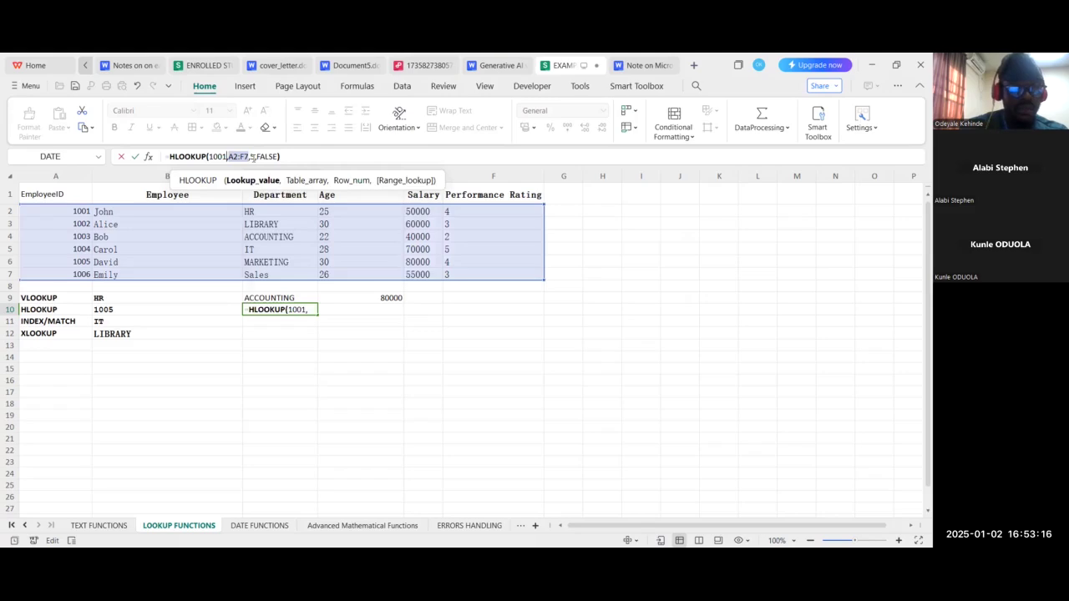
{"action": "left_click", "coordinate": [254, 158]}
{"action": "key", "text": "BackSpace"}
{"action": "type", "text": "2"}
{"action": "left_click", "coordinate": [136, 157]}
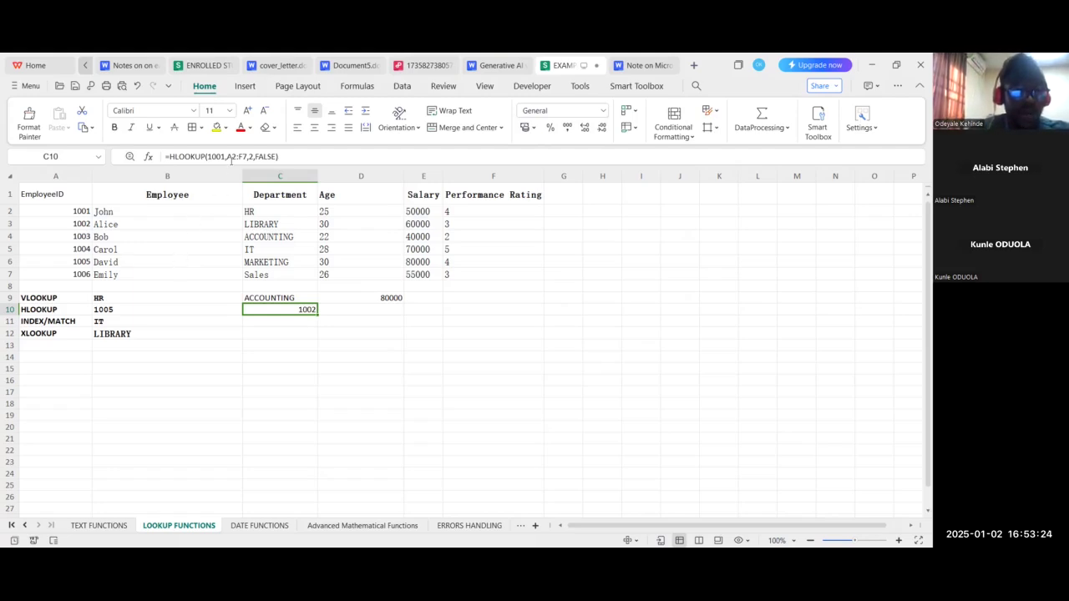
Compare C10 with the first employee ID in A2 and set the row number in C10's HLOOKUP formula to 6
{"action": "left_click", "coordinate": [81, 212]}
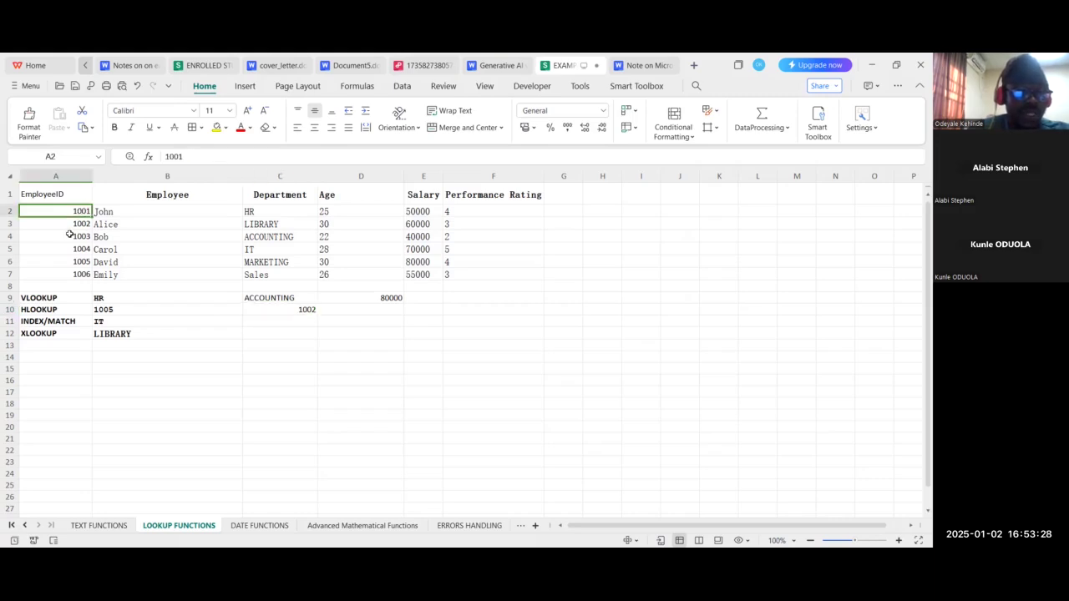
{"action": "left_click", "coordinate": [302, 307]}
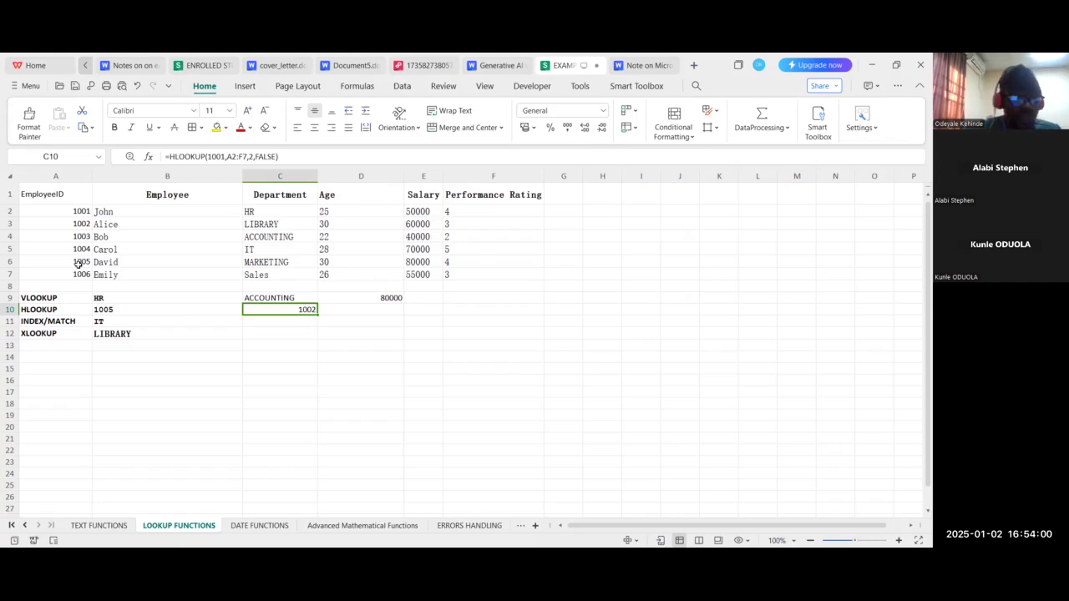
{"action": "left_click", "coordinate": [252, 156]}
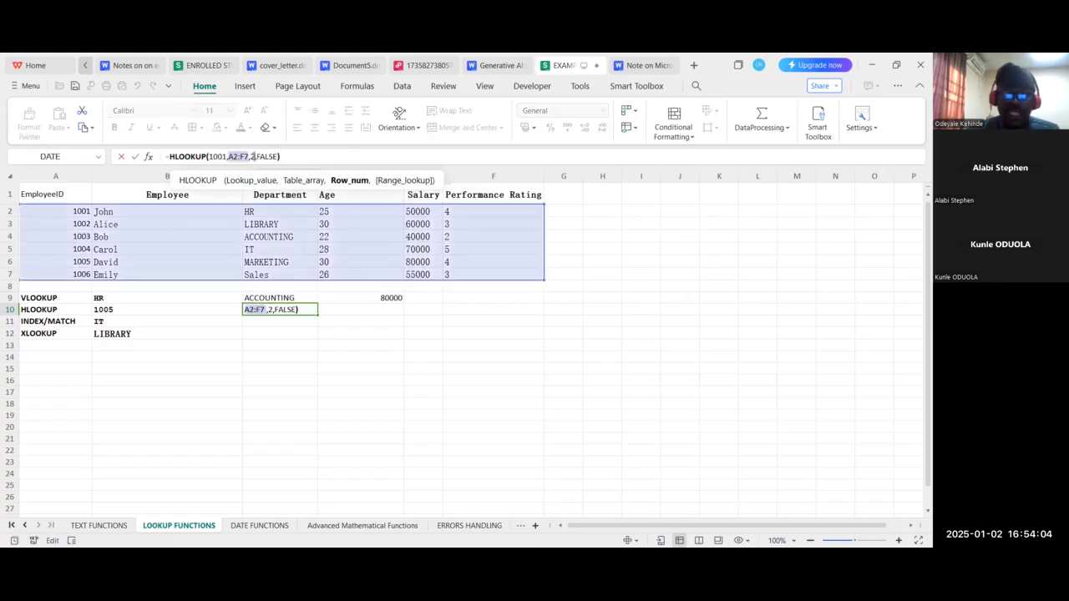
{"action": "key", "text": "BackSpace"}
{"action": "type", "text": "6"}
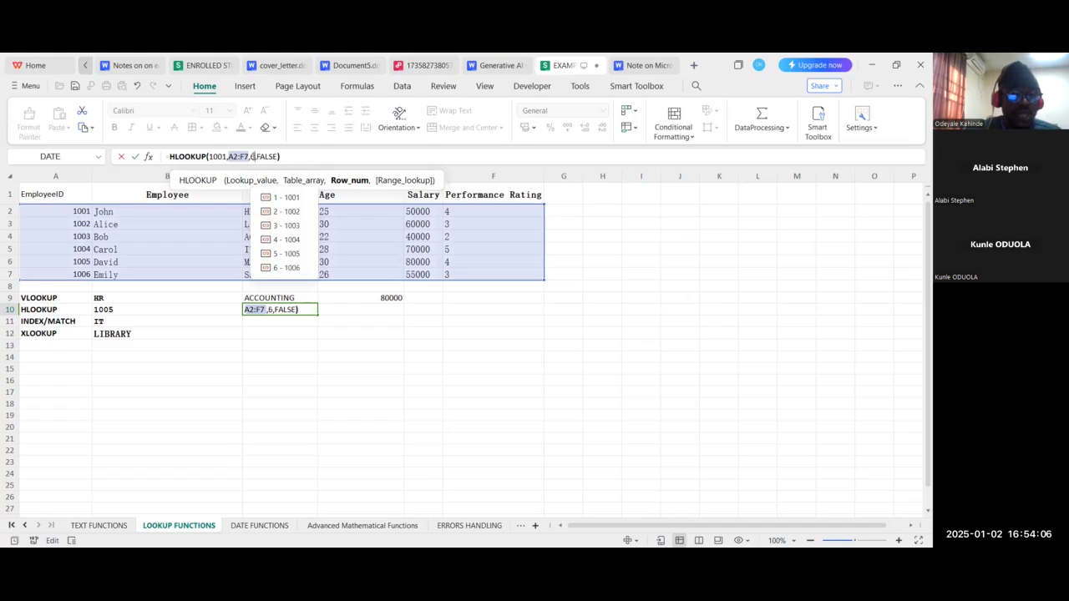
{"action": "left_click", "coordinate": [137, 157]}
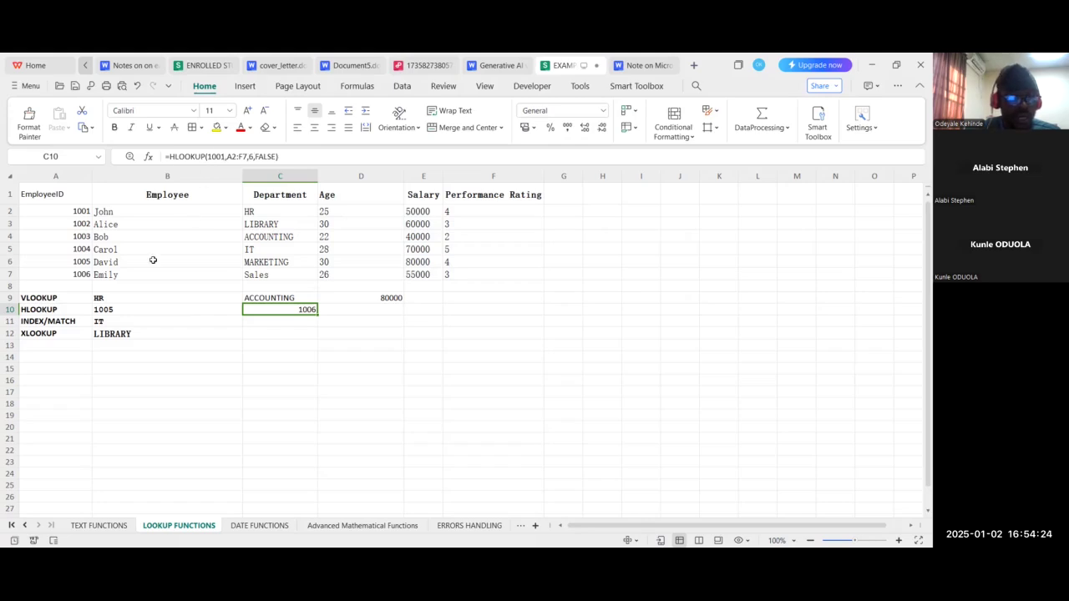
Check the INDEX/MATCH formula in B11 and examine the INDEX/MATCH syntax, arguments and department example in the notes document
{"action": "left_click", "coordinate": [42, 321]}
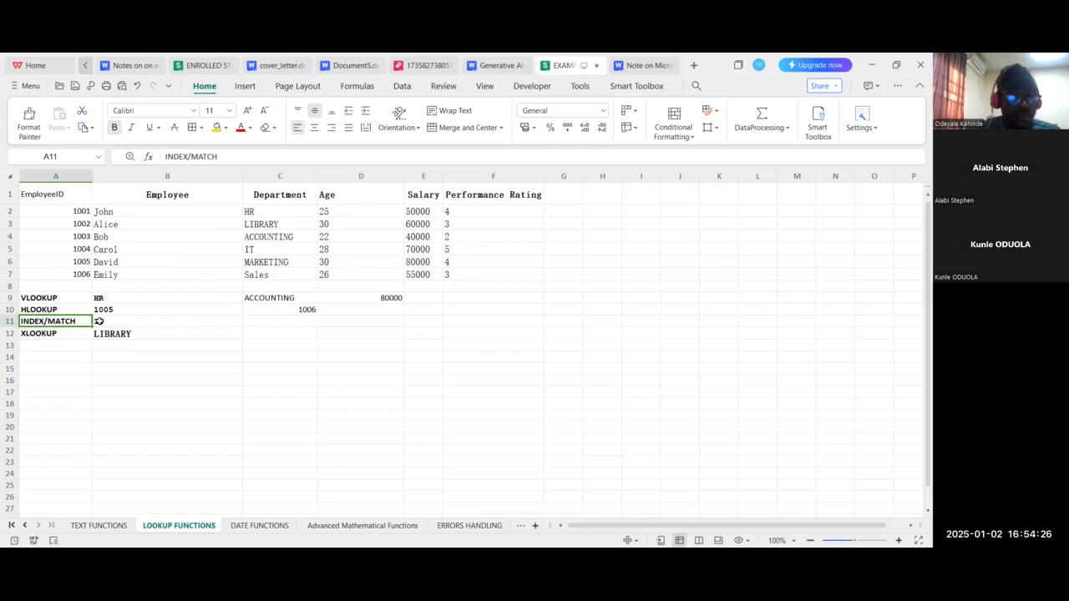
{"action": "left_click", "coordinate": [98, 322]}
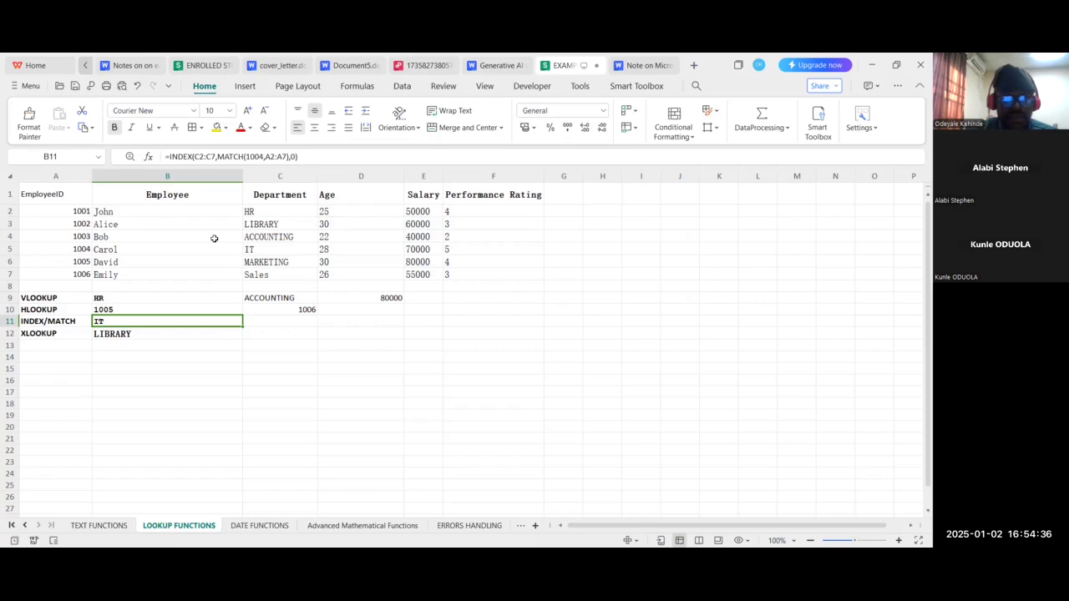
{"action": "left_click", "coordinate": [344, 65]}
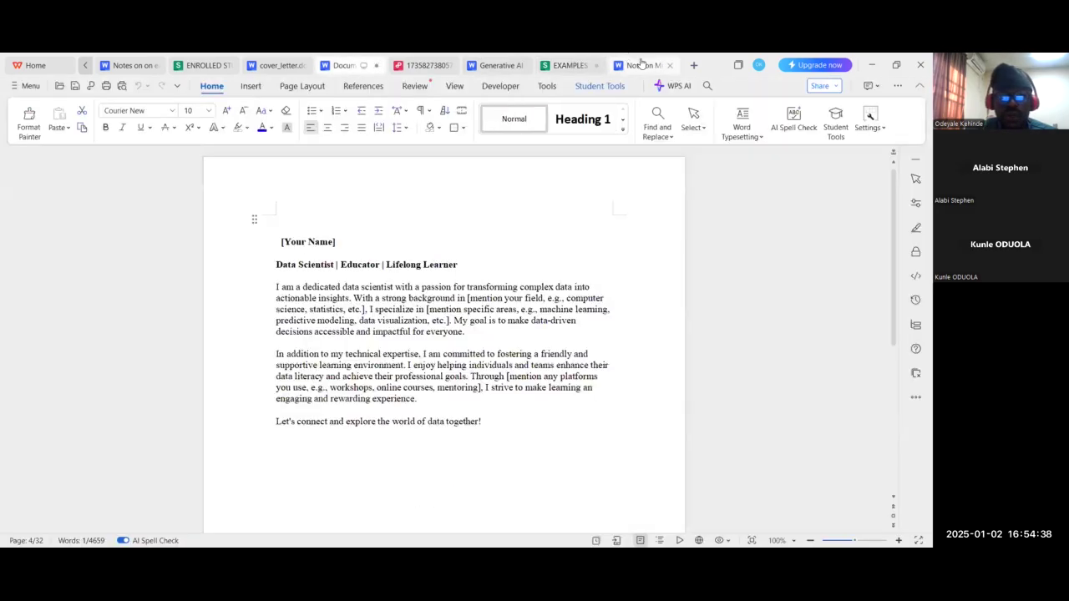
{"action": "left_click", "coordinate": [637, 65]}
{"action": "scroll", "coordinate": [388, 399], "scroll_direction": "down", "scroll_amount": 3}
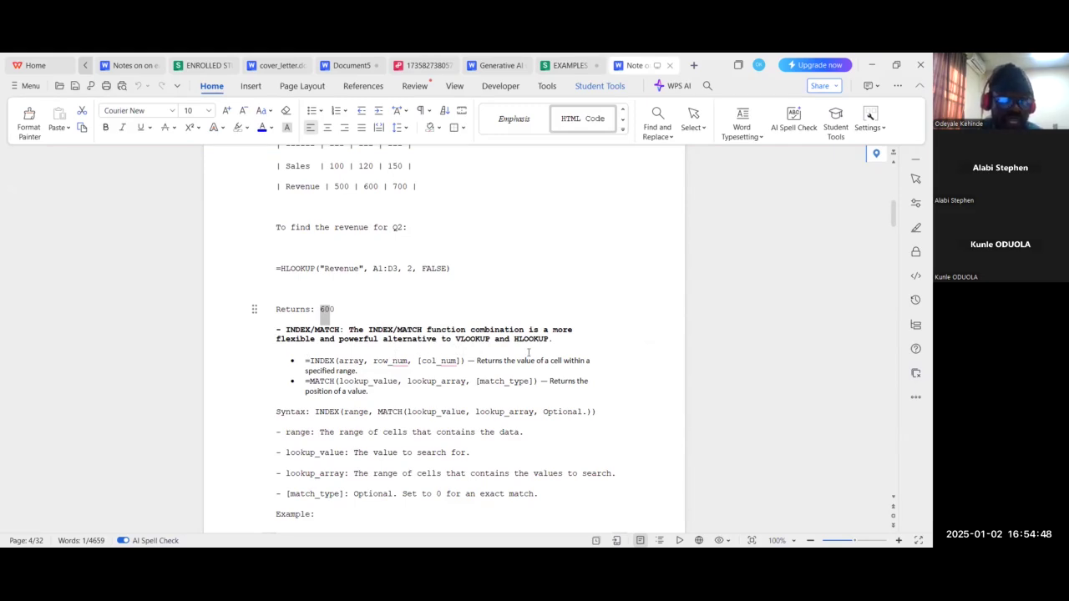
{"action": "scroll", "coordinate": [510, 381], "scroll_direction": "down", "scroll_amount": 3}
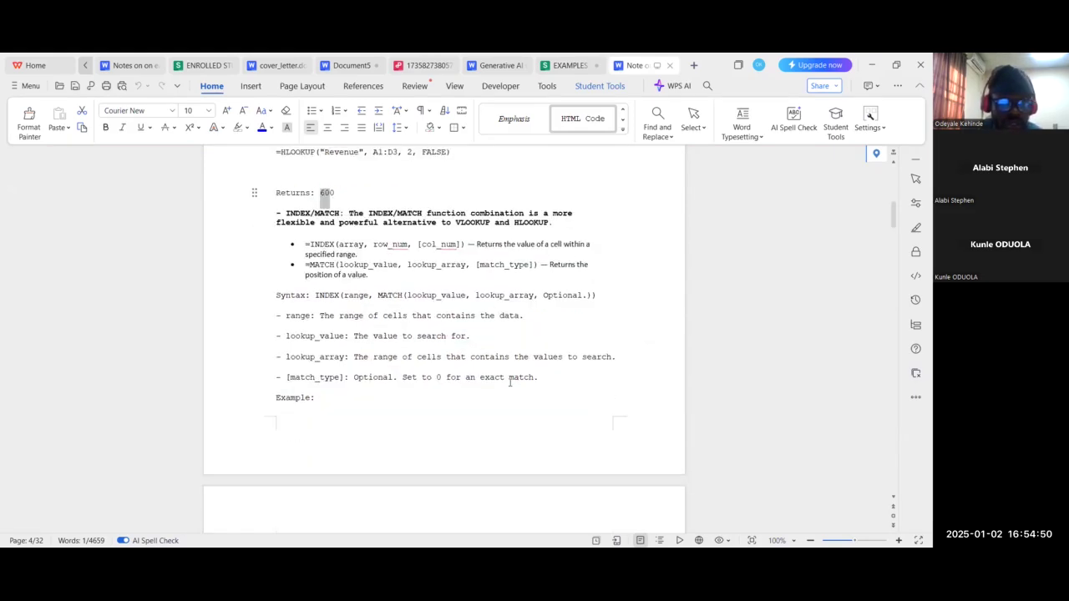
{"action": "scroll", "coordinate": [510, 382], "scroll_direction": "down", "scroll_amount": 2}
{"action": "scroll", "coordinate": [526, 334], "scroll_direction": "up", "scroll_amount": 2}
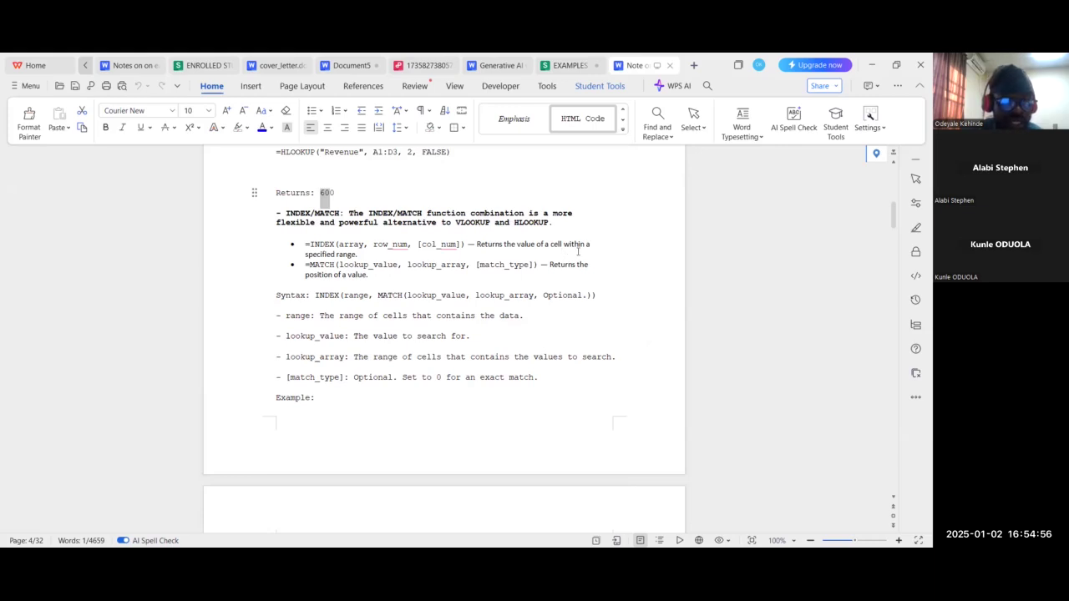
{"action": "scroll", "coordinate": [556, 303], "scroll_direction": "down", "scroll_amount": 7}
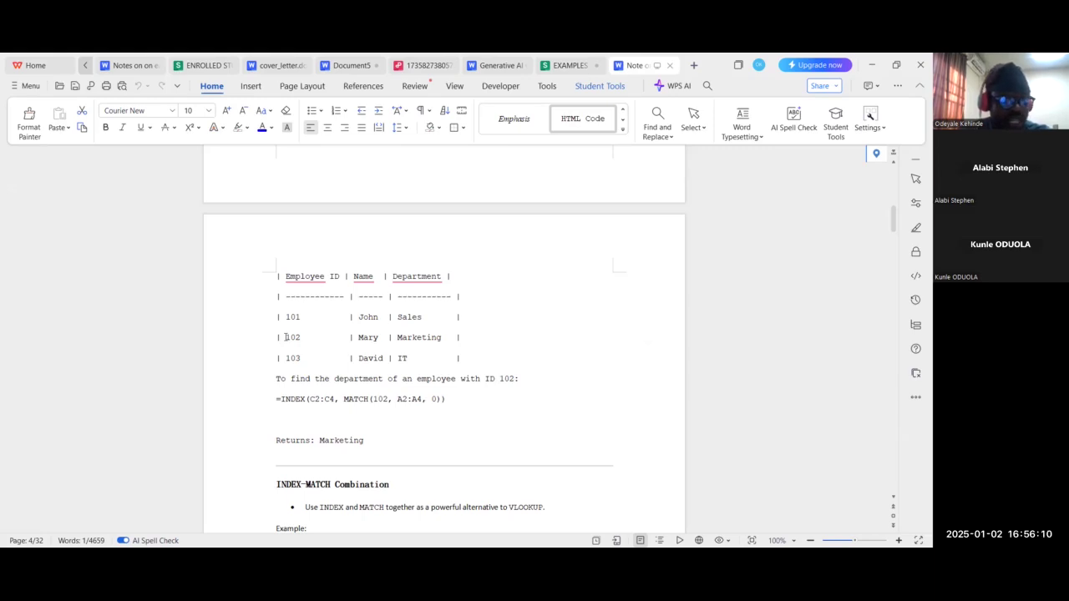
Change the MATCH lookup value in the notes' department example to 103 and then 101, and return to the EXAMPLES workbook
{"action": "left_click", "coordinate": [390, 400]}
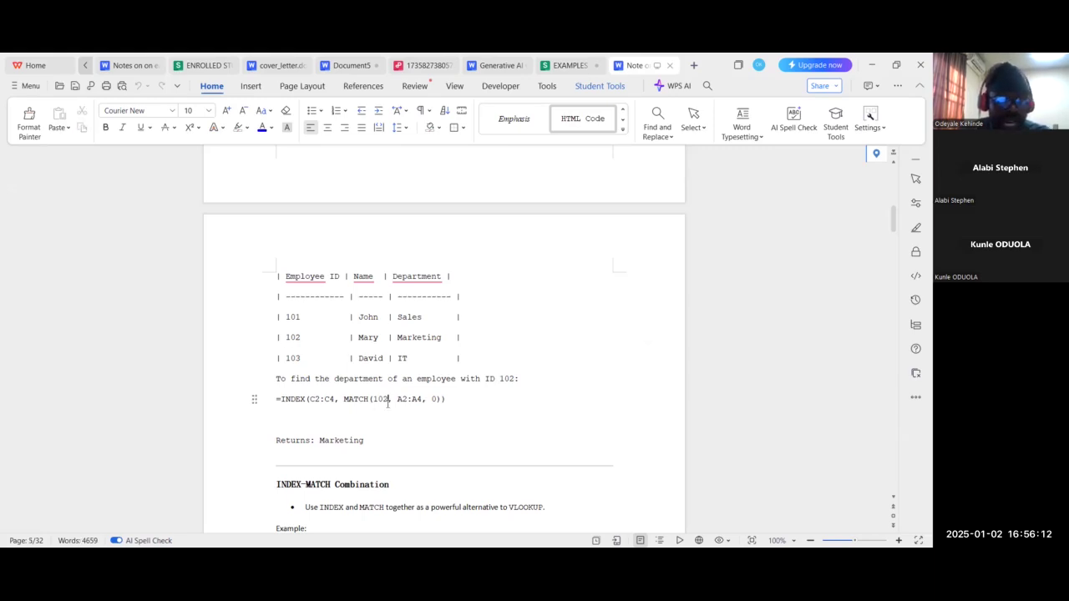
{"action": "key", "text": "BackSpace"}
{"action": "type", "text": "3"}
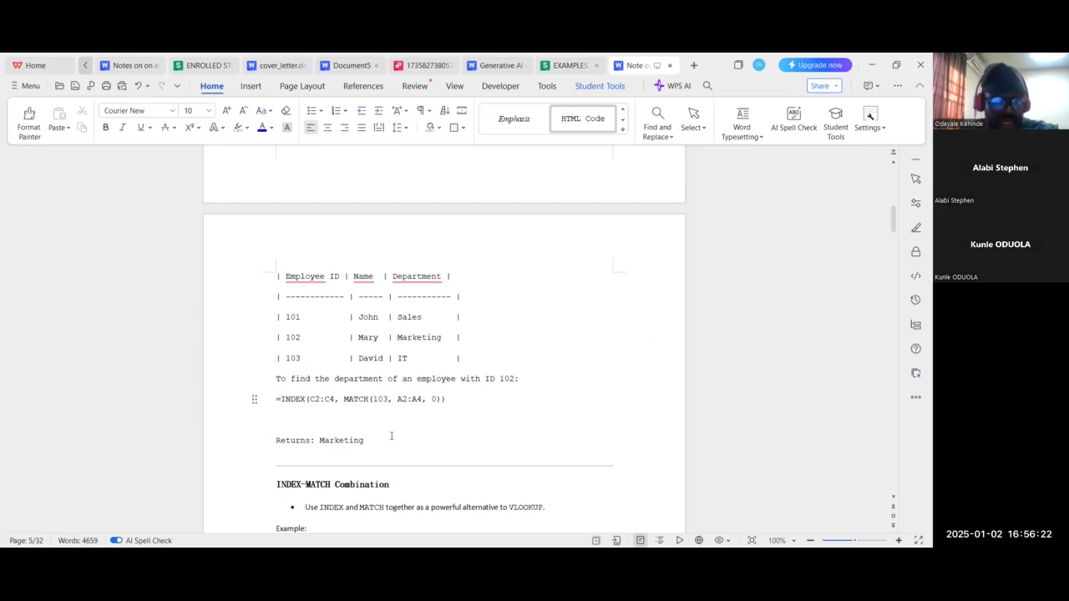
{"action": "key", "text": "BackSpace"}
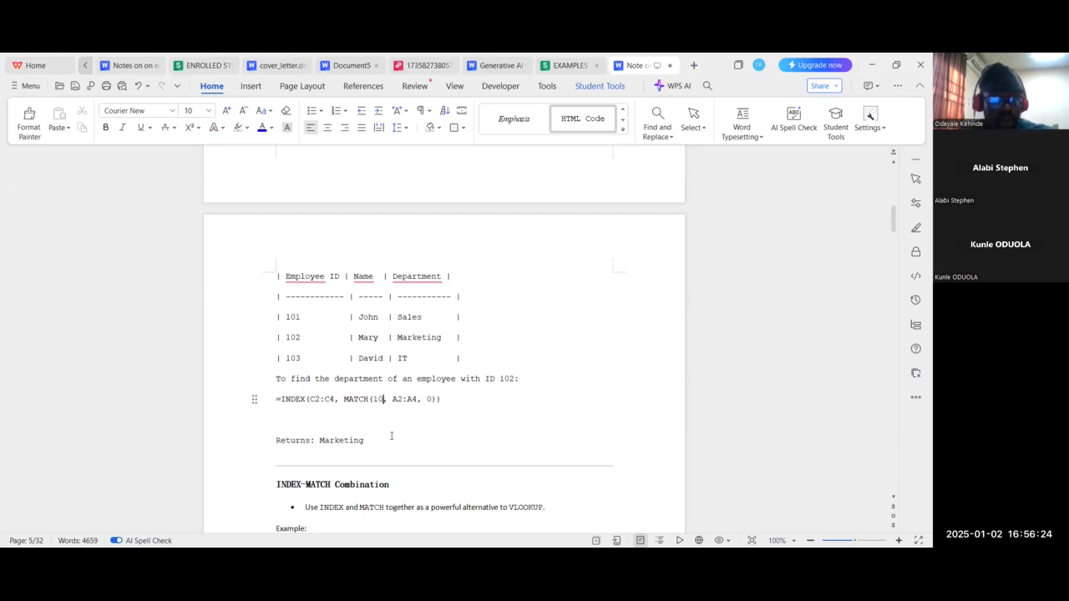
{"action": "type", "text": "1"}
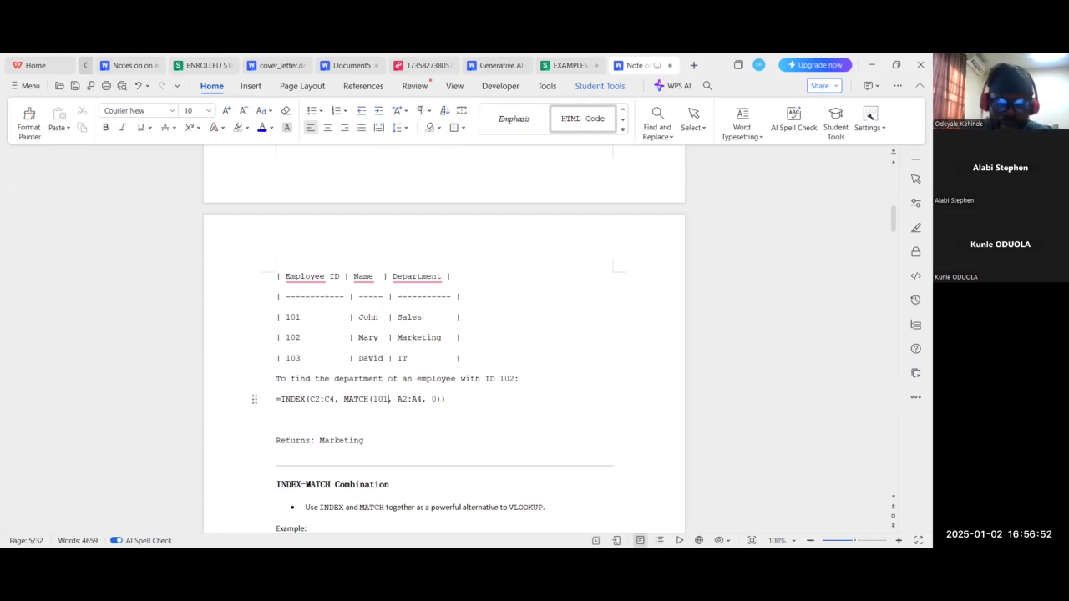
{"action": "left_click", "coordinate": [544, 67]}
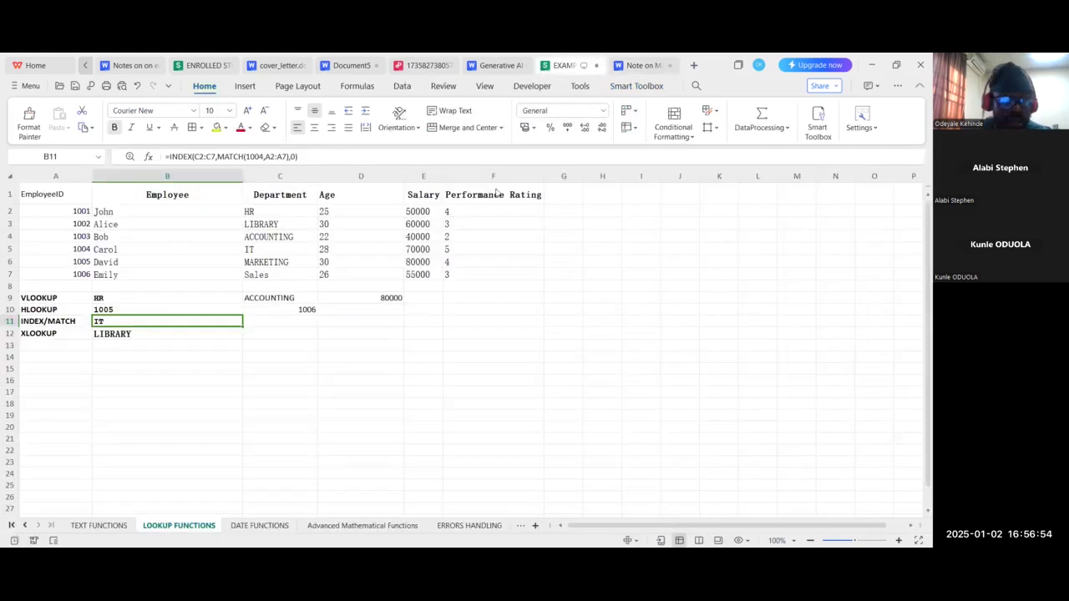
Start an INDEX formula in C11 with the array A2:A7 and row number 1005
{"action": "left_click", "coordinate": [293, 321]}
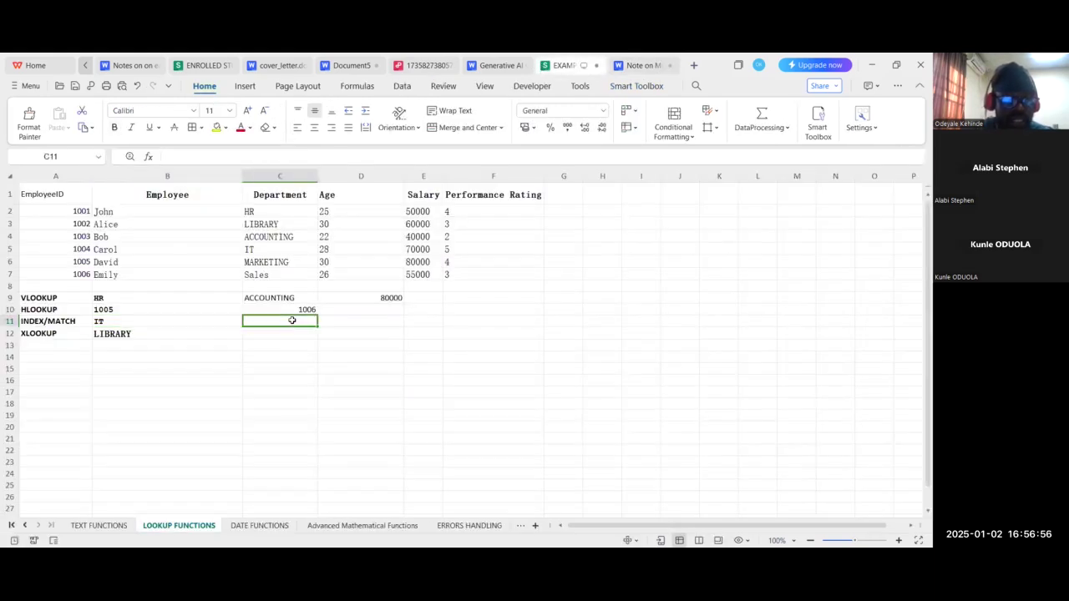
{"action": "left_click", "coordinate": [193, 325]}
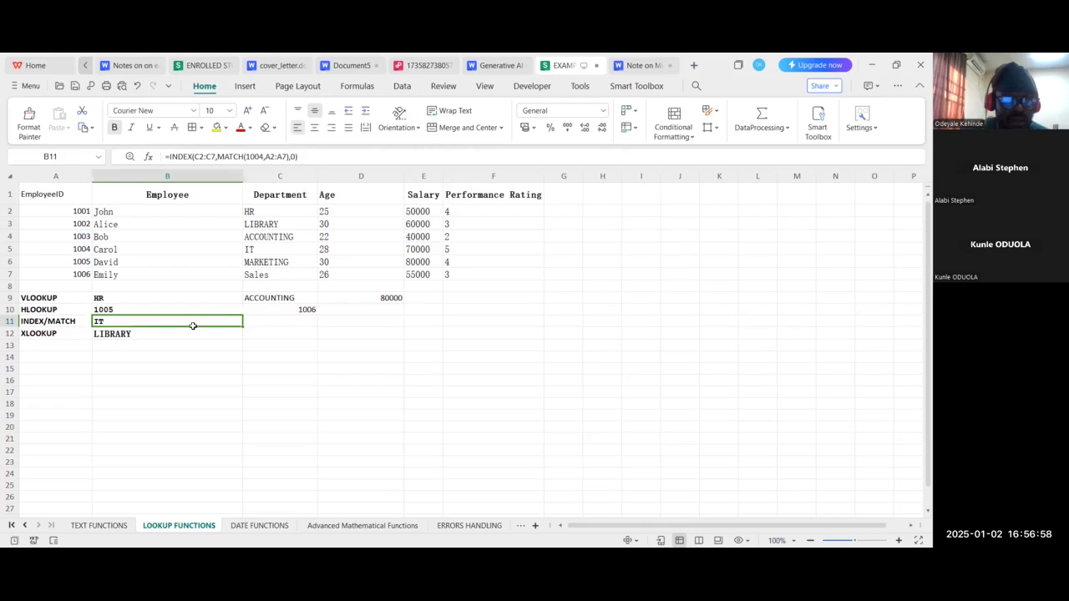
{"action": "left_click", "coordinate": [272, 323]}
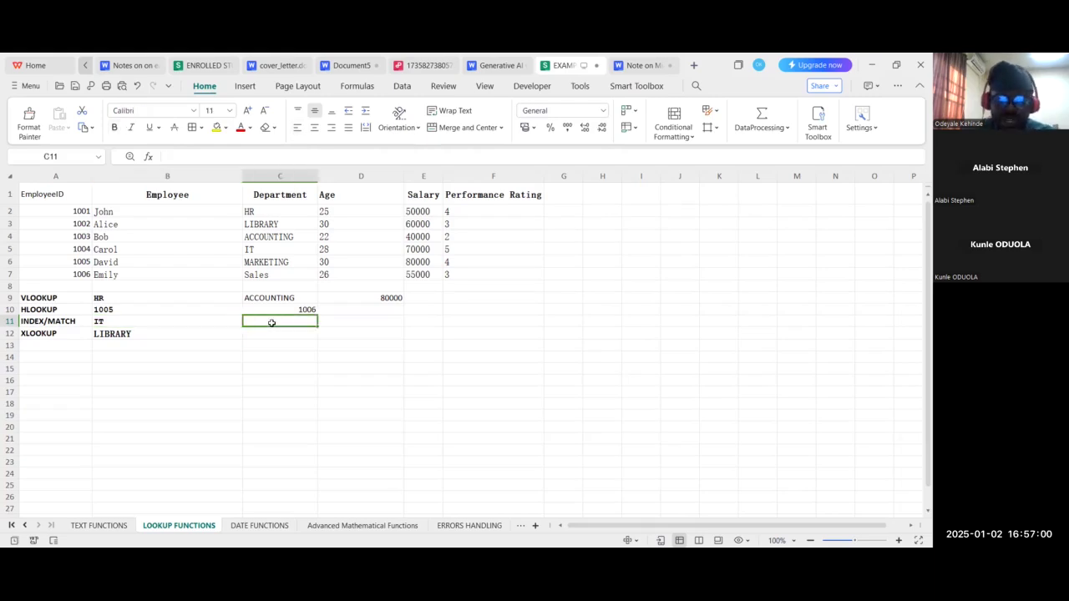
{"action": "type", "text": "="}
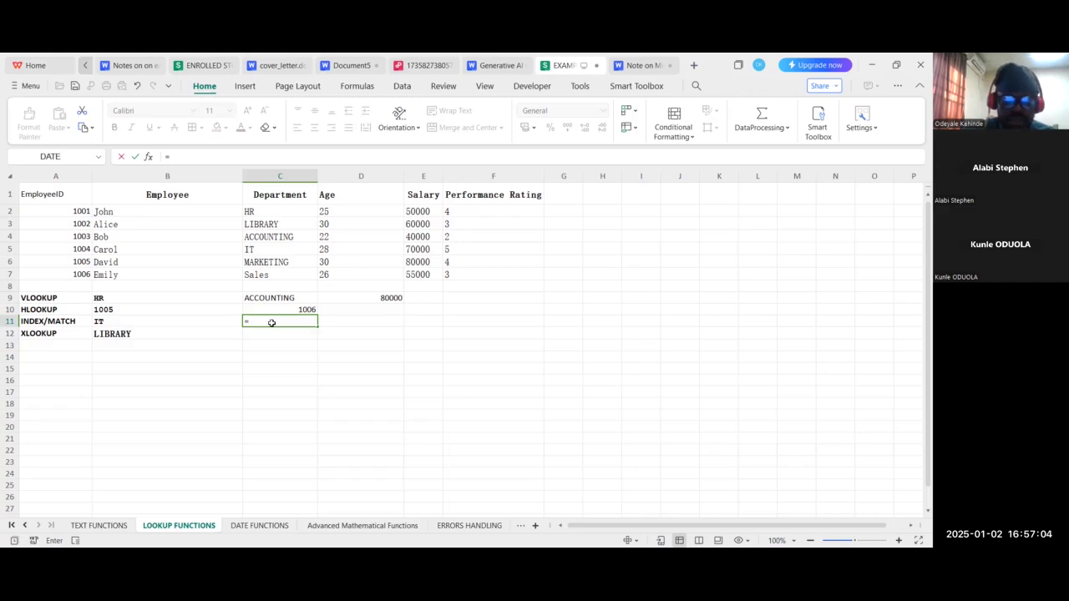
{"action": "type", "text": "INDEX("}
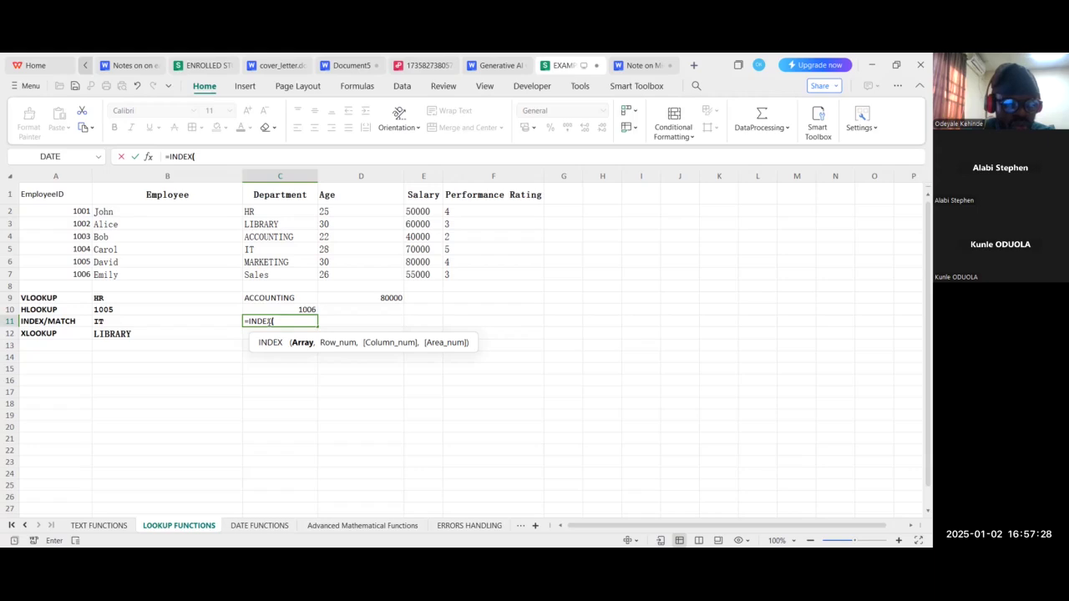
{"action": "type", "text": "A2:"}
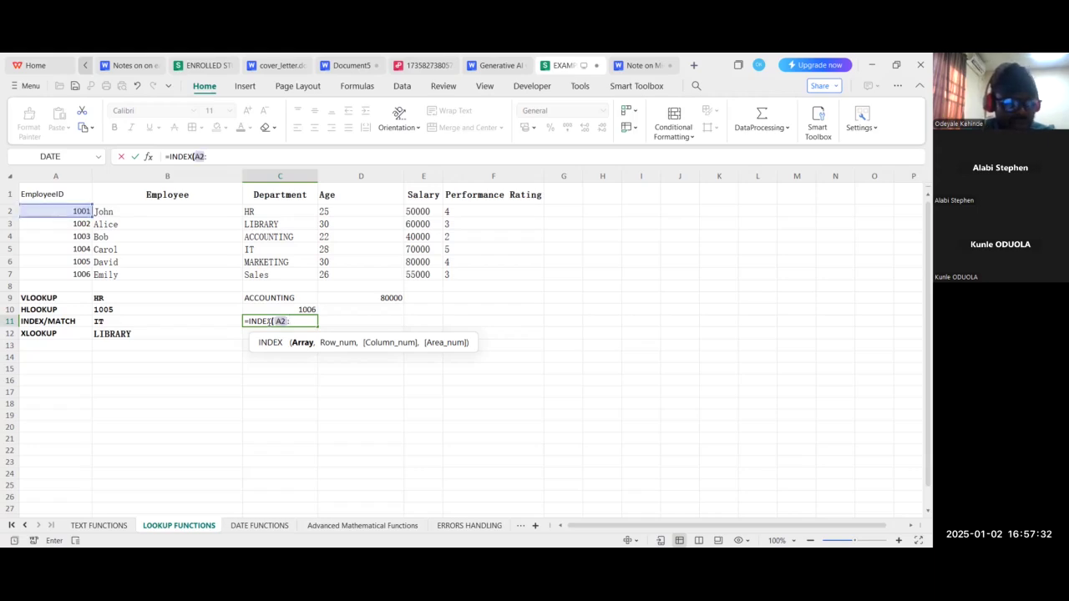
{"action": "type", "text": "A7"}
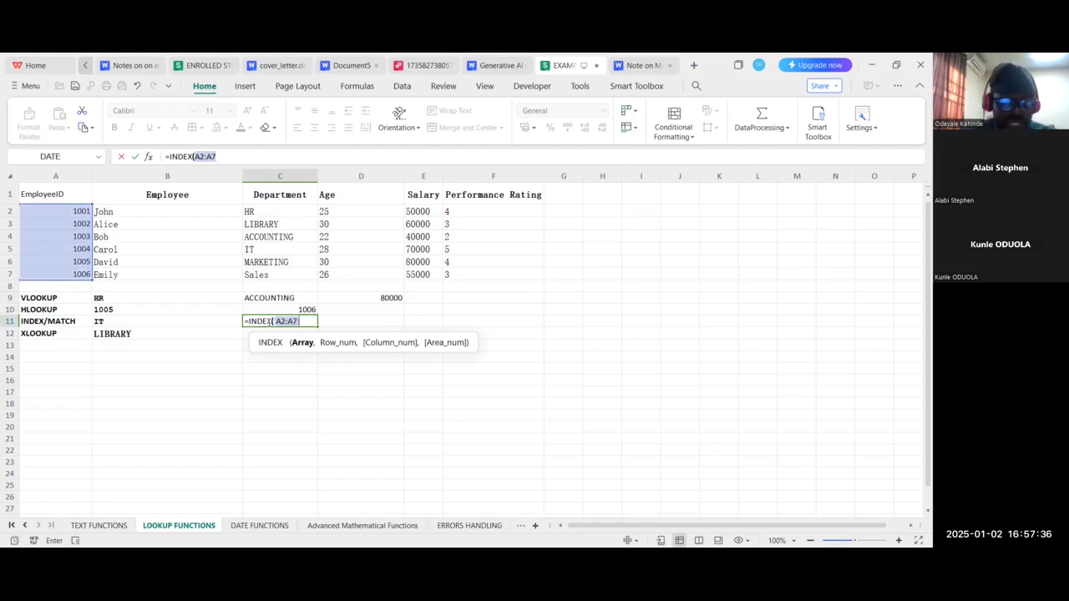
{"action": "type", "text": ","}
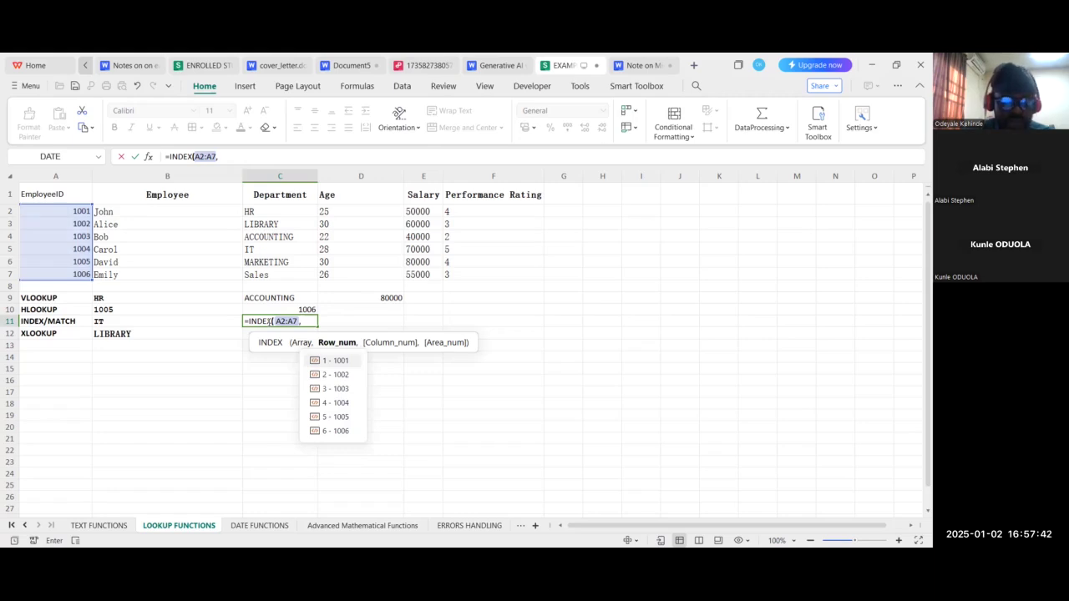
{"action": "type", "text": "100"}
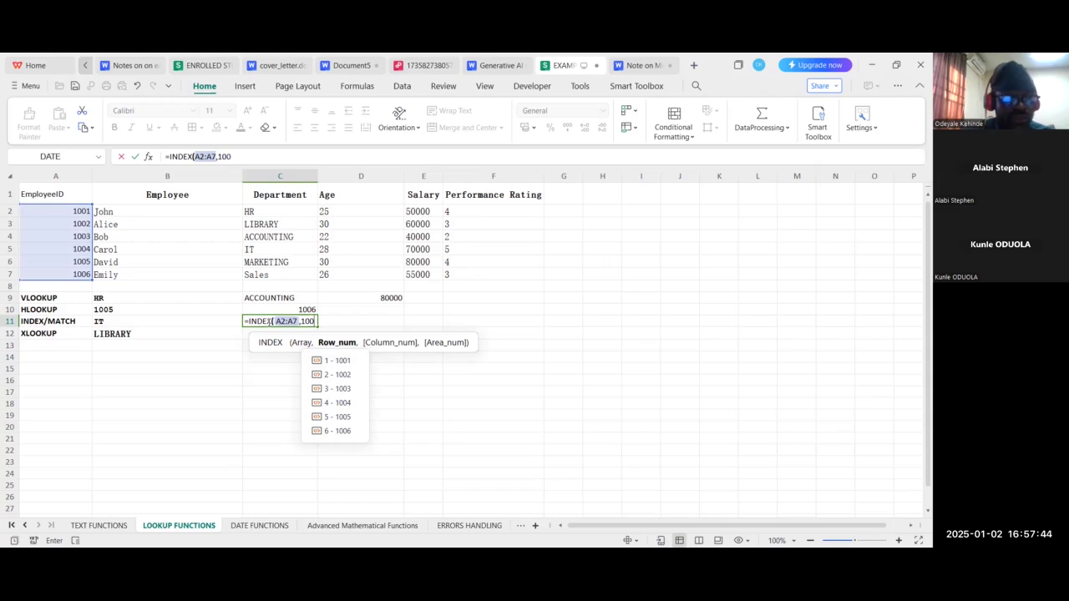
{"action": "type", "text": "5"}
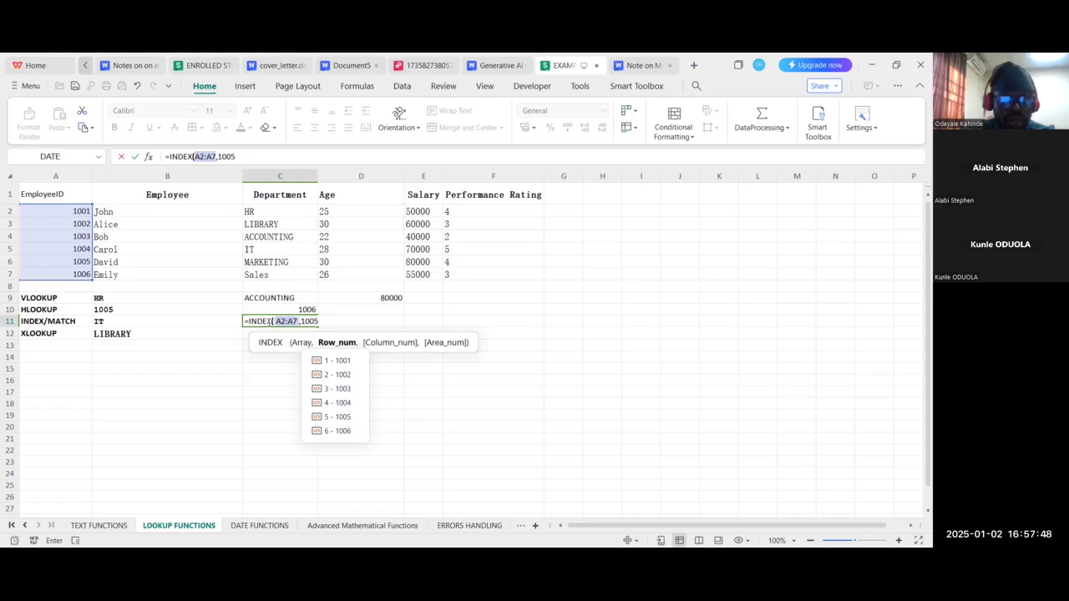
{"action": "type", "text": ","}
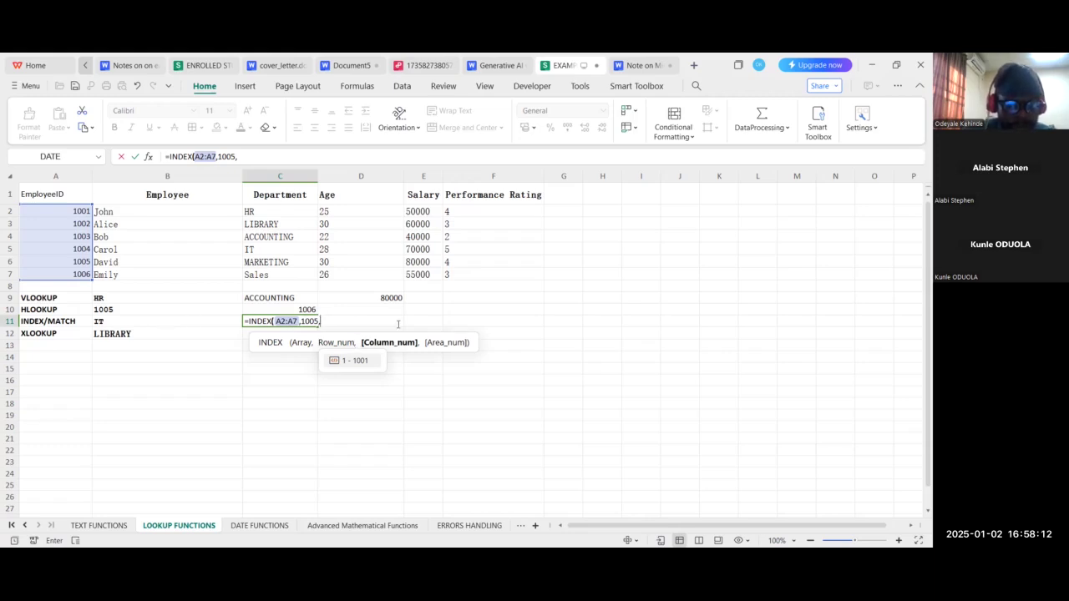
Try the department range C2:C7 as the column argument of C11's INDEX formula
{"action": "left_click", "coordinate": [177, 320]}
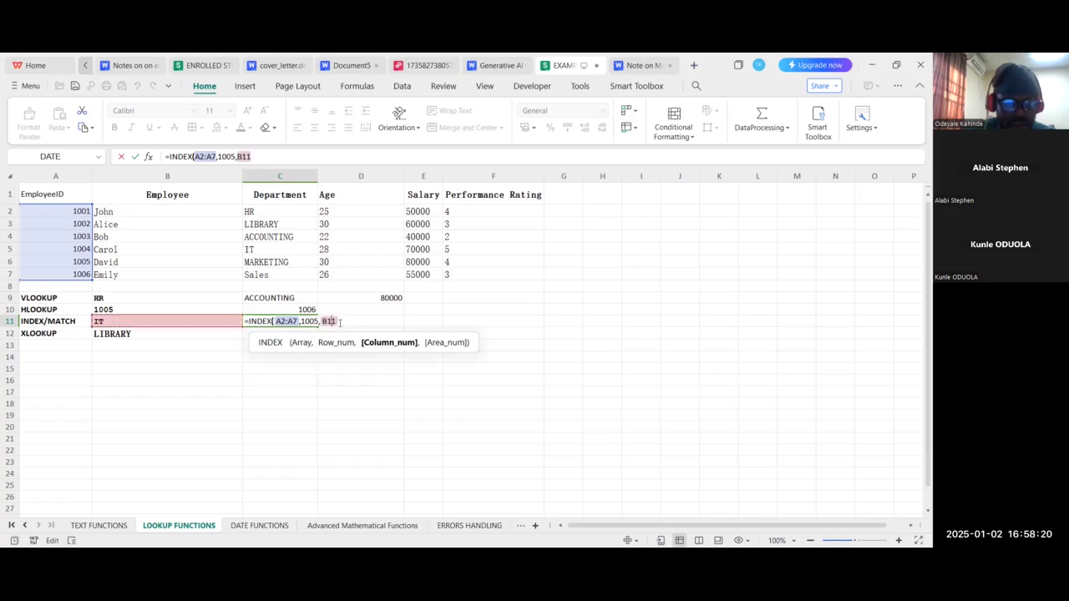
{"action": "key", "text": "BackSpace"}
{"action": "key", "text": "BackSpace"}
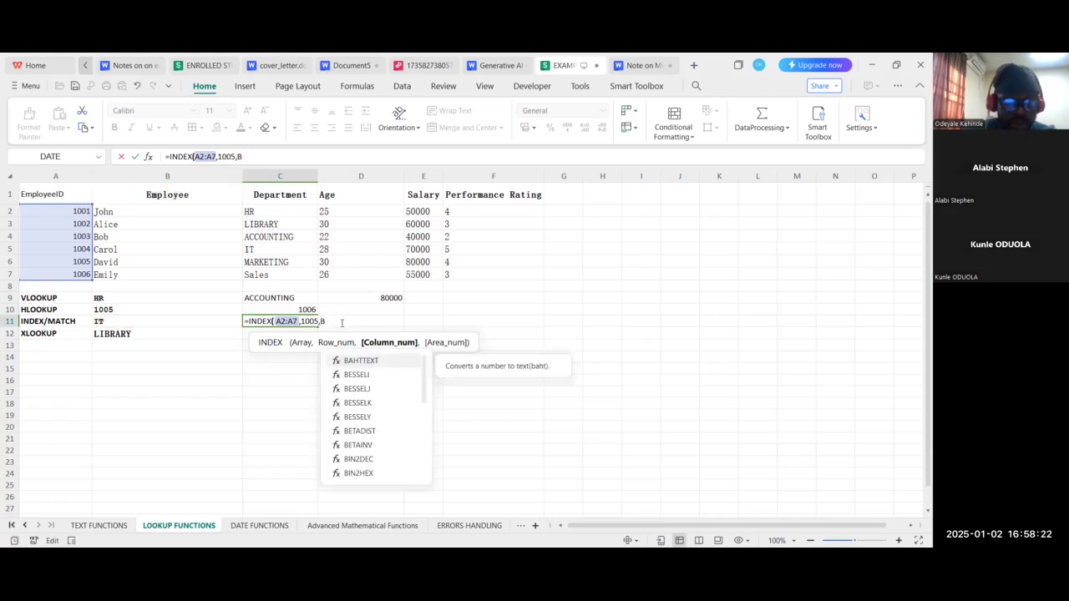
{"action": "key", "text": "BackSpace"}
{"action": "key", "text": "BackSpace"}
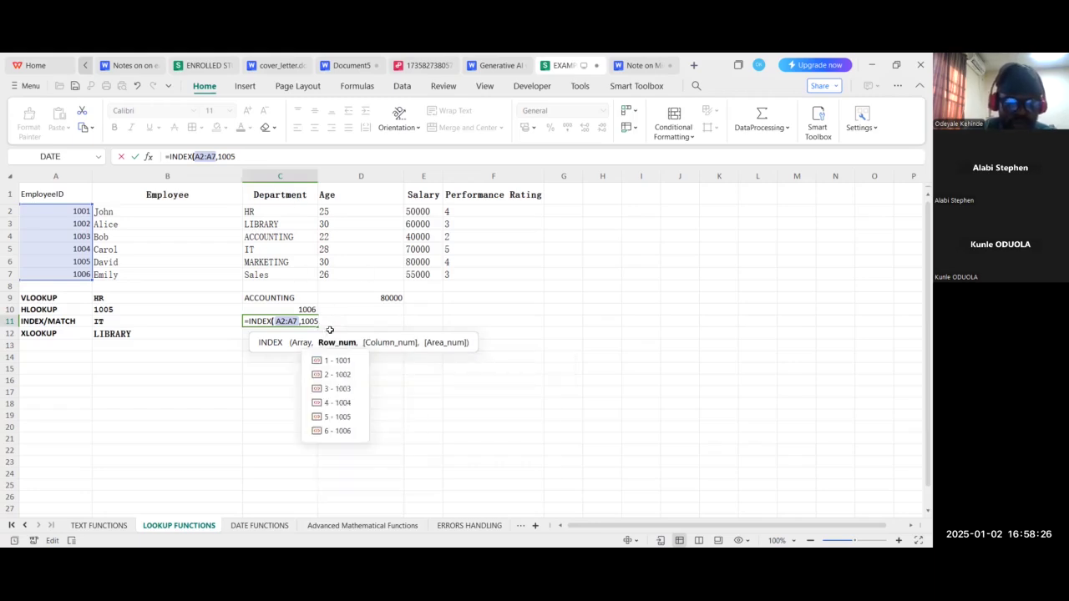
{"action": "type", "text": ","}
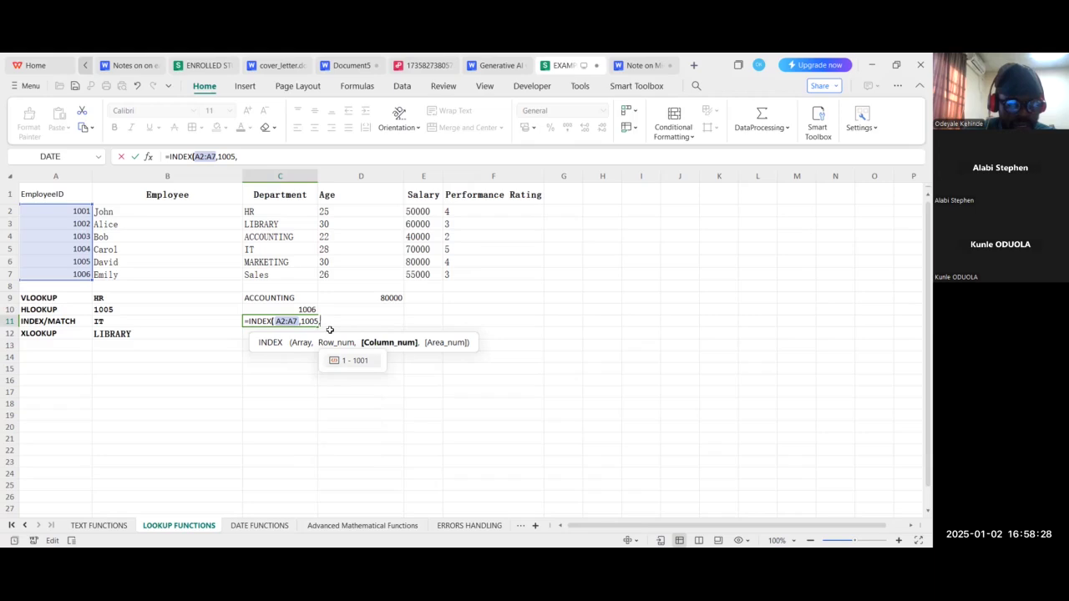
{"action": "type", "text": "C"}
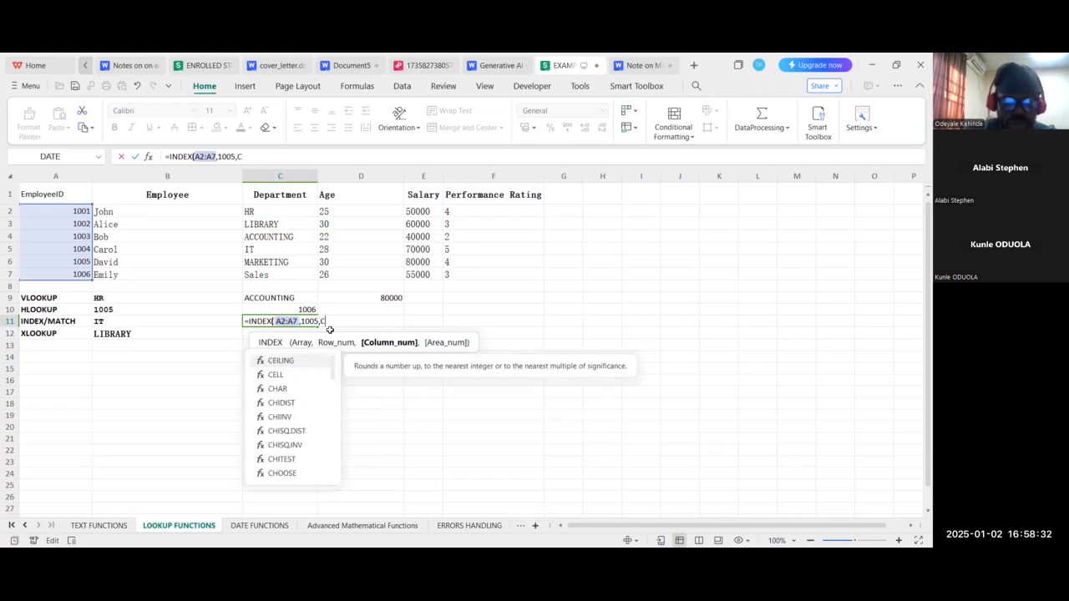
{"action": "type", "text": "2:"}
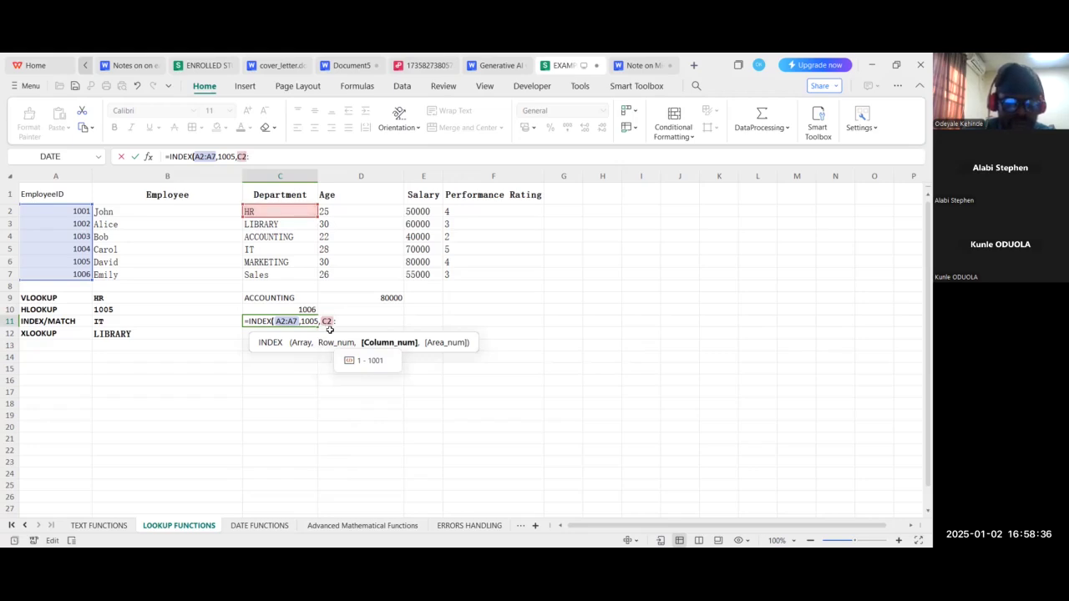
{"action": "type", "text": "C7"}
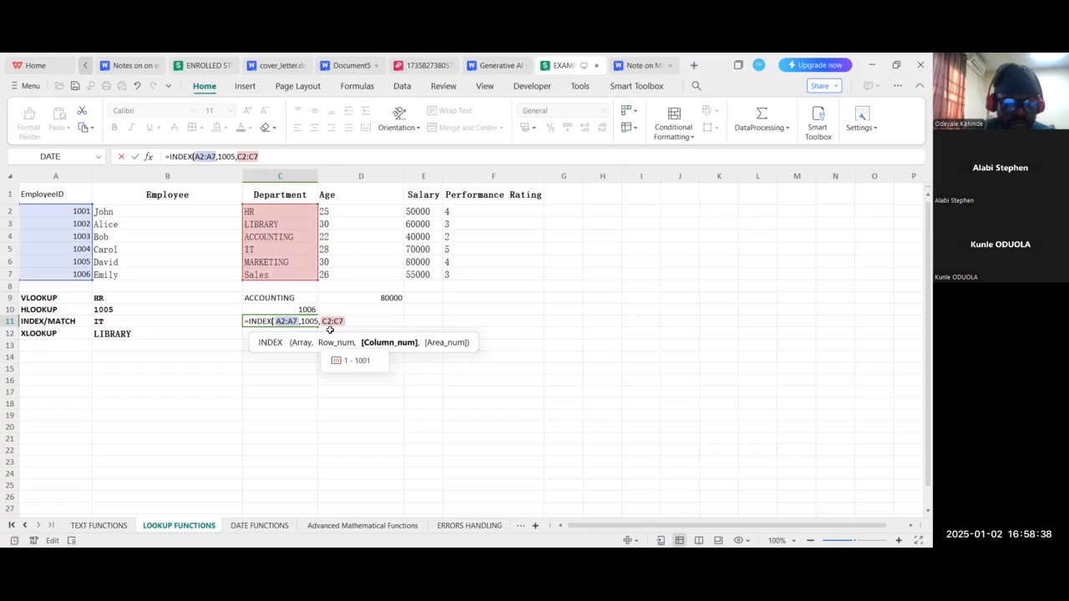
{"action": "type", "text": ","}
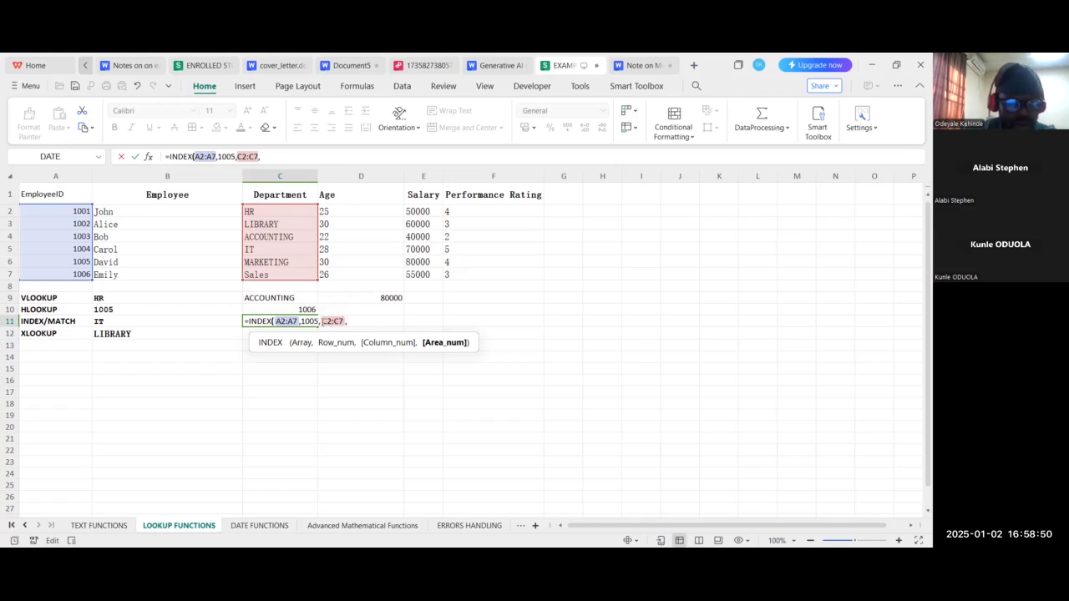
Try completing C11's formula as =INDEX(A2:A7,1005,3,C2:C7), then clear the cell
{"action": "left_click", "coordinate": [321, 321]}
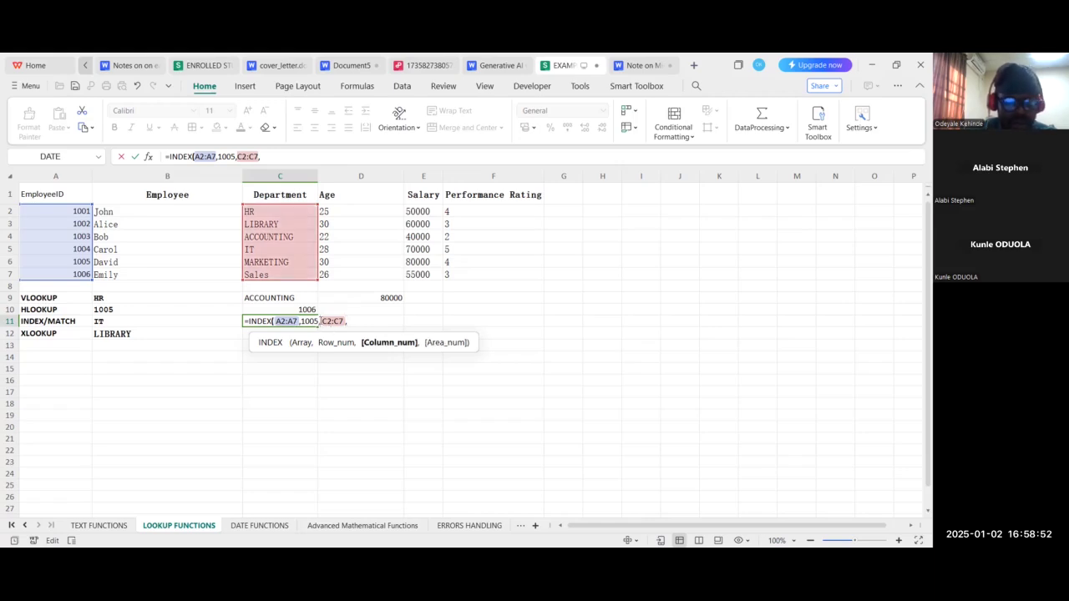
{"action": "type", "text": "3"}
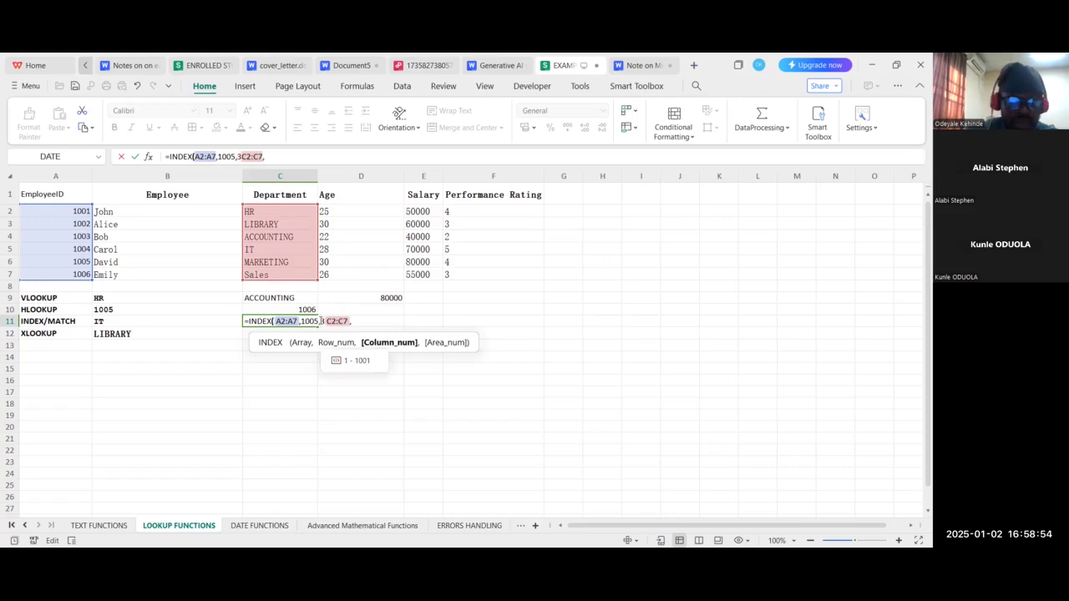
{"action": "type", "text": ","}
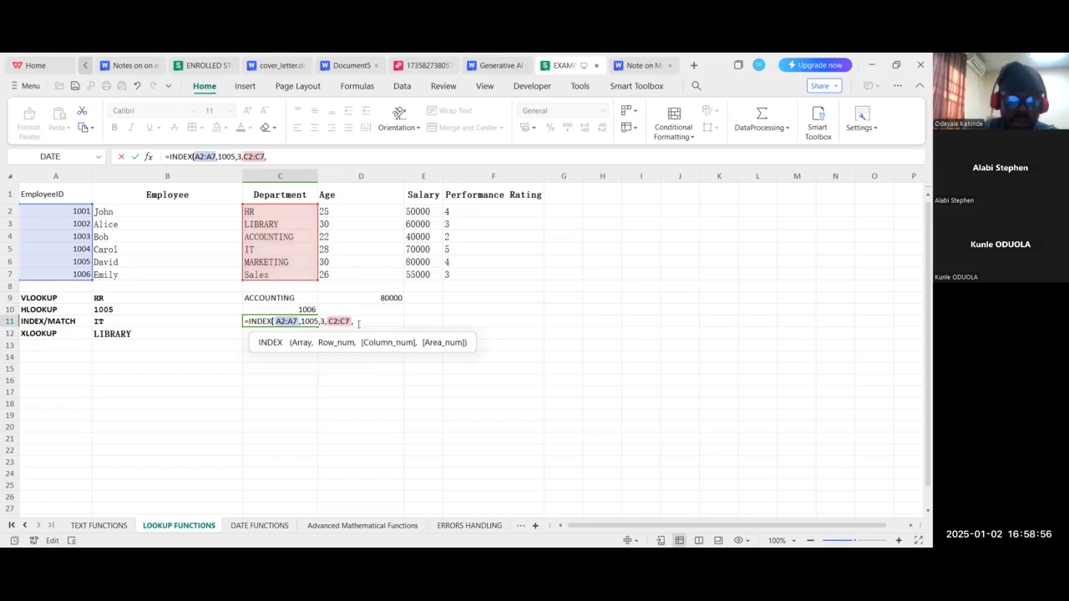
{"action": "key", "text": "BackSpace"}
{"action": "type", "text": ")"}
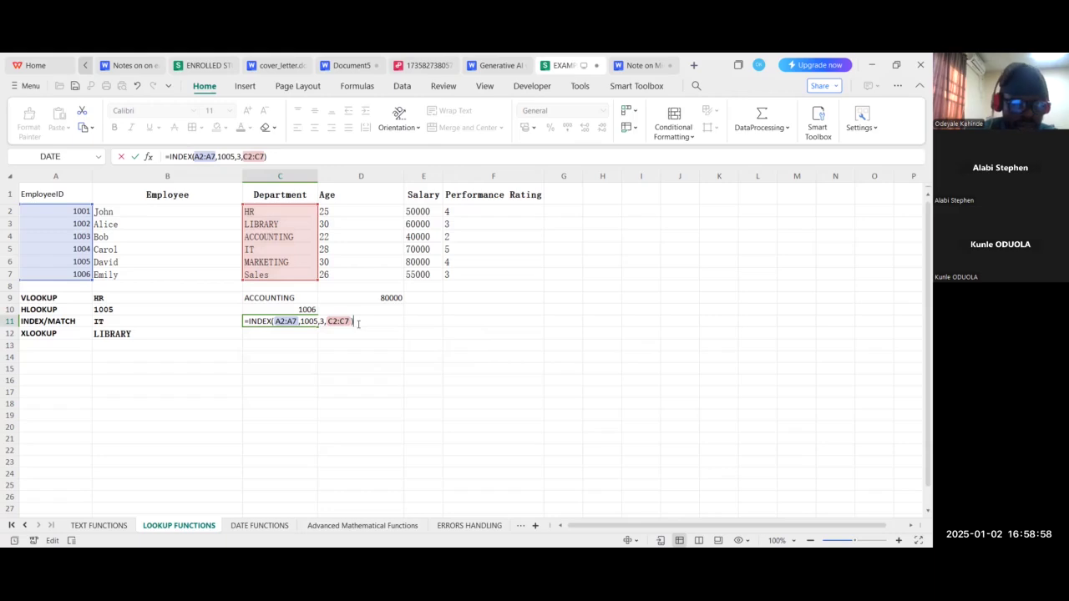
{"action": "left_click", "coordinate": [204, 324]}
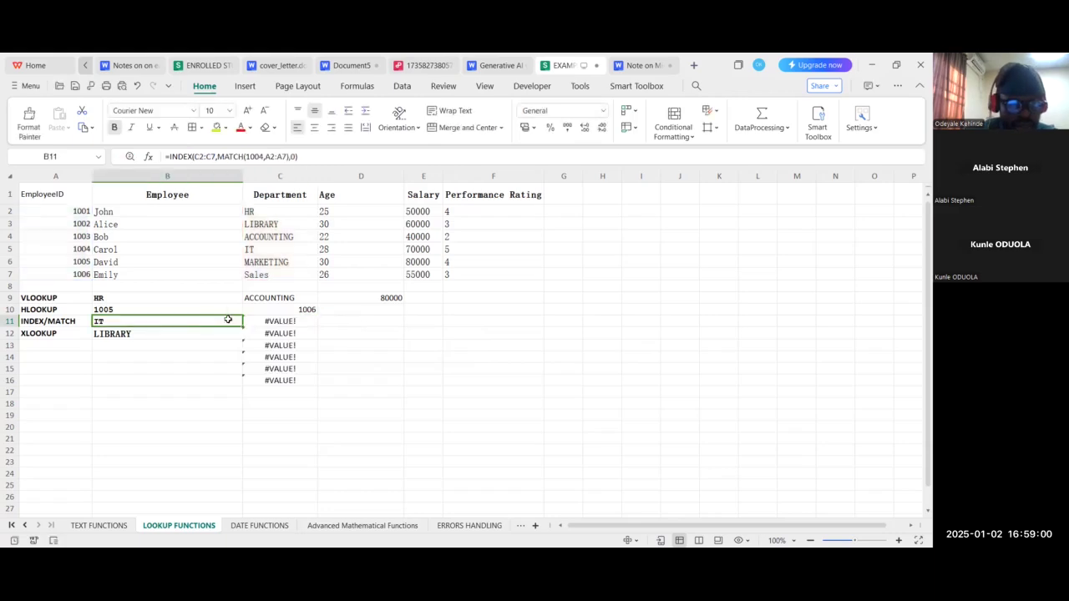
{"action": "left_click", "coordinate": [307, 320]}
{"action": "key", "text": "Delete"}
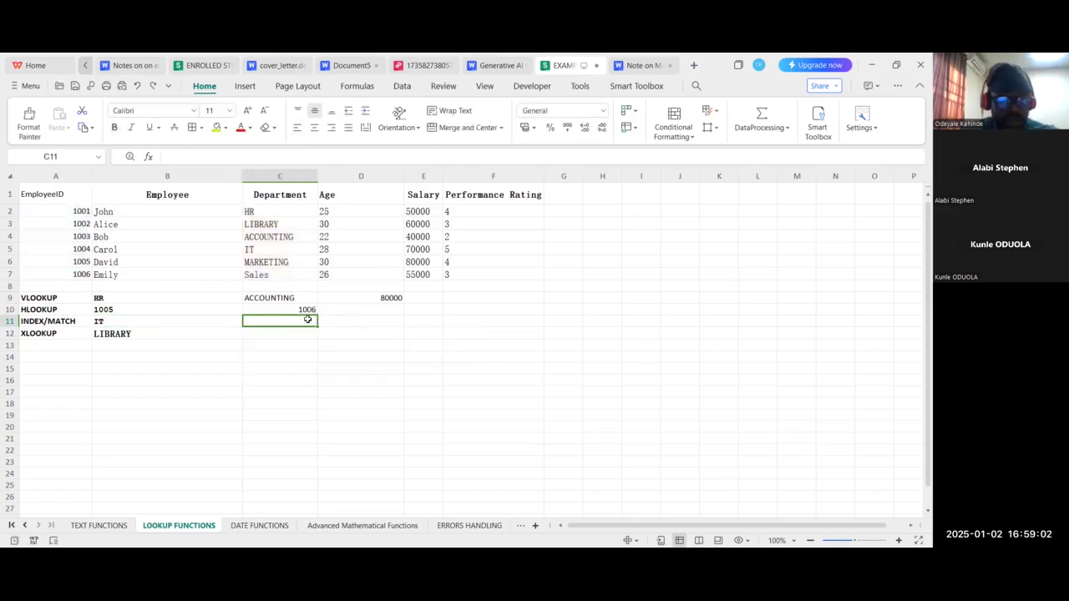
Widen column C and enter B11's formula =INDEX(C2:C7,MATCH(1004,A2:A7),0) in C11
{"action": "left_click", "coordinate": [170, 321]}
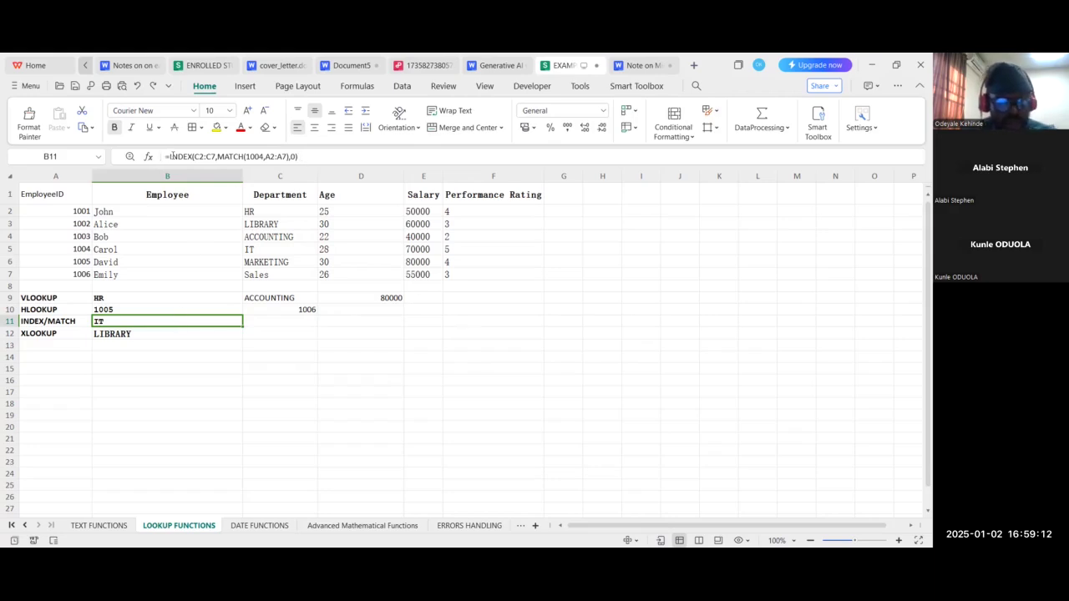
{"action": "left_click", "coordinate": [282, 326]}
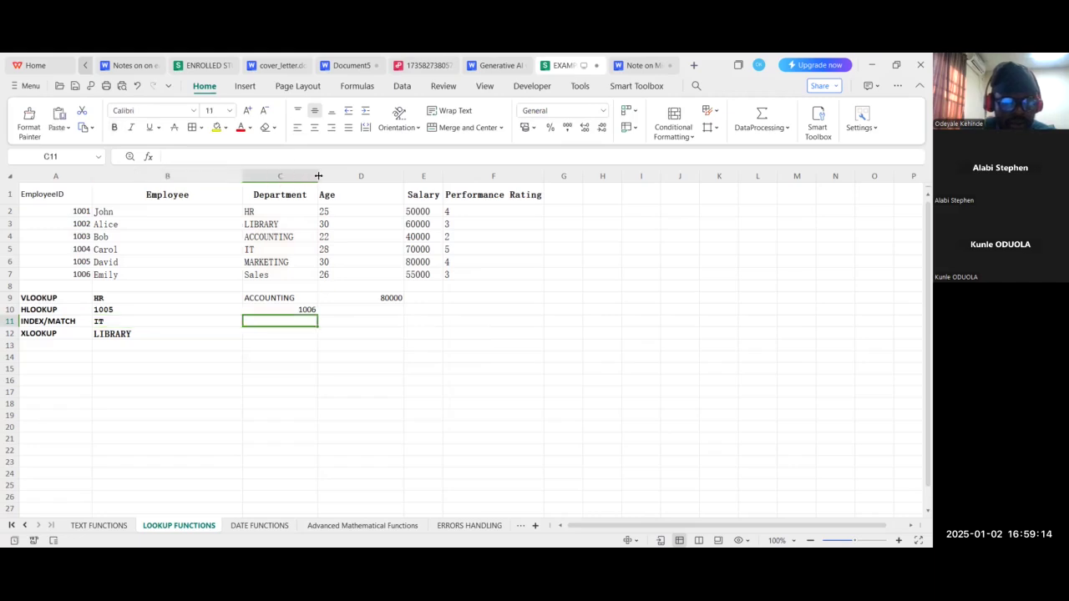
{"action": "left_click_drag", "start_coordinate": [318, 176], "coordinate": [422, 177]}
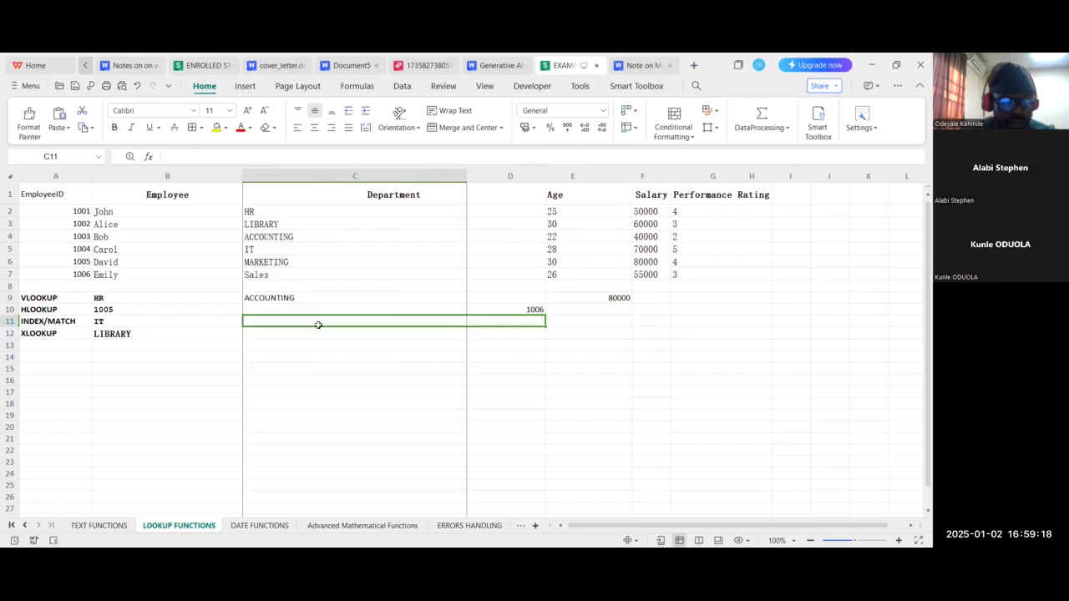
{"action": "type", "text": "=INDEX(C2:C7,MATCH(1004,A2:A7),0)"}
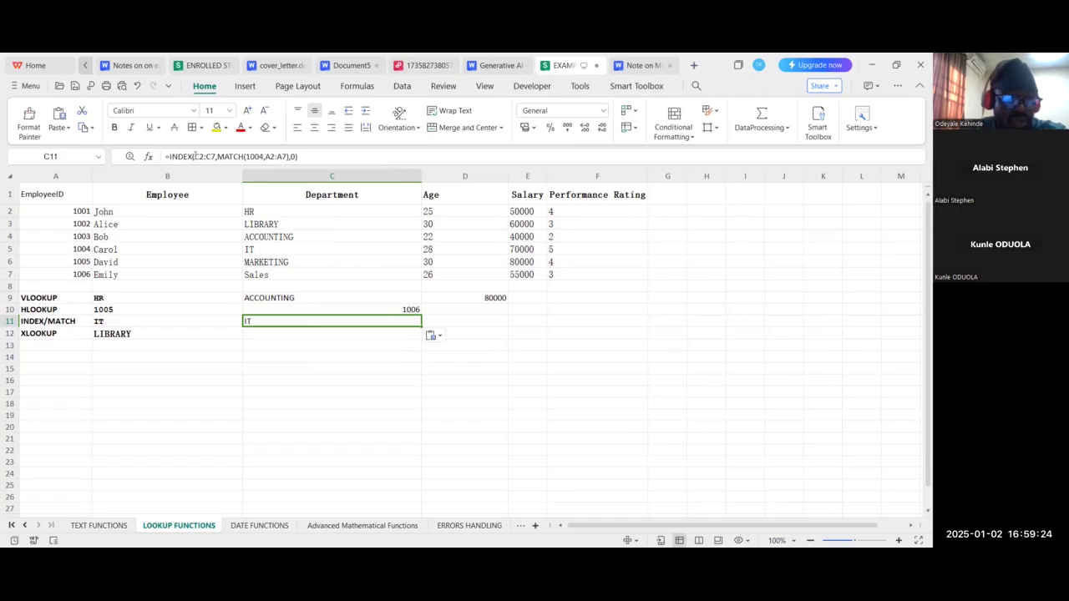
Set the MATCH lookup value in C11's INDEX/MATCH formula to 1006
{"action": "left_click", "coordinate": [204, 156]}
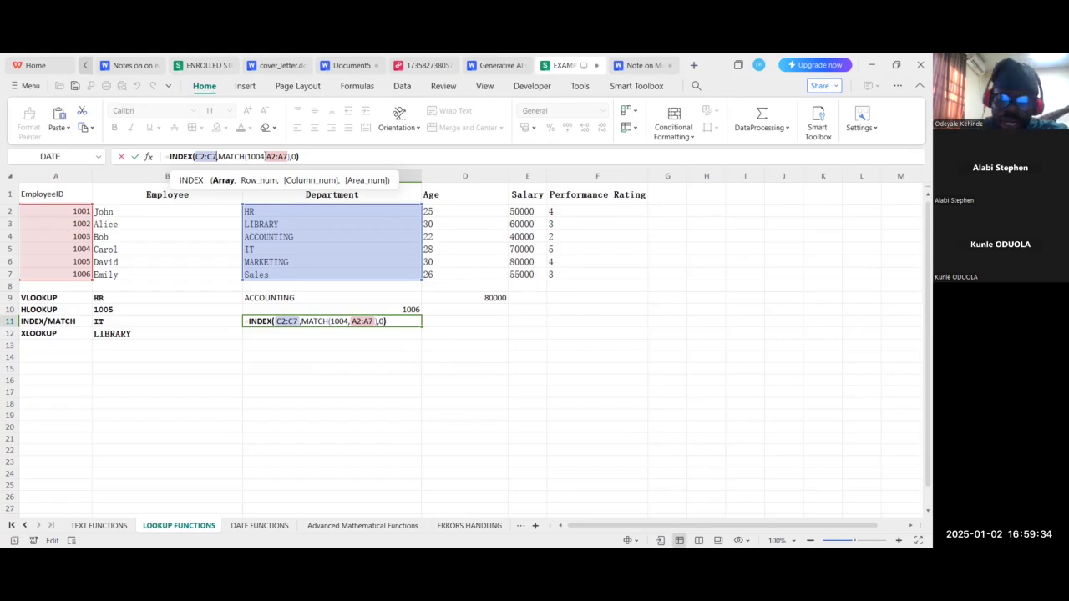
{"action": "left_click", "coordinate": [264, 157]}
{"action": "key", "text": "BackSpace"}
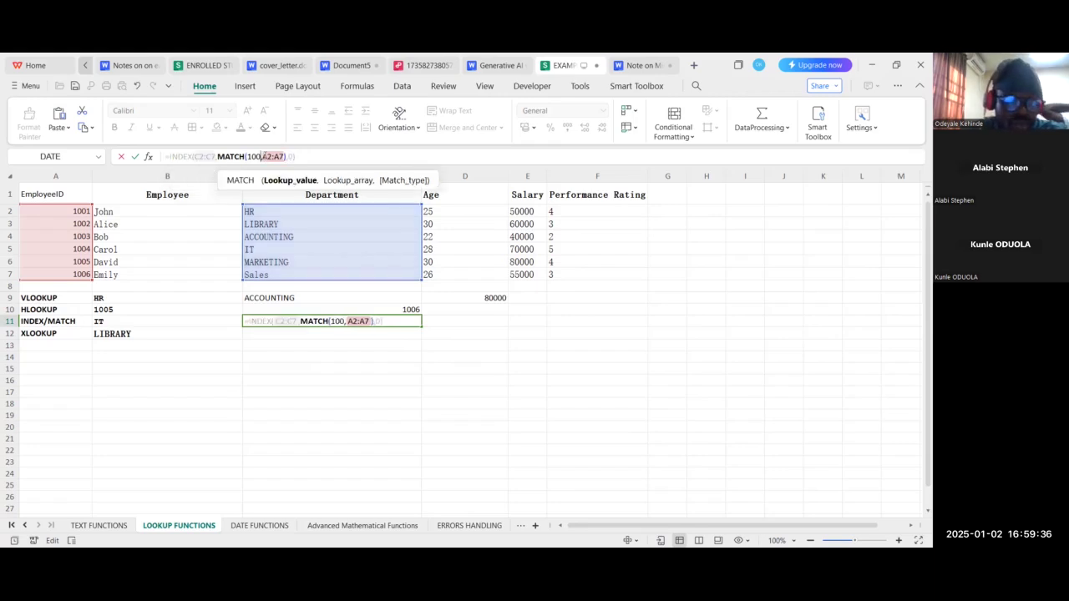
{"action": "type", "text": "6"}
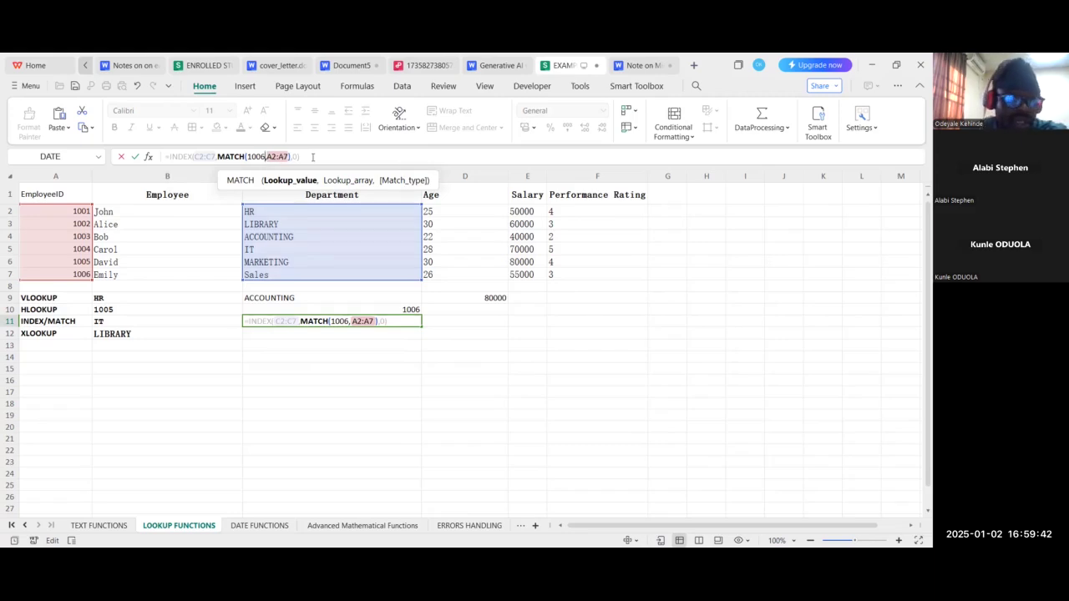
{"action": "left_click", "coordinate": [136, 157]}
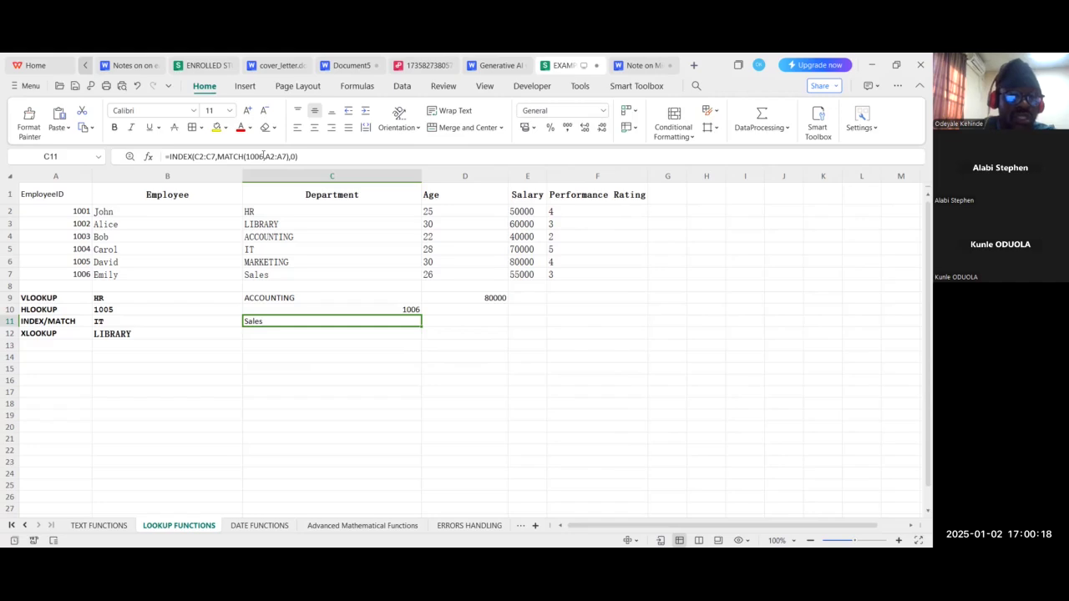
Set the MATCH lookup value in C11's INDEX/MATCH formula to 1001
{"action": "left_click", "coordinate": [264, 156]}
{"action": "key", "text": "BackSpace"}
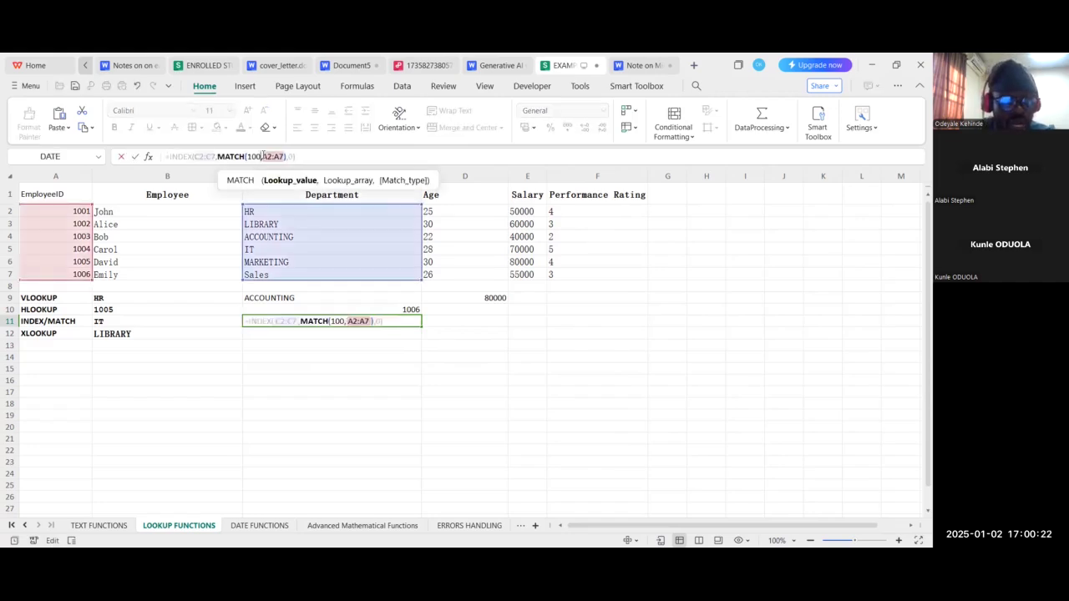
{"action": "type", "text": "1"}
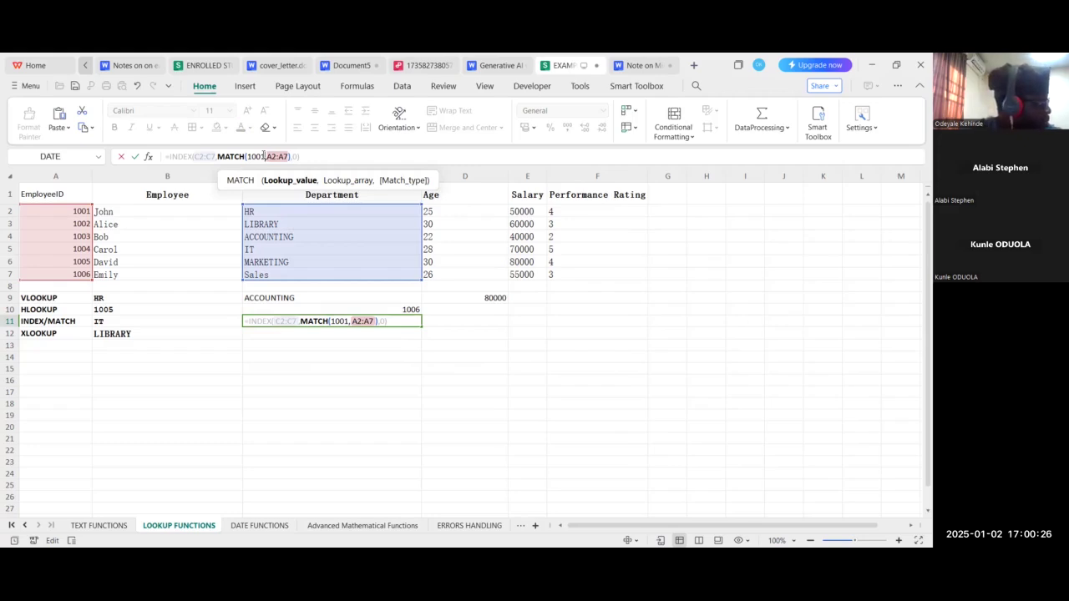
{"action": "left_click", "coordinate": [137, 157]}
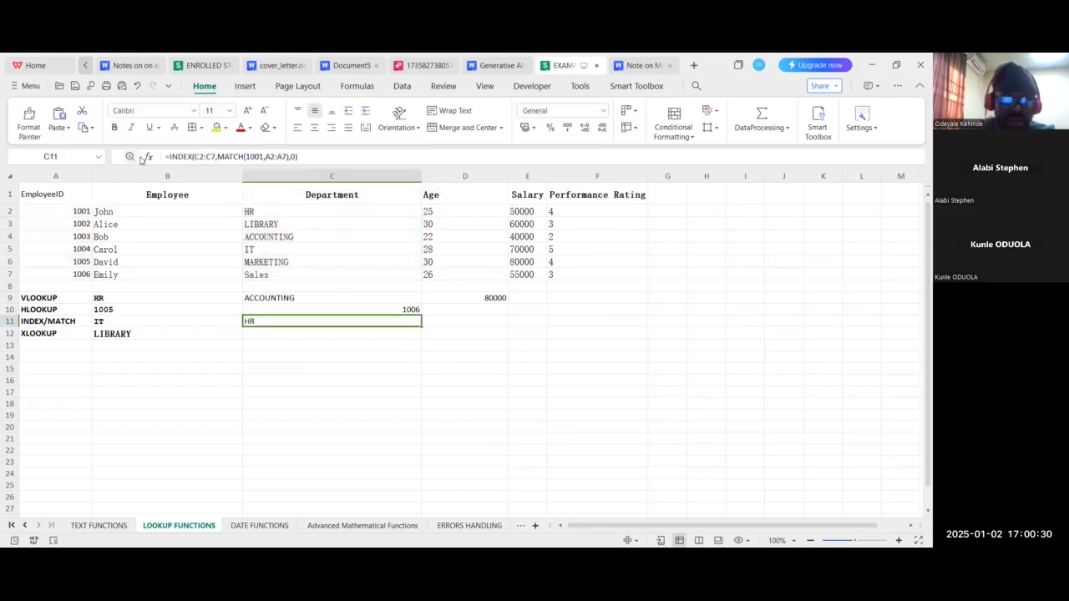
Enter B12's formula =XLOOKUP(1002,A2:A7,C2:C7,"Not Found") in C12
{"action": "left_click", "coordinate": [116, 335]}
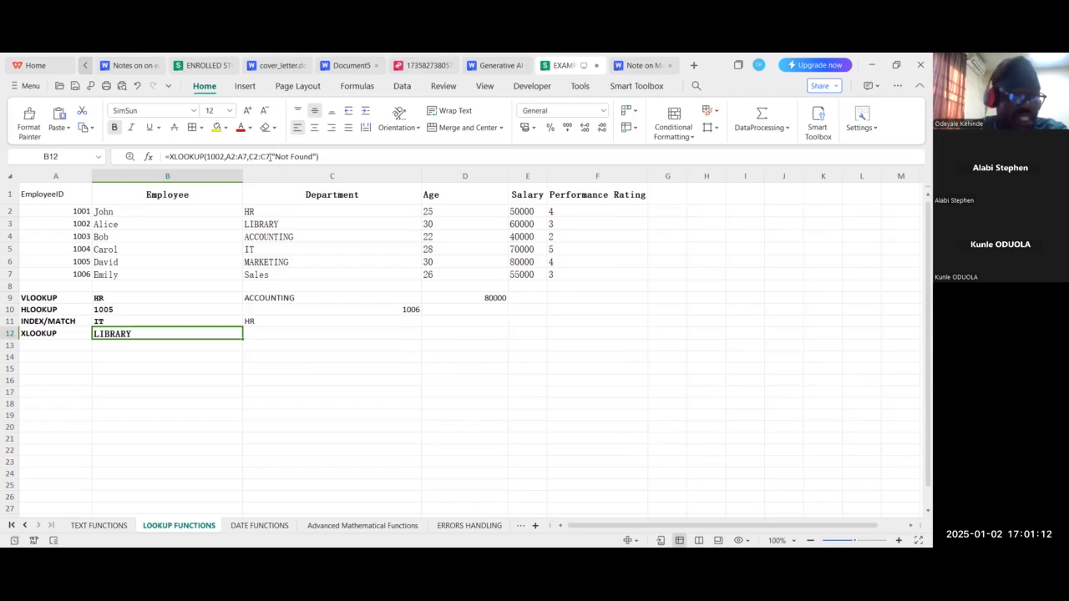
{"action": "double_click", "coordinate": [272, 156]}
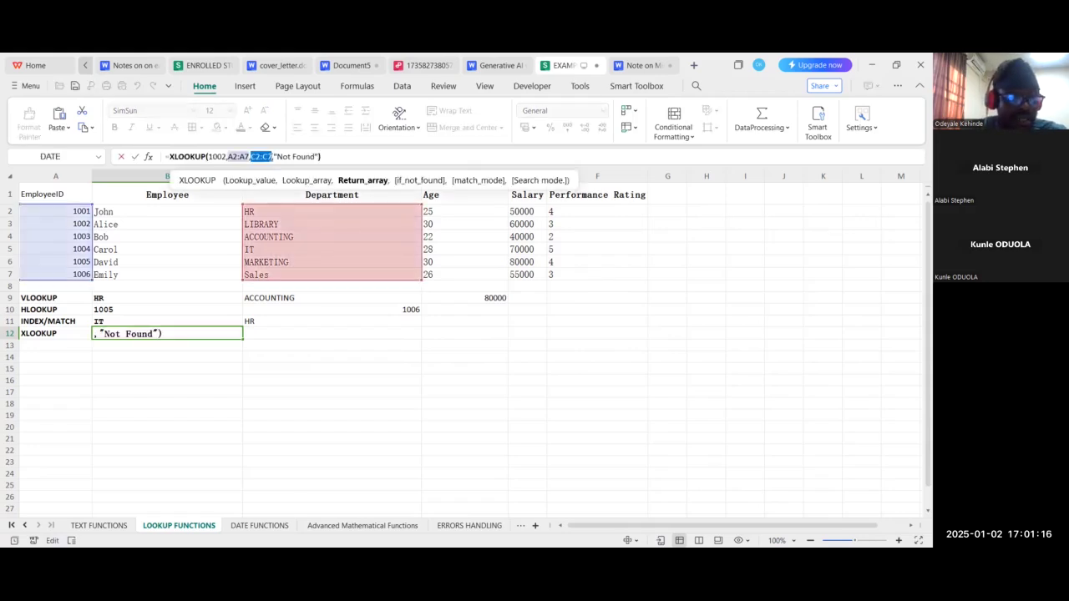
{"action": "left_click", "coordinate": [327, 157]}
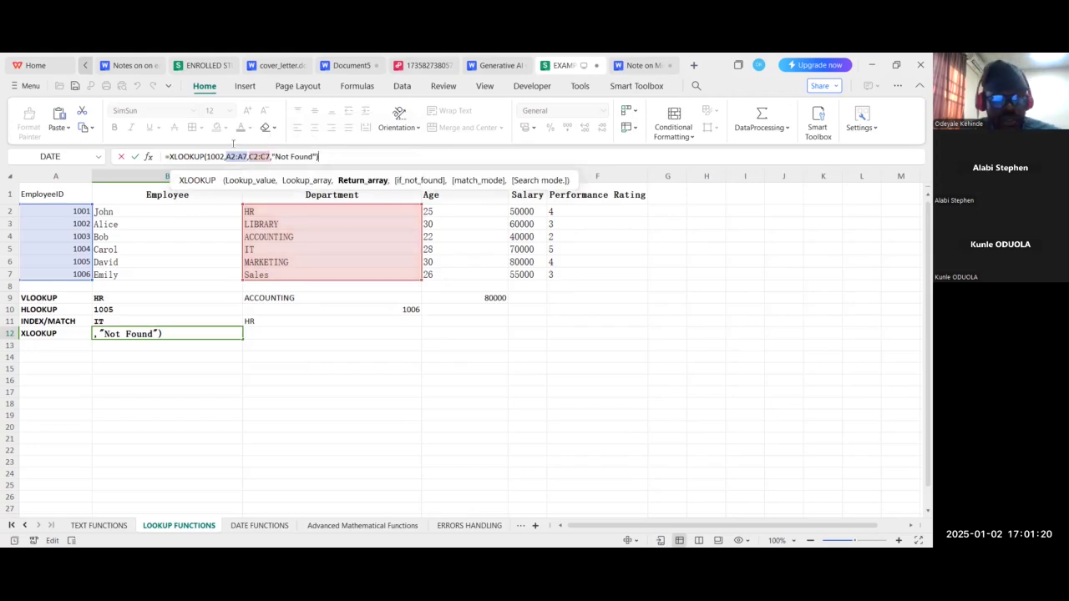
{"action": "left_click", "coordinate": [306, 333]}
{"action": "type", "text": "=XLOOKUP(1002,A2:A7,C2:C7,\"Not Found\")"}
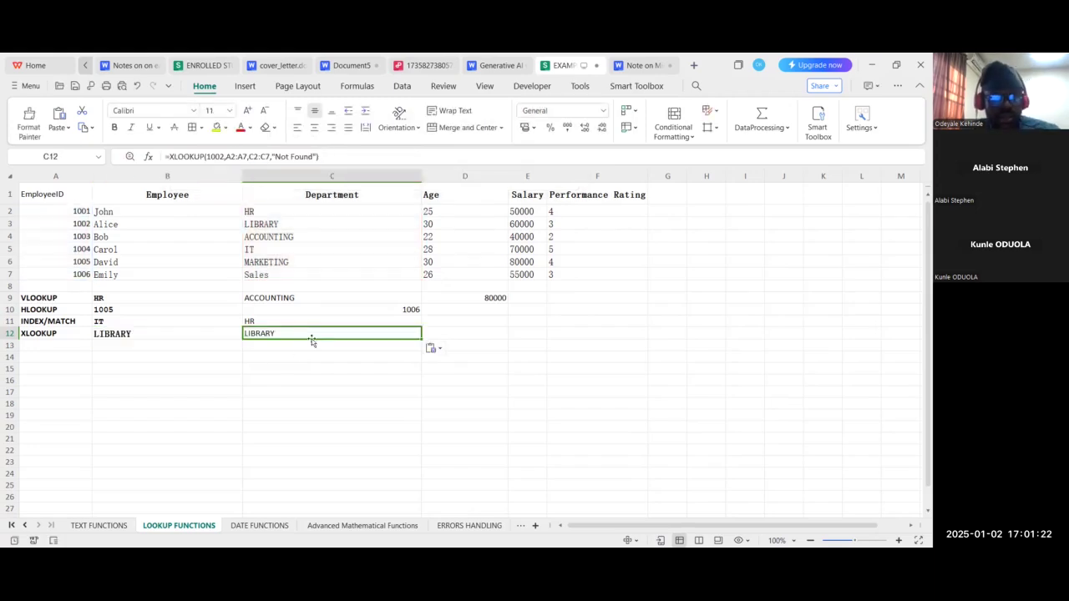
Set the lookup value in C12's XLOOKUP formula to 1001
{"action": "left_click", "coordinate": [224, 156]}
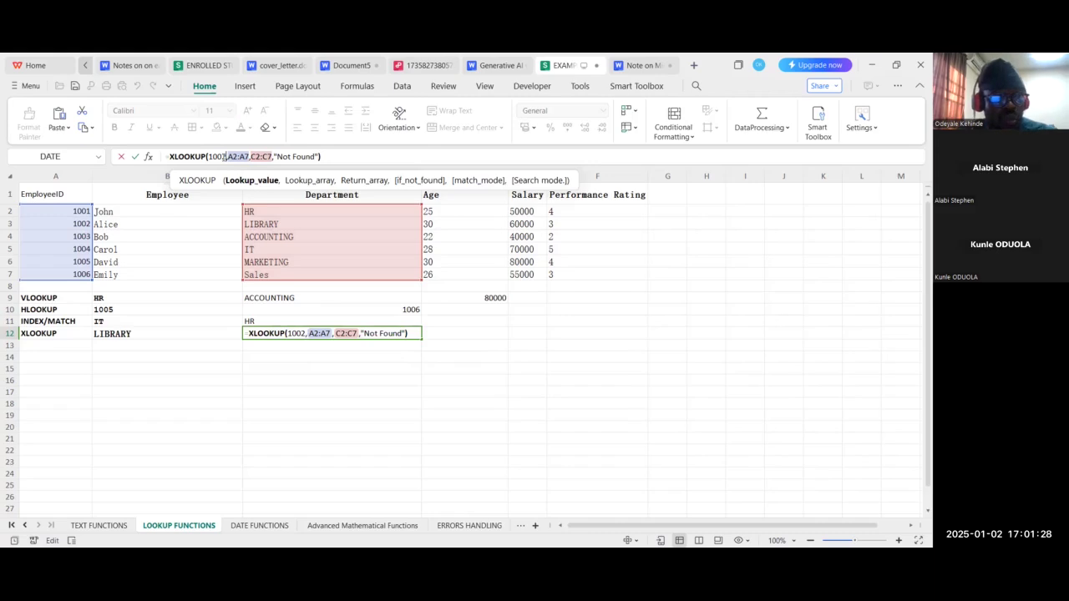
{"action": "key", "text": "BackSpace"}
{"action": "type", "text": "1"}
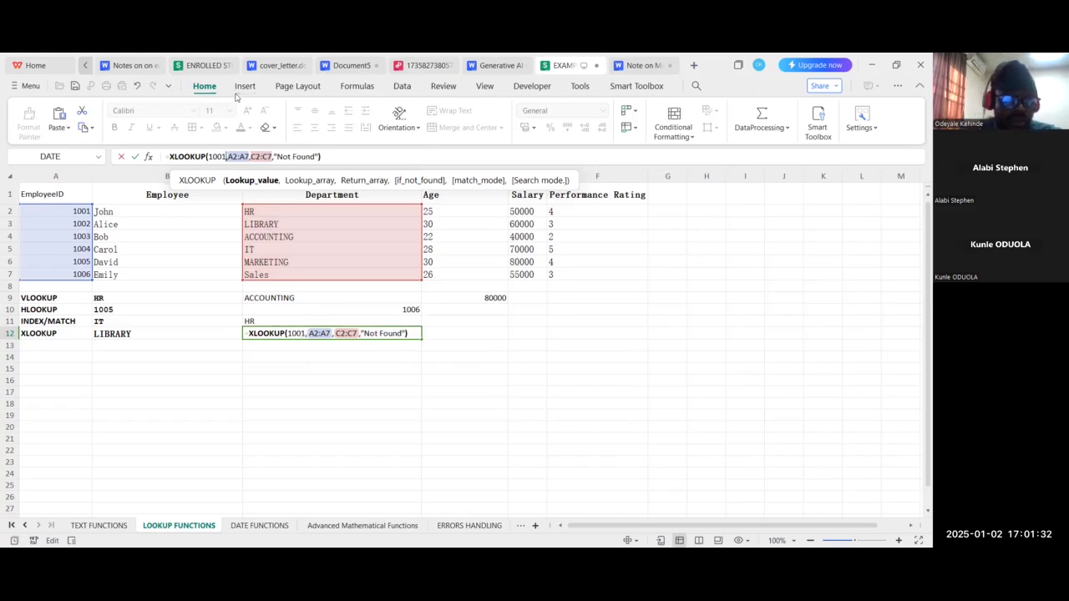
{"action": "left_click", "coordinate": [136, 157]}
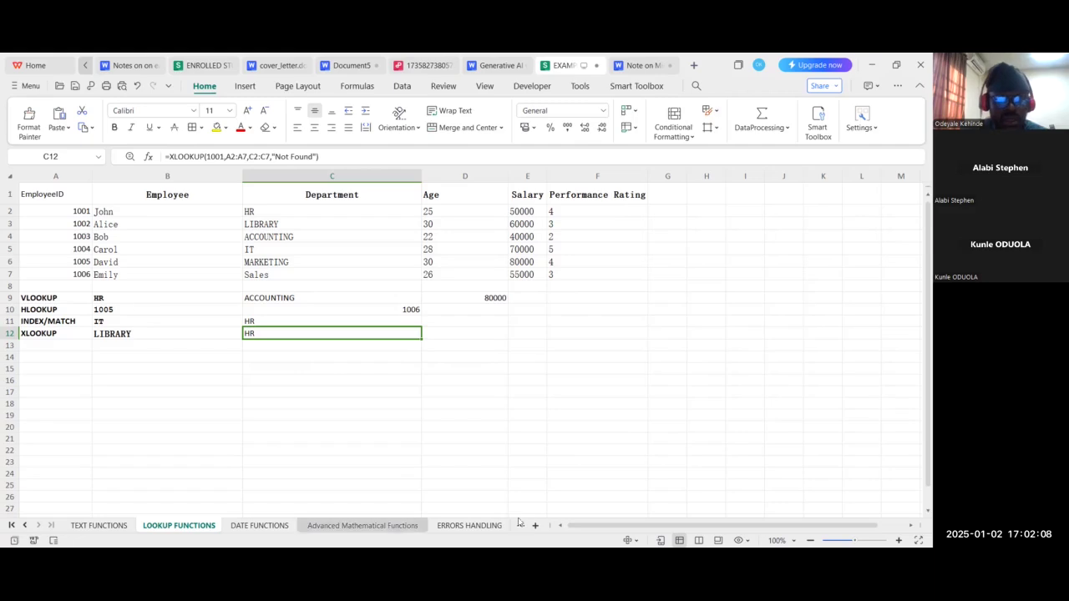
Add a blank worksheet to the workbook and return to the DATE FUNCTIONS sheet
{"action": "left_click", "coordinate": [259, 525]}
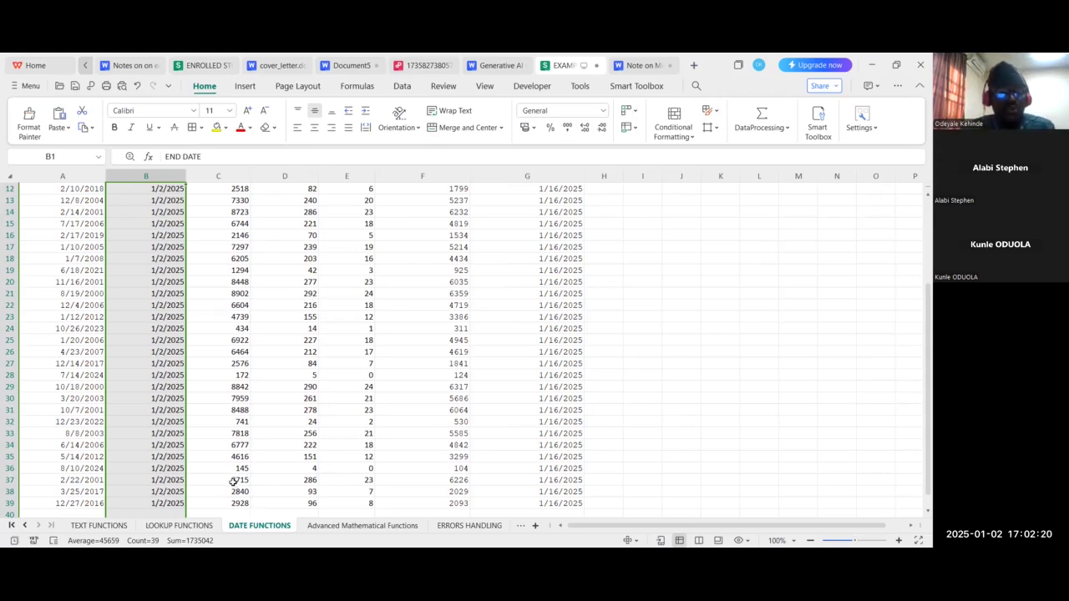
{"action": "left_click", "coordinate": [73, 191]}
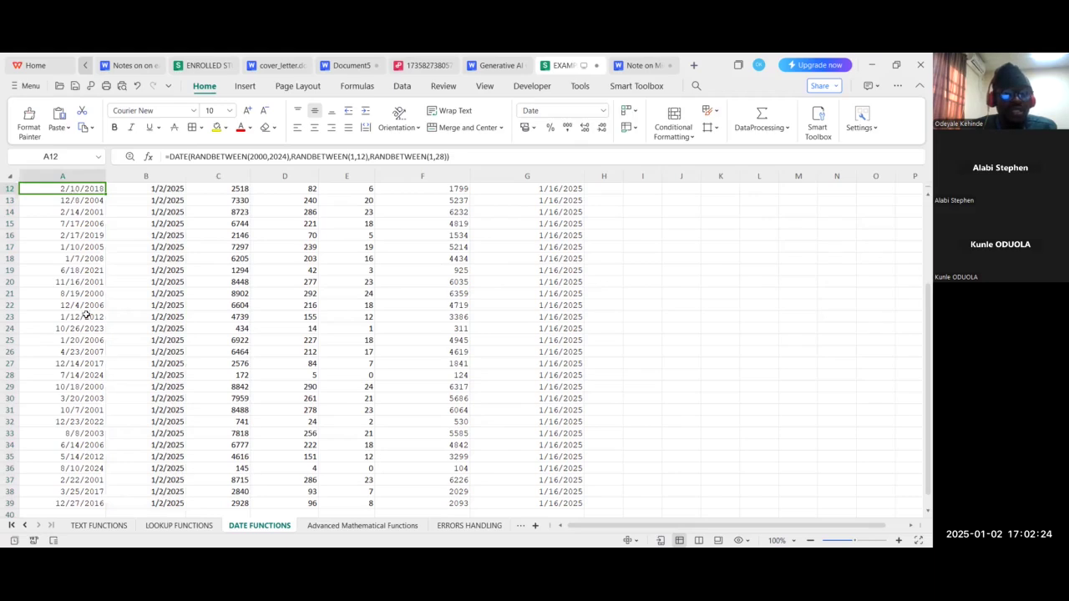
{"action": "left_click", "coordinate": [535, 527]}
{"action": "left_click", "coordinate": [185, 526]}
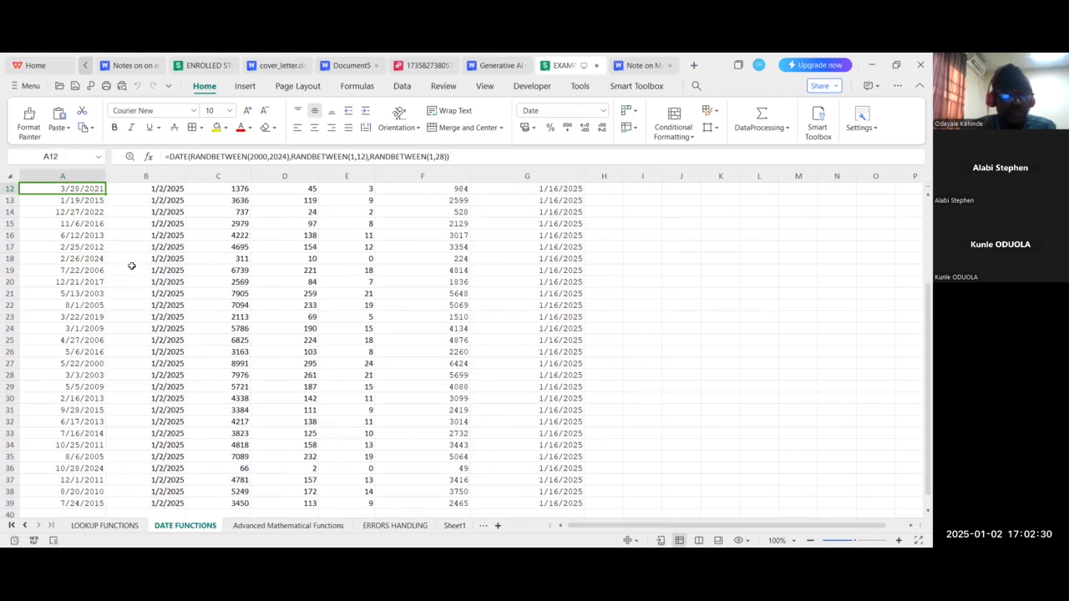
Inspect the month and day arguments of the random start-date formula in A2
{"action": "scroll", "coordinate": [31, 285], "scroll_direction": "up", "scroll_amount": 4}
{"action": "left_click", "coordinate": [65, 200]}
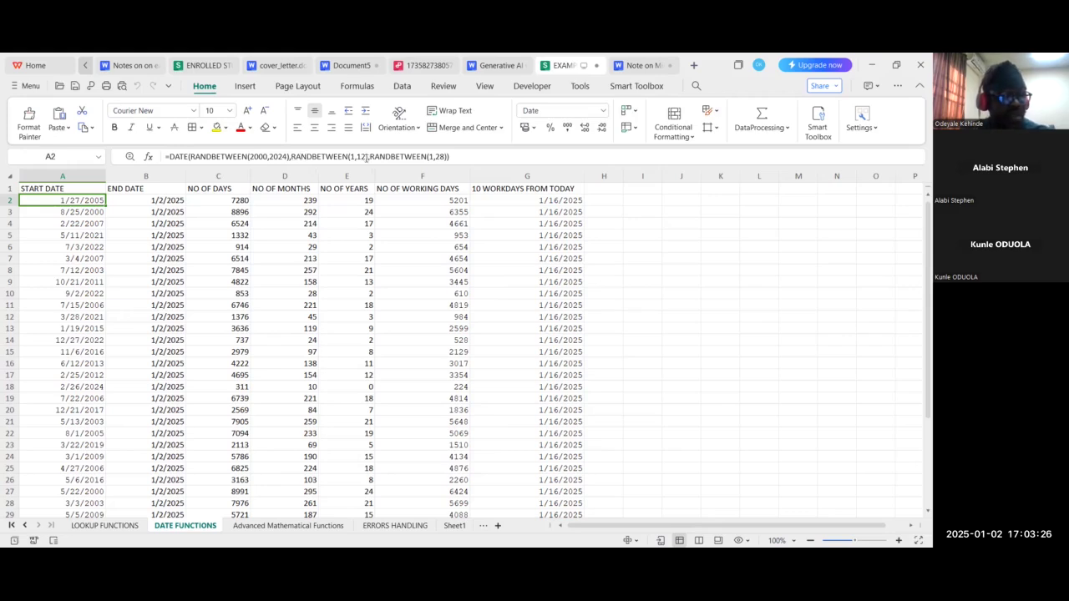
{"action": "left_click_drag", "start_coordinate": [293, 157], "coordinate": [369, 157]}
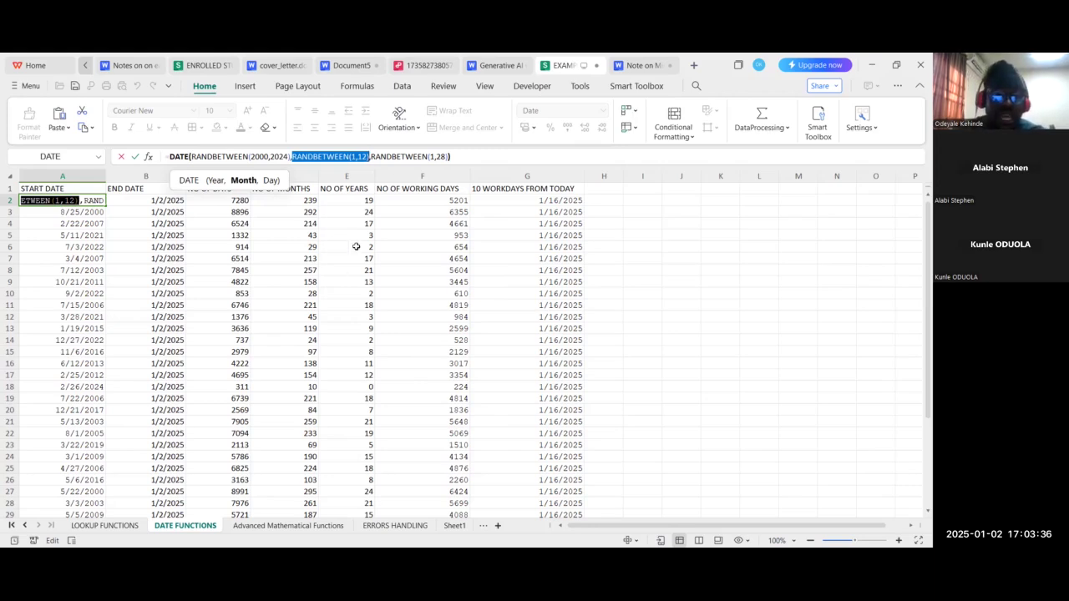
{"action": "left_click", "coordinate": [372, 156]}
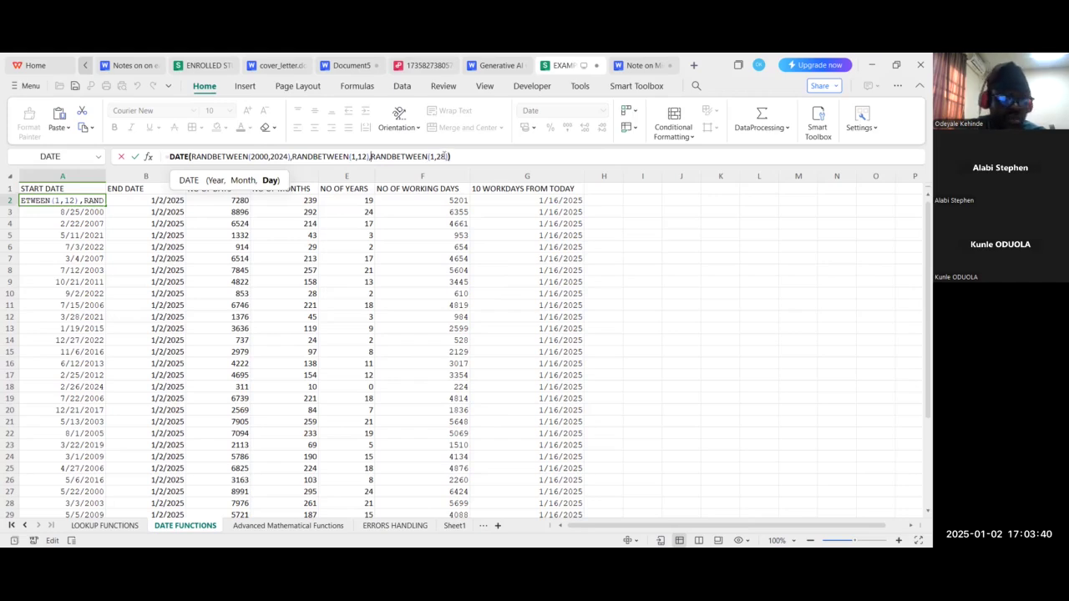
Try 30 as the upper limit of the day RANDBETWEEN in A2's formula, then restore 28
{"action": "left_click", "coordinate": [443, 156]}
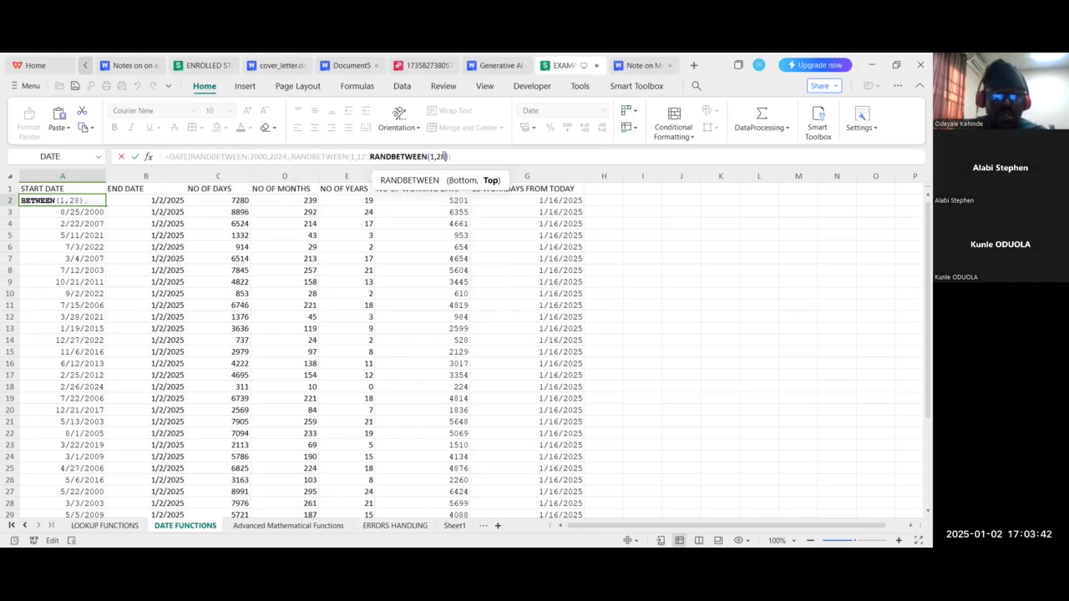
{"action": "key", "text": "BackSpace"}
{"action": "key", "text": "BackSpace"}
{"action": "type", "text": "30"}
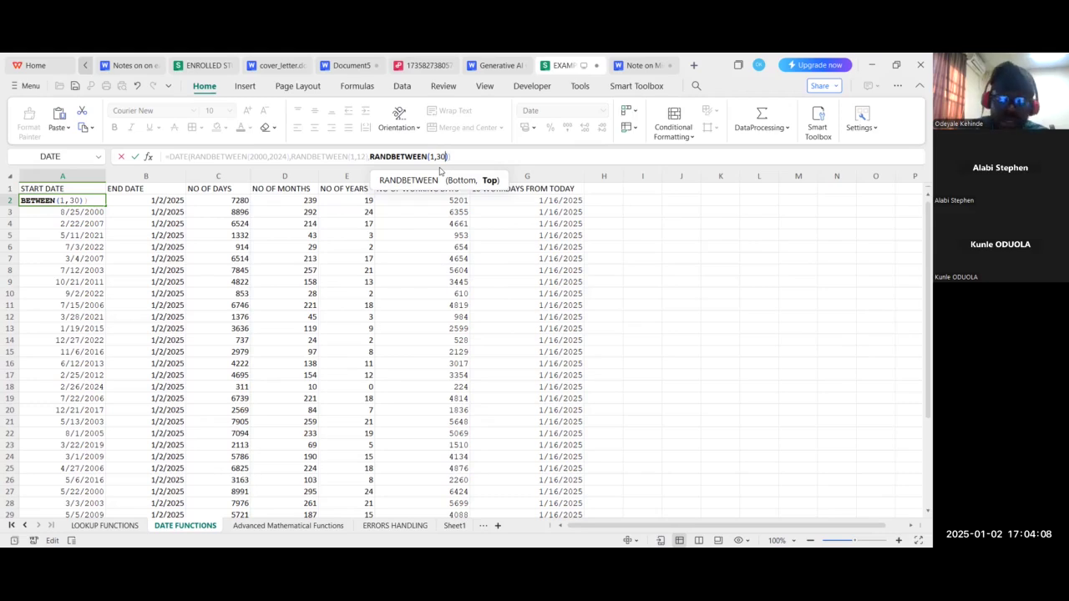
{"action": "key", "text": "BackSpace"}
{"action": "key", "text": "BackSpace"}
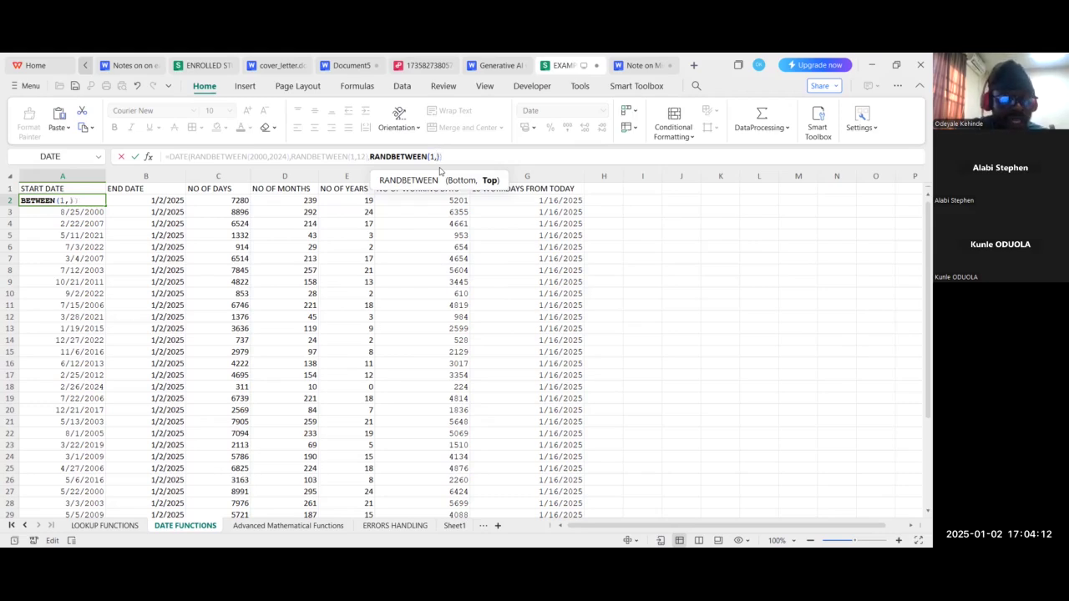
{"action": "type", "text": "28"}
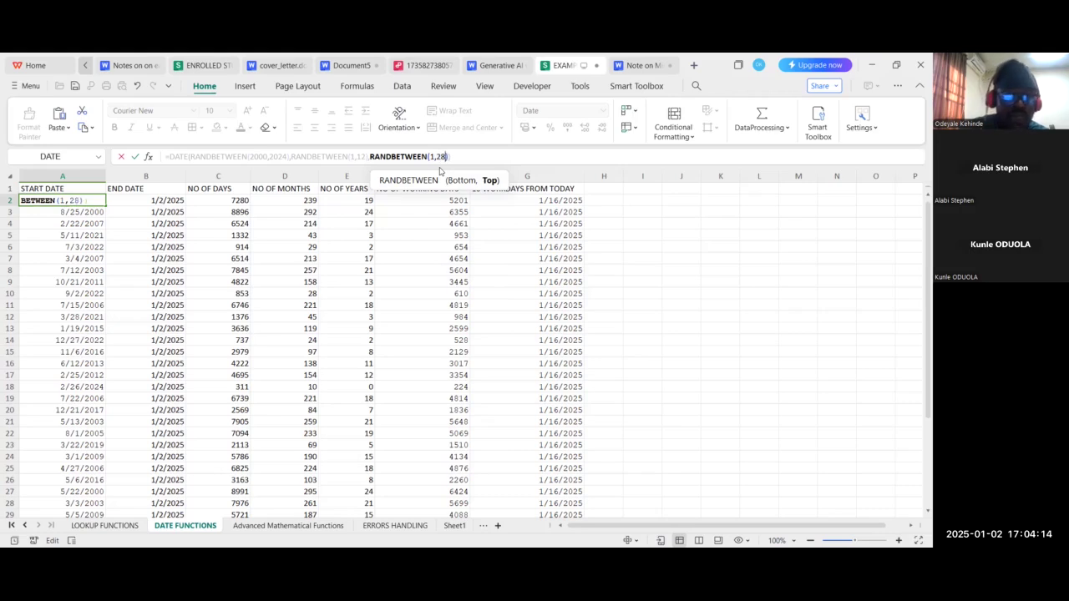
{"action": "type", "text": ")"}
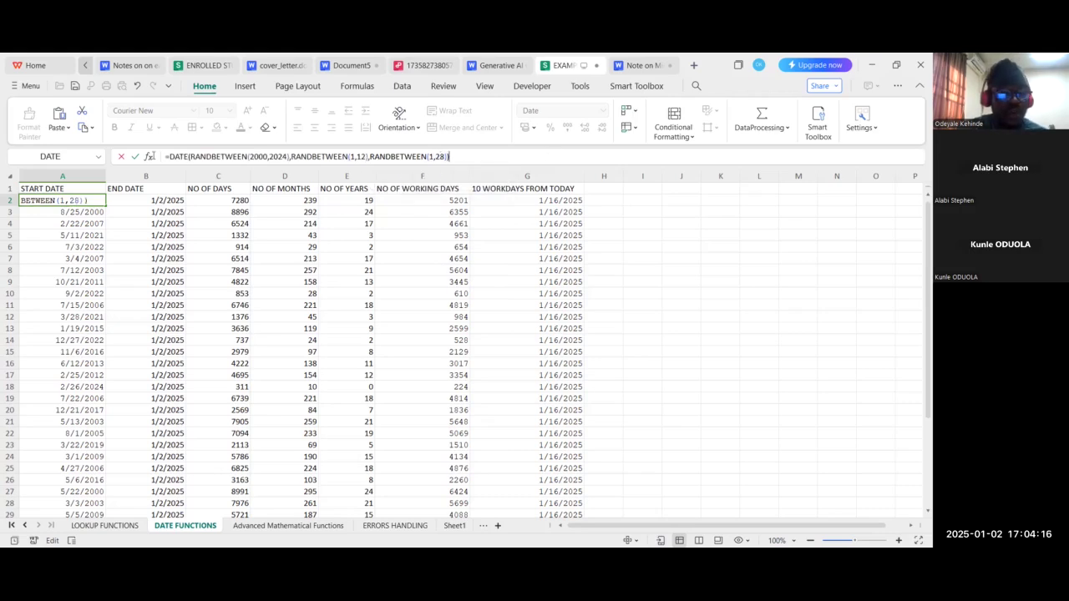
Copy A2's formula =DATE(RANDBETWEEN(2000,2024),RANDBETWEEN(1,12),RANDBETWEEN(1,28)) into A2 of Sheet1 and widen column A
{"action": "key", "text": "ctrl+a"}
{"action": "key", "text": "ctrl+c"}
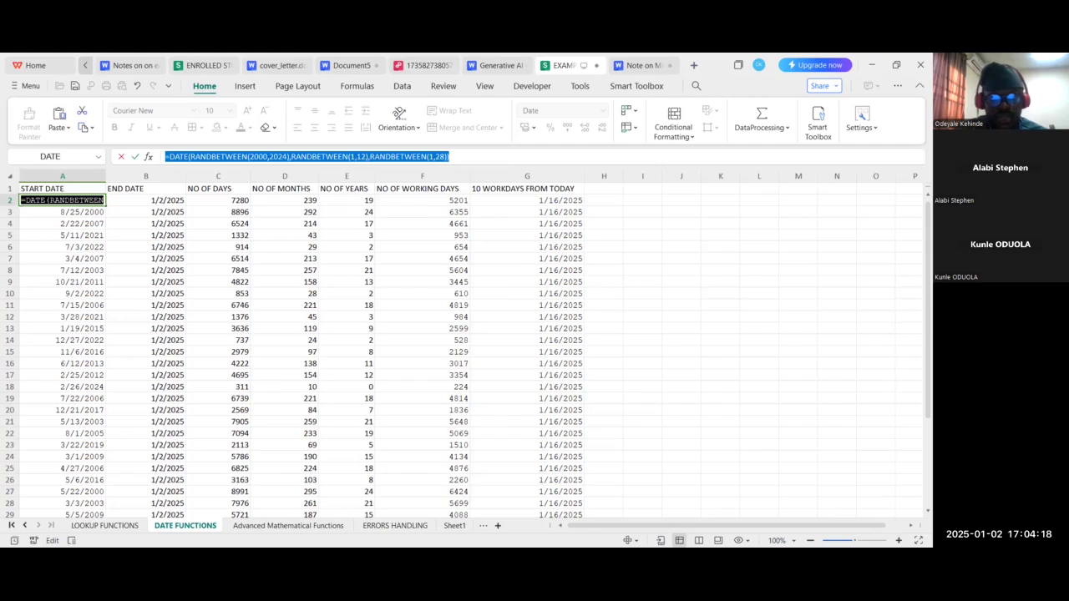
{"action": "left_click", "coordinate": [455, 526]}
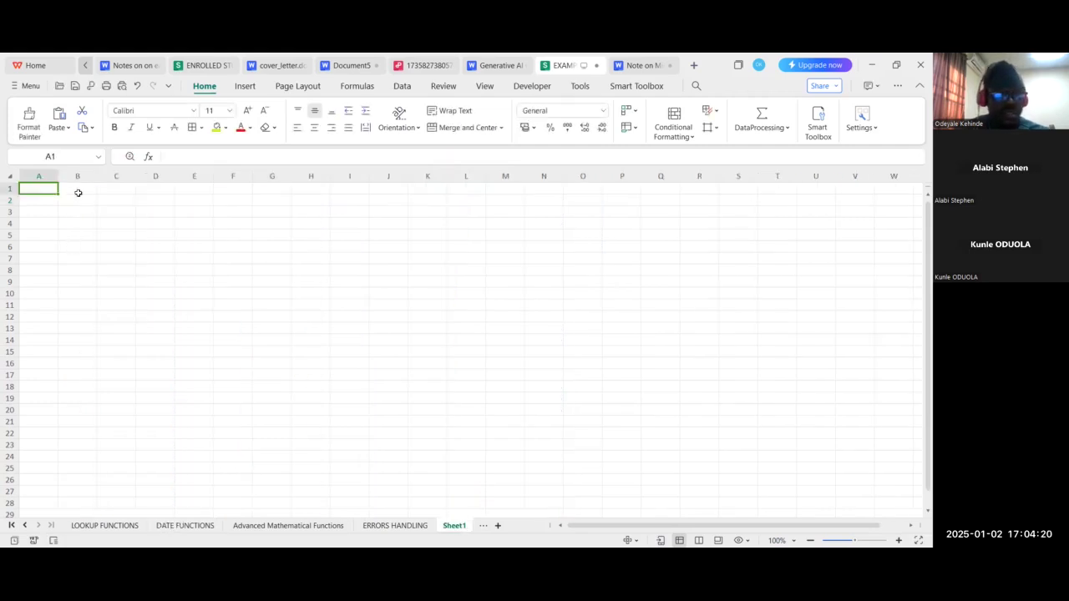
{"action": "left_click_drag", "start_coordinate": [65, 169], "coordinate": [92, 170]}
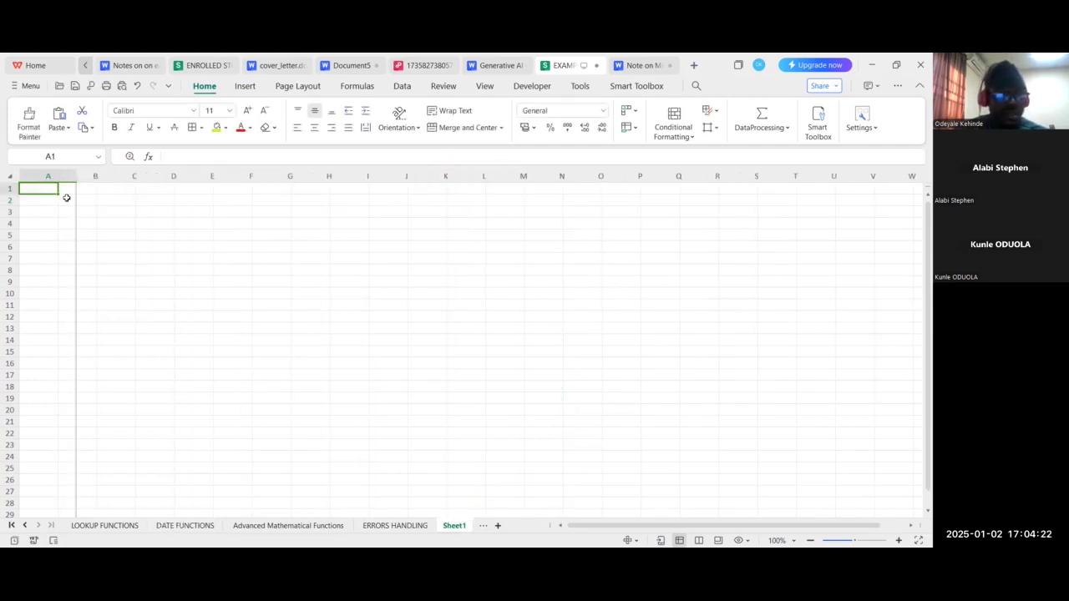
{"action": "left_click", "coordinate": [66, 198]}
{"action": "key", "text": "ctrl+v"}
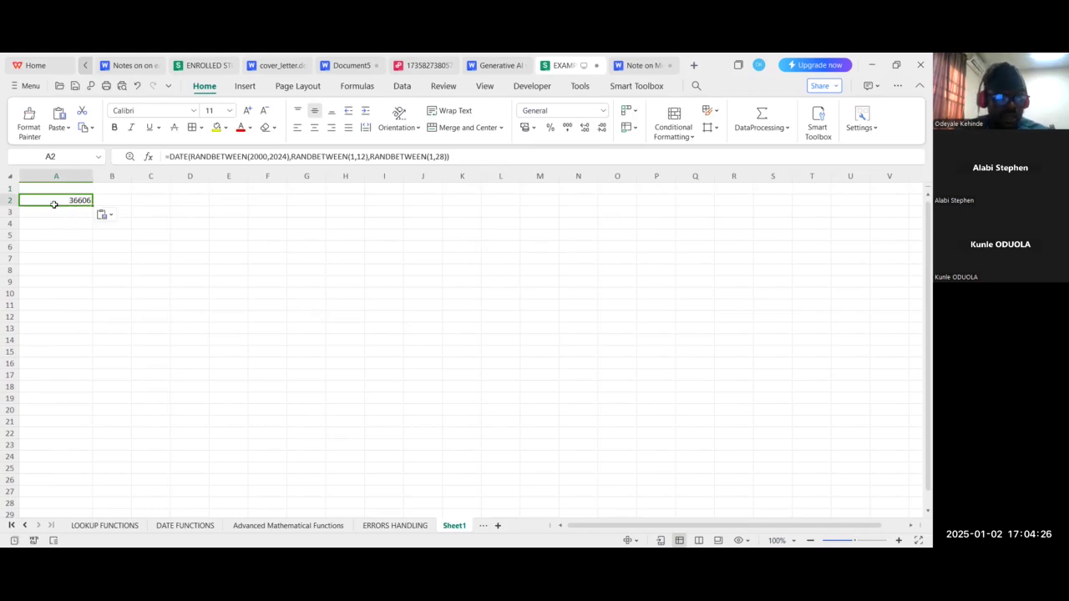
{"action": "left_click", "coordinate": [58, 230]}
{"action": "left_click", "coordinate": [72, 198]}
{"action": "left_click_drag", "start_coordinate": [93, 177], "coordinate": [125, 176]}
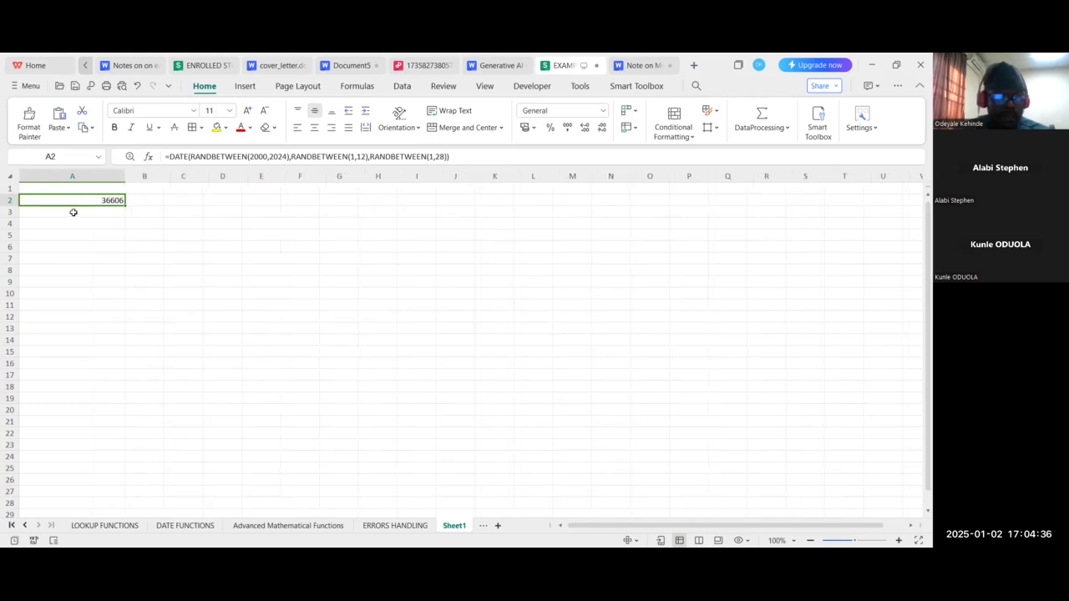
Try the copied random-date formula in B1 of Sheet1, then clear the cell
{"action": "left_click", "coordinate": [144, 187]}
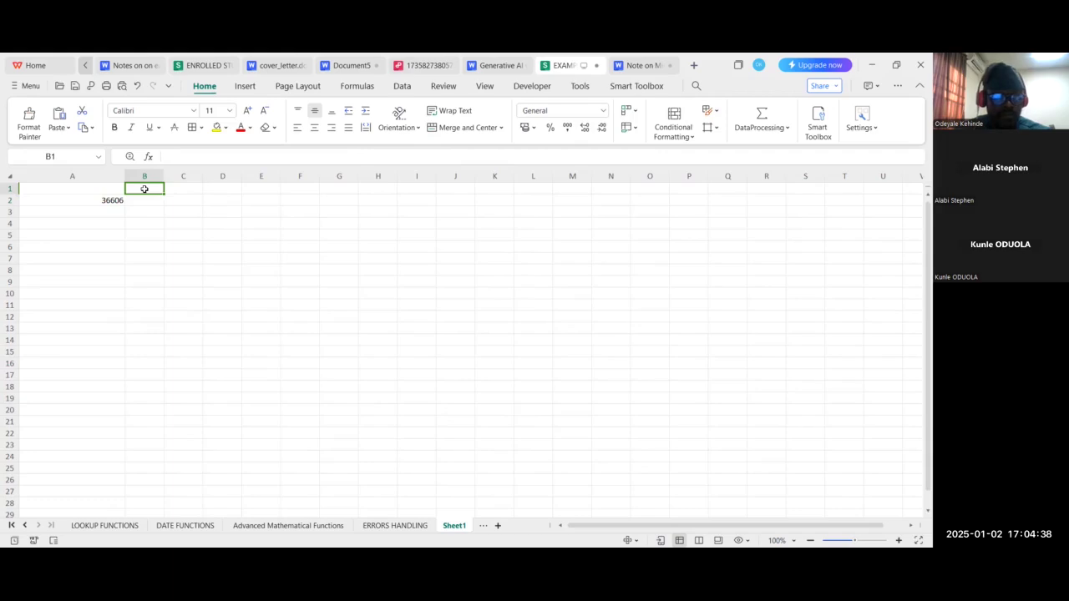
{"action": "key", "text": "ctrl+v"}
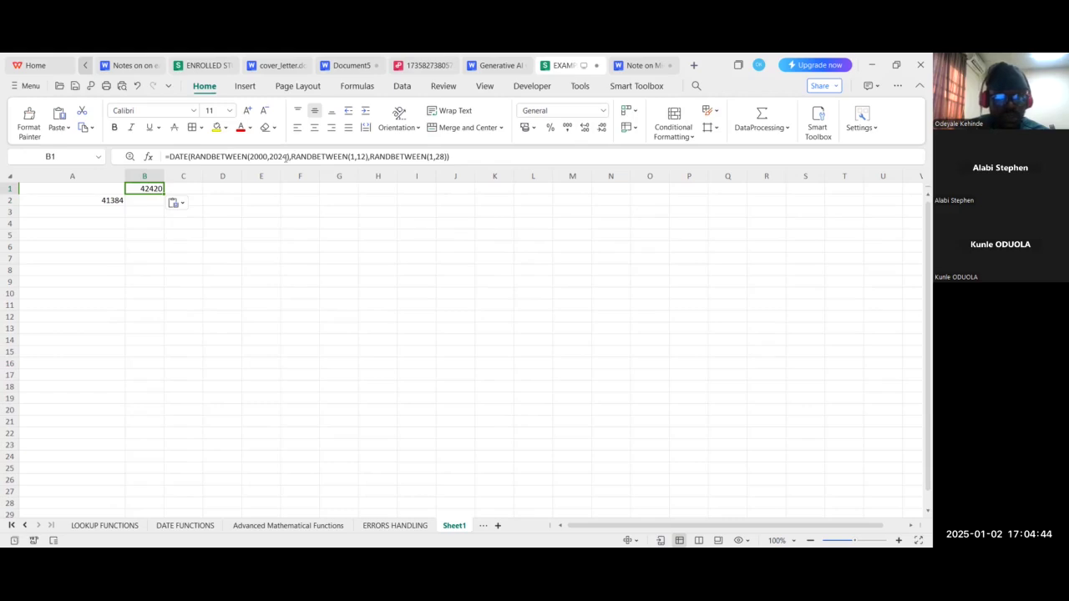
{"action": "left_click", "coordinate": [468, 159]}
{"action": "key", "text": "BackSpace"}
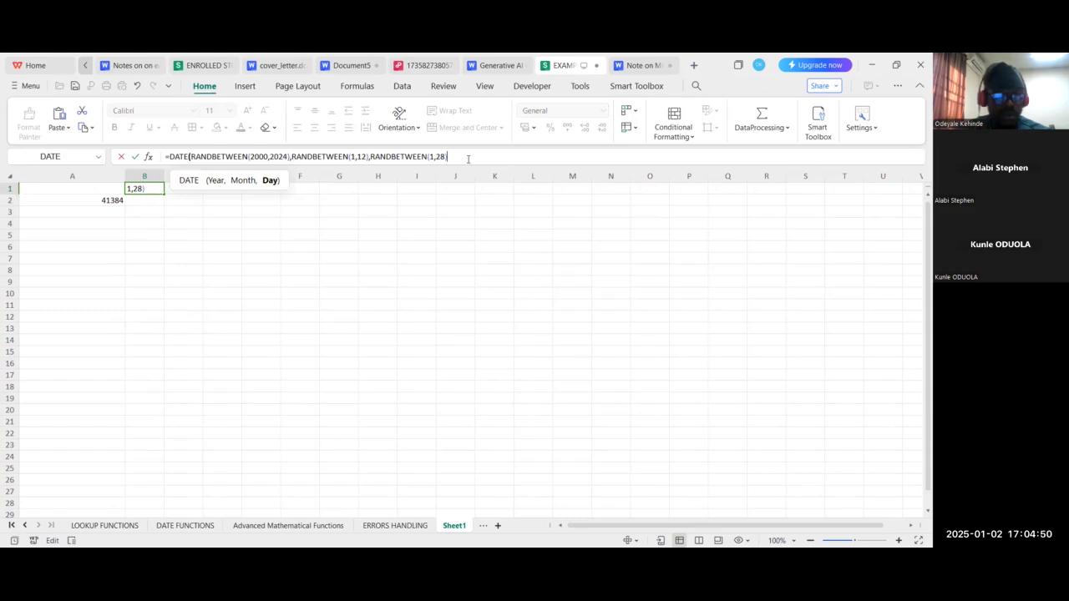
{"action": "key", "text": "Escape"}
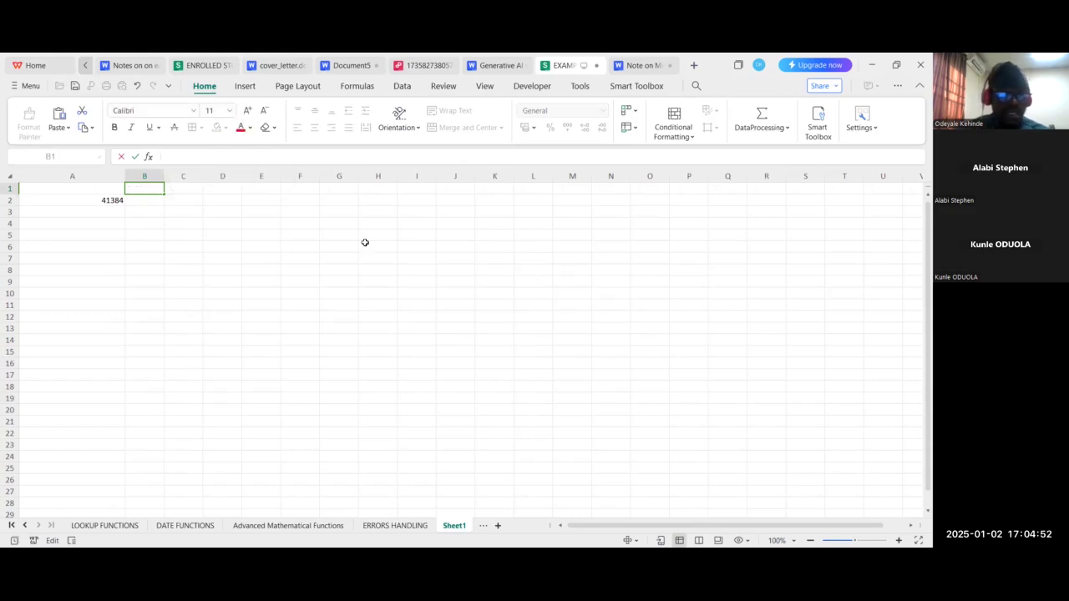
Enter =DATE(2000,4,5) in B2 of Sheet1
{"action": "left_click", "coordinate": [153, 201]}
{"action": "left_click", "coordinate": [180, 154]}
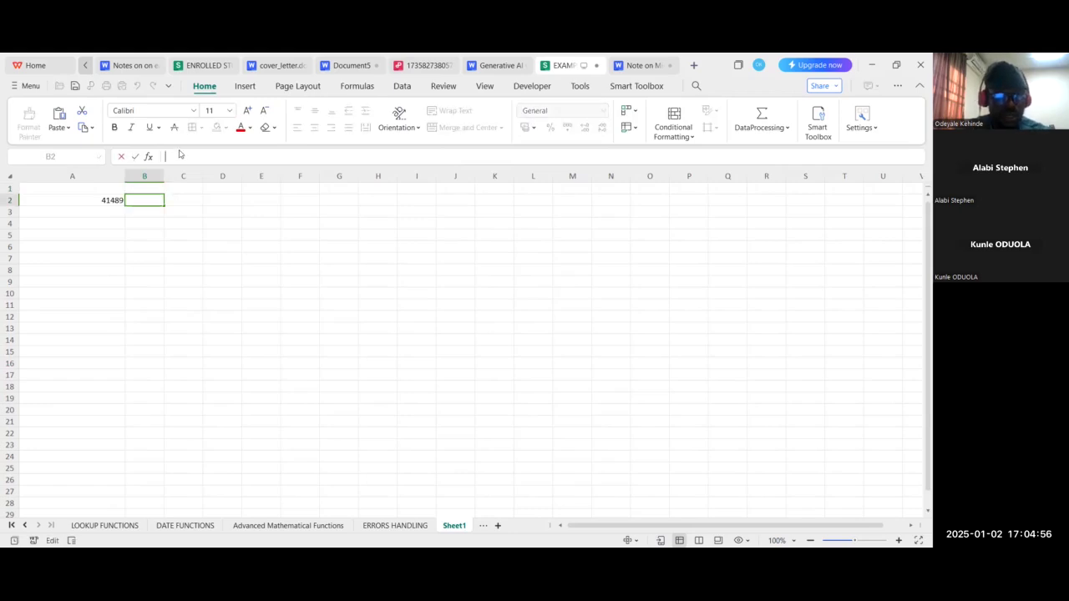
{"action": "type", "text": "=DATE"}
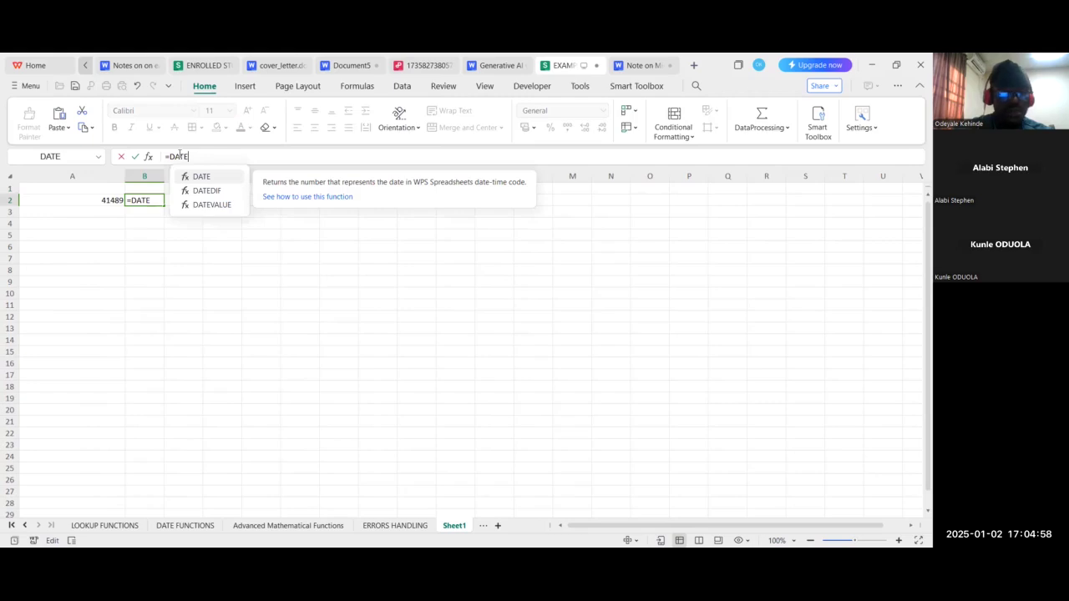
{"action": "type", "text": "("}
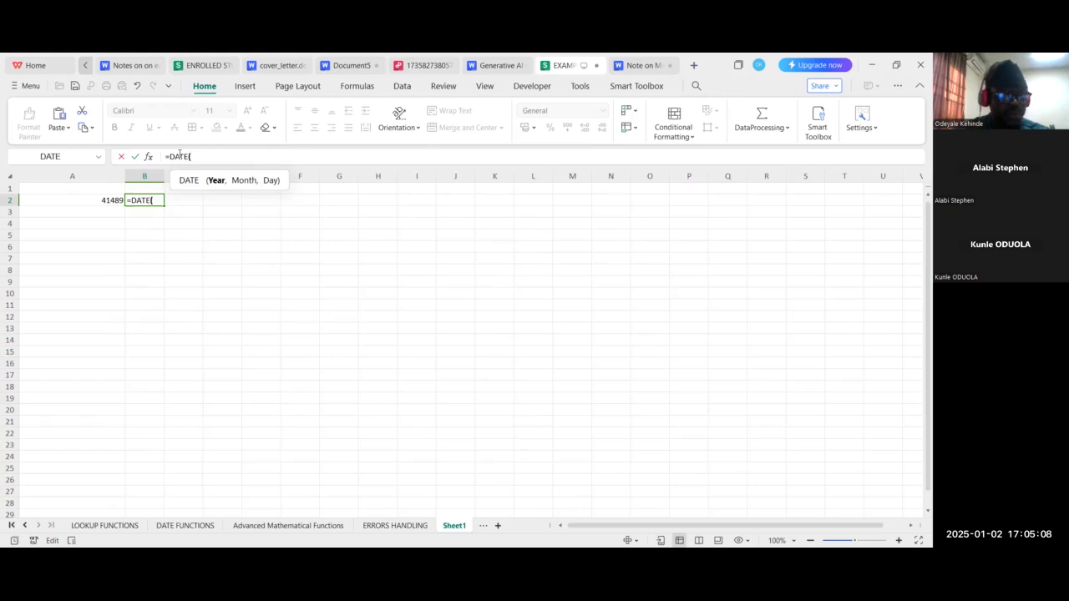
{"action": "type", "text": "2000"}
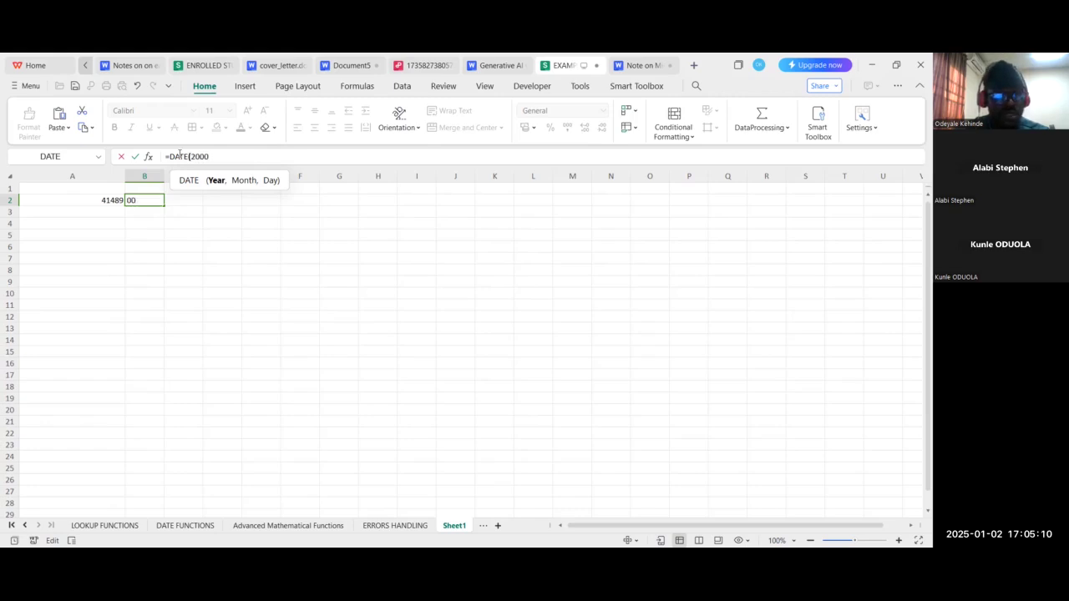
{"action": "type", "text": ",4,"}
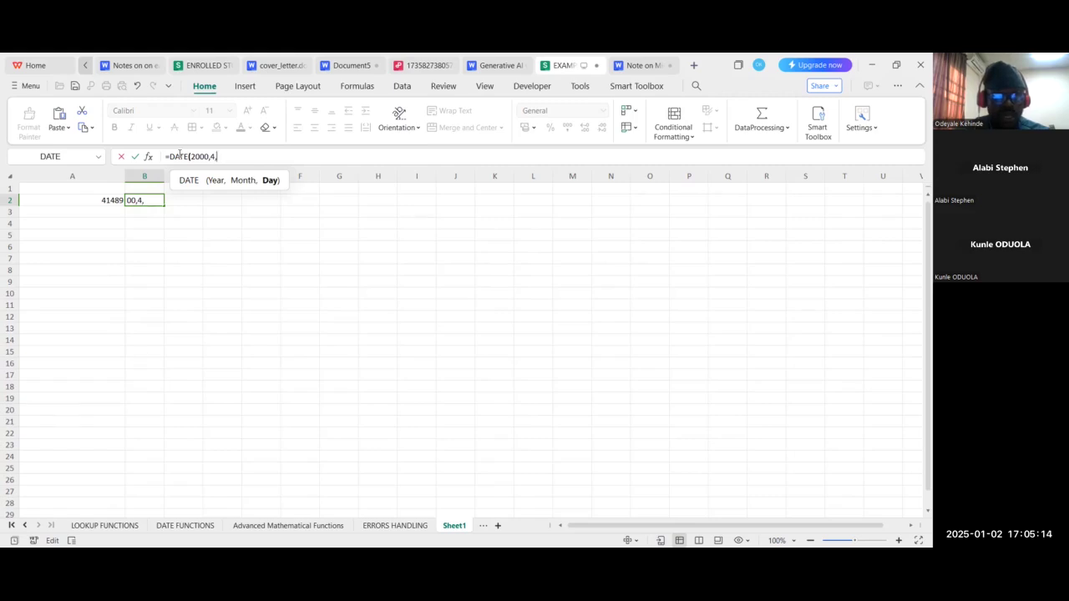
{"action": "type", "text": "5)"}
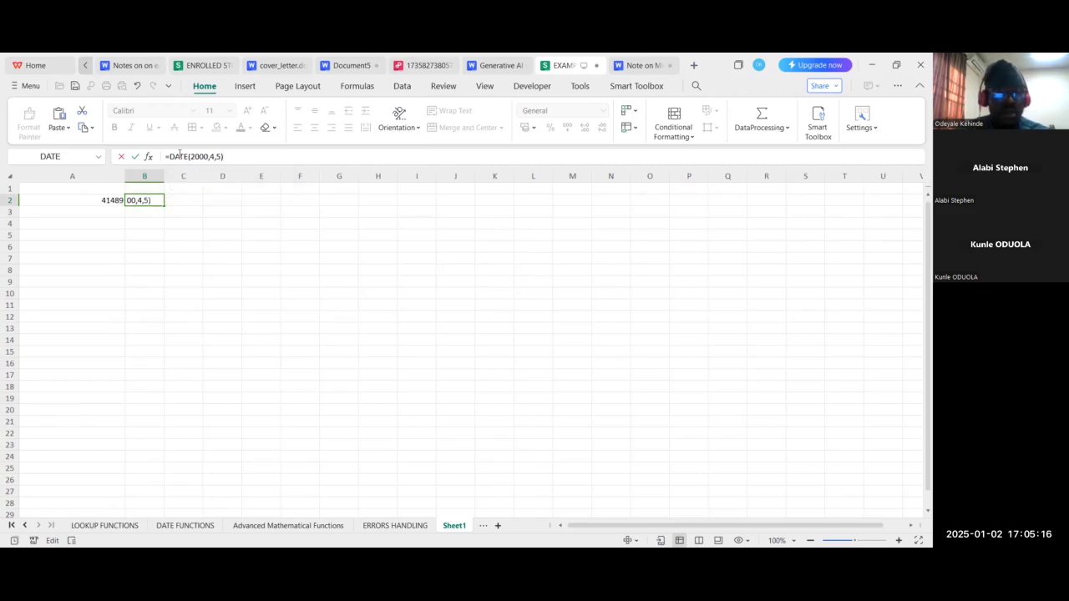
{"action": "key", "text": "Return"}
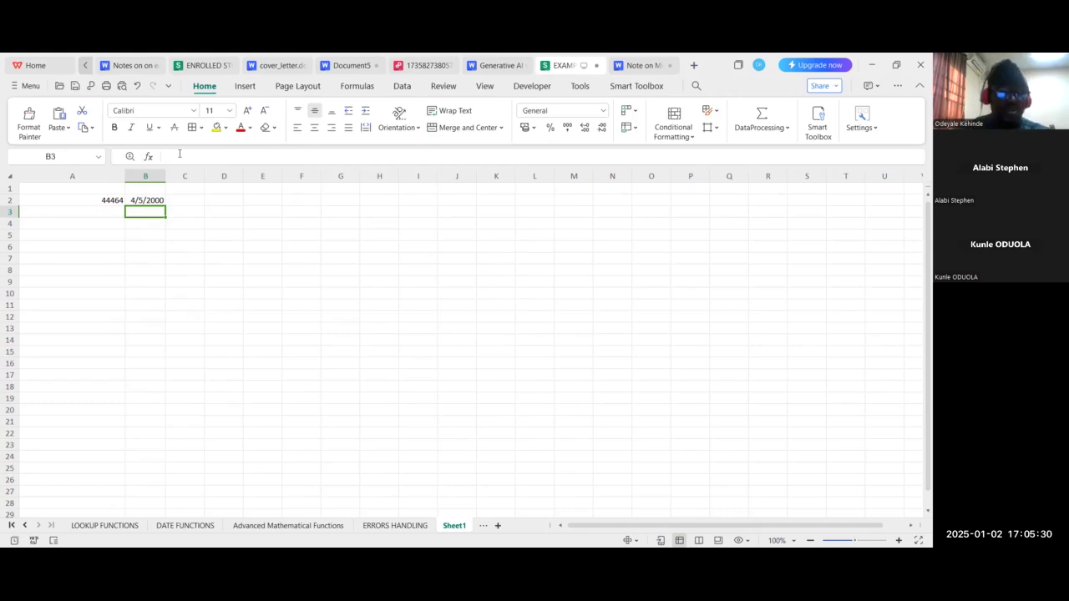
Begin a DATE formula in B3 with RANDBETWEEN(2020,2025) as its year argument
{"action": "left_click", "coordinate": [172, 156]}
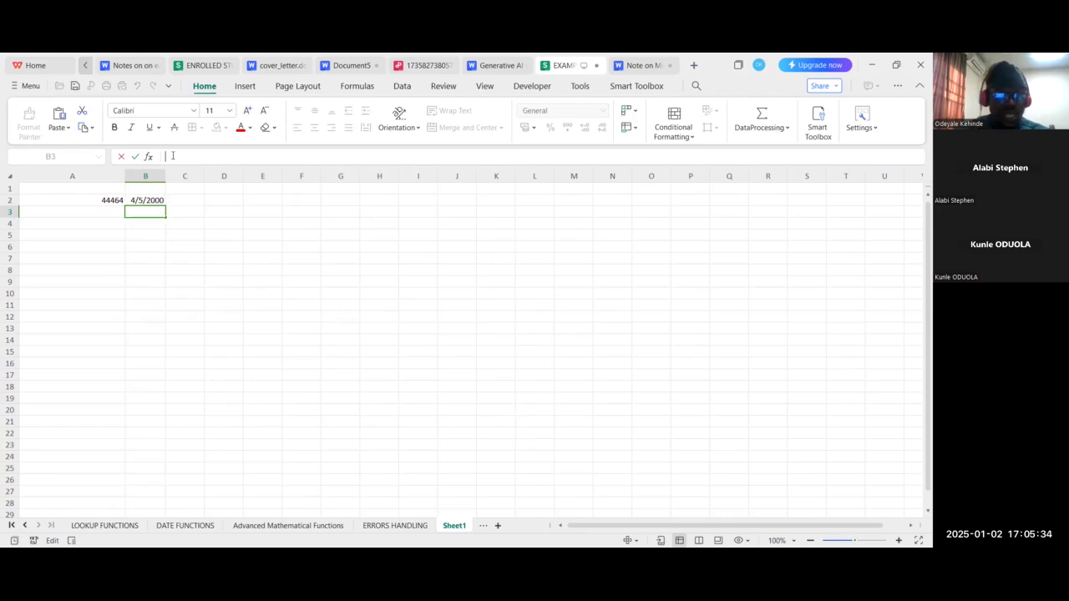
{"action": "type", "text": "="}
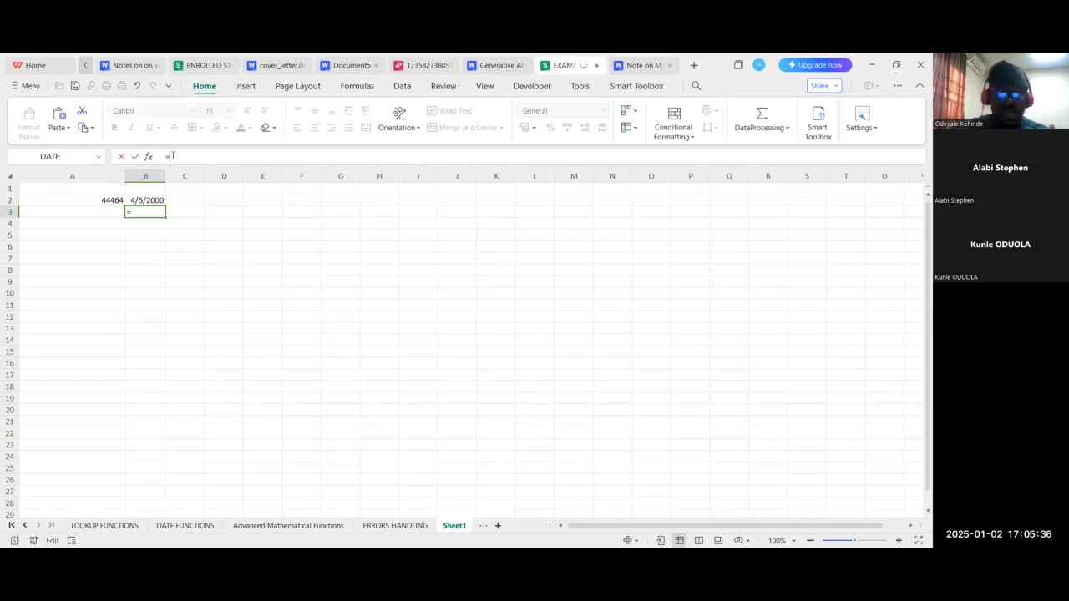
{"action": "type", "text": "DATE("}
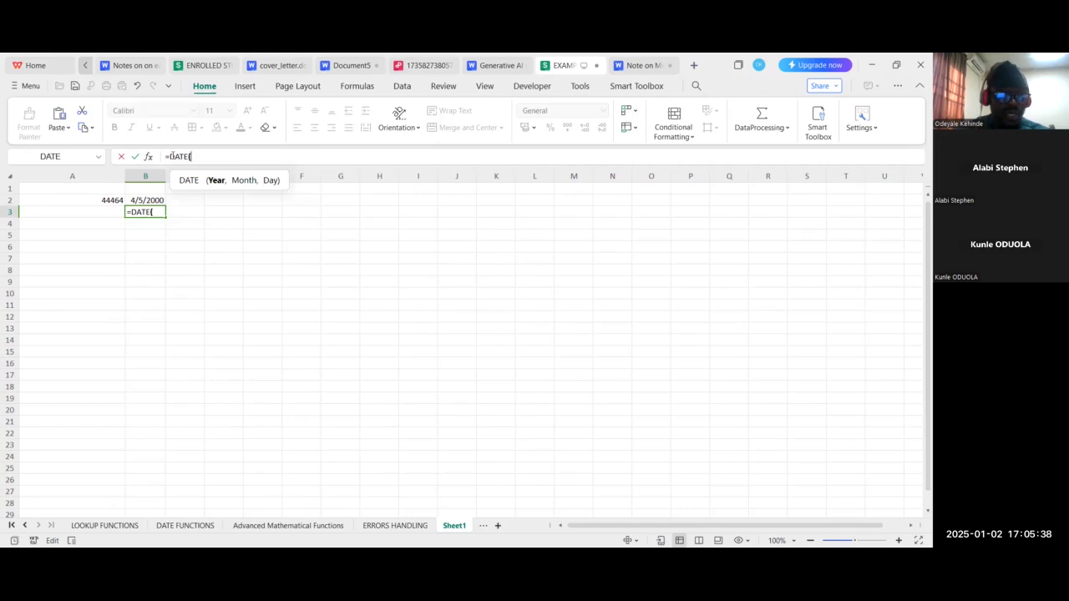
{"action": "type", "text": "RA"}
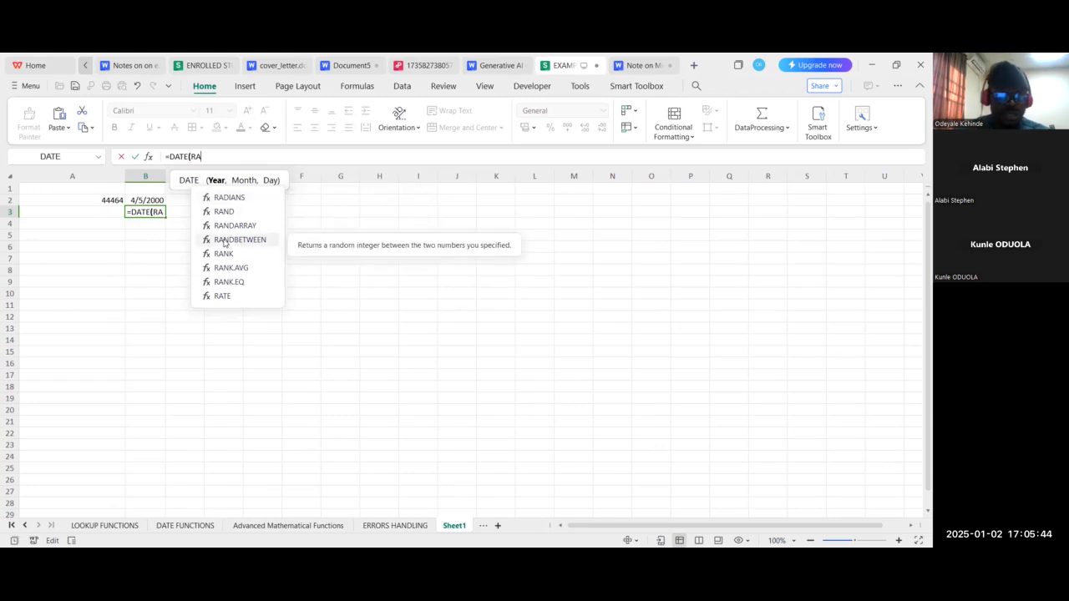
{"action": "type", "text": "ND"}
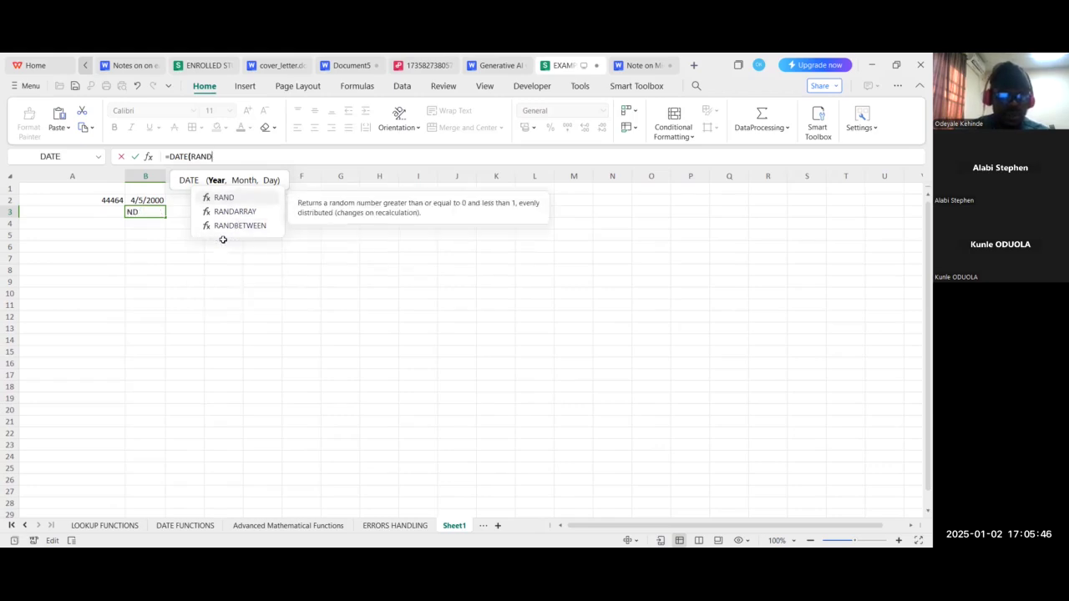
{"action": "type", "text": "BETWEEN"}
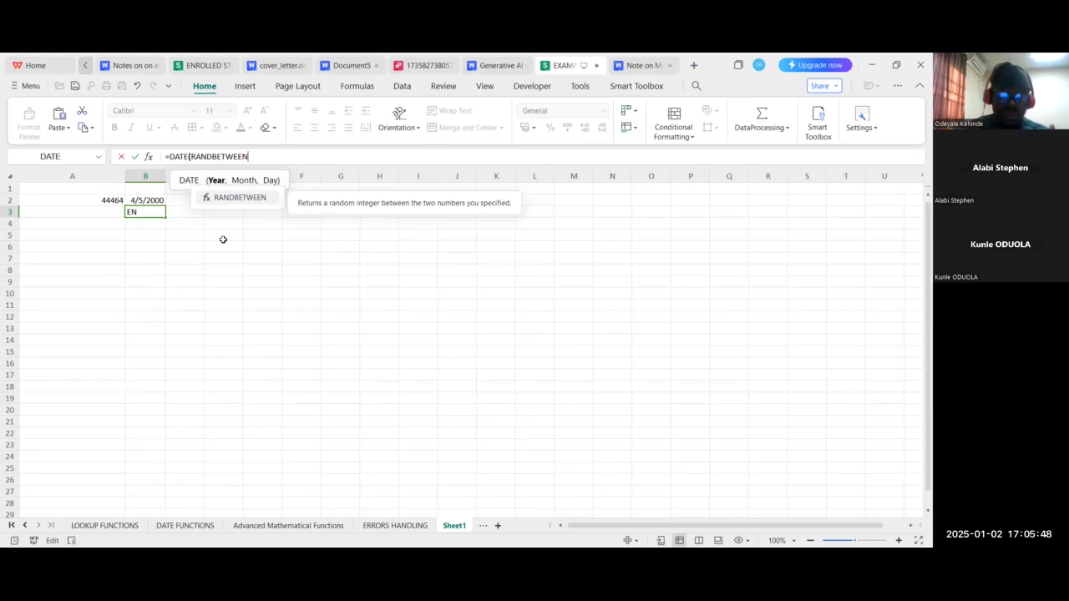
{"action": "type", "text": "("}
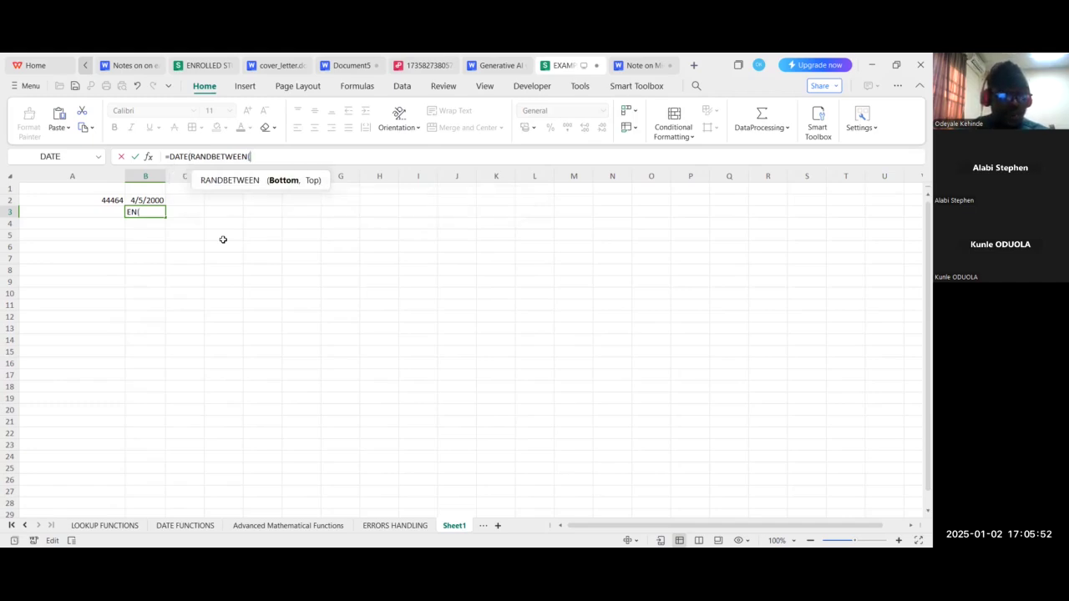
{"action": "type", "text": "2020"}
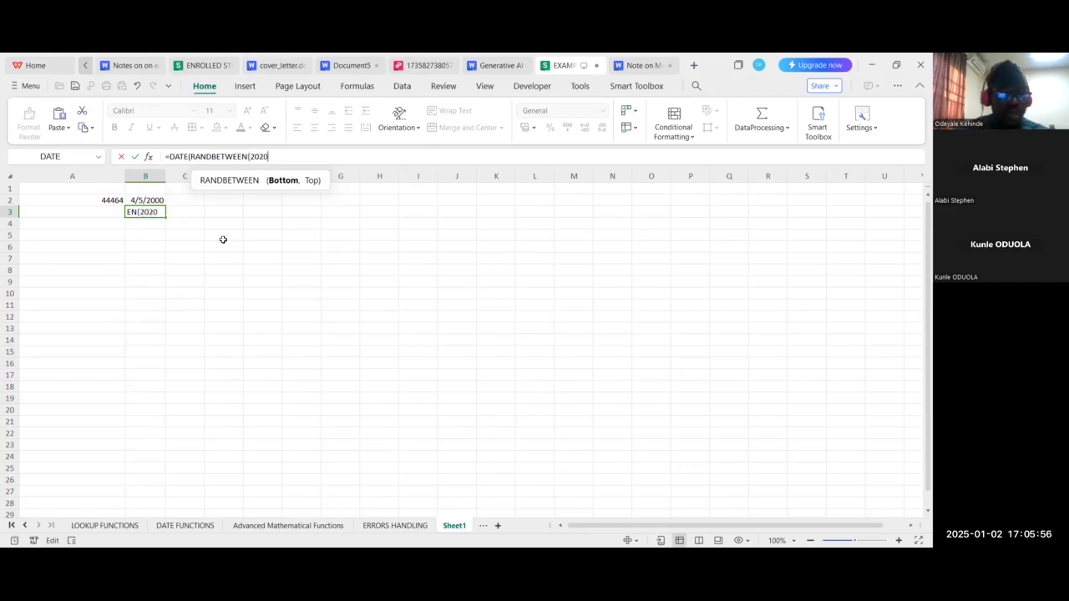
{"action": "type", "text": ",2025"}
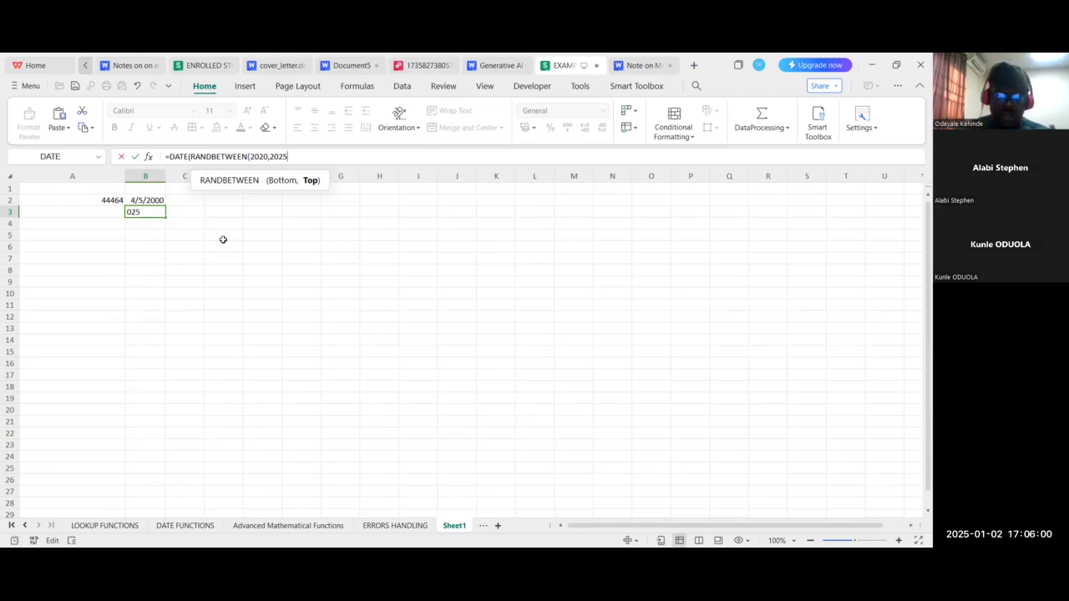
{"action": "type", "text": ")"}
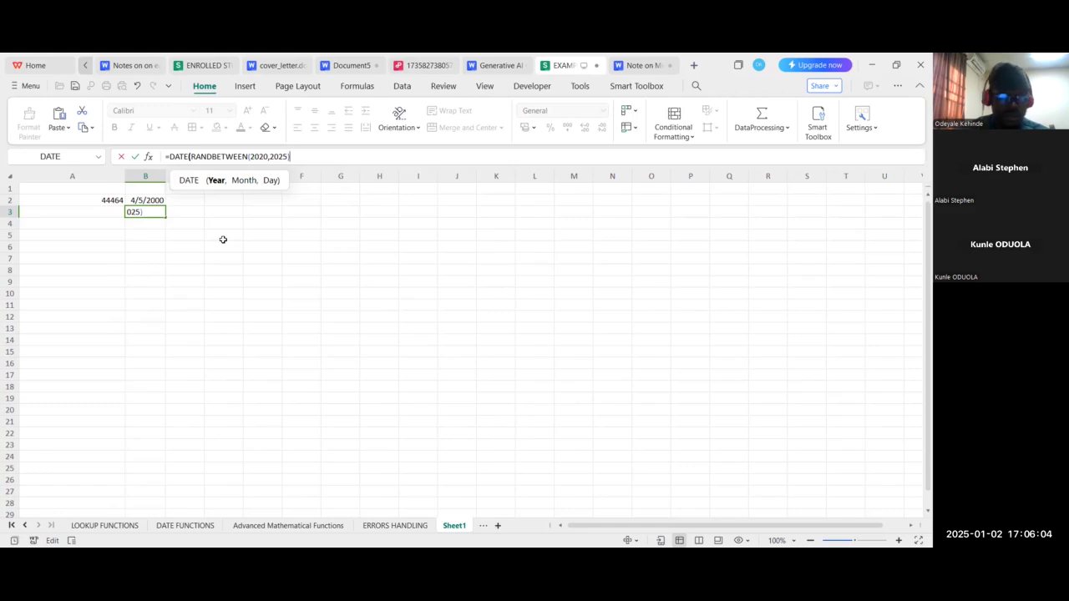
{"action": "type", "text": ","}
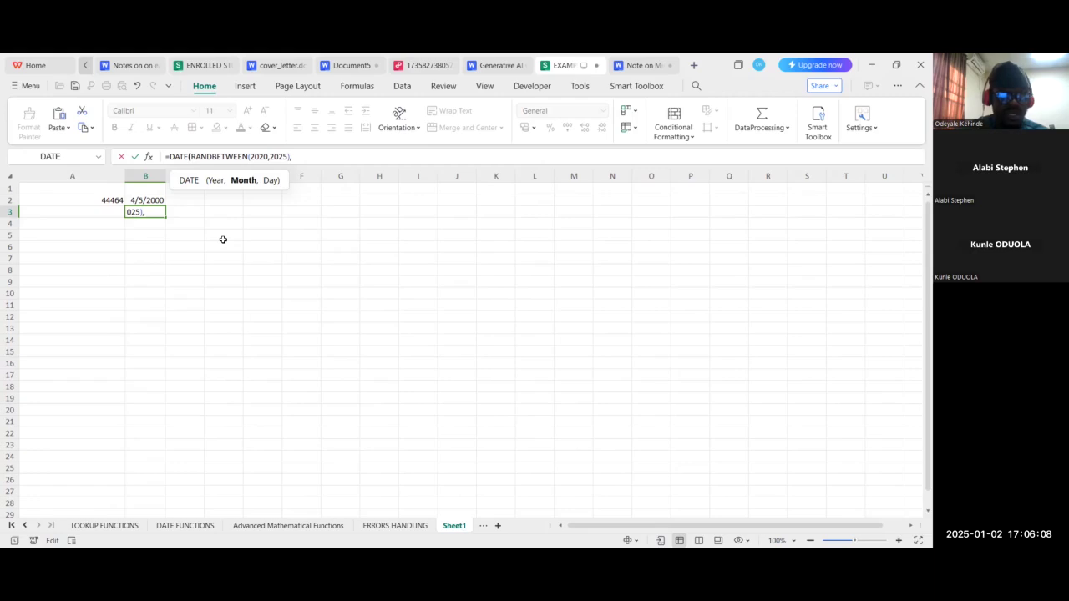
Add RANDBETWEEN(1,12) as the month argument of B3's DATE formula
{"action": "type", "text": "RAND"}
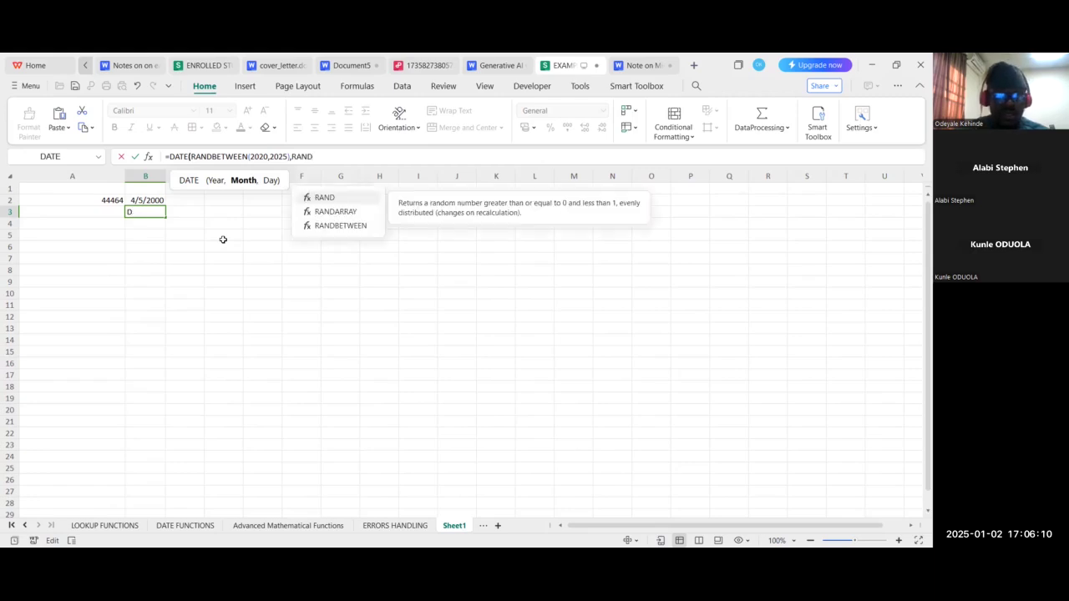
{"action": "key", "text": "Down"}
{"action": "key", "text": "Down"}
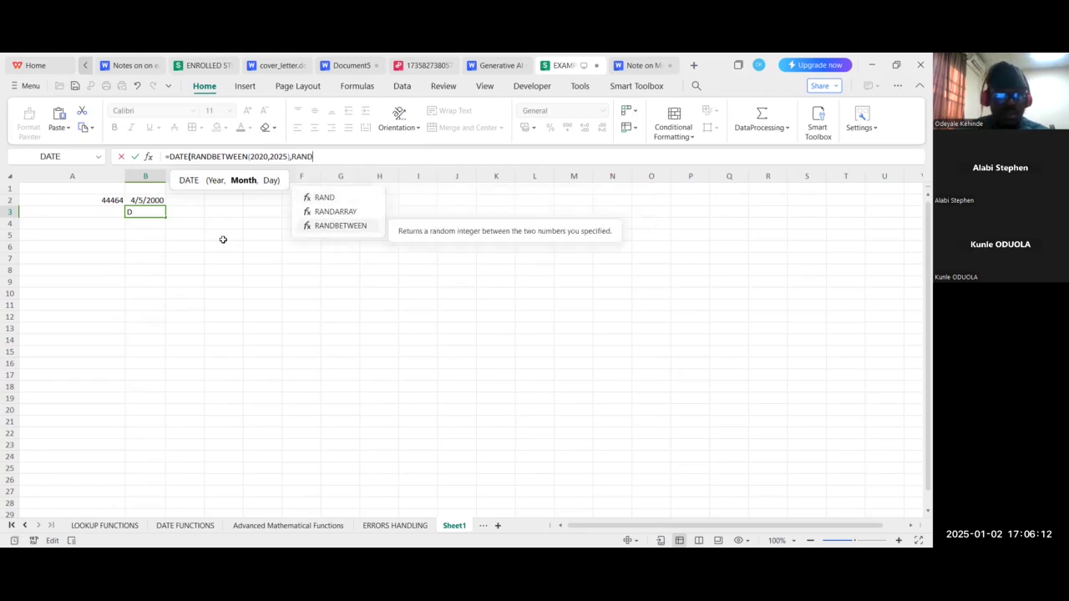
{"action": "key", "text": "Tab"}
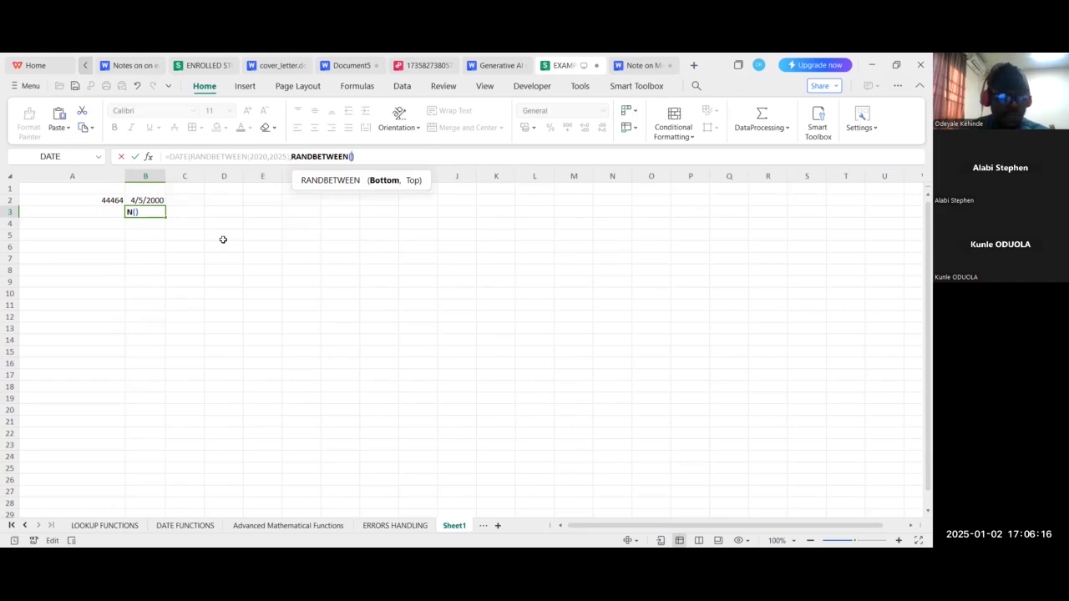
{"action": "type", "text": "1"}
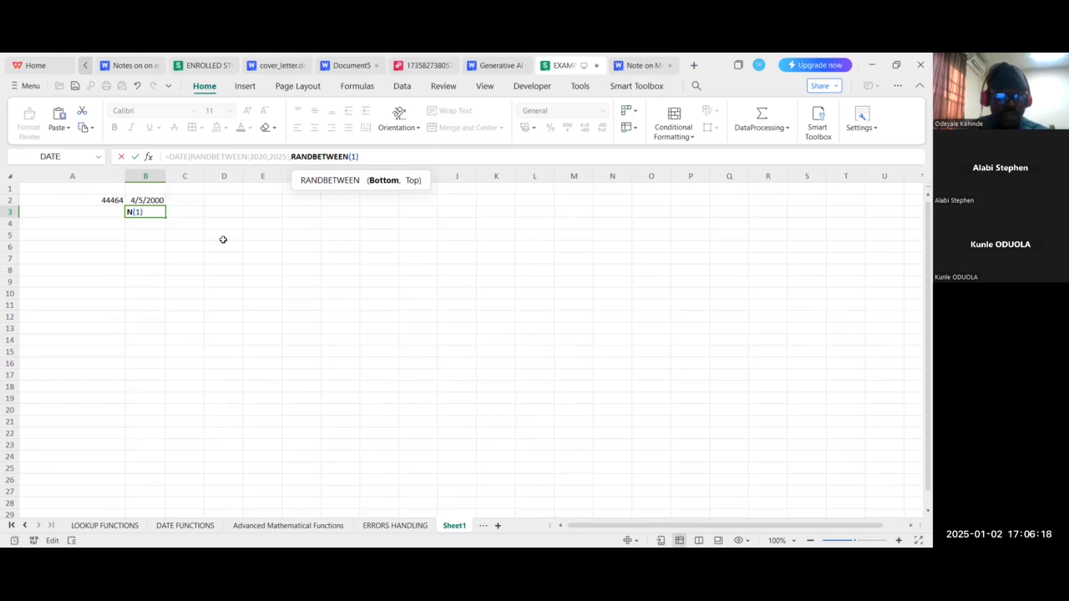
{"action": "type", "text": ",12"}
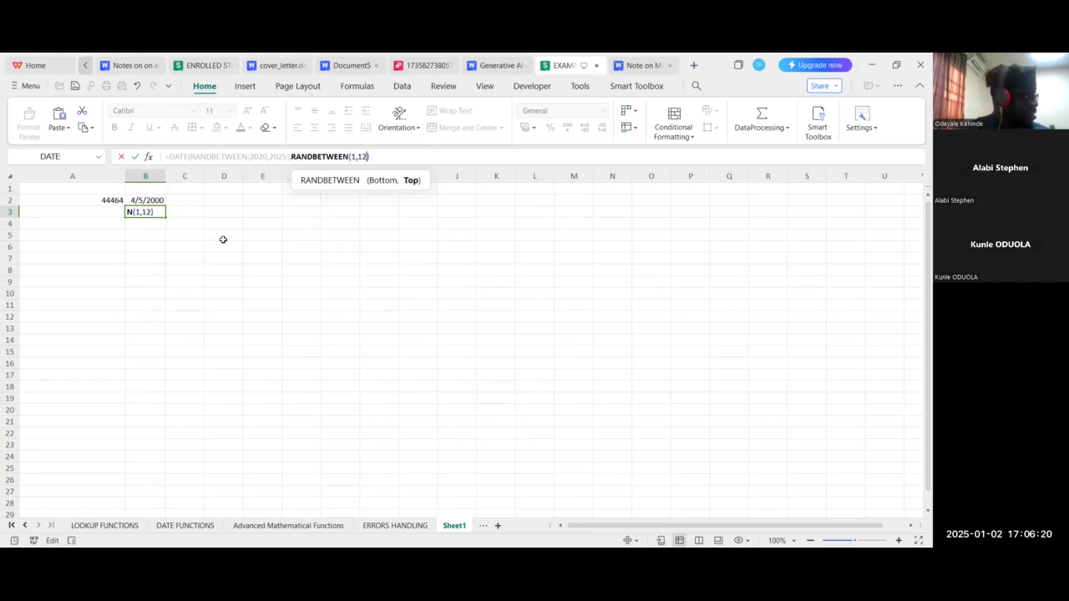
{"action": "type", "text": "),"}
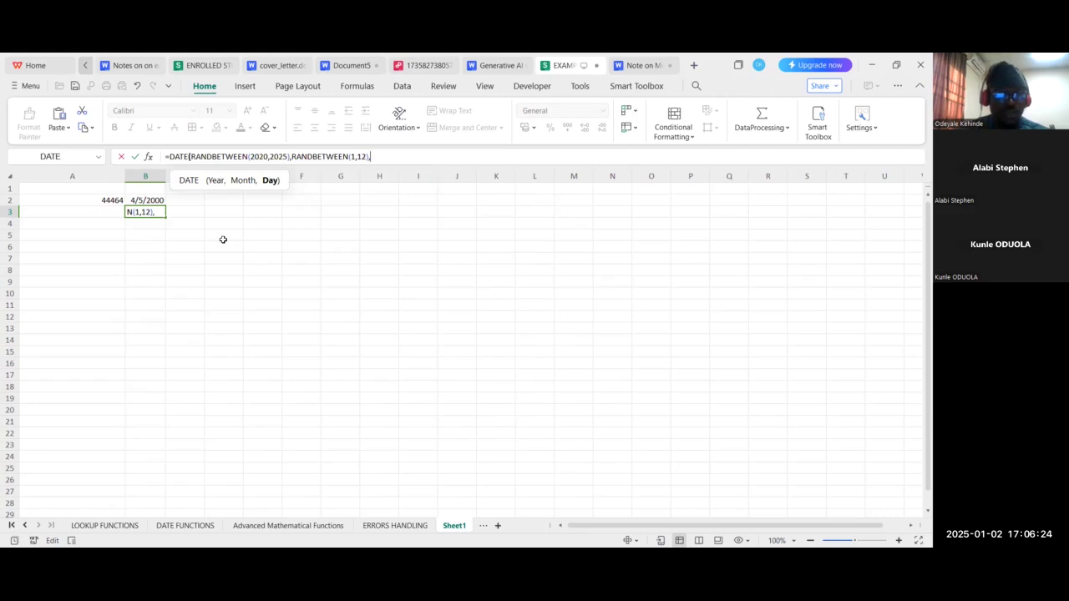
Add RANDBETWEEN(1,28) as the day argument of B3's DATE formula and commit the completed formula
{"action": "type", "text": "RA"}
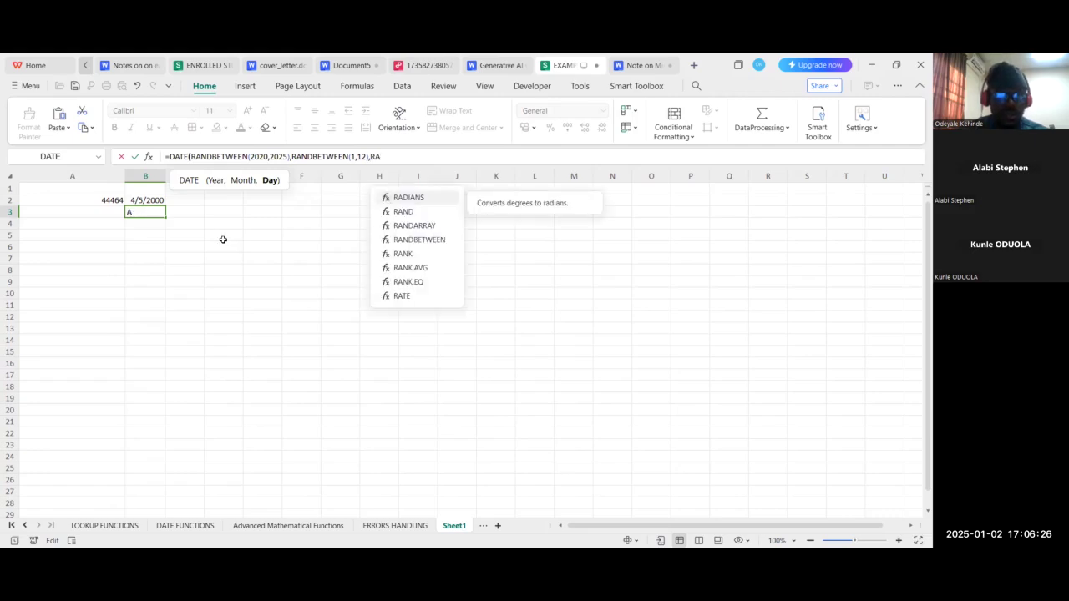
{"action": "type", "text": "ND"}
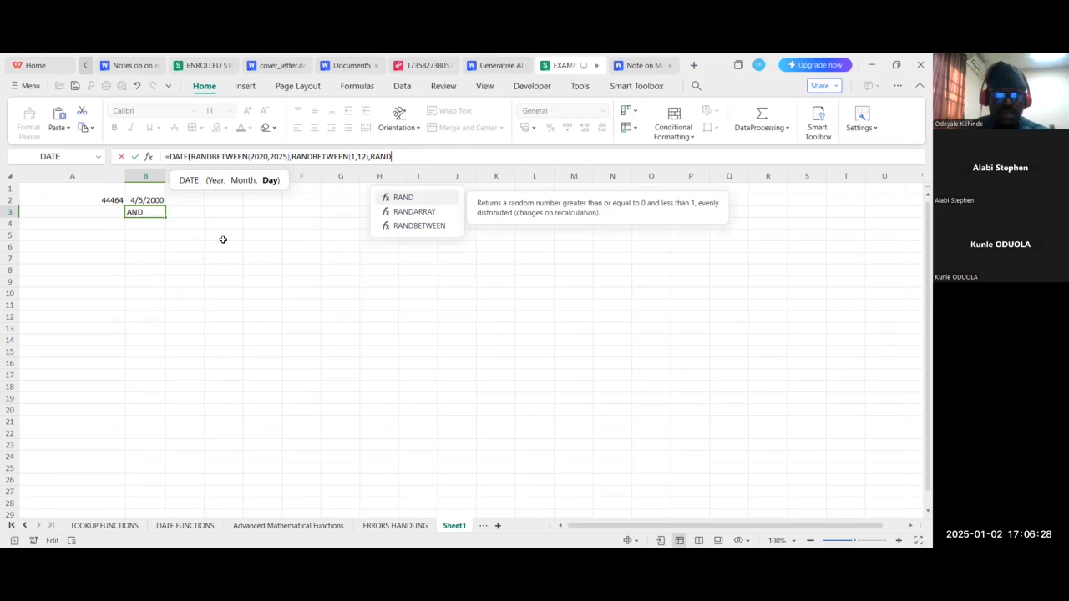
{"action": "key", "text": "Down"}
{"action": "key", "text": "Down"}
{"action": "key", "text": "Tab"}
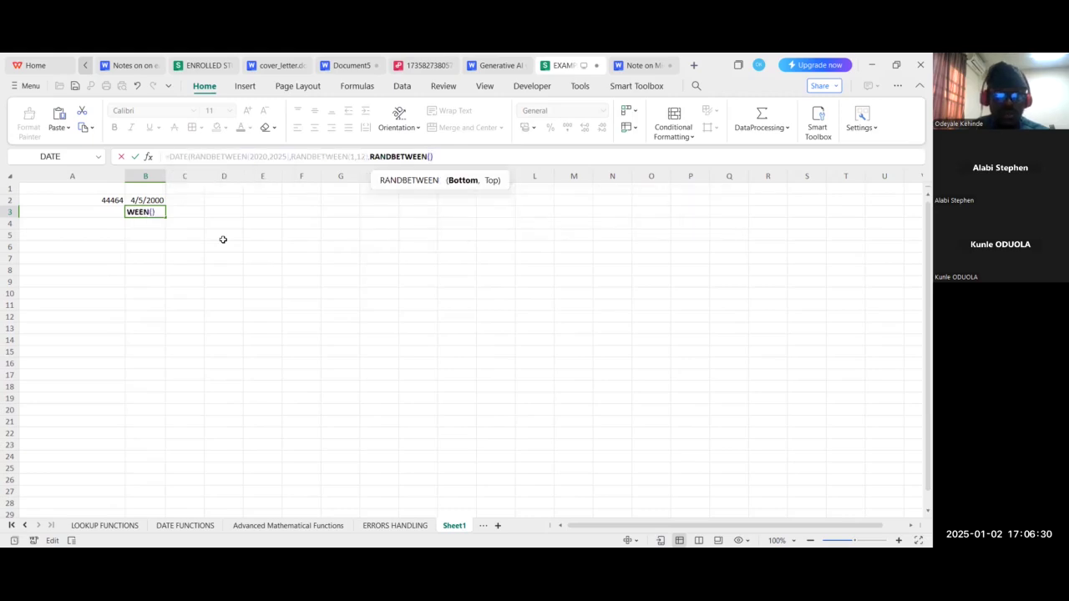
{"action": "type", "text": "1,28"}
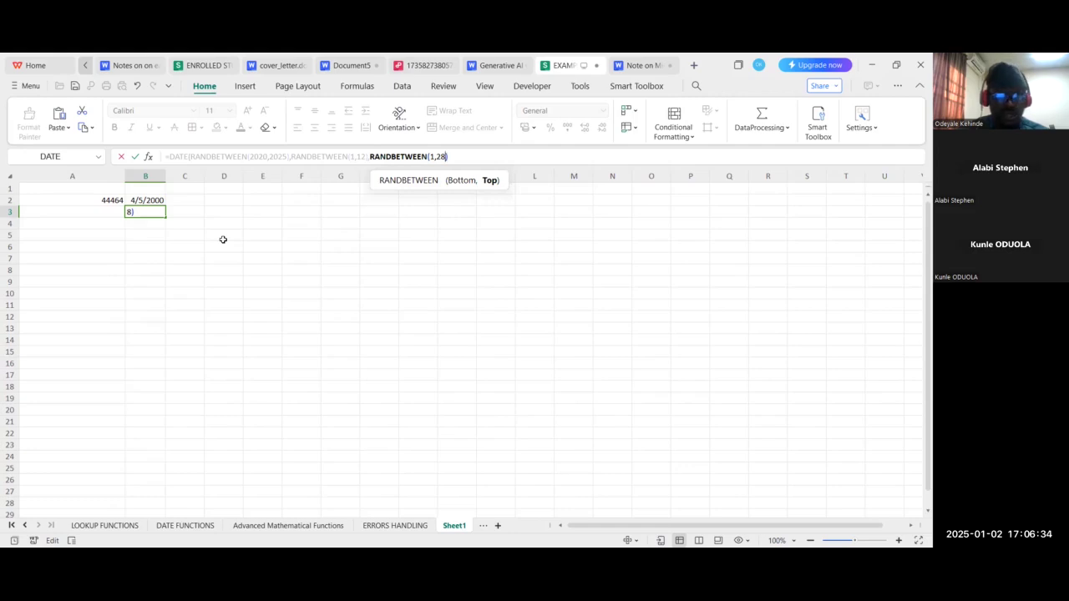
{"action": "type", "text": ")"}
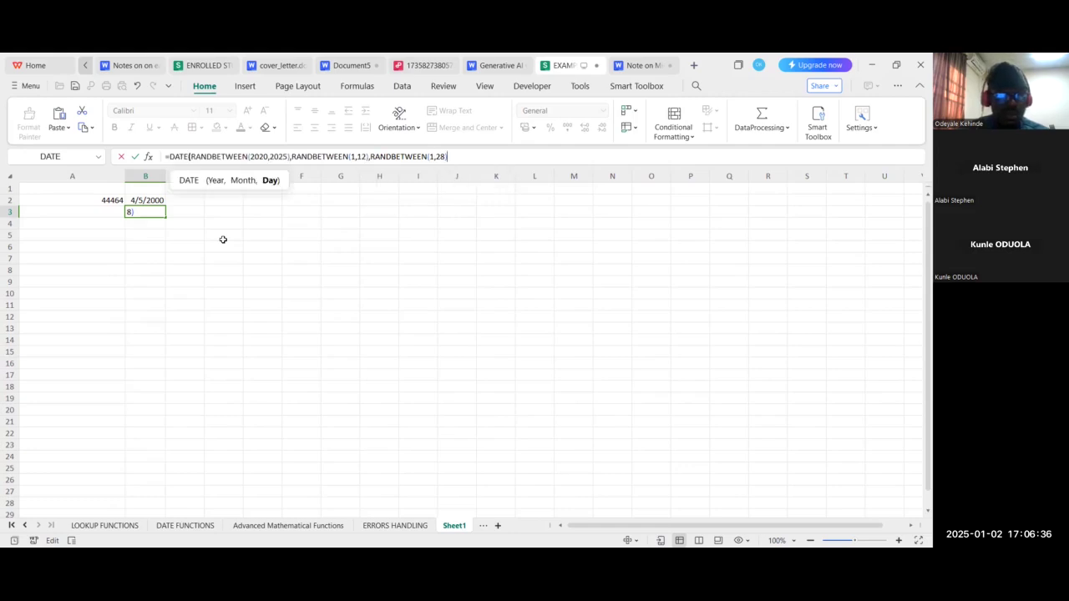
{"action": "type", "text": ")"}
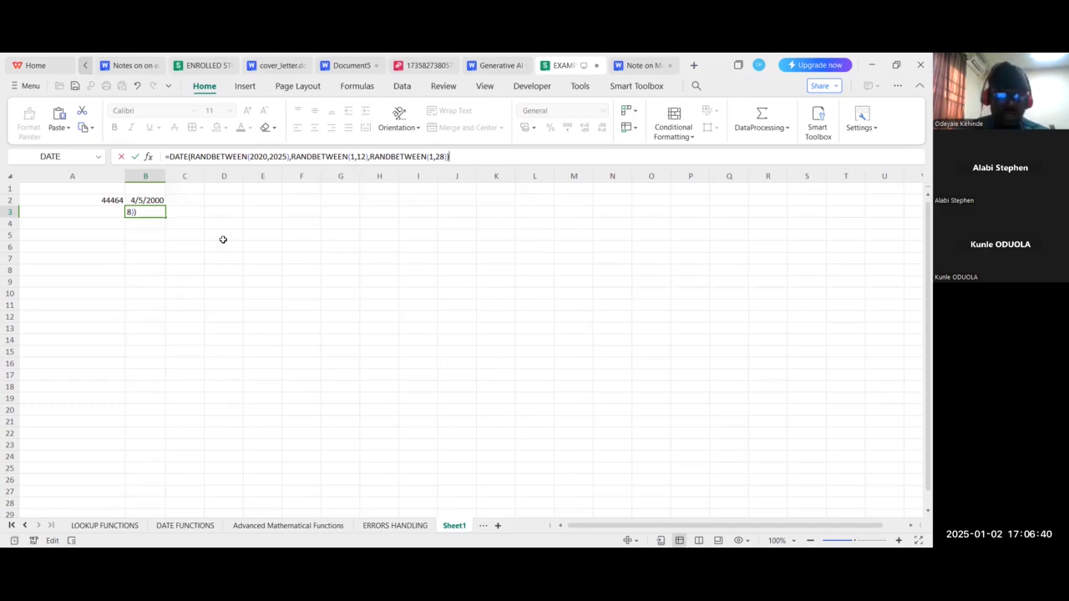
{"action": "key", "text": "Return"}
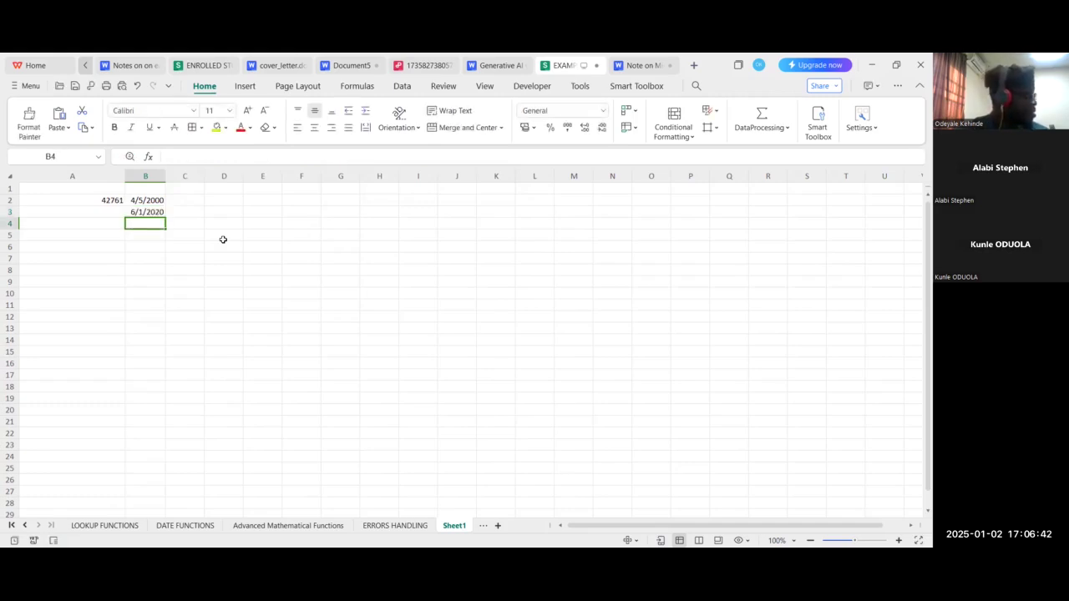
Fill B3's random-date formula down column B through row 30
{"action": "left_click", "coordinate": [144, 213]}
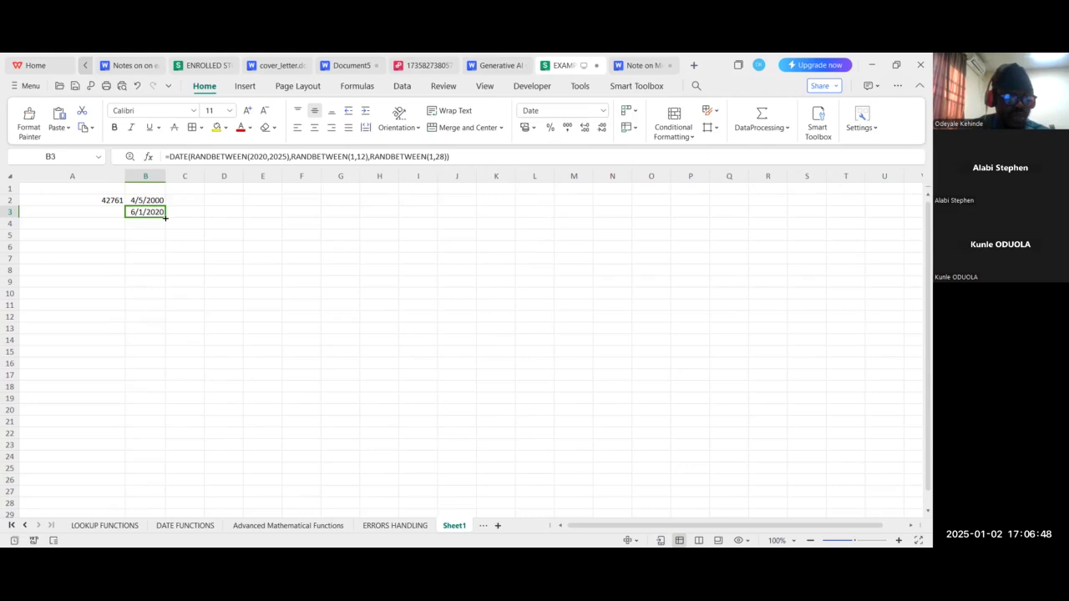
{"action": "left_click_drag", "start_coordinate": [166, 217], "coordinate": [157, 441]}
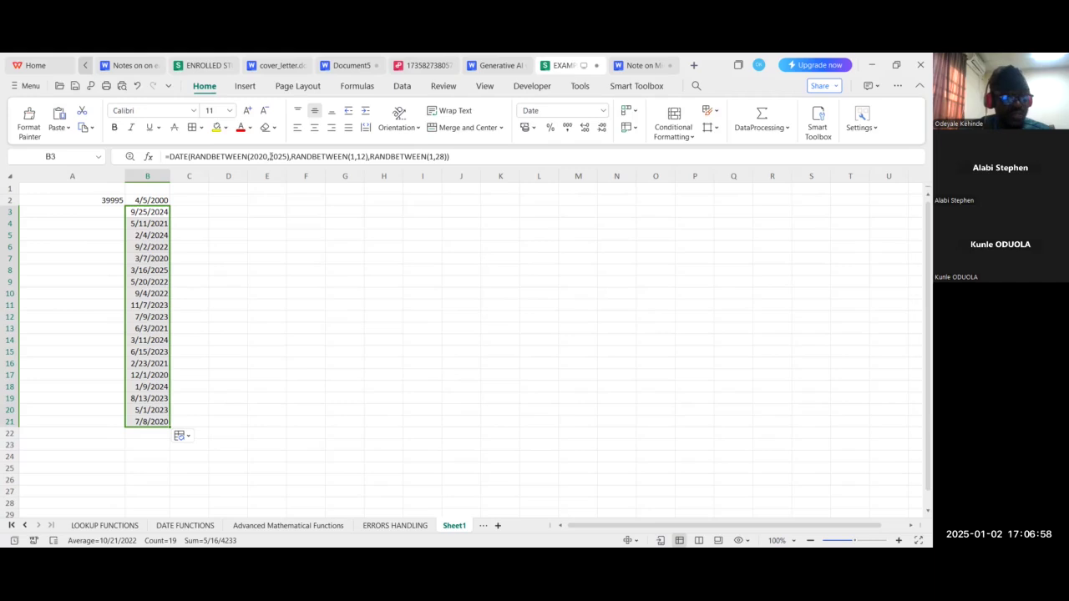
{"action": "left_click_drag", "start_coordinate": [169, 427], "coordinate": [172, 507]}
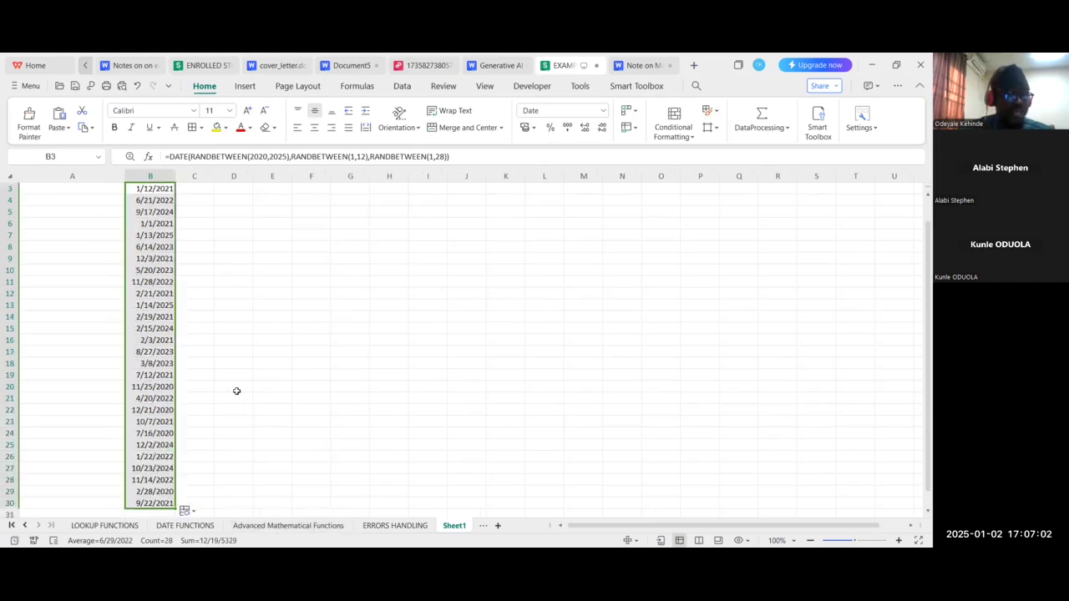
{"action": "scroll", "coordinate": [236, 390], "scroll_direction": "up", "scroll_amount": 1}
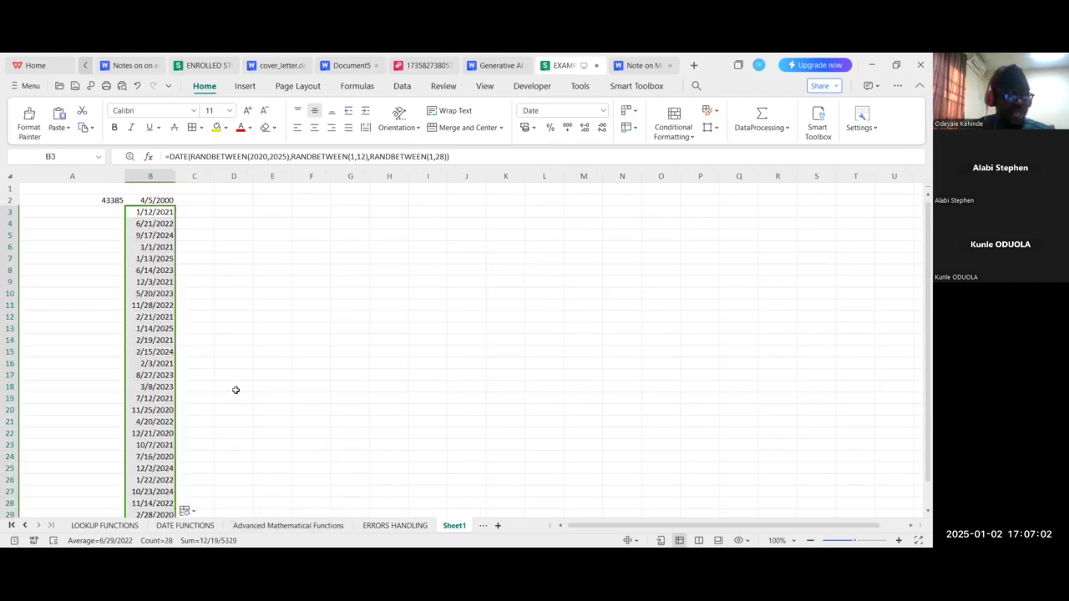
Clear the random-date formula from A2 on Sheet1
{"action": "left_click", "coordinate": [114, 201]}
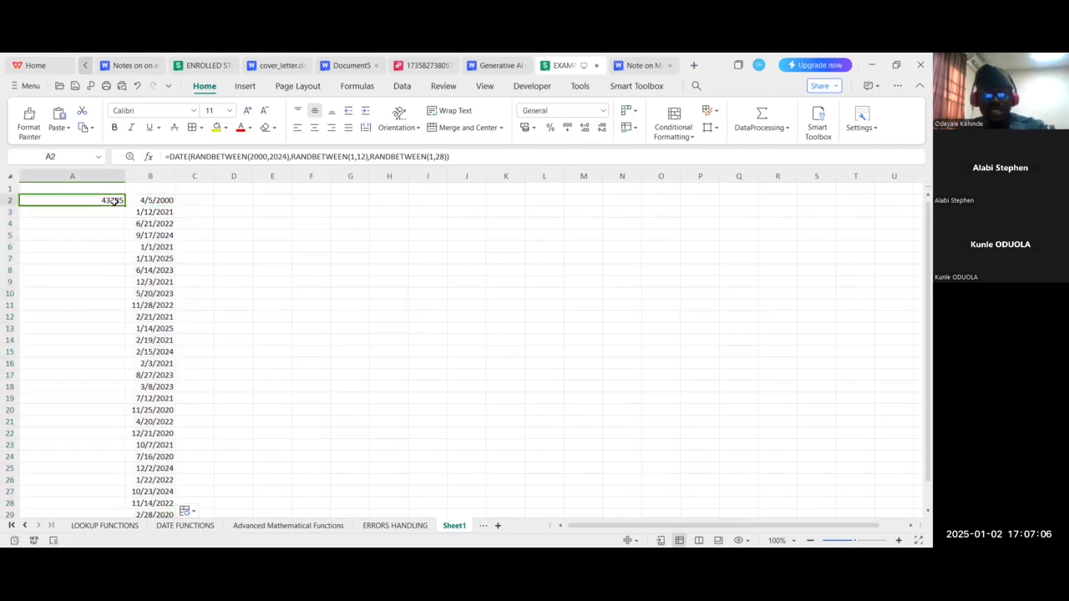
{"action": "key", "text": "Delete"}
{"action": "left_click", "coordinate": [156, 201]}
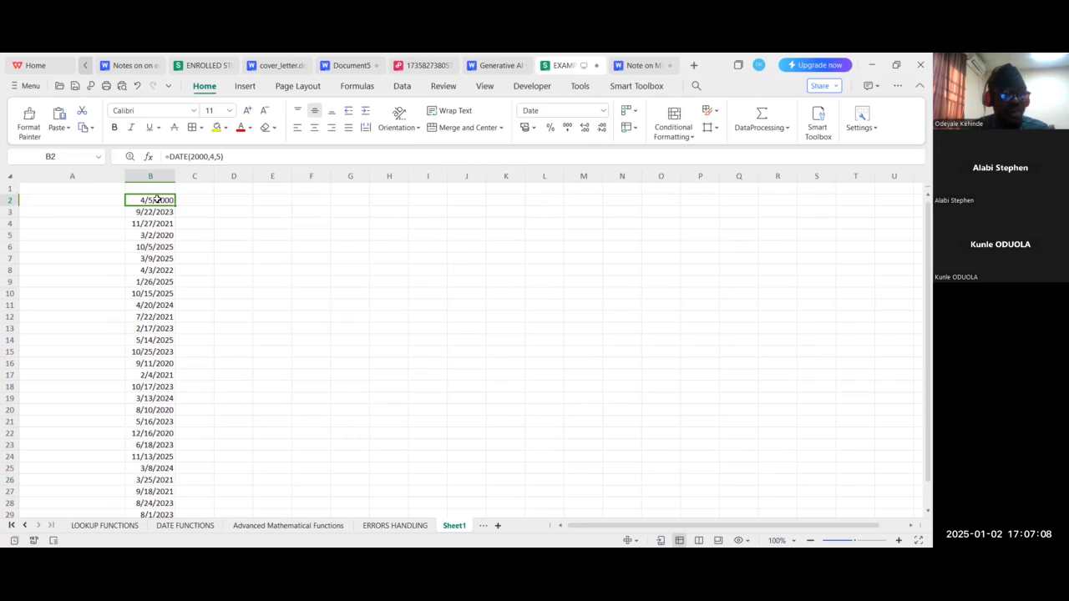
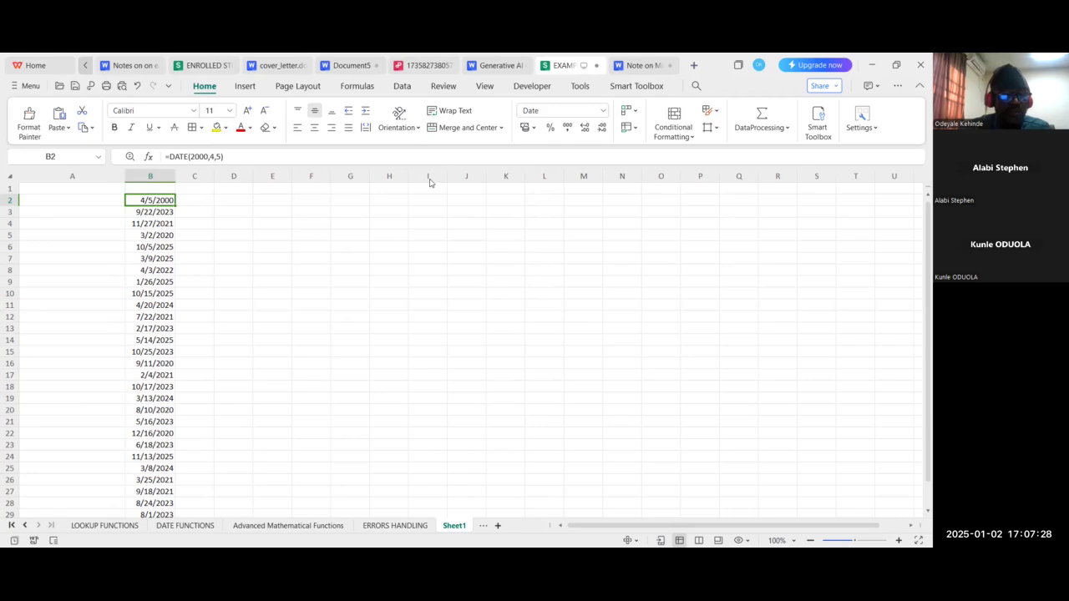
Examine the headings and the NO OF DAYS formula in C2 on the DATE FUNCTIONS sheet
{"action": "left_click", "coordinate": [196, 198]}
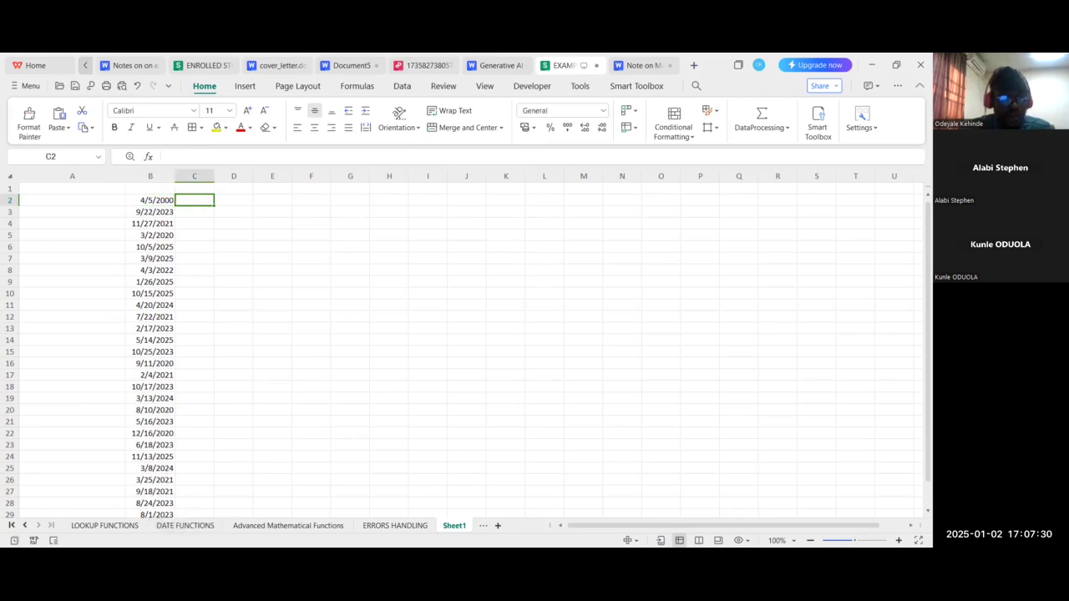
{"action": "left_click", "coordinate": [185, 525]}
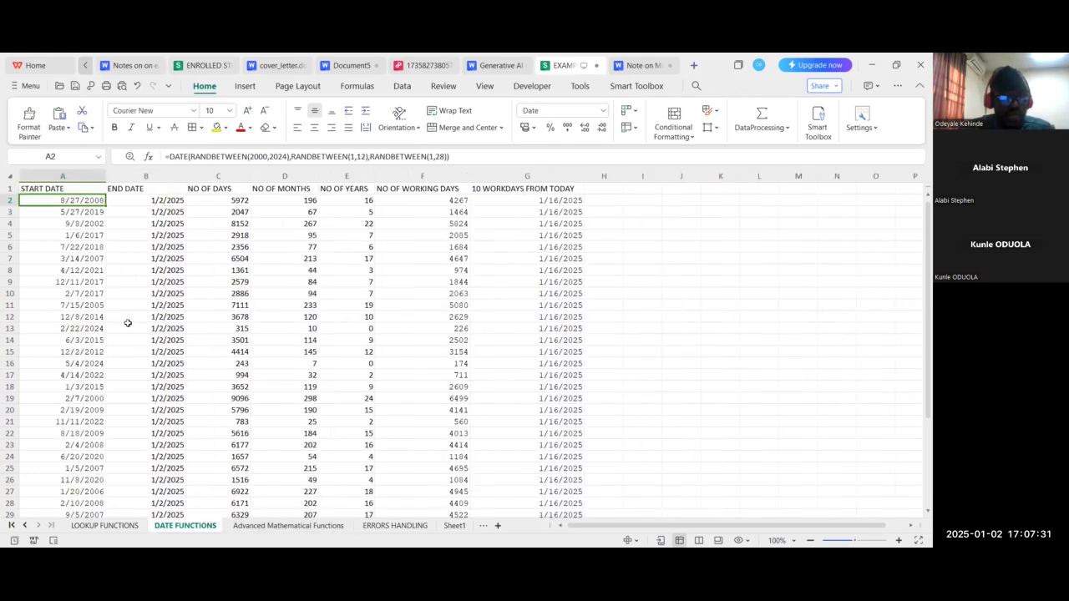
{"action": "left_click", "coordinate": [165, 190]}
{"action": "left_click", "coordinate": [216, 190]}
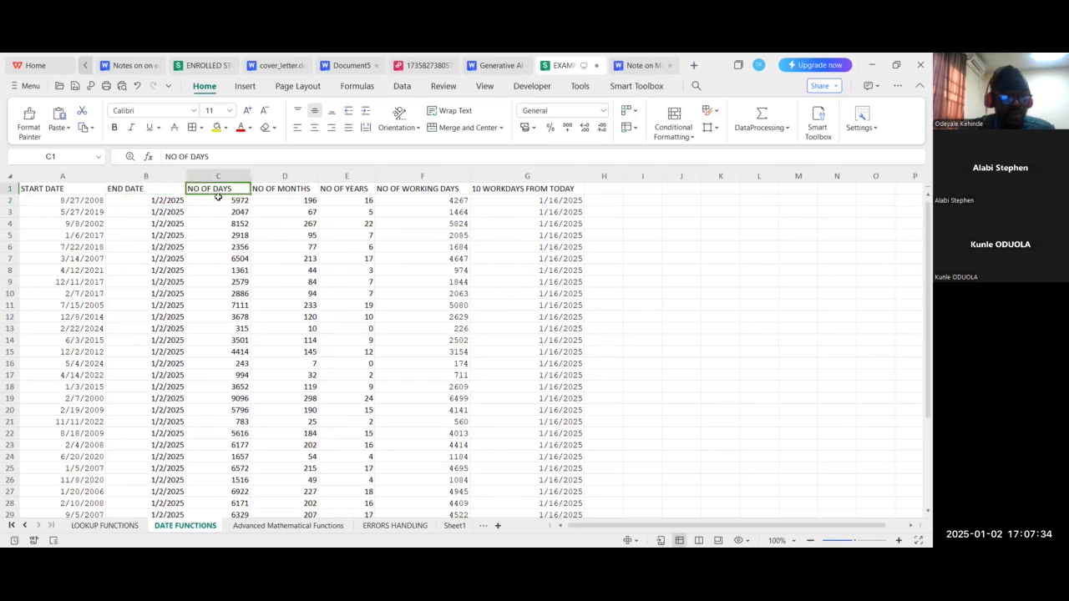
{"action": "left_click", "coordinate": [218, 200]}
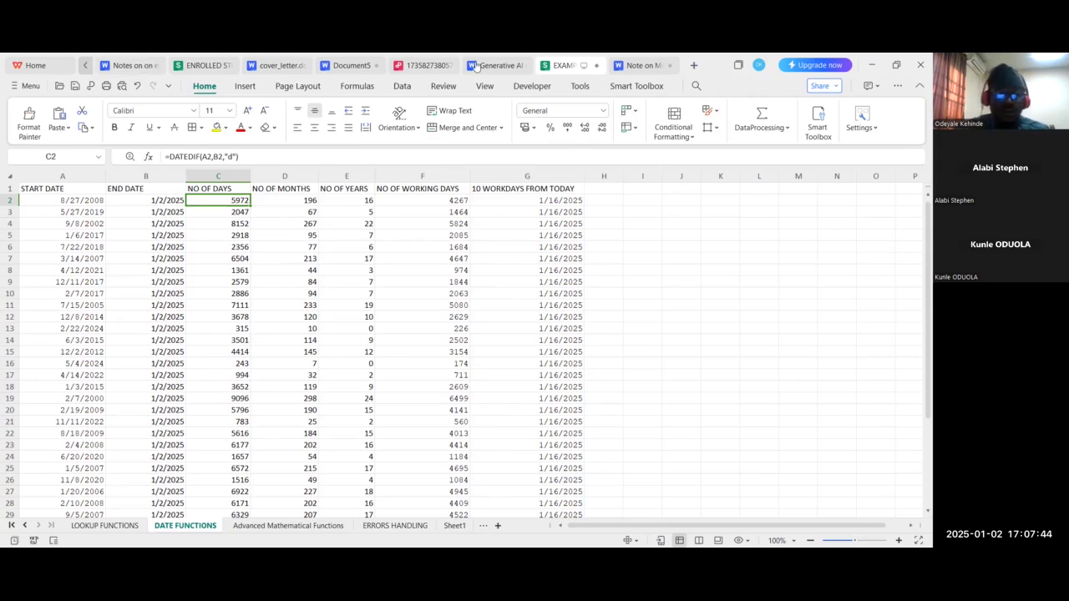
Widen column C on Sheet1 and enter =TODAY() in C2
{"action": "left_click", "coordinate": [455, 525]}
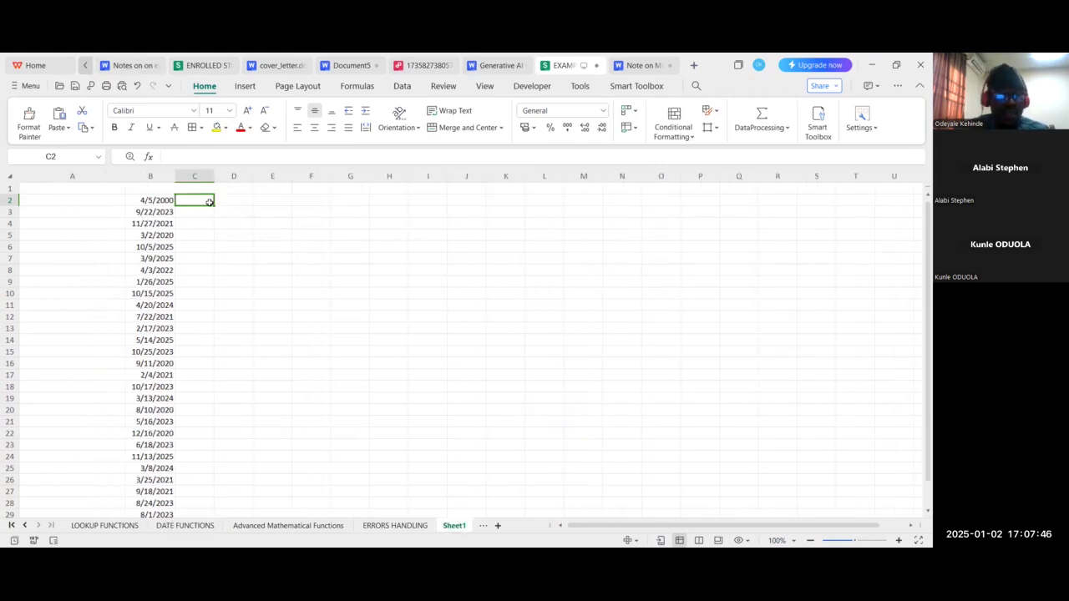
{"action": "left_click_drag", "start_coordinate": [215, 171], "coordinate": [260, 171]}
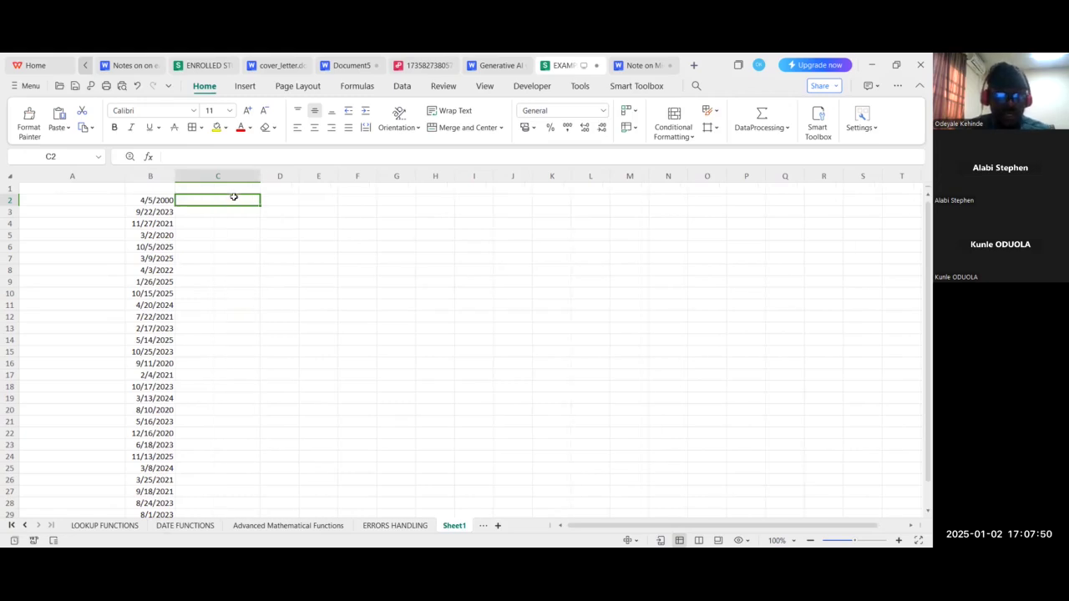
{"action": "type", "text": "="}
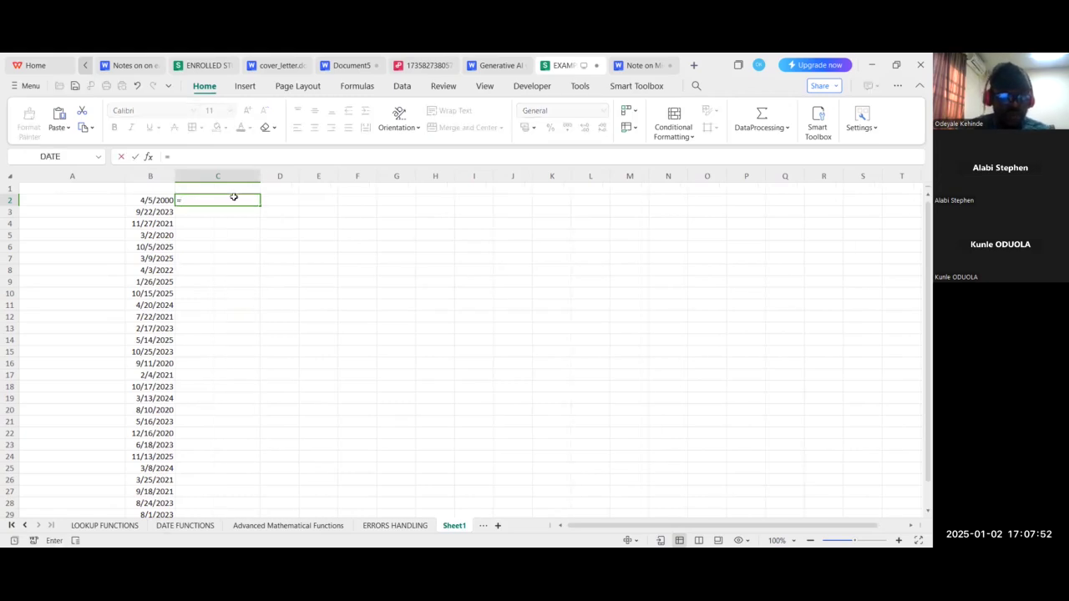
{"action": "type", "text": "TODAY"}
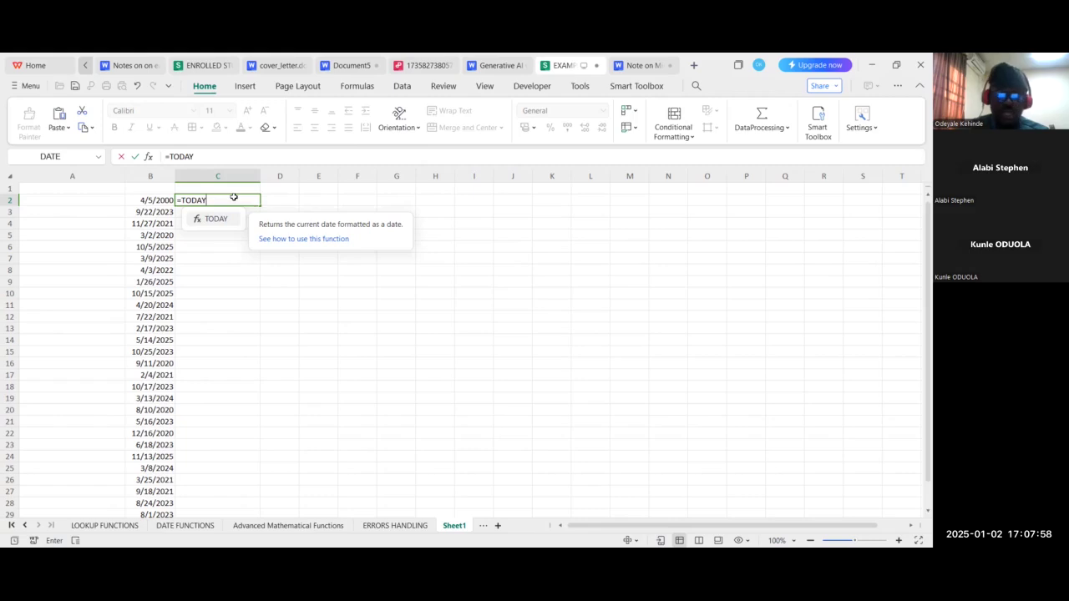
{"action": "type", "text": "()"}
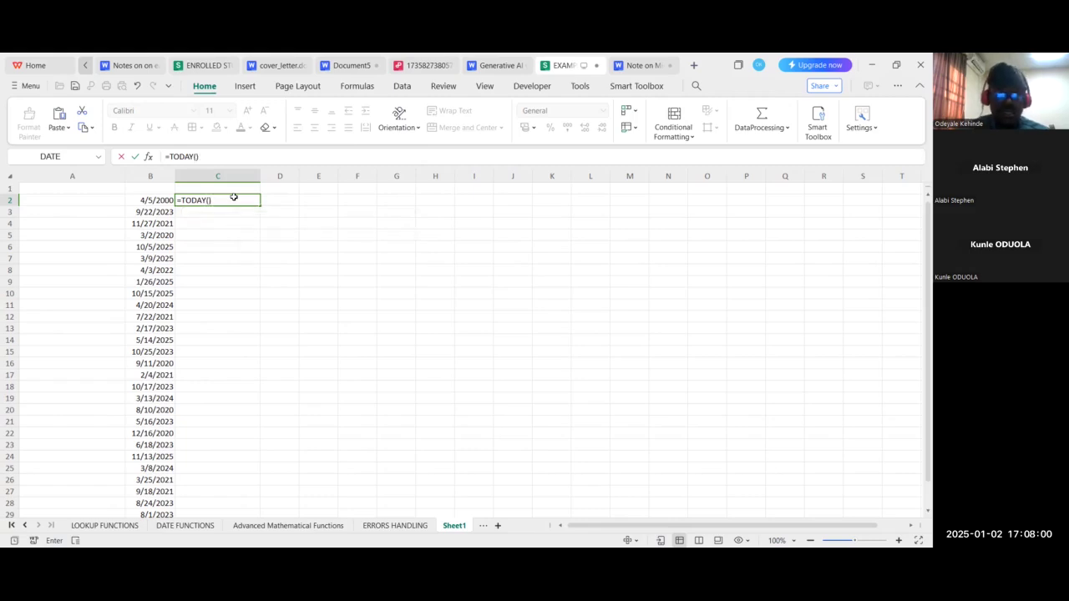
{"action": "key", "text": "Return"}
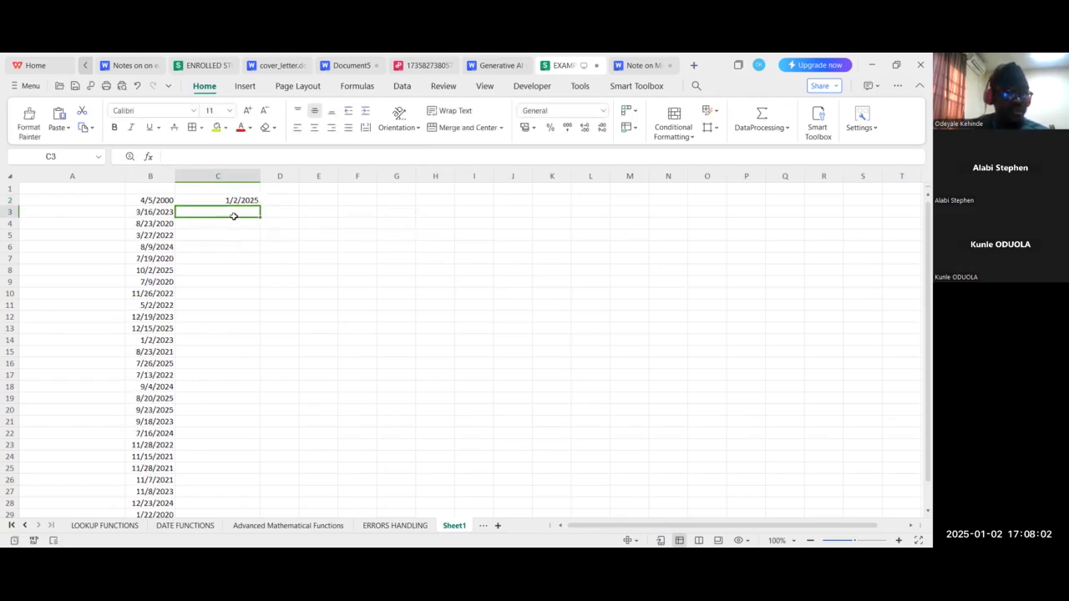
Fill C2's TODAY formula down column C through row 30, clearing the surplus dates in C31:C32
{"action": "left_click", "coordinate": [238, 200]}
{"action": "left_click_drag", "start_coordinate": [259, 205], "coordinate": [247, 504]}
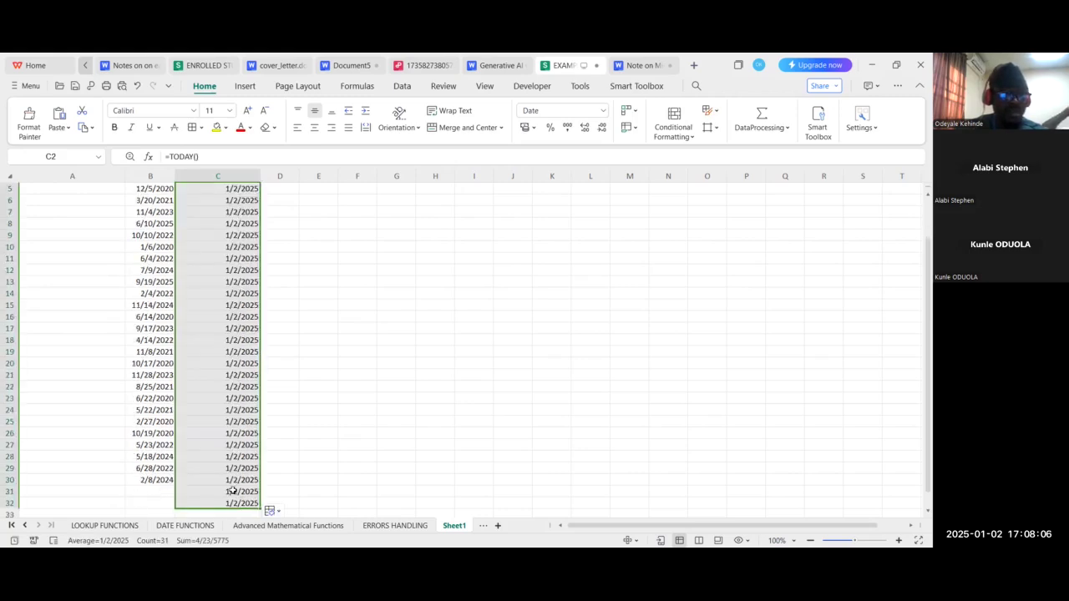
{"action": "left_click_drag", "start_coordinate": [233, 489], "coordinate": [241, 503]}
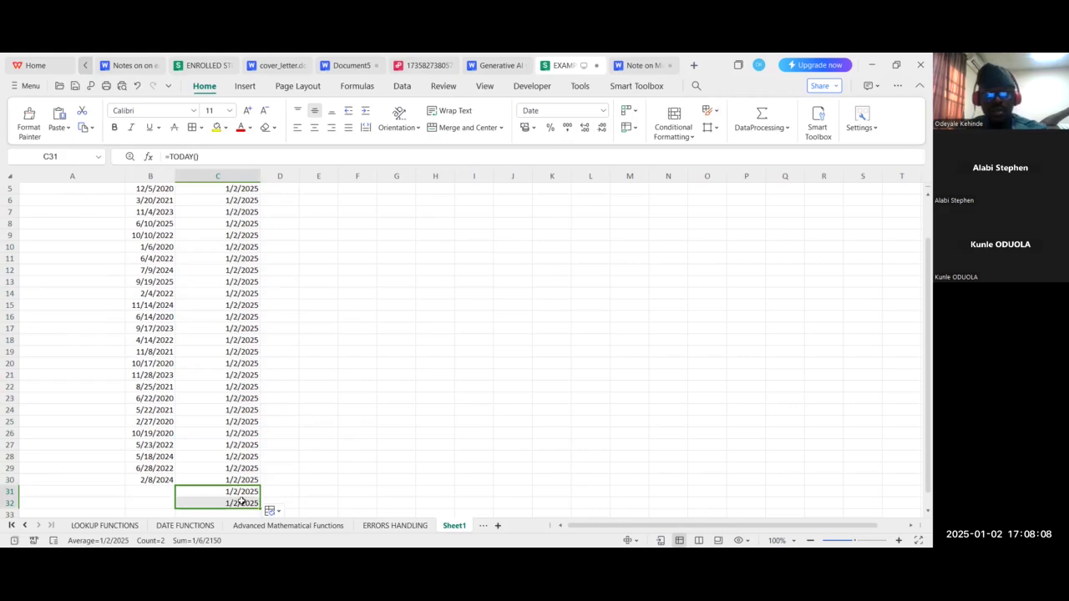
{"action": "key", "text": "Delete"}
{"action": "scroll", "coordinate": [263, 433], "scroll_direction": "up", "scroll_amount": 2}
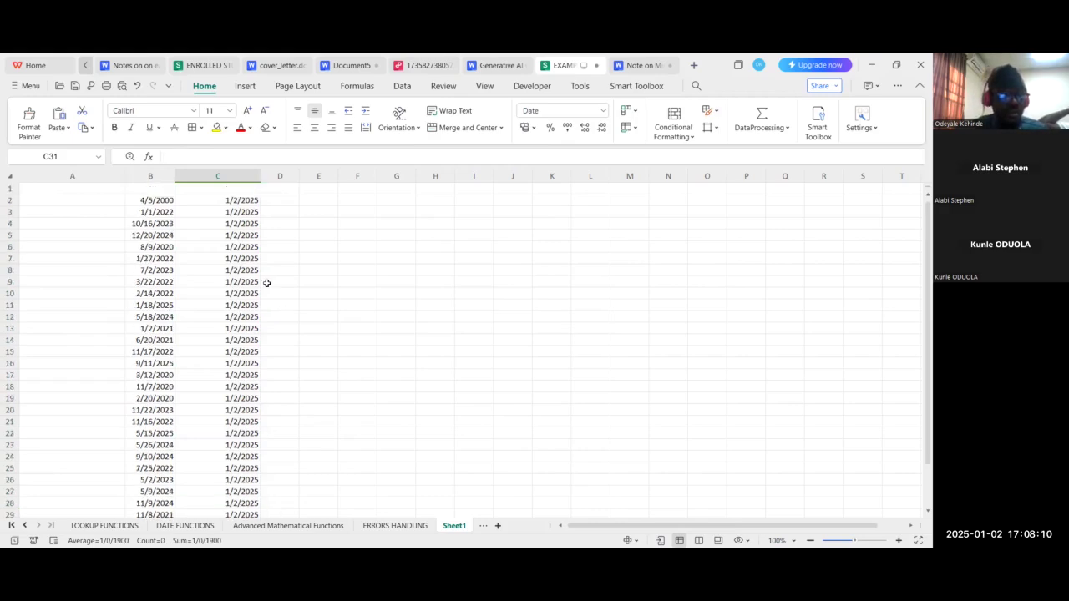
Enter the headings START DATE in B1 and END DATE in C1
{"action": "left_click", "coordinate": [132, 192]}
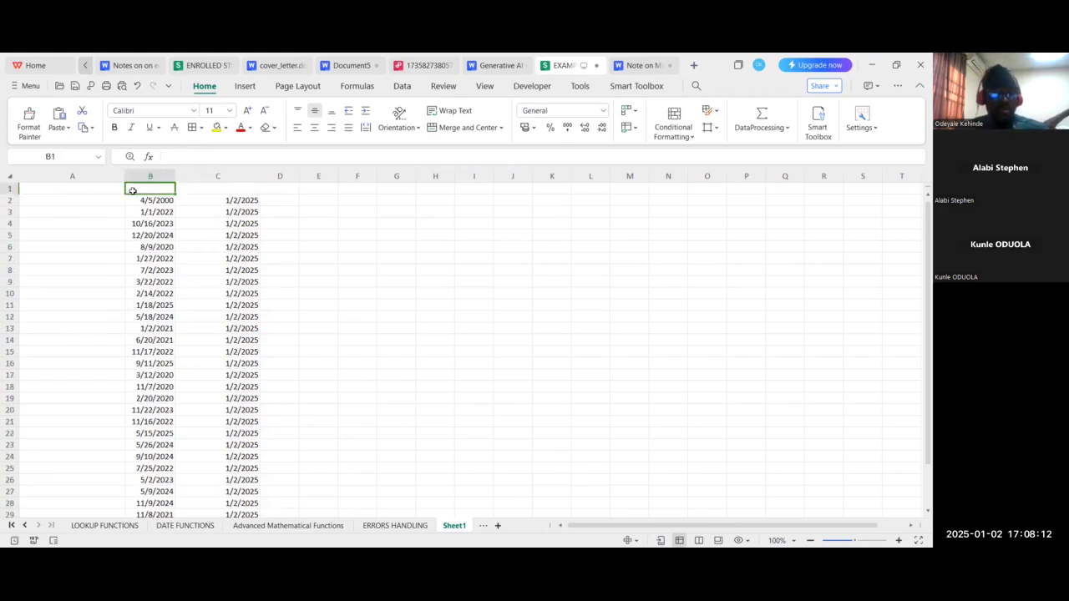
{"action": "type", "text": "S"}
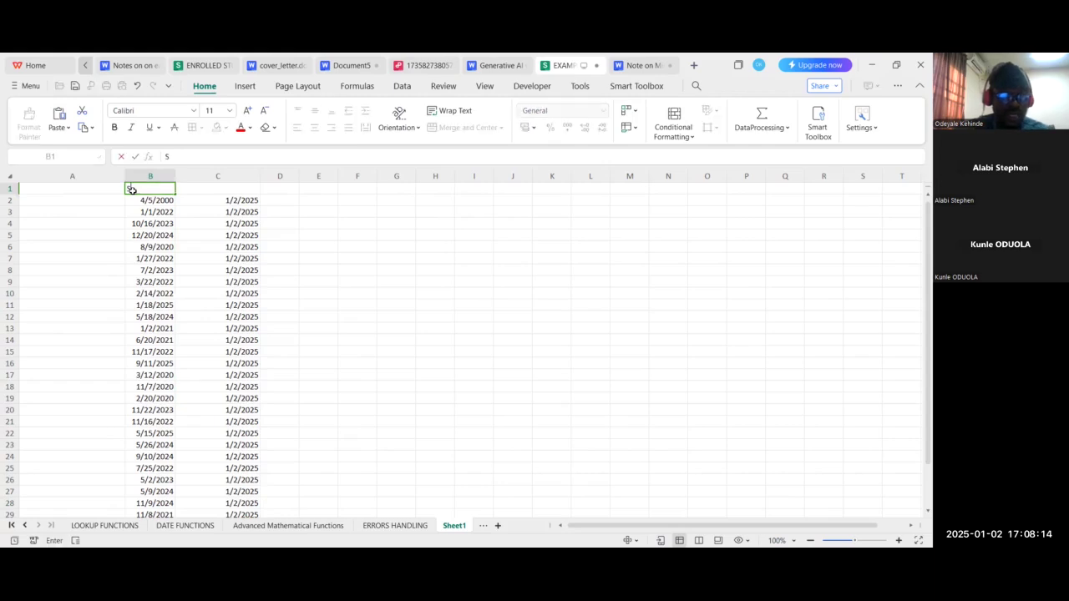
{"action": "type", "text": "TART DATE"}
{"action": "left_click", "coordinate": [191, 186]}
{"action": "type", "text": "END DATE"}
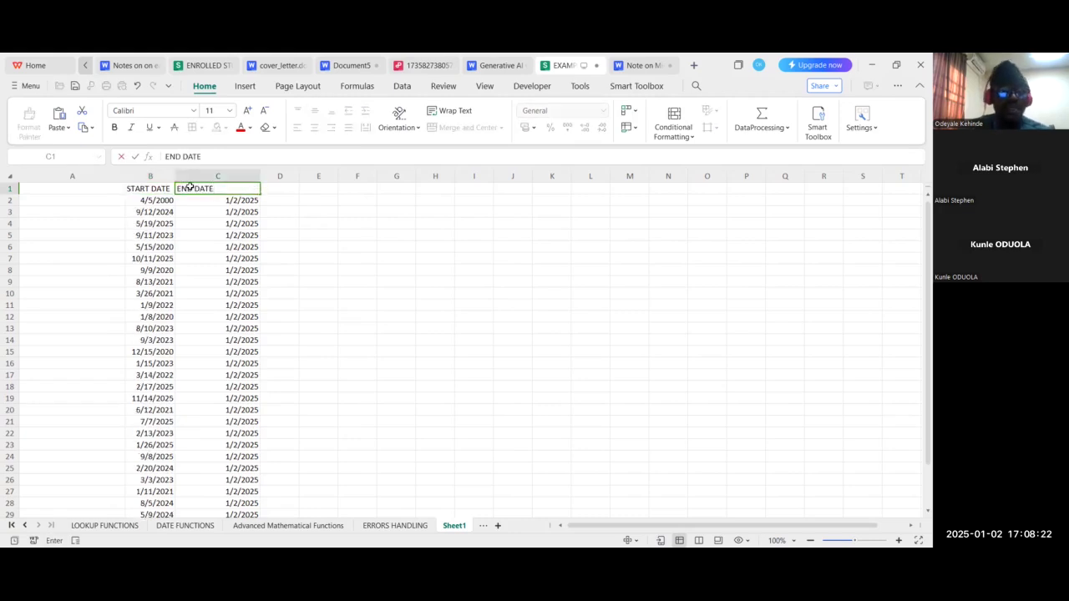
Widen column D and enter the heading NO OF YEARS in D1
{"action": "left_click", "coordinate": [276, 190]}
{"action": "left_click_drag", "start_coordinate": [298, 175], "coordinate": [314, 176]}
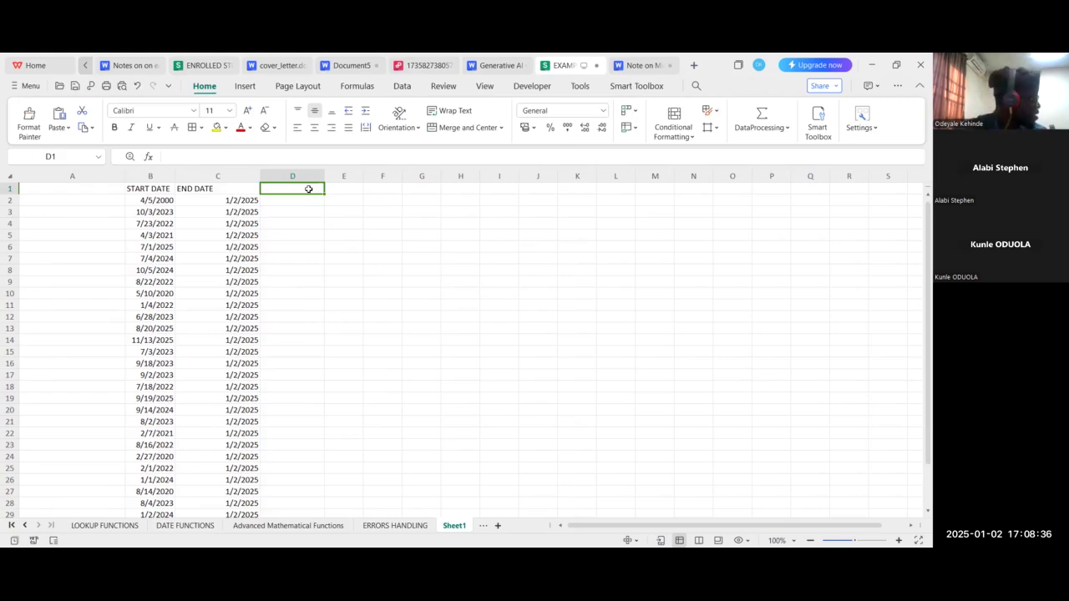
{"action": "type", "text": "NO"}
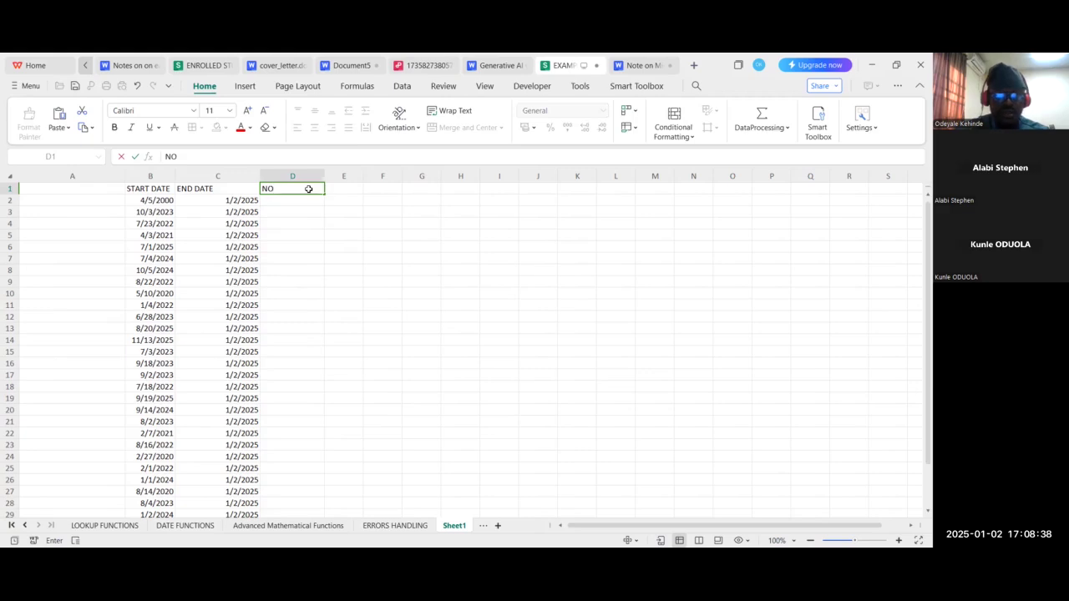
{"action": "type", "text": " OF YEAR"}
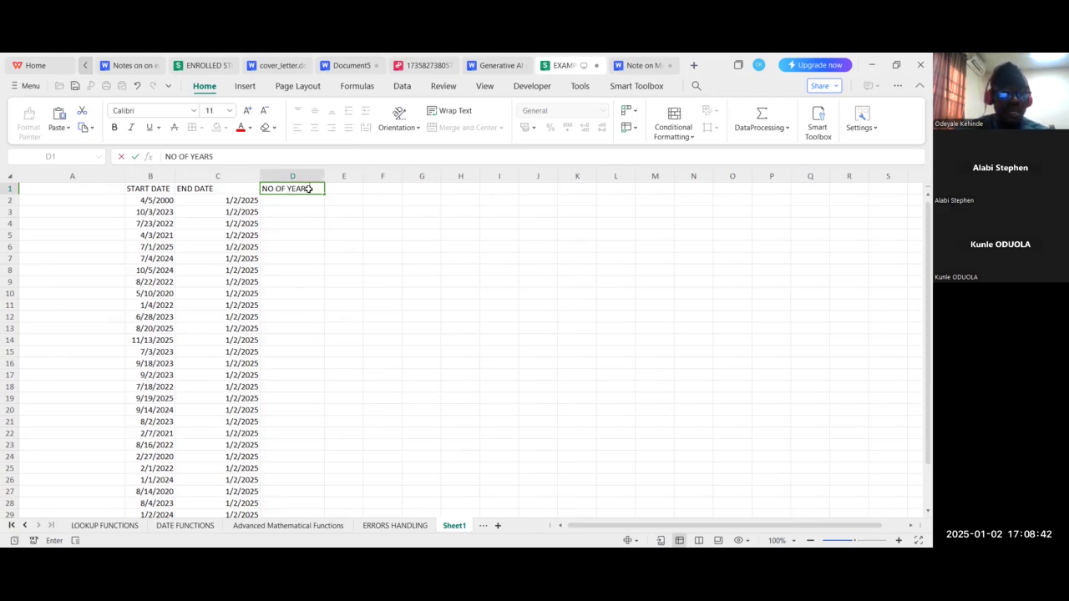
{"action": "type", "text": "S"}
{"action": "left_click", "coordinate": [308, 203]}
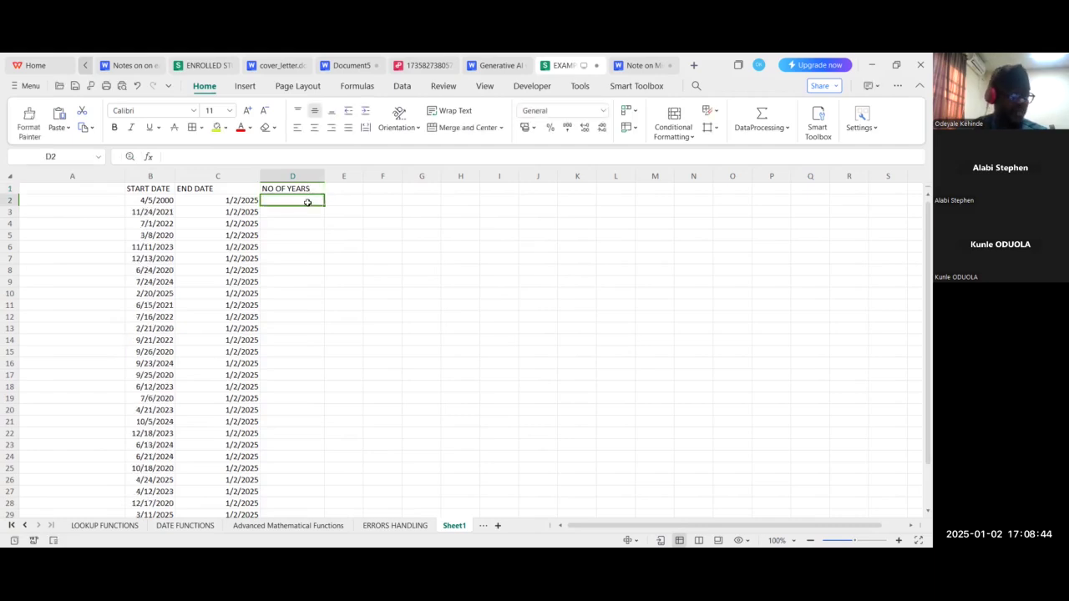
Begin a DATEDIF formula in D2 of Sheet1 with B2 as the start date and C2 as the end date
{"action": "left_click", "coordinate": [177, 526]}
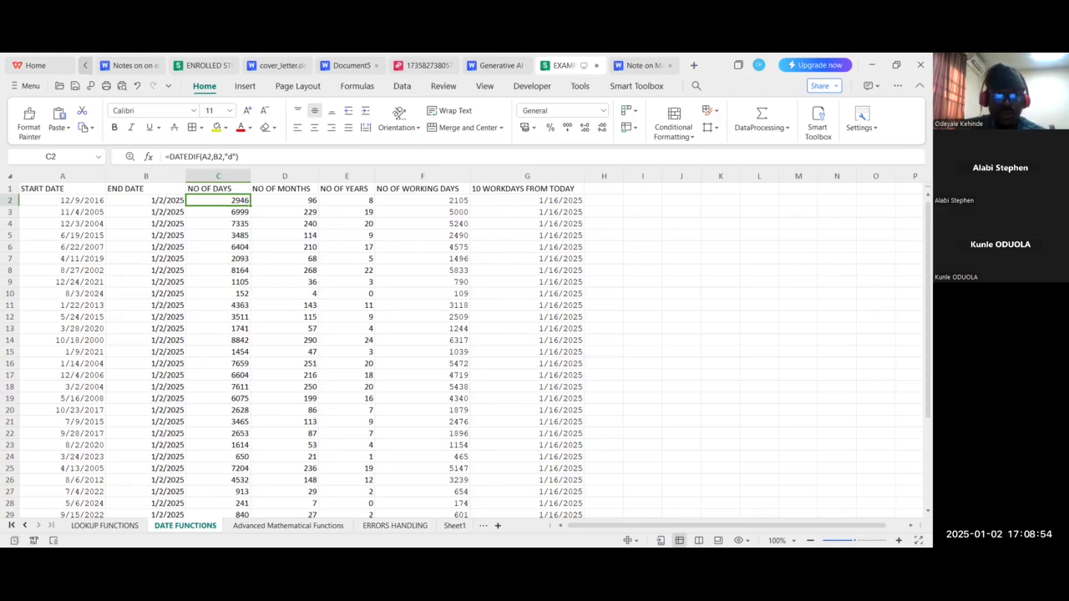
{"action": "left_click", "coordinate": [455, 525]}
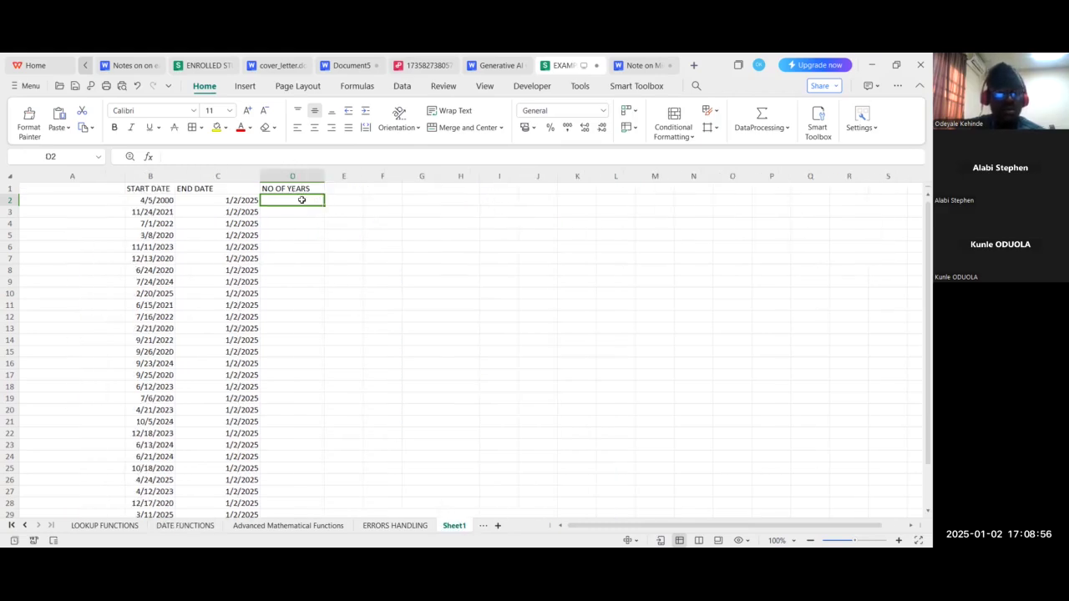
{"action": "type", "text": "="}
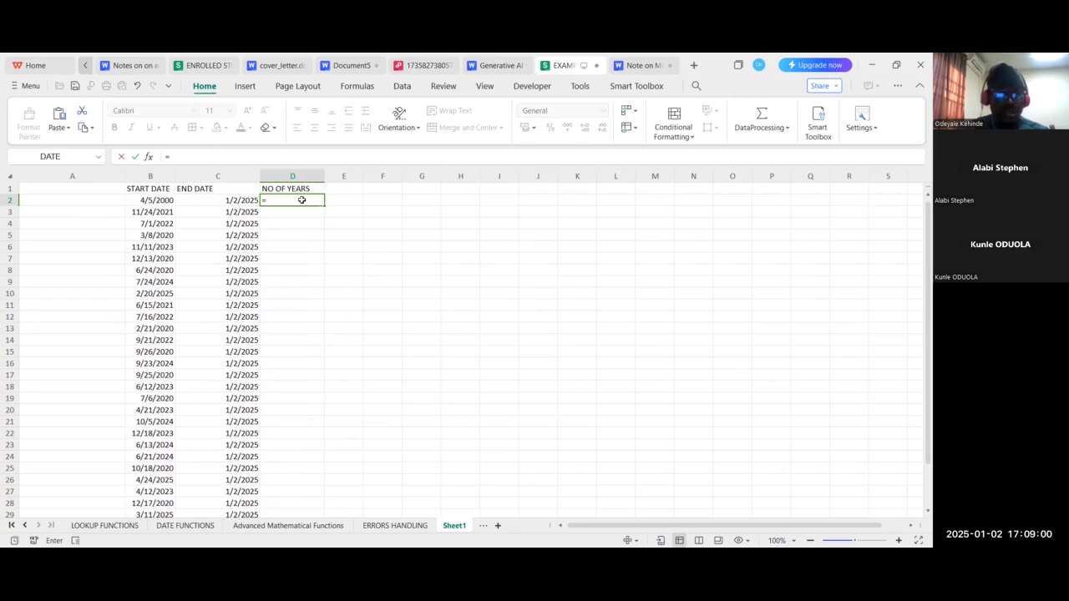
{"action": "type", "text": "DATEDIF"}
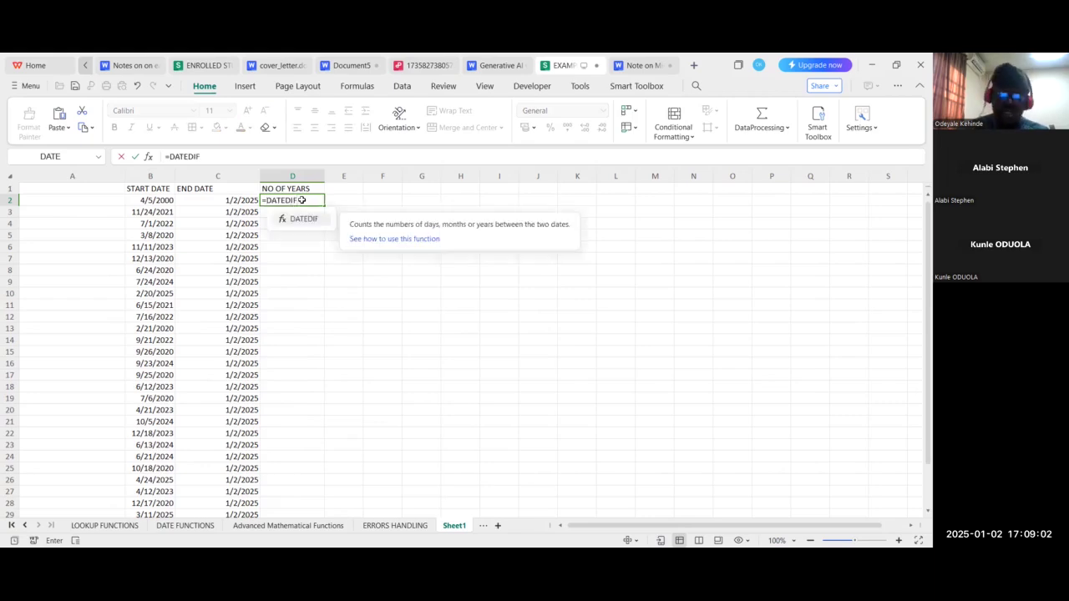
{"action": "type", "text": "("}
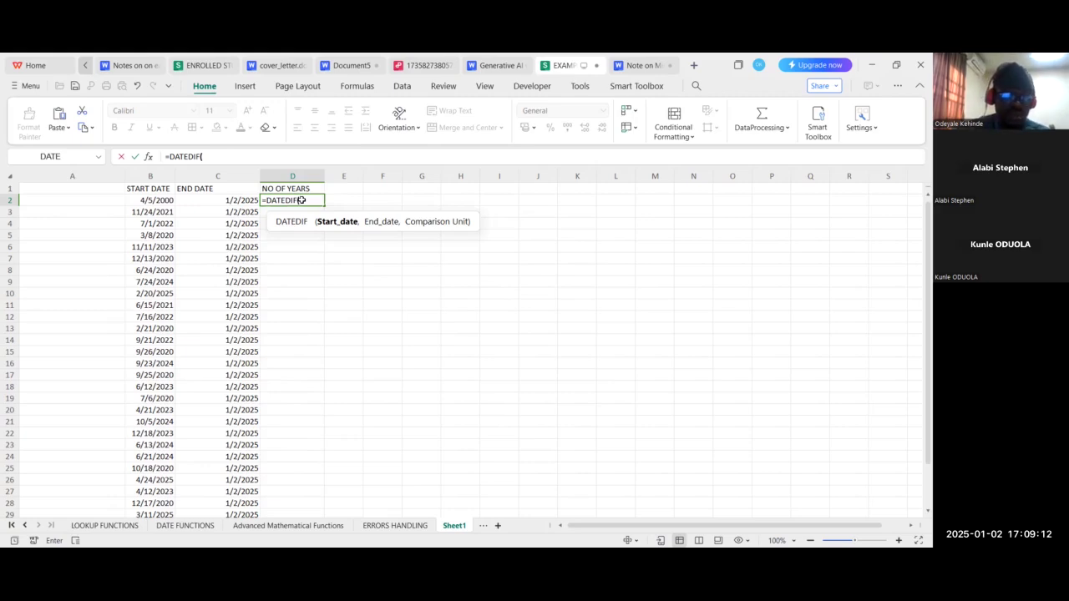
{"action": "type", "text": "B2"}
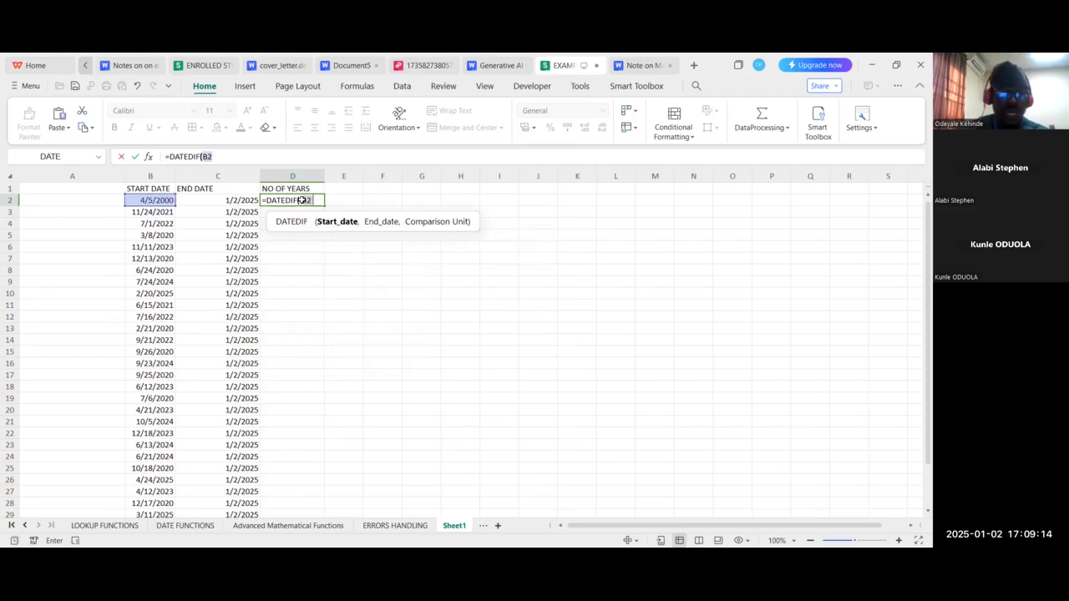
{"action": "type", "text": ","}
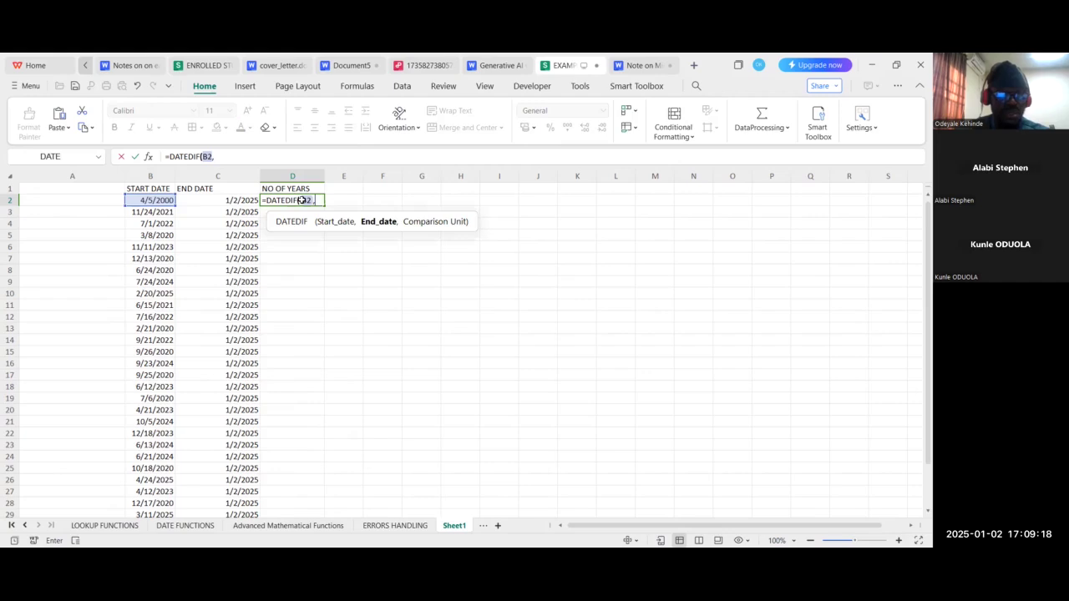
{"action": "type", "text": "C2"}
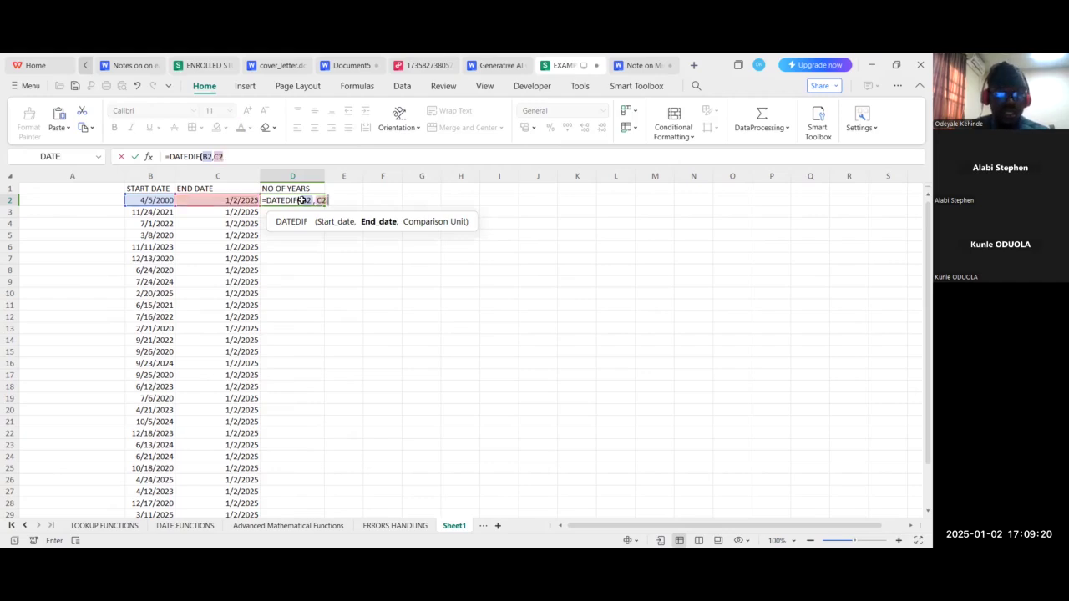
Complete the DATEDIF formula in D2 with "Y" as the comparison unit
{"action": "type", "text": ","}
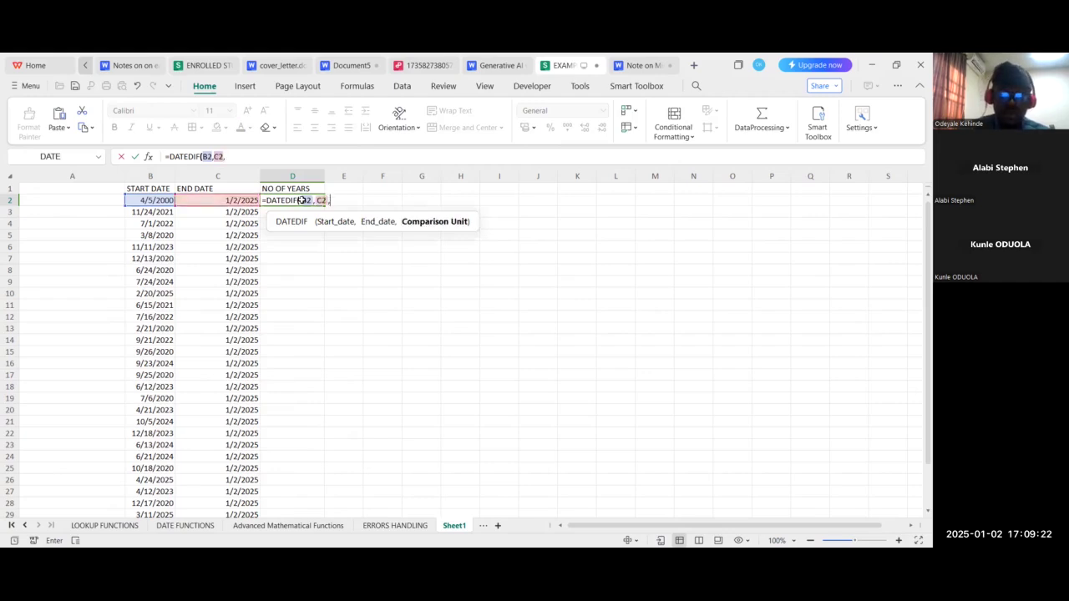
{"action": "type", "text": "\""}
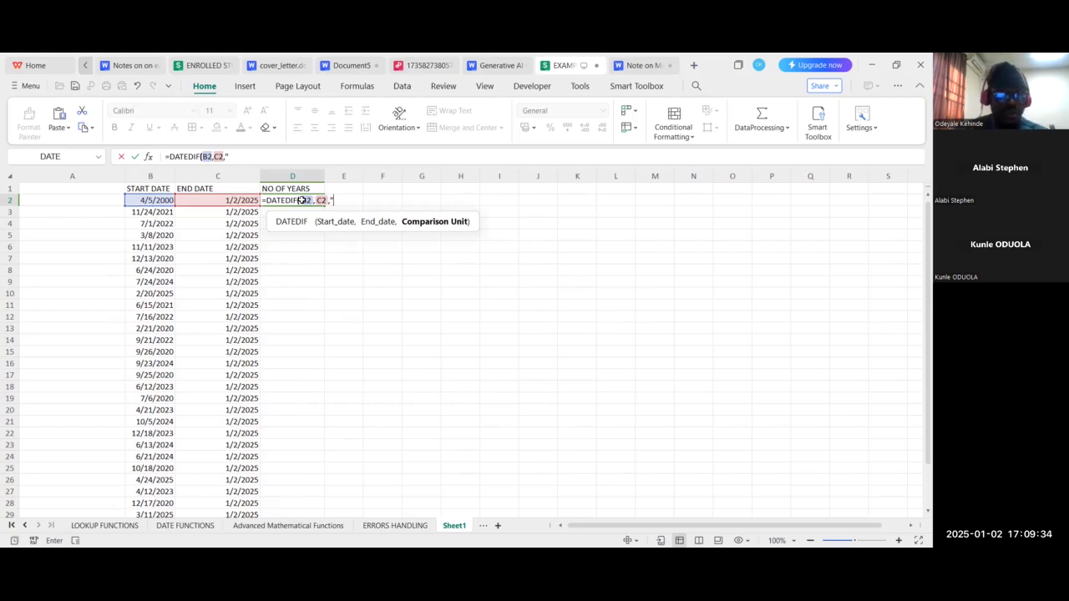
{"action": "type", "text": "Y"}
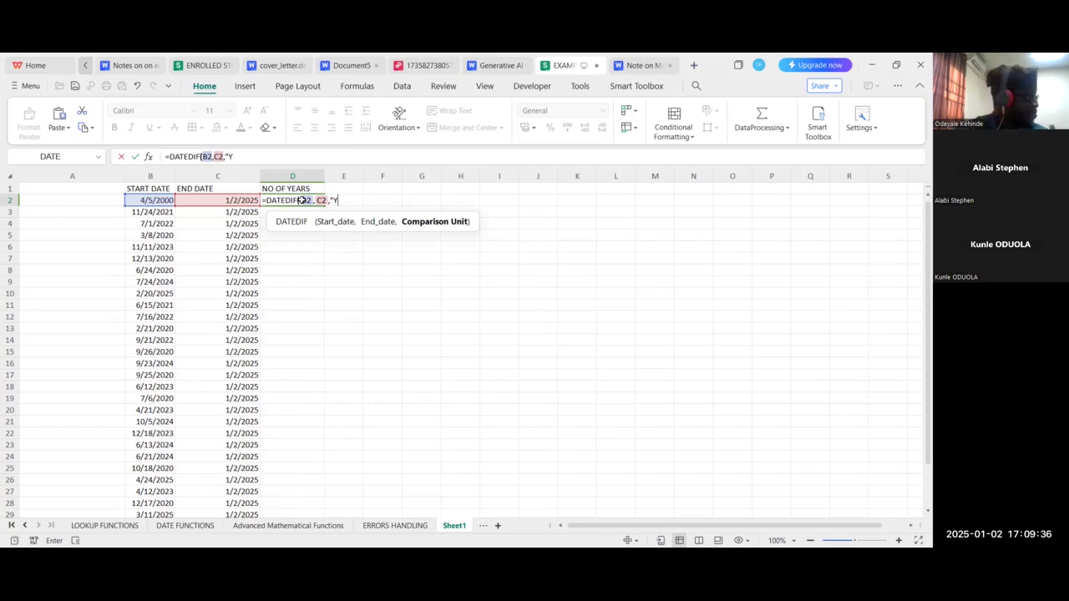
{"action": "type", "text": "\""}
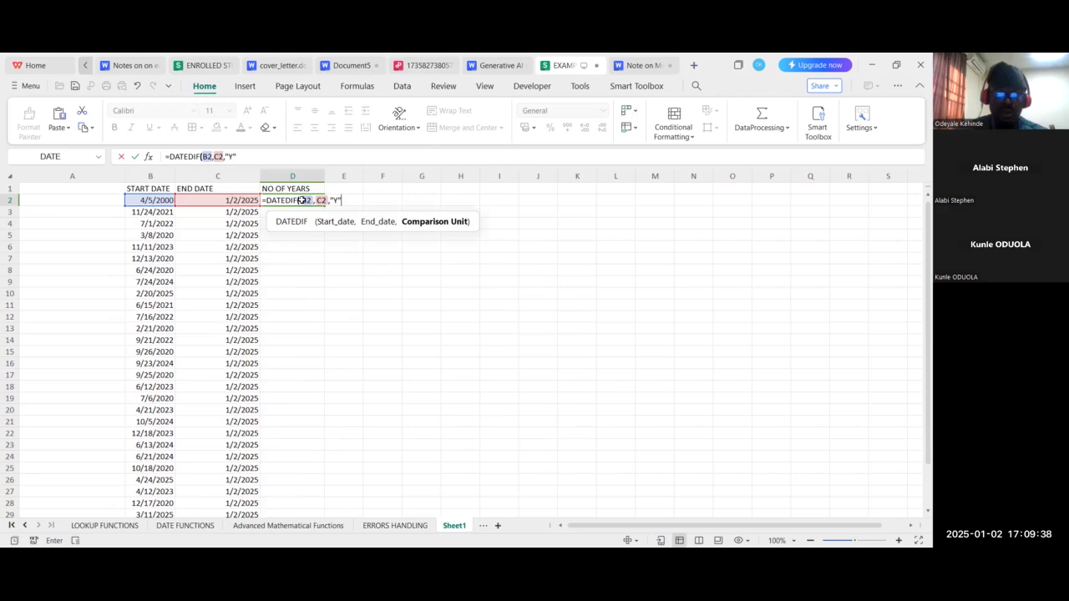
{"action": "type", "text": ")"}
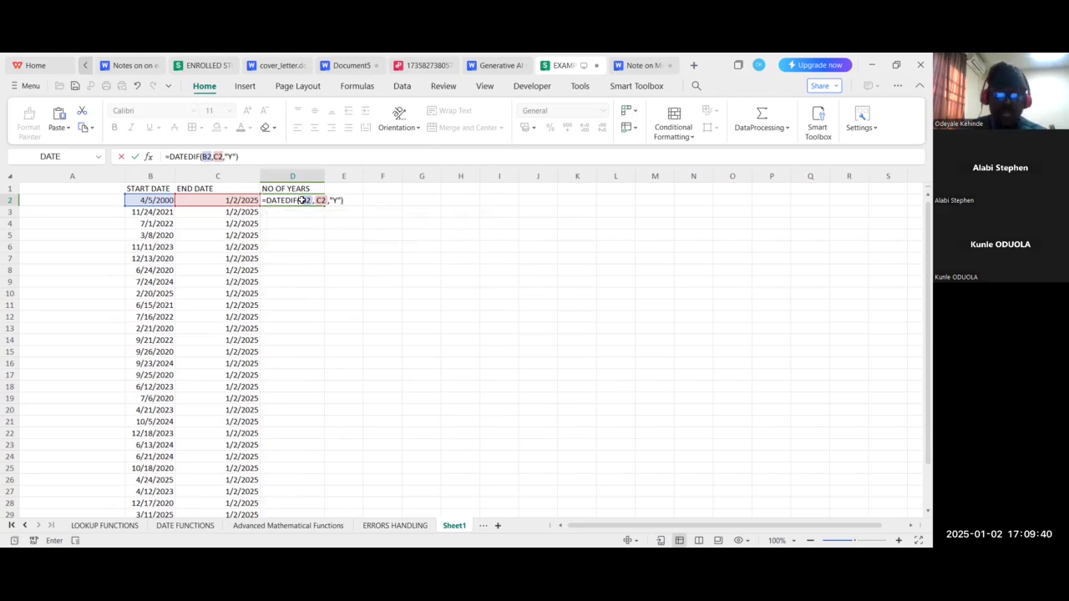
{"action": "key", "text": "Return"}
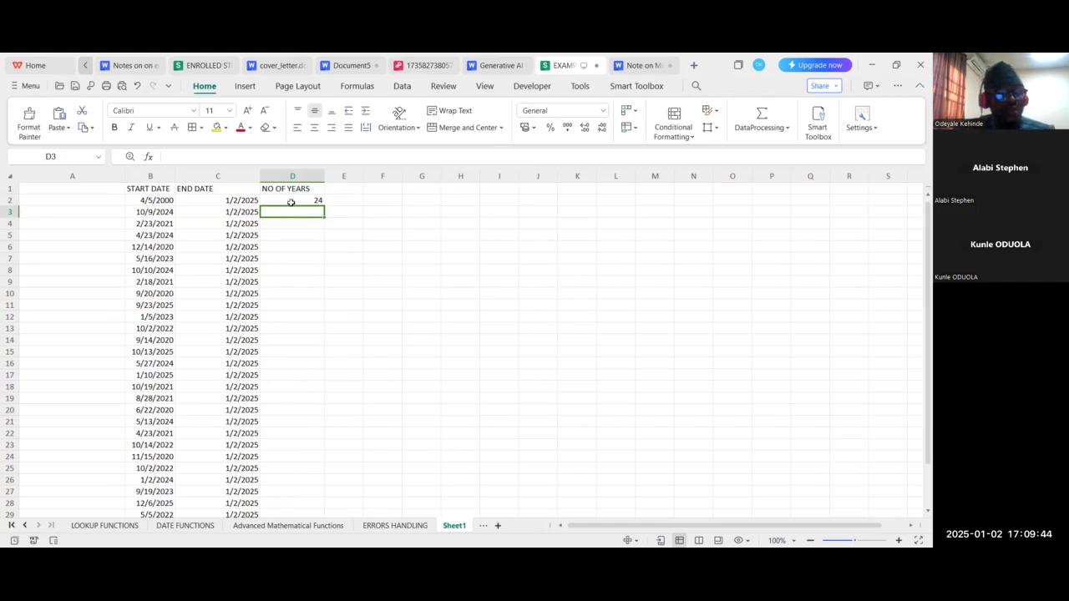
Check the dates in B2 and C2, and fill D2's DATEDIF formula down column D through row 30
{"action": "left_click", "coordinate": [161, 202]}
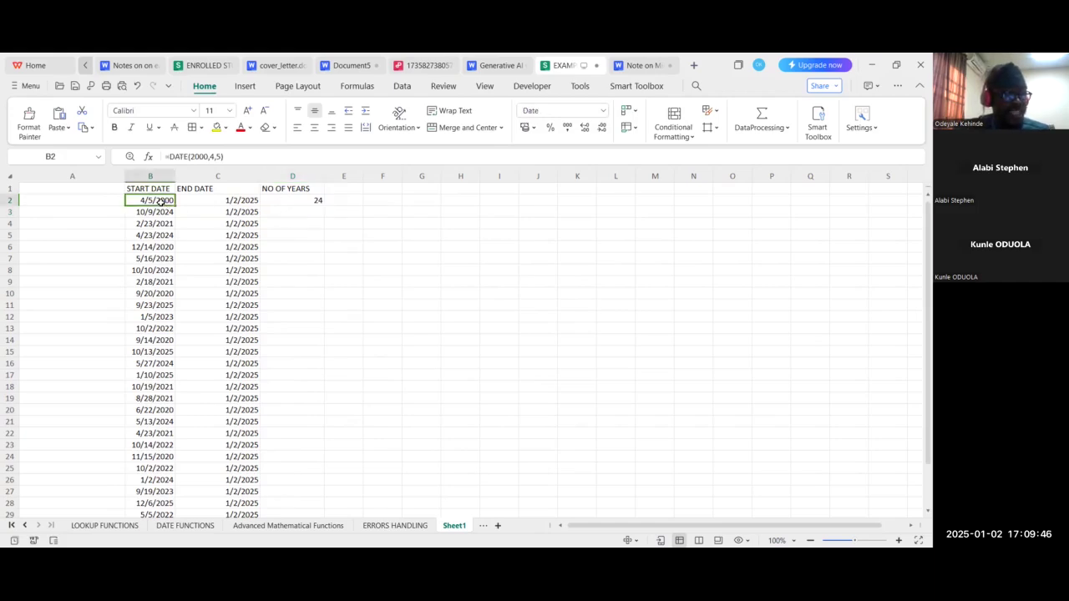
{"action": "left_click", "coordinate": [257, 200]}
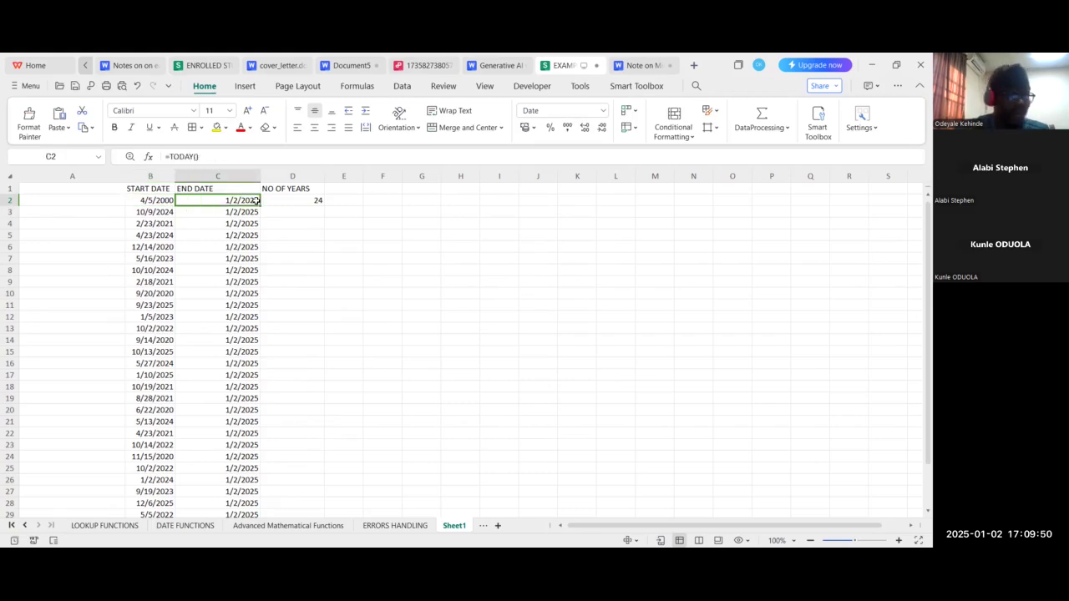
{"action": "left_click", "coordinate": [310, 204]}
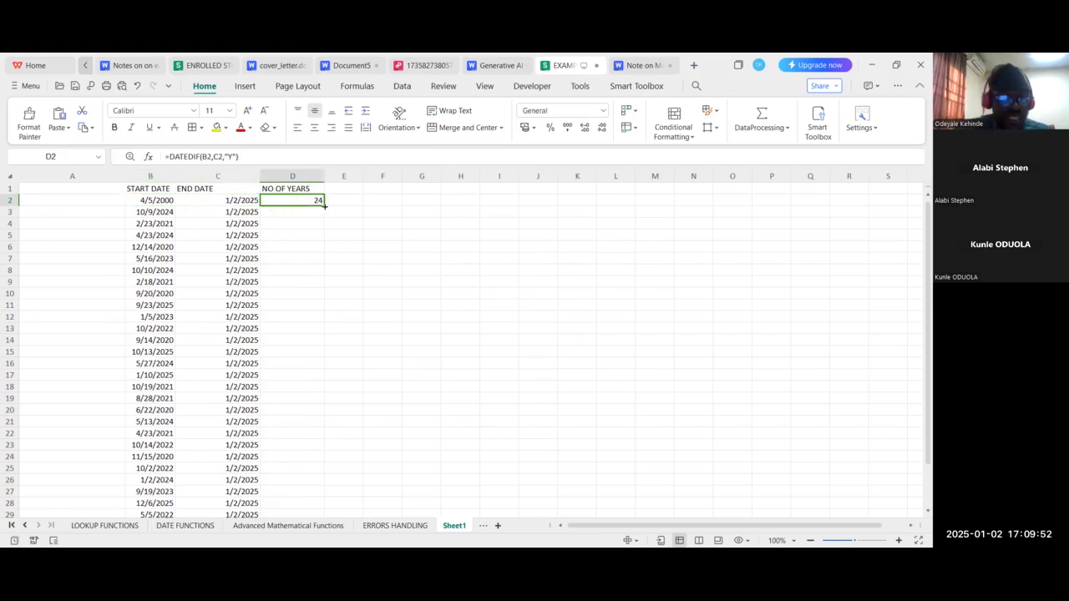
{"action": "left_click_drag", "start_coordinate": [325, 206], "coordinate": [325, 524]}
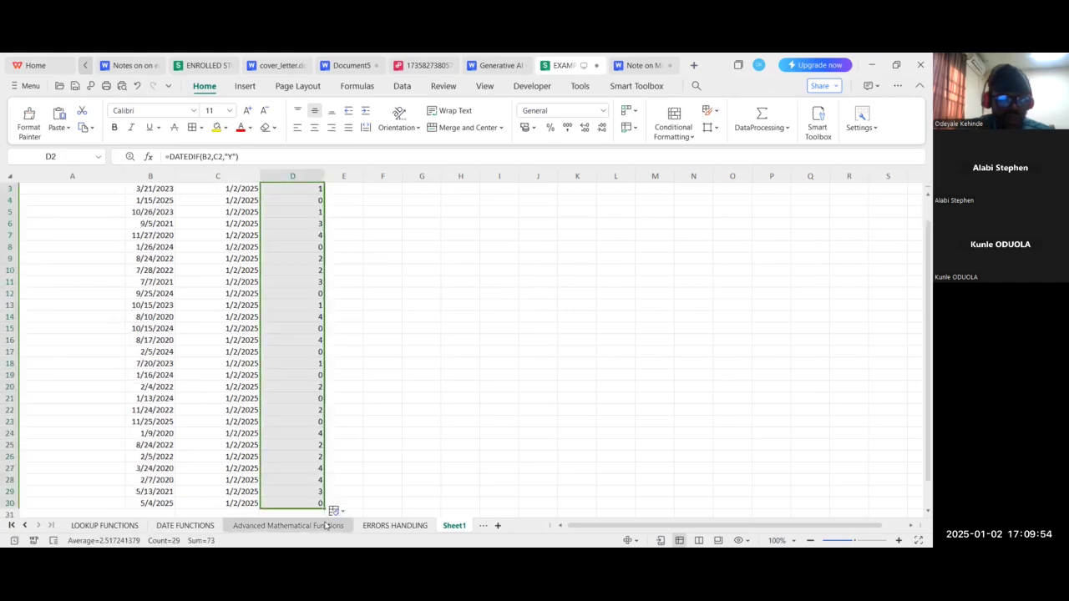
{"action": "scroll", "coordinate": [361, 463], "scroll_direction": "up", "scroll_amount": 1}
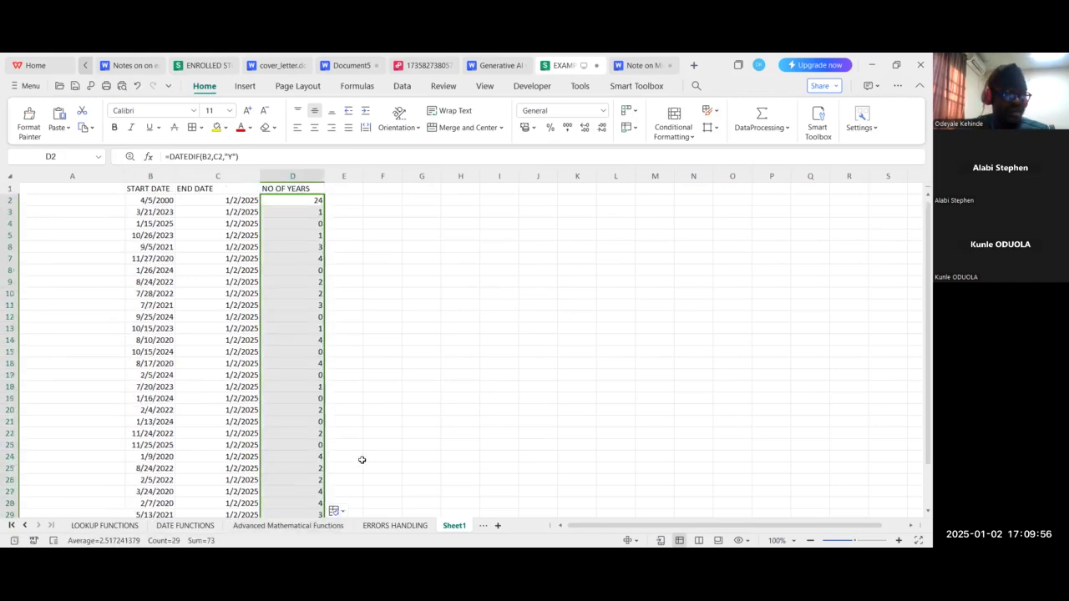
{"action": "left_click", "coordinate": [315, 316]}
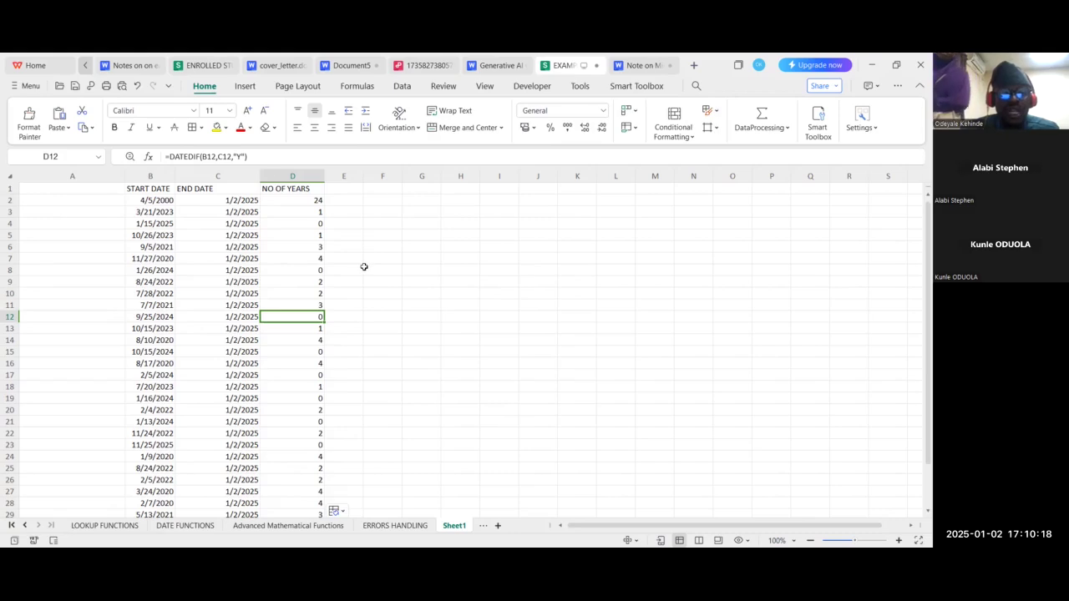
Enter the heading NO OF MONTHS in E1 and widen column E to fit it
{"action": "left_click", "coordinate": [351, 189]}
{"action": "left_click_drag", "start_coordinate": [364, 177], "coordinate": [380, 180]}
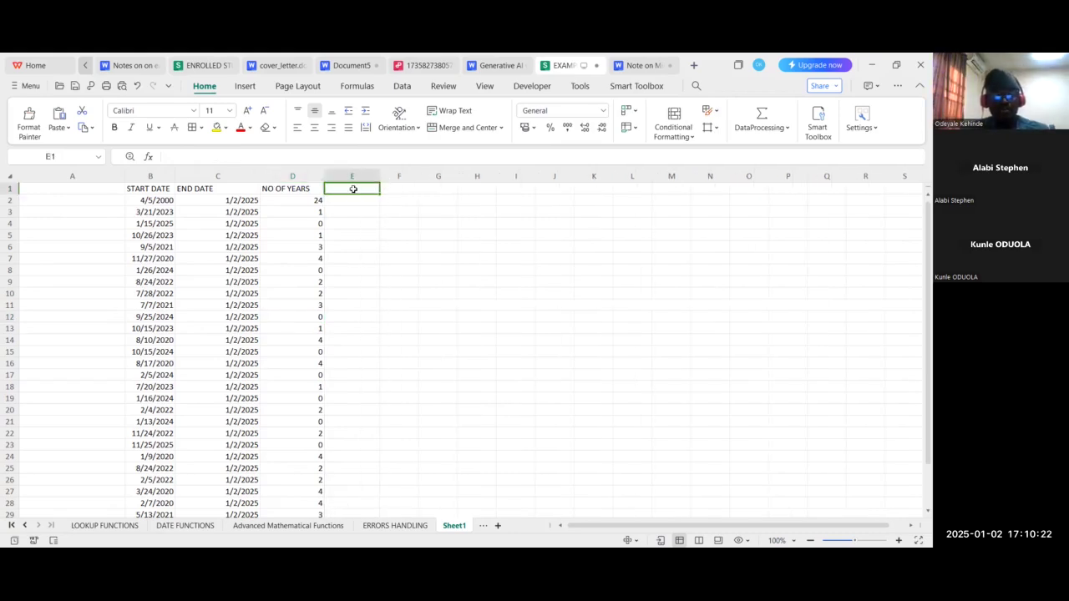
{"action": "type", "text": "NO OF"}
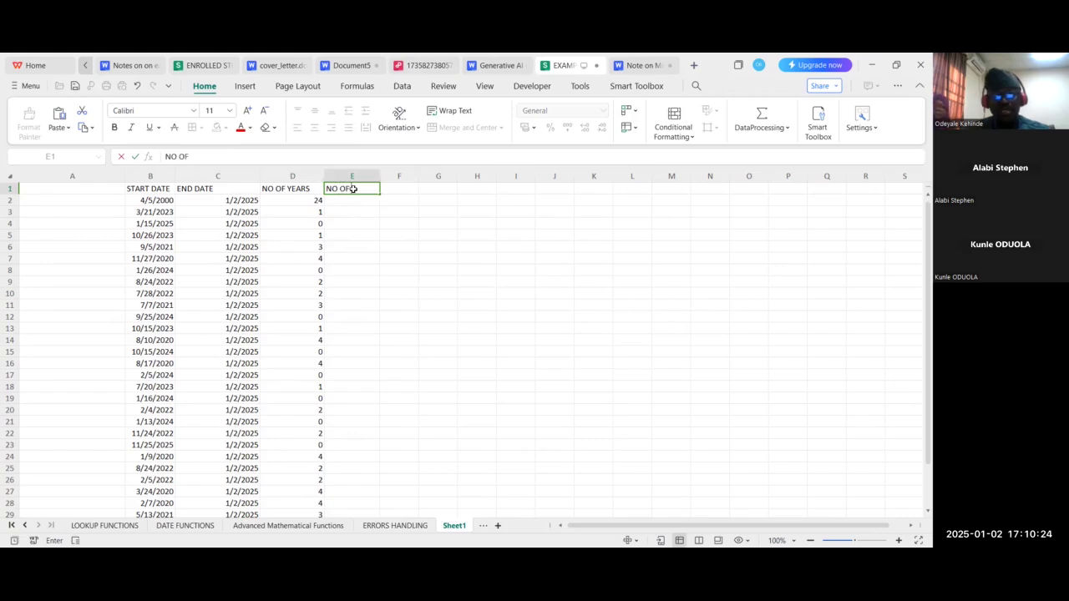
{"action": "type", "text": " MONTHD"}
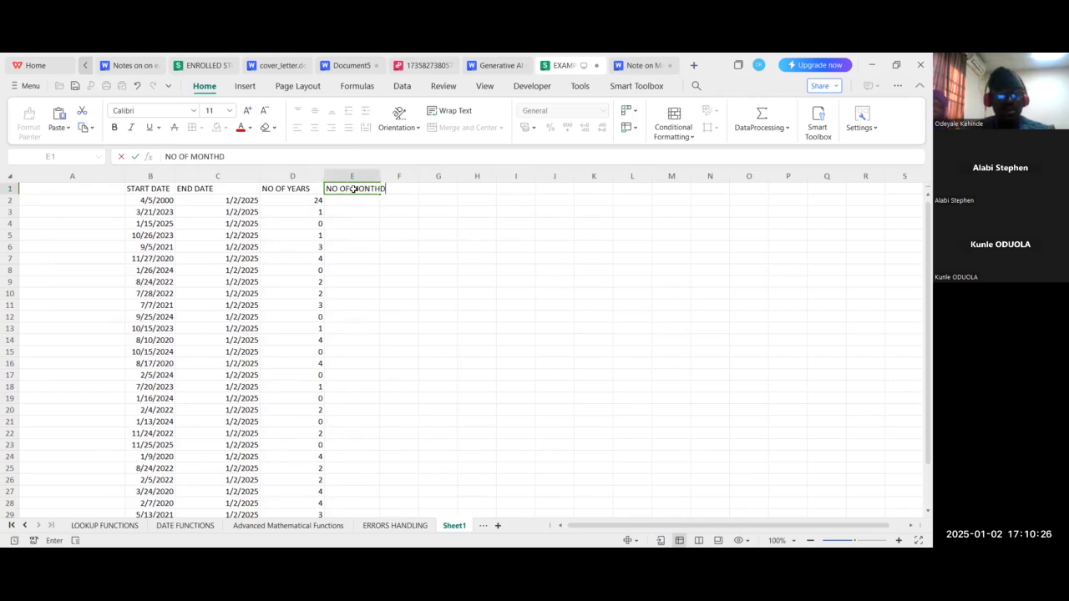
{"action": "key", "text": "BackSpace"}
{"action": "type", "text": "S"}
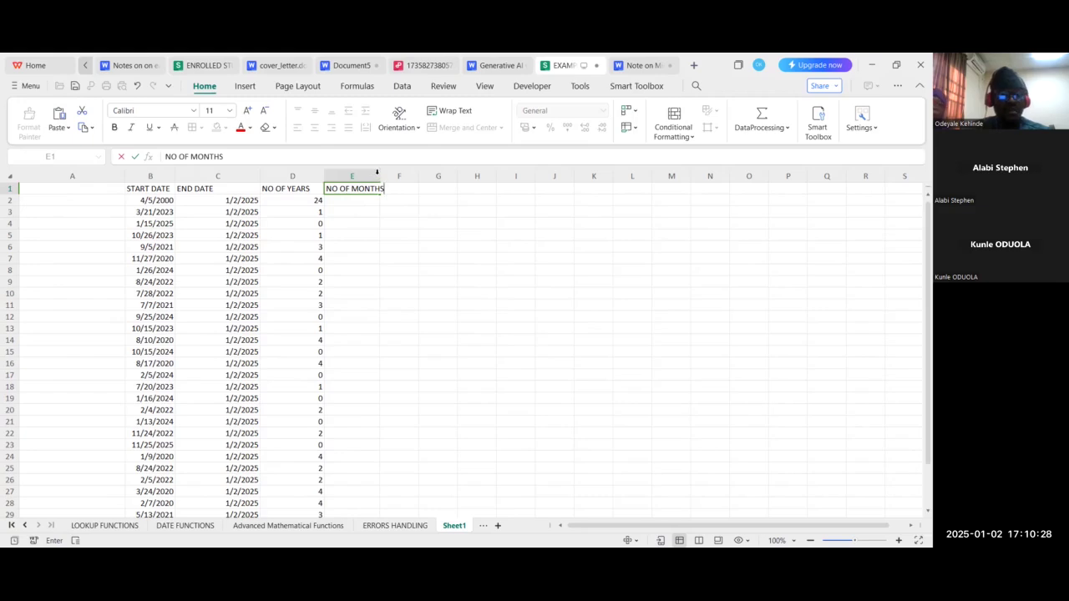
{"action": "left_click_drag", "start_coordinate": [380, 171], "coordinate": [398, 174]}
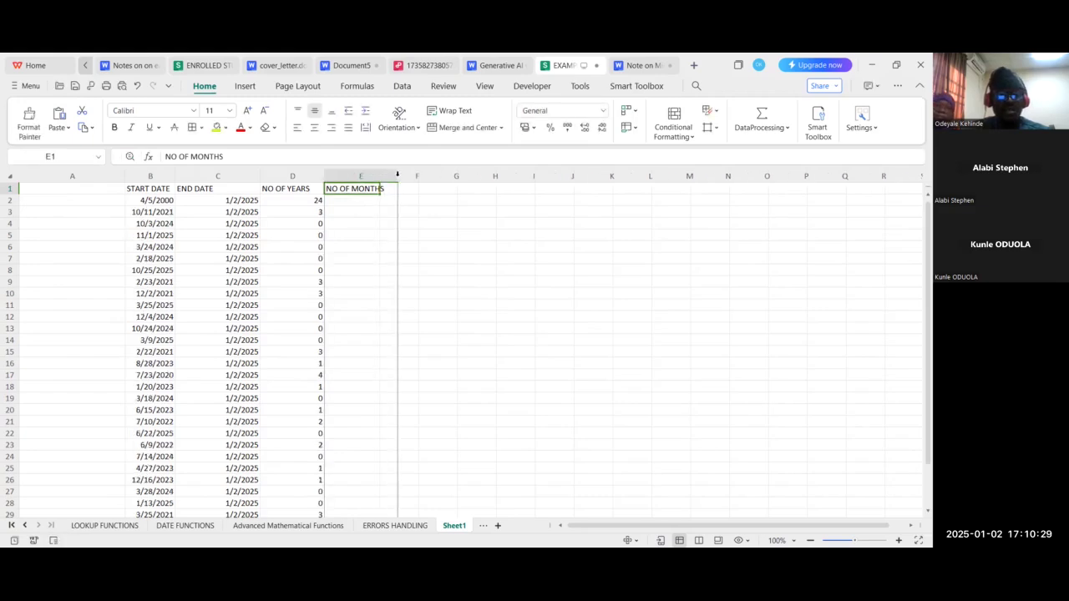
Enter the formula =DATEDIF(B2,C2,"m") in E2 to calculate the months between the start and end dates
{"action": "left_click", "coordinate": [357, 200]}
{"action": "type", "text": "="}
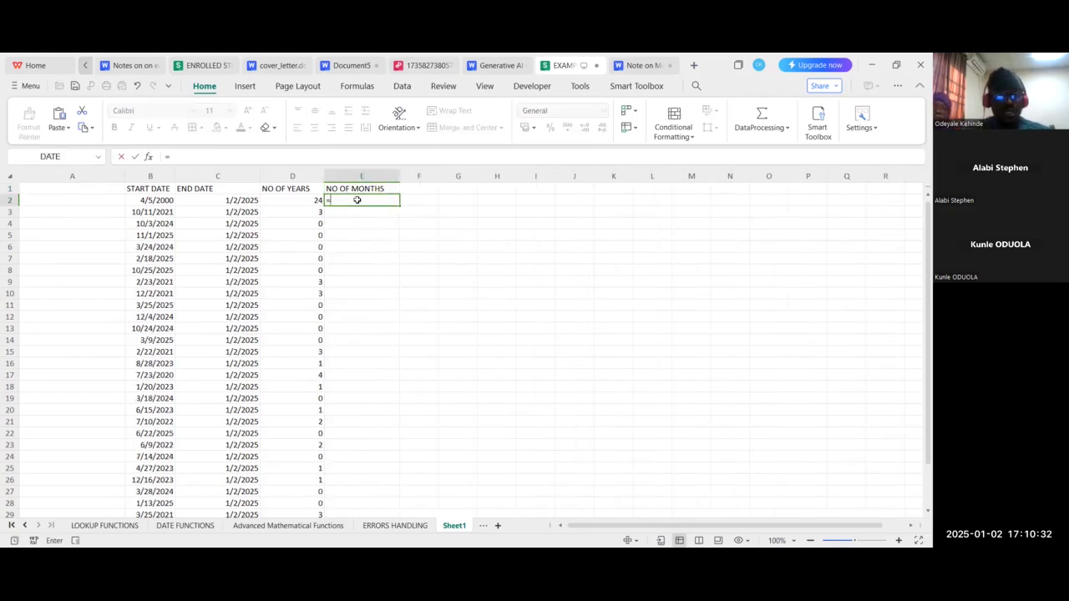
{"action": "type", "text": "DATED"}
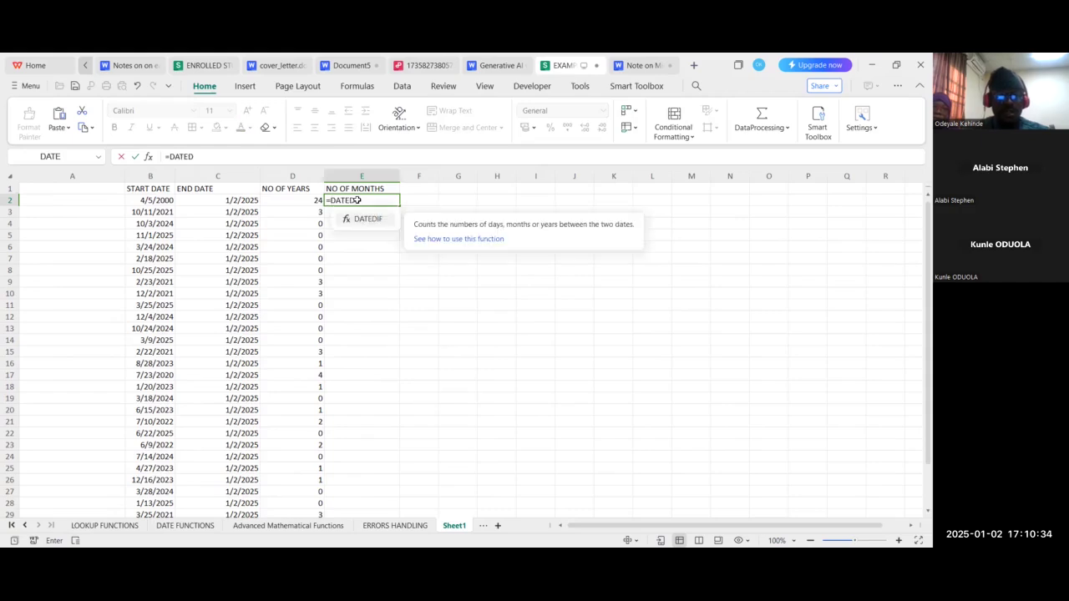
{"action": "type", "text": "IF"}
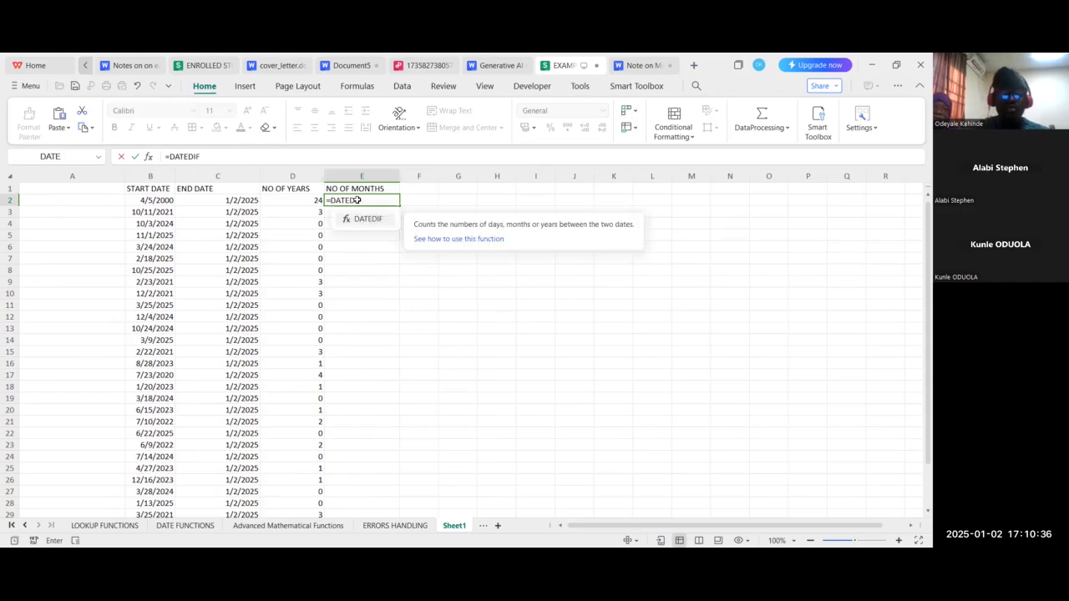
{"action": "type", "text": "("}
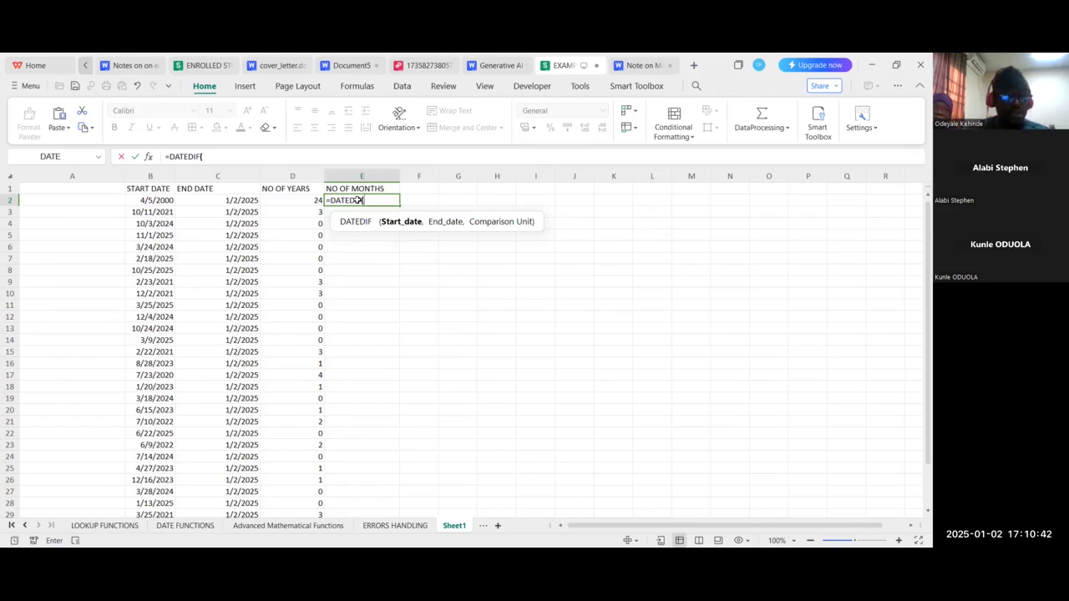
{"action": "type", "text": "B"}
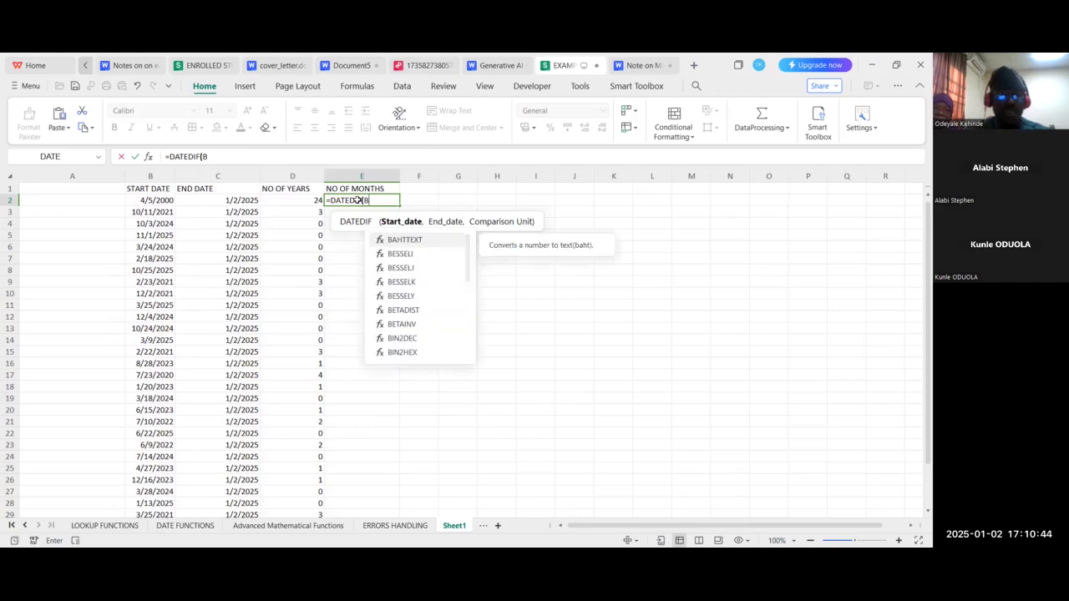
{"action": "type", "text": "2,"}
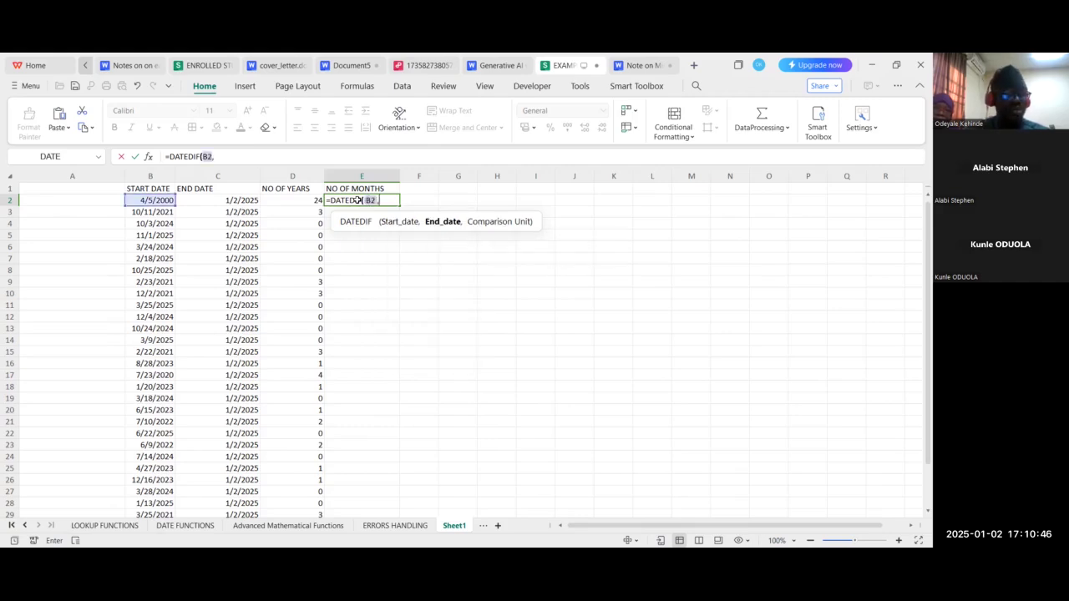
{"action": "type", "text": "C2"}
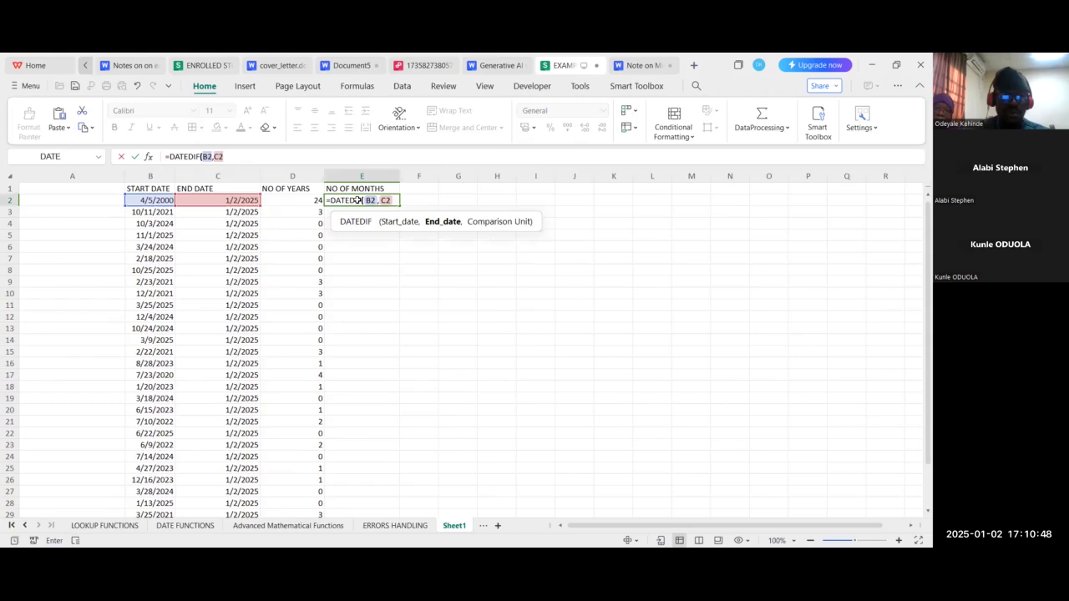
{"action": "type", "text": ",\""}
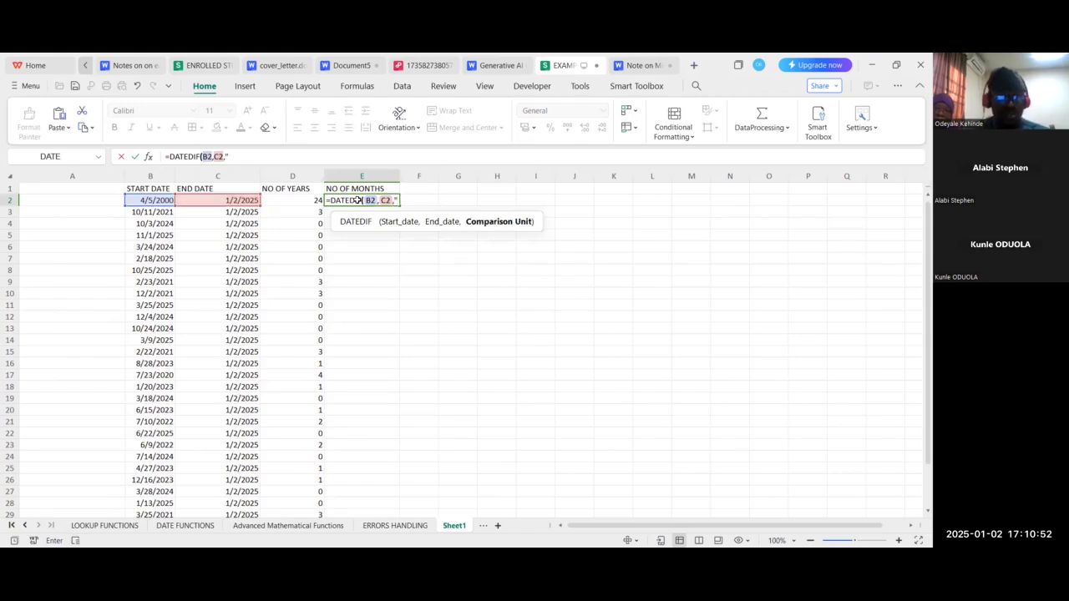
{"action": "type", "text": "m"}
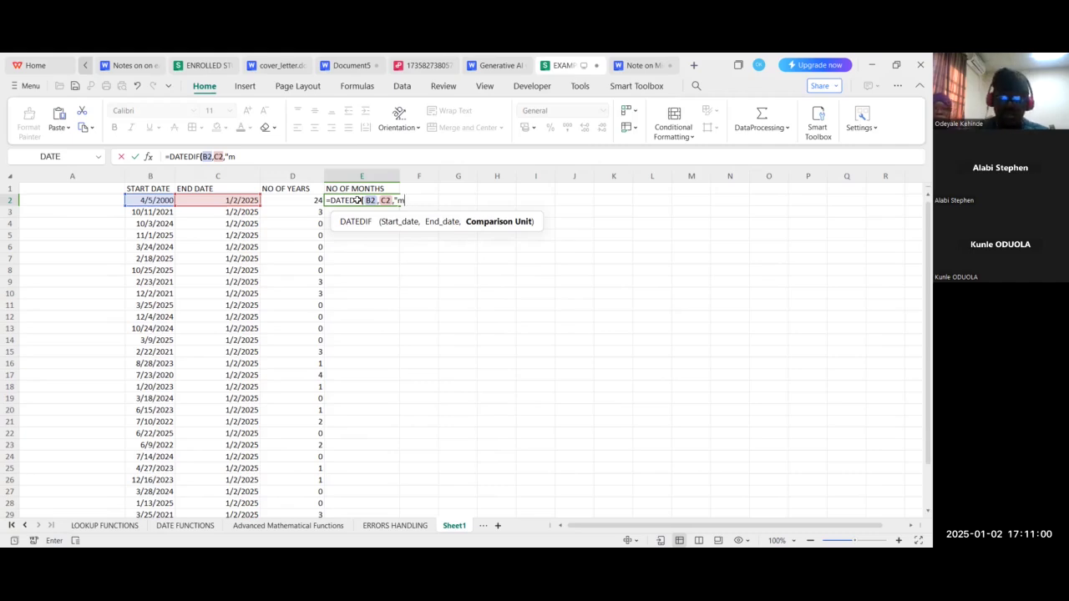
{"action": "key", "text": "BackSpace"}
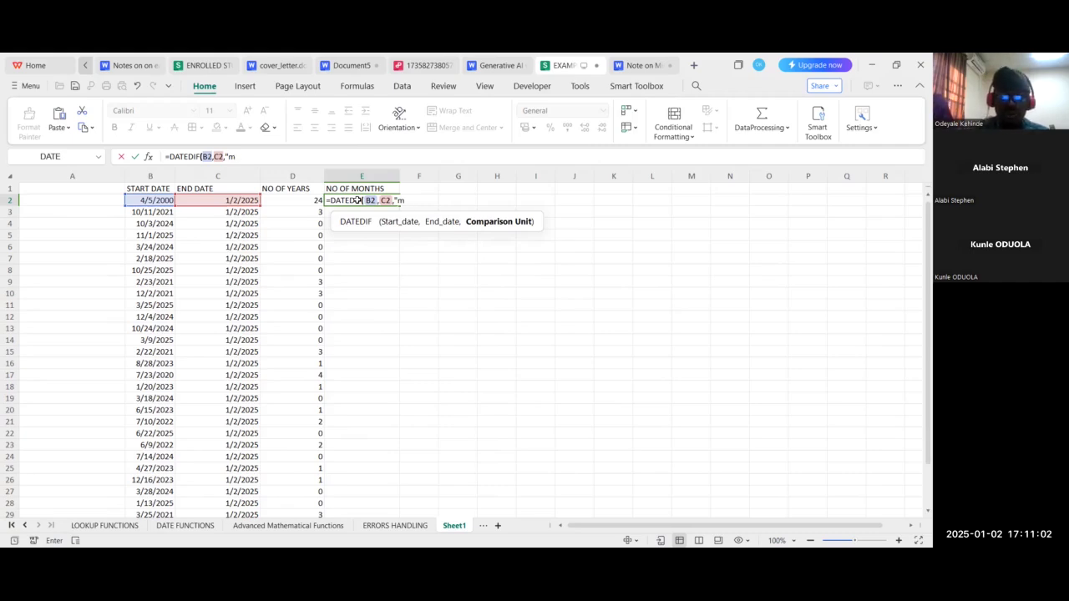
{"action": "type", "text": ")"}
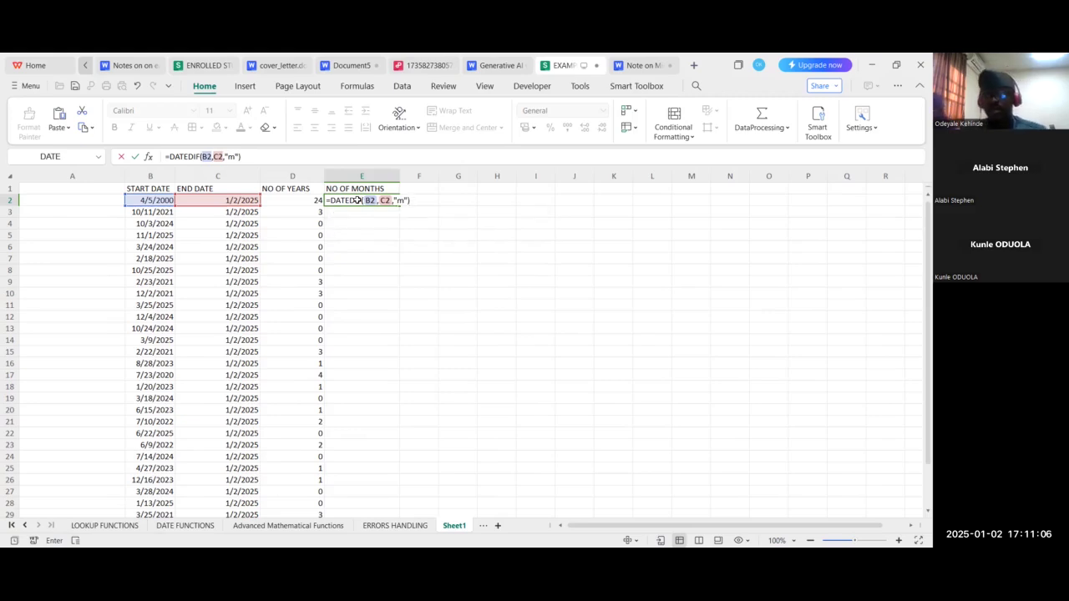
{"action": "key", "text": "Return"}
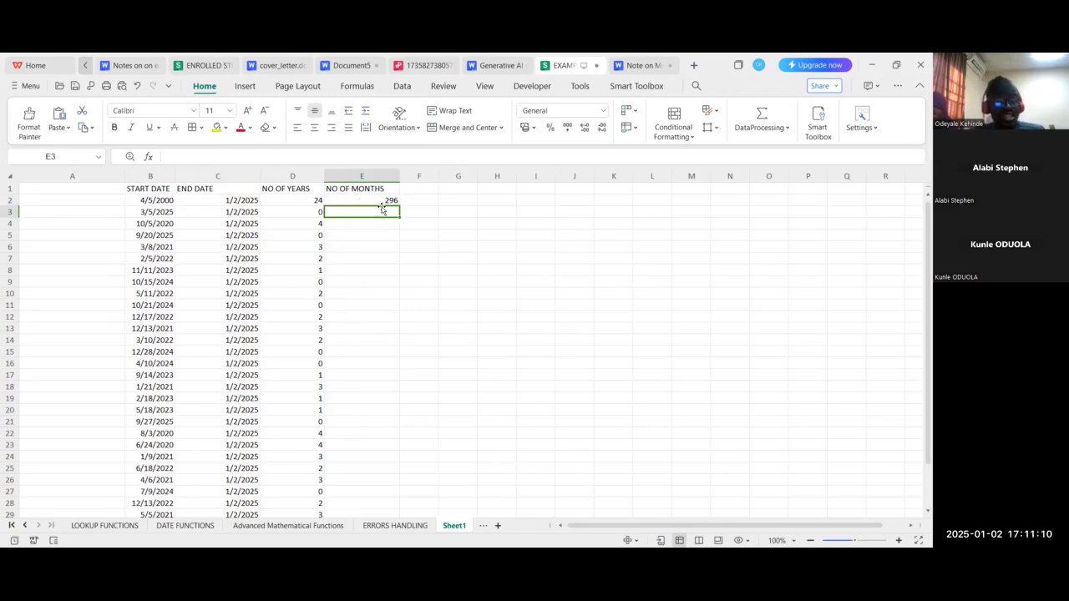
Fill E2's DATEDIF formula down column E for the remaining date rows and check the results in E3 and E4
{"action": "left_click", "coordinate": [152, 203]}
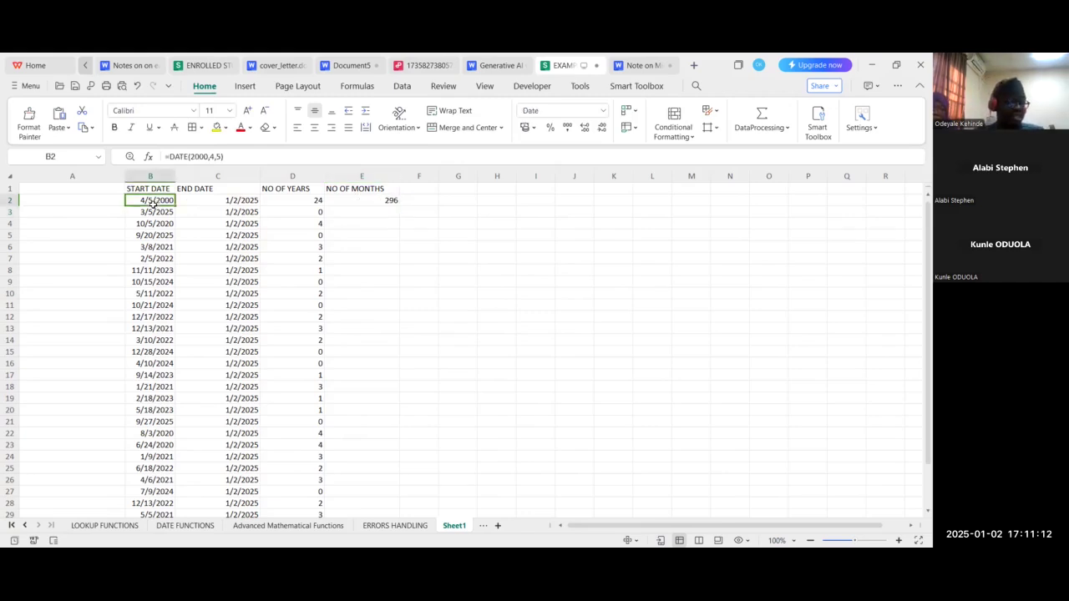
{"action": "left_click", "coordinate": [233, 200]}
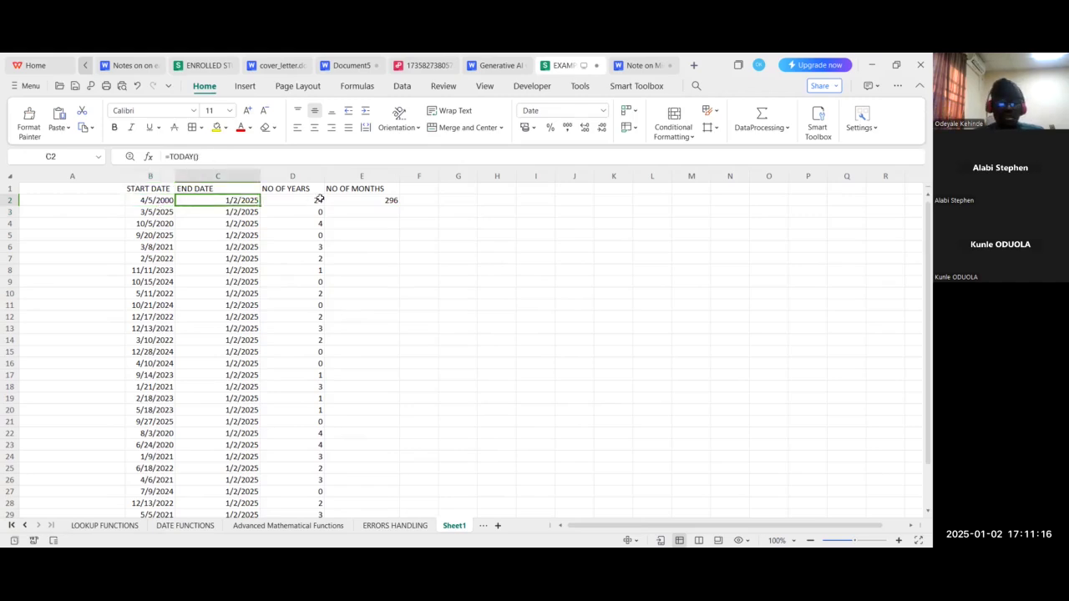
{"action": "left_click", "coordinate": [364, 202]}
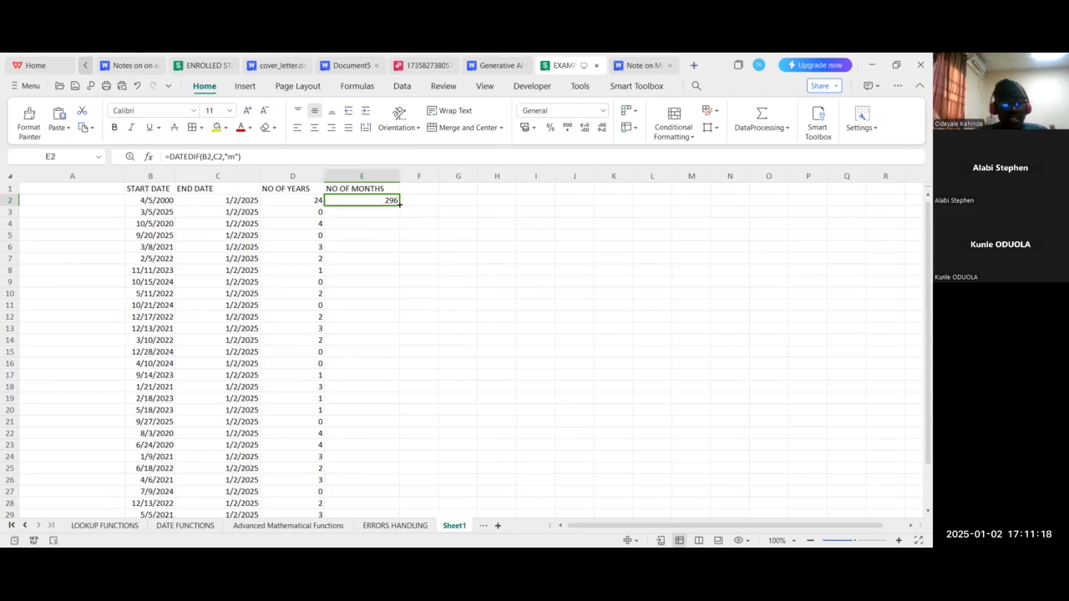
{"action": "left_click_drag", "start_coordinate": [399, 203], "coordinate": [378, 459]}
{"action": "scroll", "coordinate": [401, 365], "scroll_direction": "up", "scroll_amount": 2}
{"action": "left_click", "coordinate": [367, 217]}
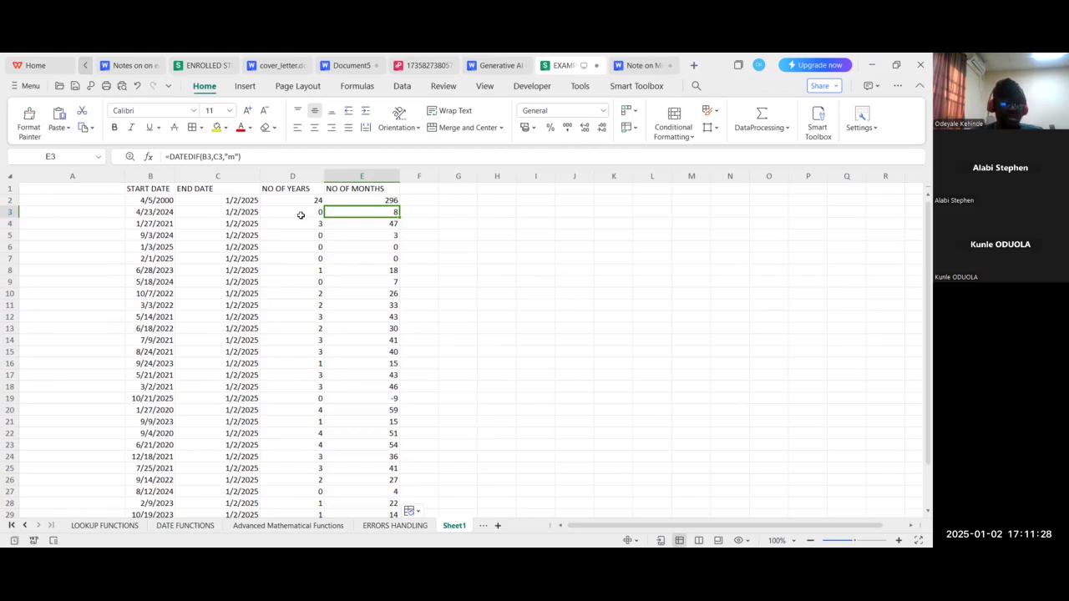
{"action": "left_click", "coordinate": [171, 213]}
{"action": "left_click", "coordinate": [371, 224]}
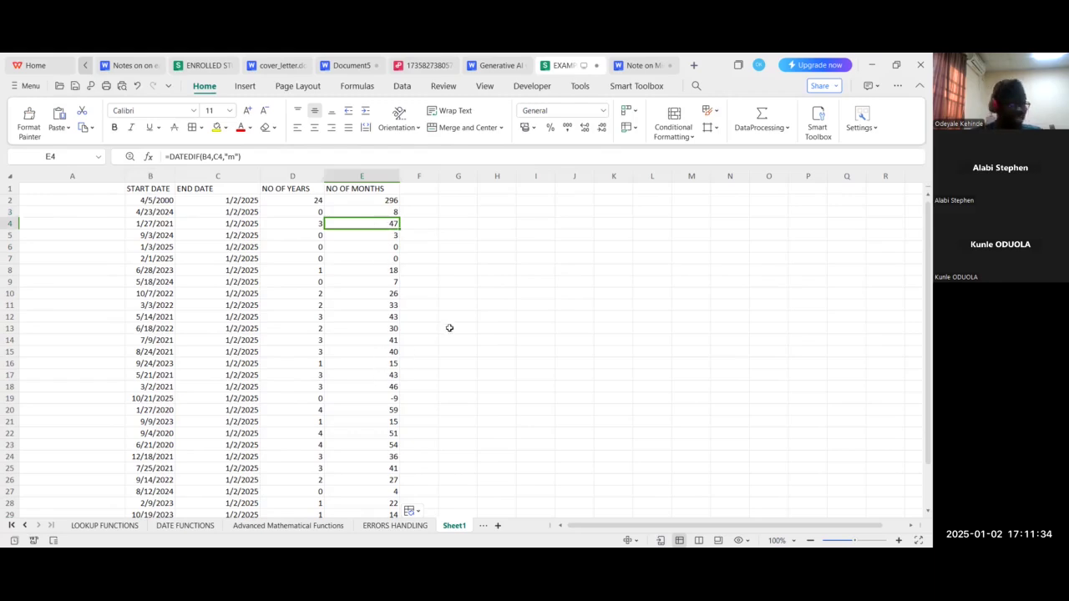
Enter the heading "no of days" in F1 and widen column F
{"action": "left_click", "coordinate": [426, 190]}
{"action": "left_click_drag", "start_coordinate": [439, 175], "coordinate": [479, 171]}
{"action": "type", "text": "no"}
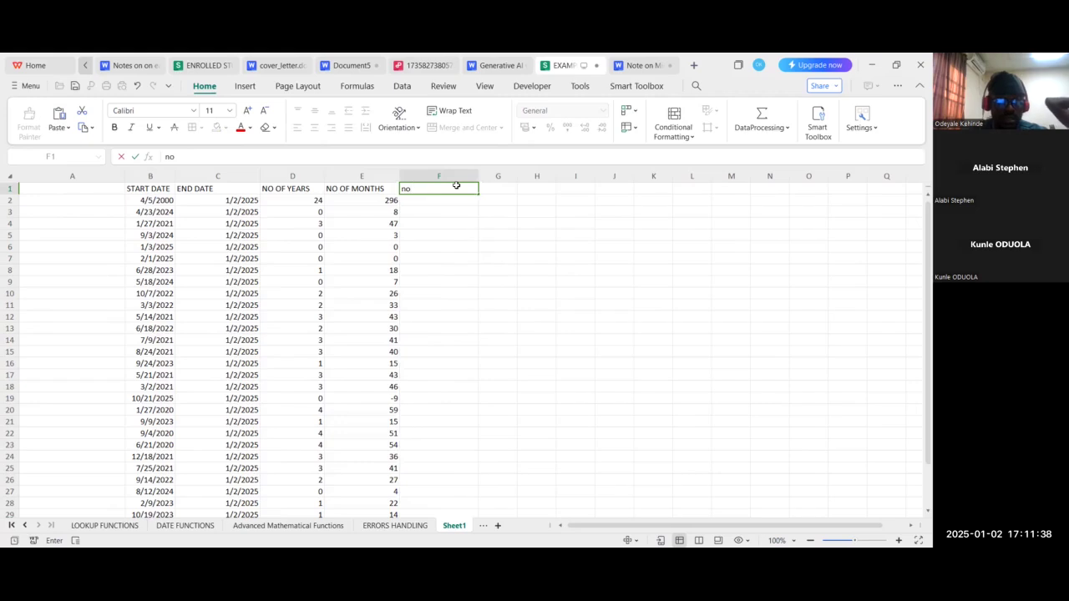
{"action": "type", "text": " of da"}
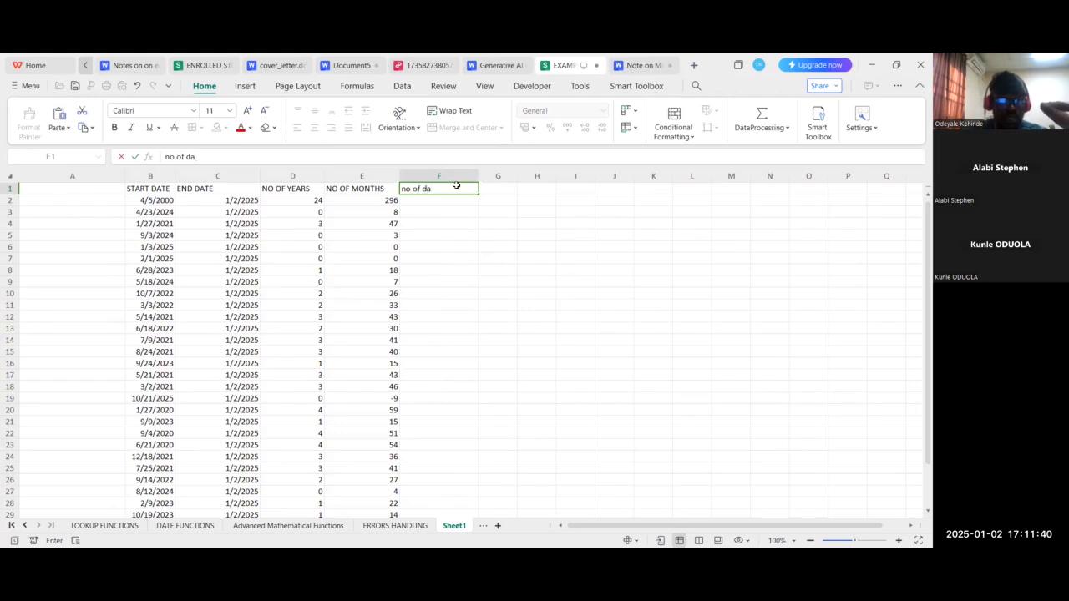
{"action": "type", "text": "ys"}
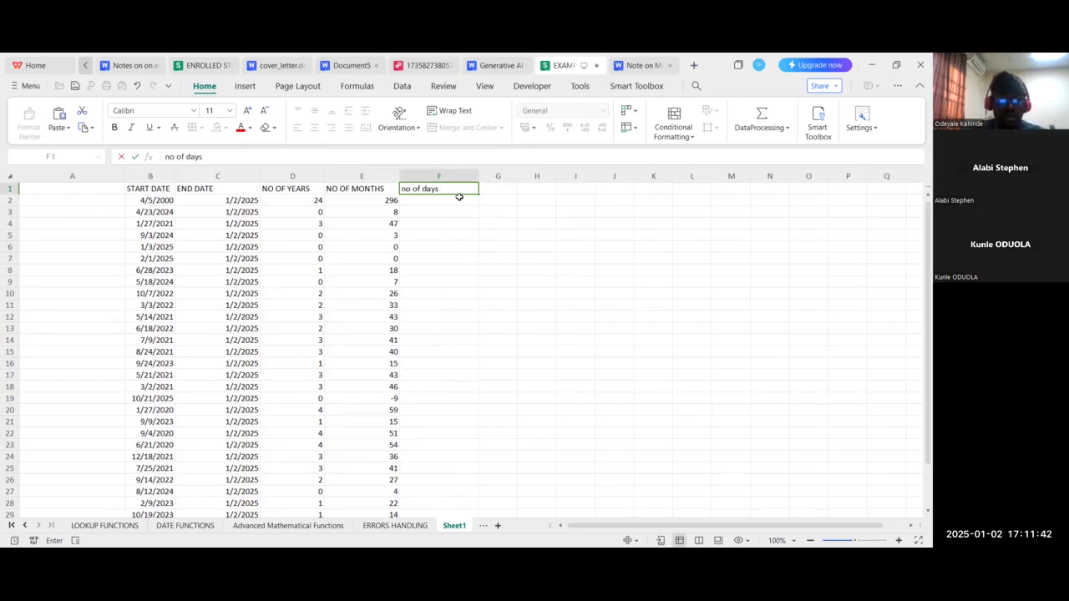
Enter =DATEDIF(B2,C2,"d") in F2 to calculate the days between the dates, and fill it down column F through row 30
{"action": "left_click", "coordinate": [460, 198]}
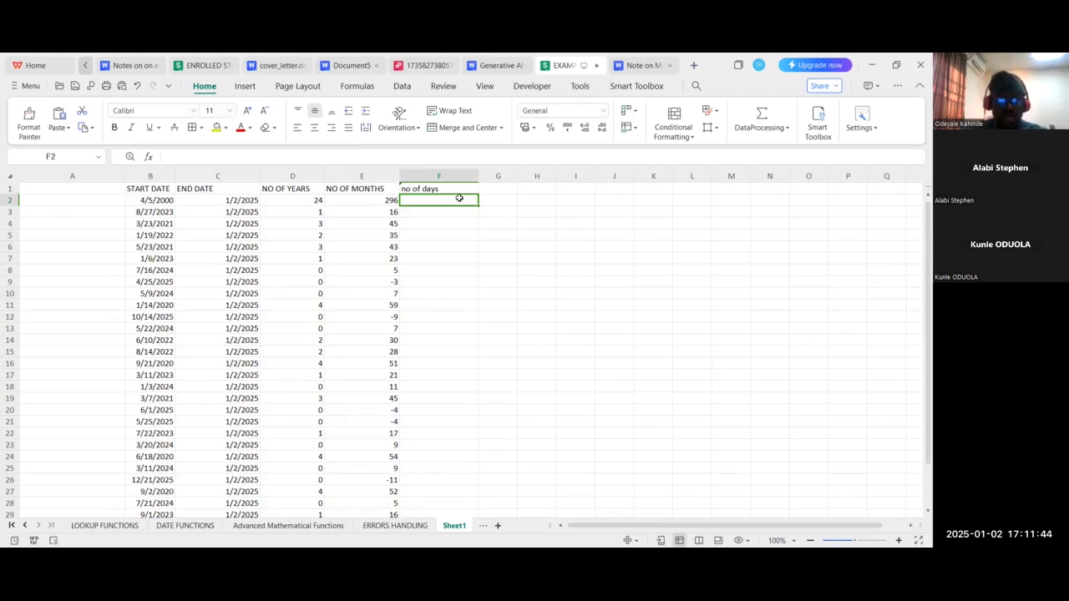
{"action": "type", "text": "="}
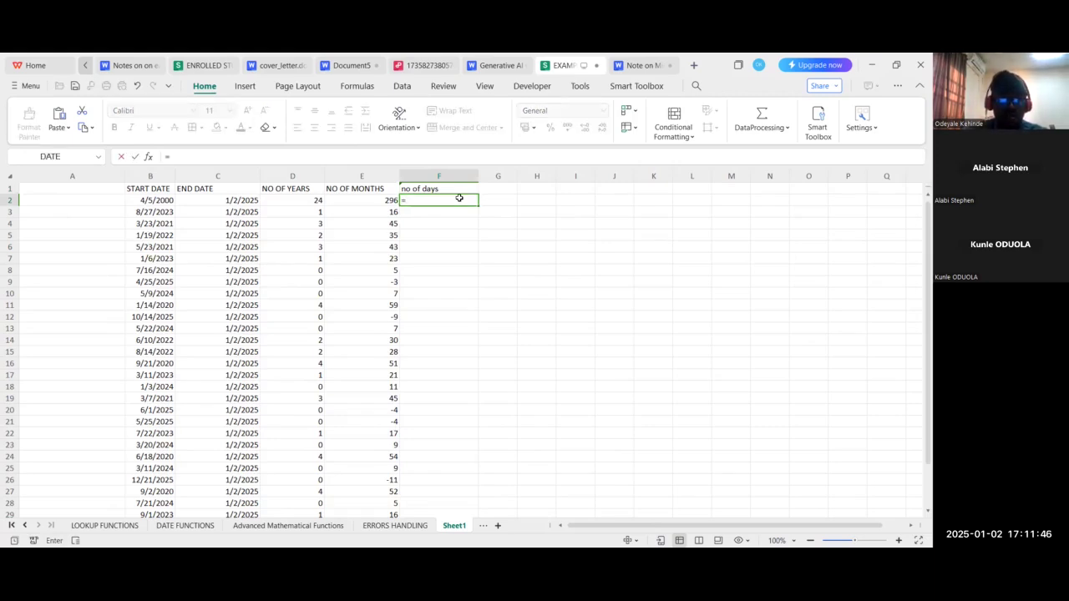
{"action": "type", "text": "DATEDIF"}
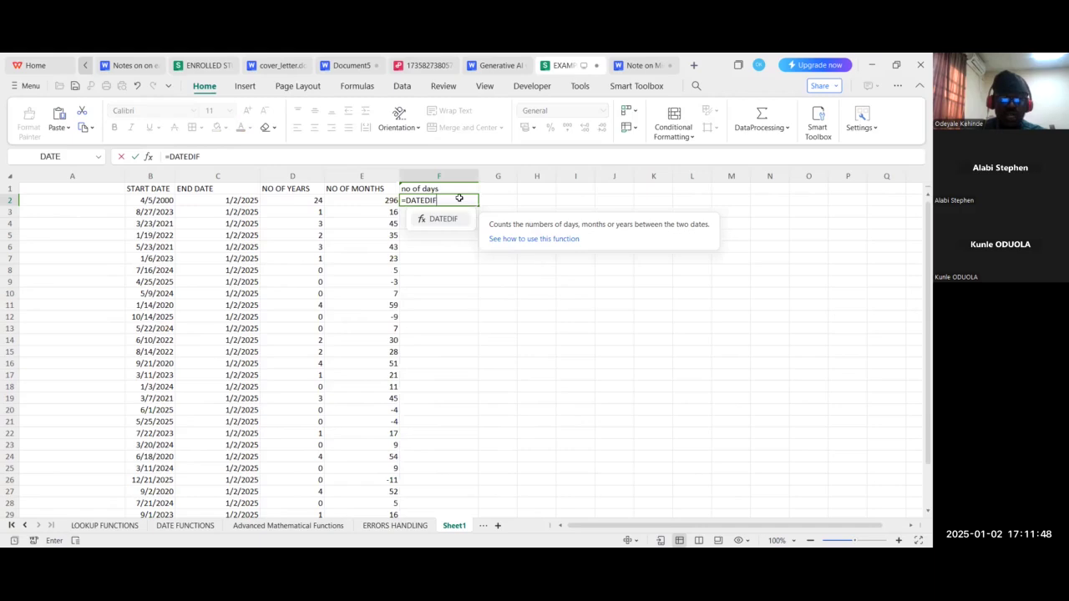
{"action": "type", "text": "("}
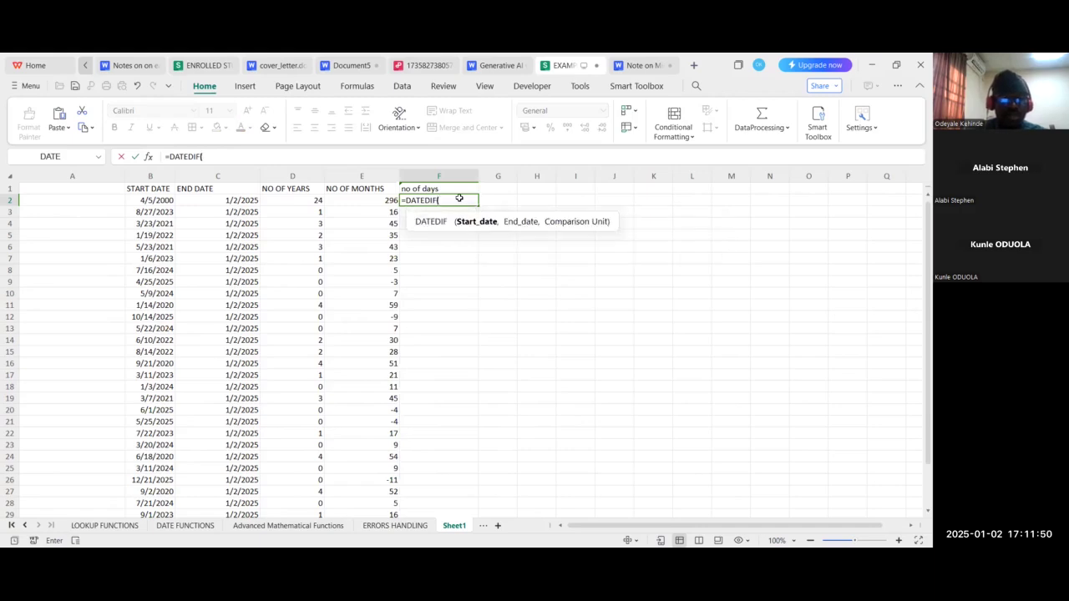
{"action": "type", "text": "B"}
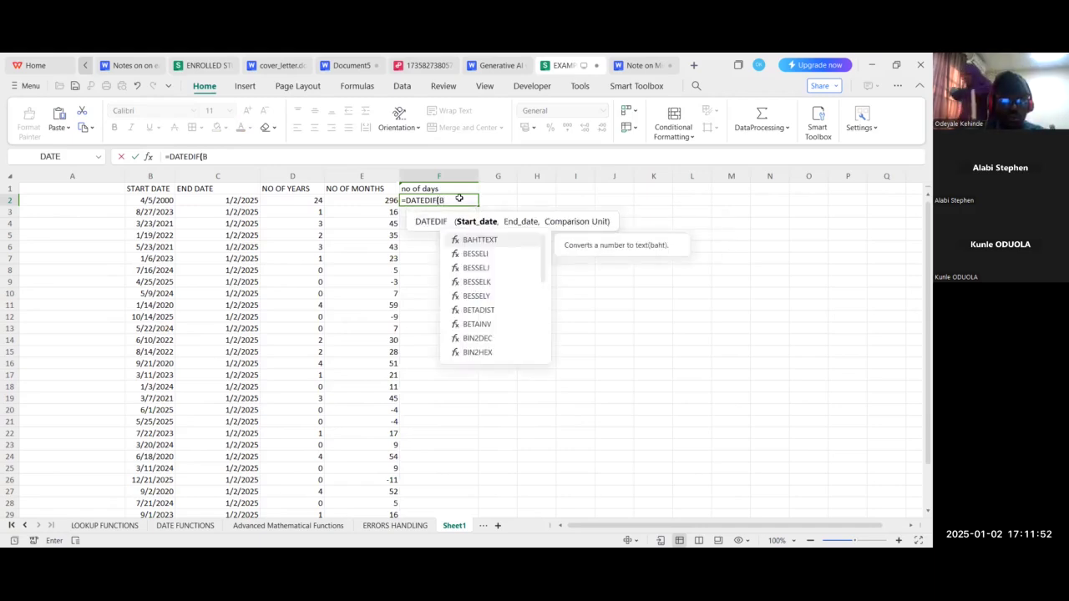
{"action": "type", "text": "2,C"}
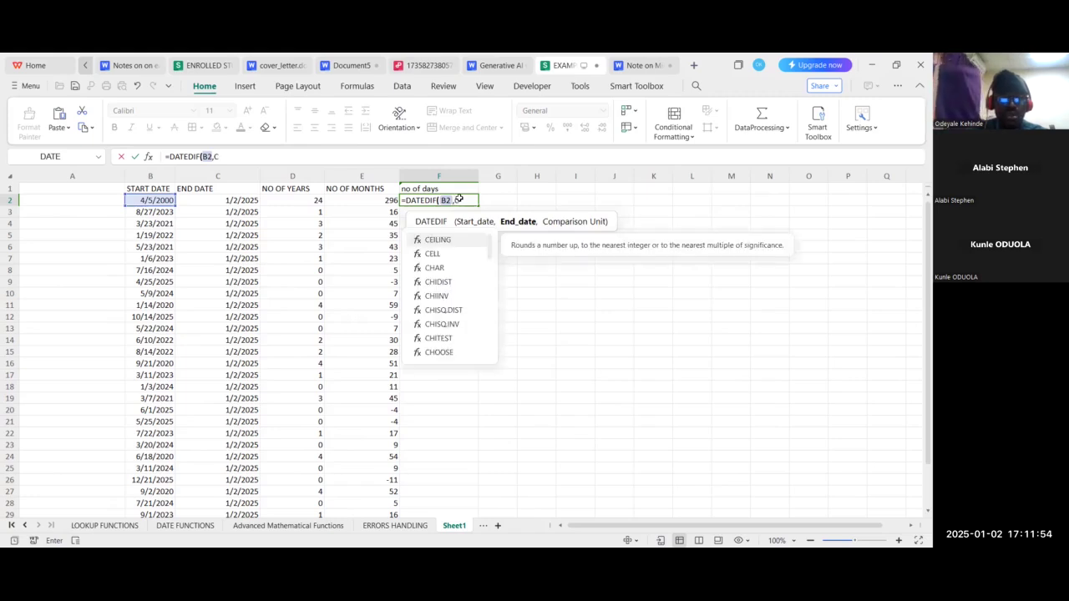
{"action": "type", "text": "2"}
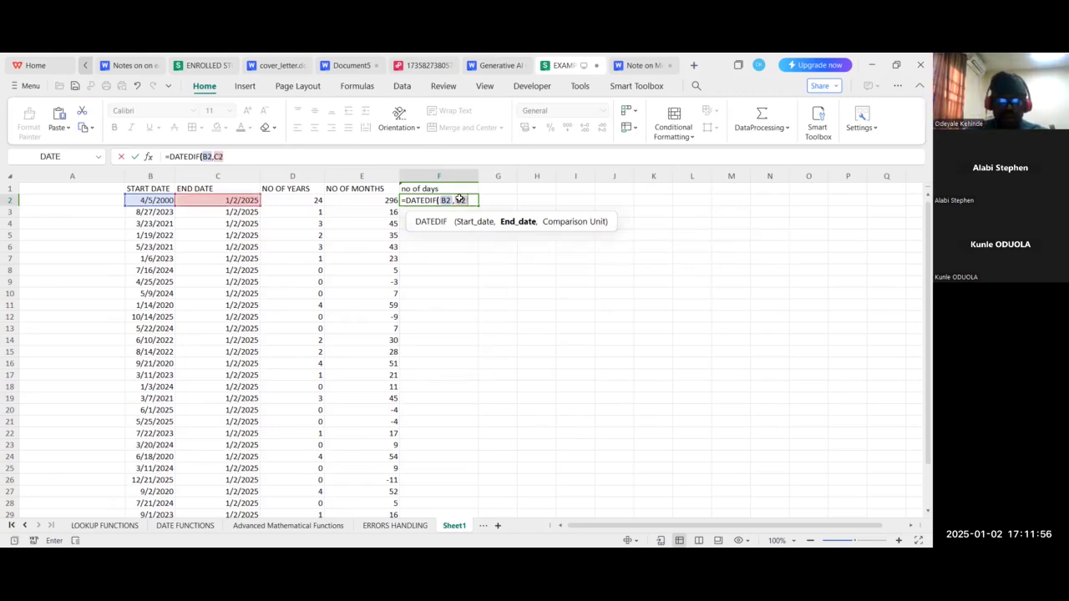
{"action": "type", "text": ",\""}
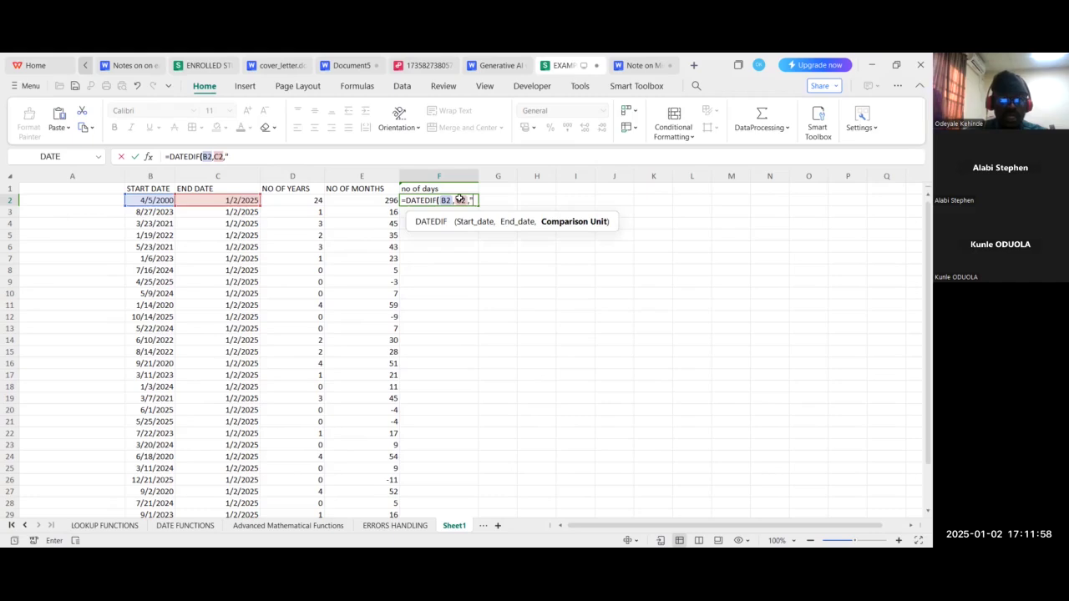
{"action": "type", "text": "d\""}
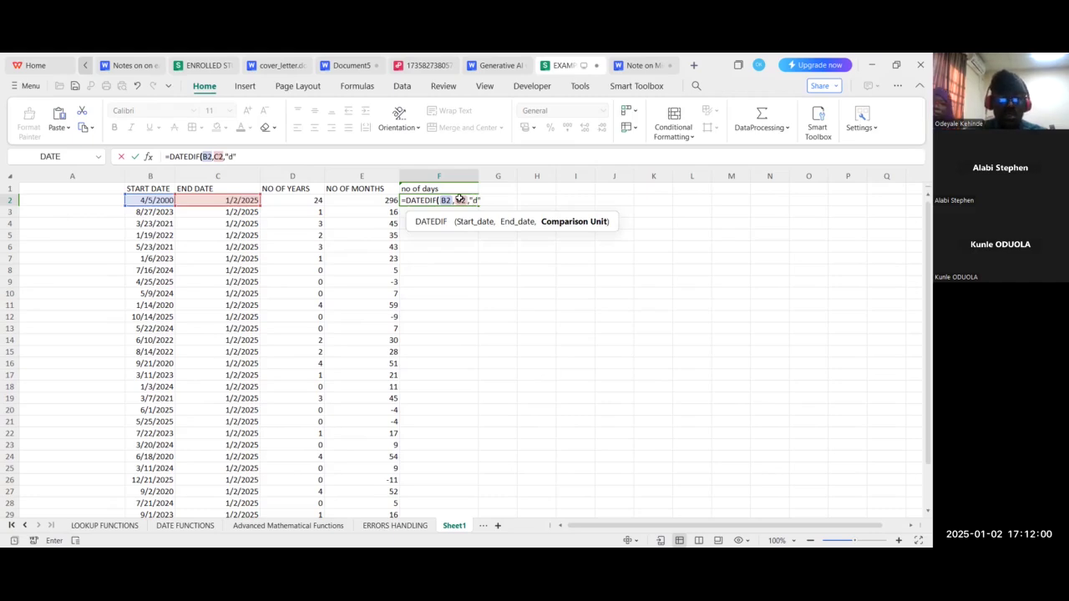
{"action": "type", "text": ")"}
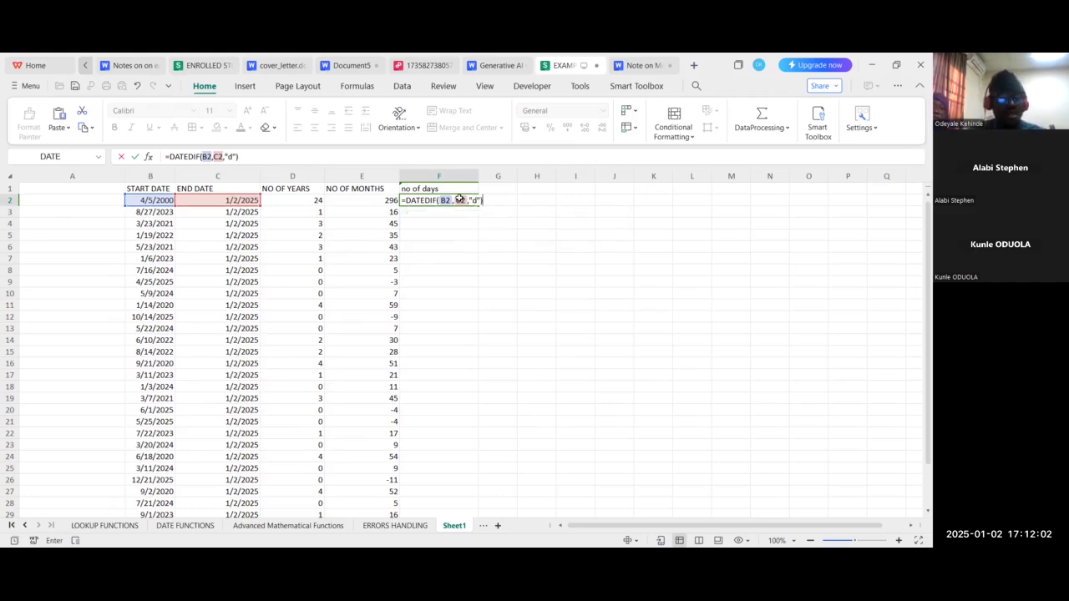
{"action": "key", "text": "Return"}
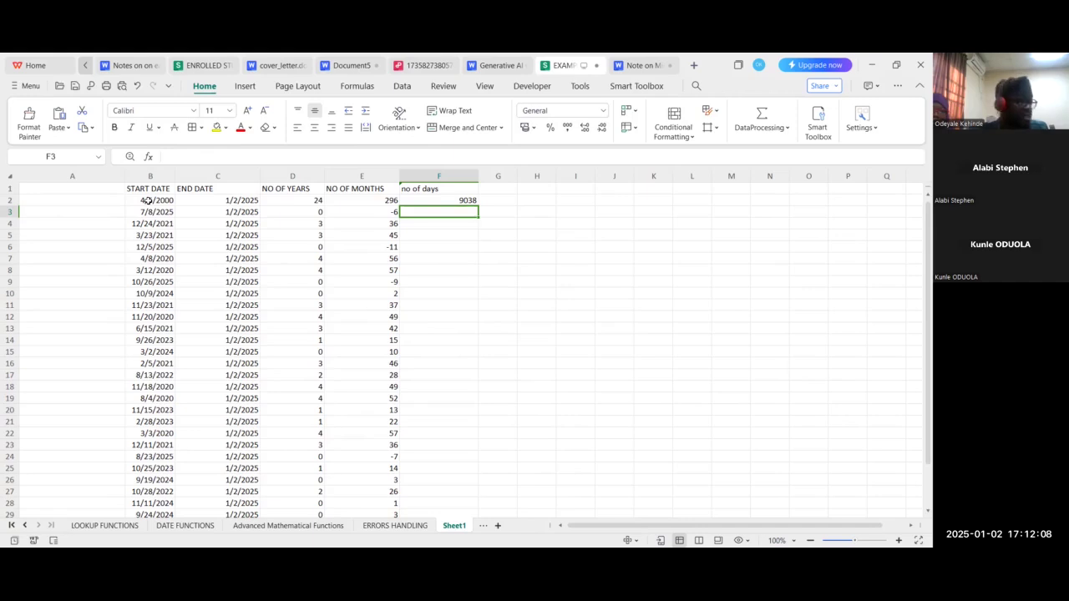
{"action": "left_click", "coordinate": [454, 203]}
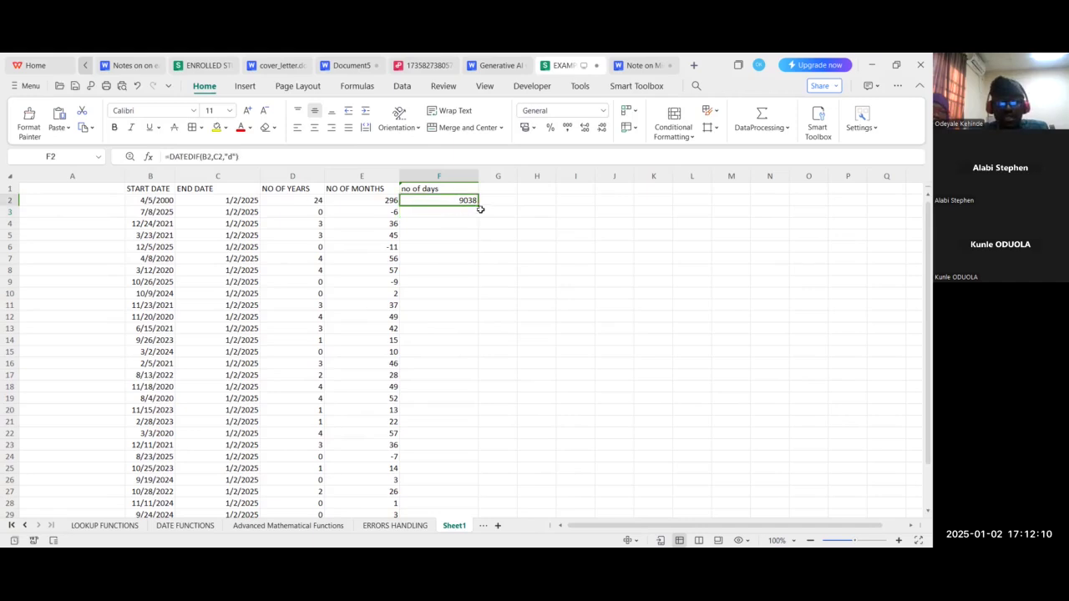
{"action": "left_click_drag", "start_coordinate": [478, 205], "coordinate": [462, 476]}
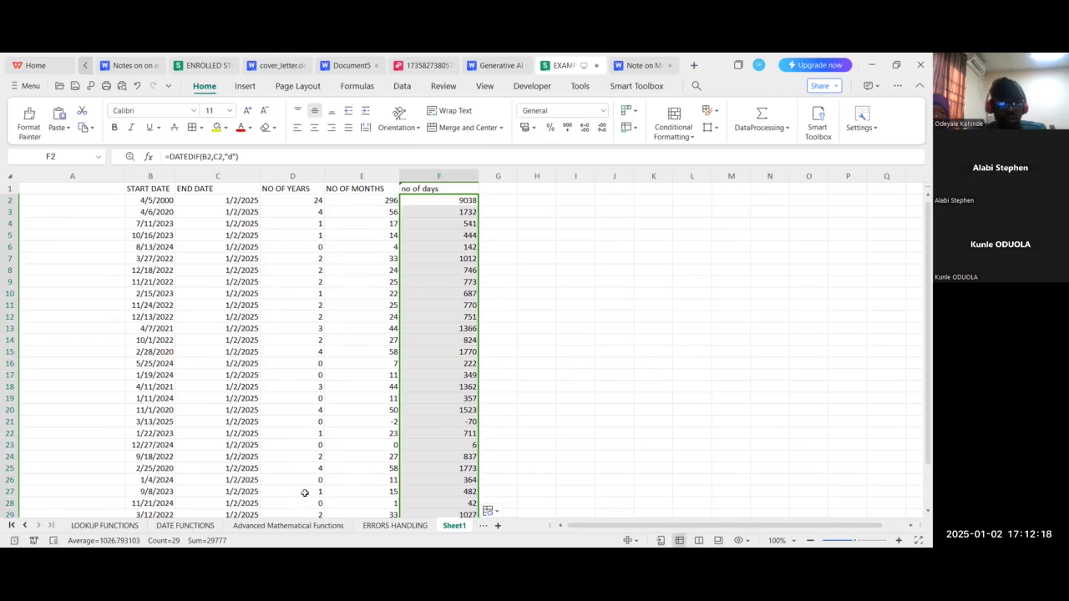
Examine the NO OF WORKING DAYS formula on the DATE FUNCTIONS sheet and the RANDOM(1 - 100) formula on the Advanced Mathematical Functions sheet
{"action": "left_click", "coordinate": [165, 526]}
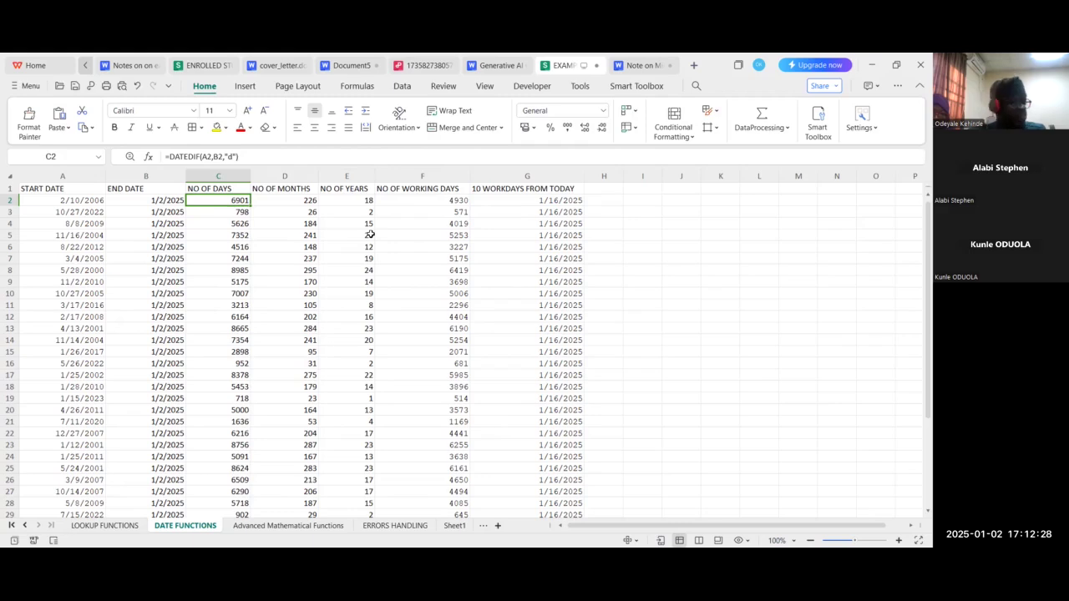
{"action": "left_click", "coordinate": [392, 200]}
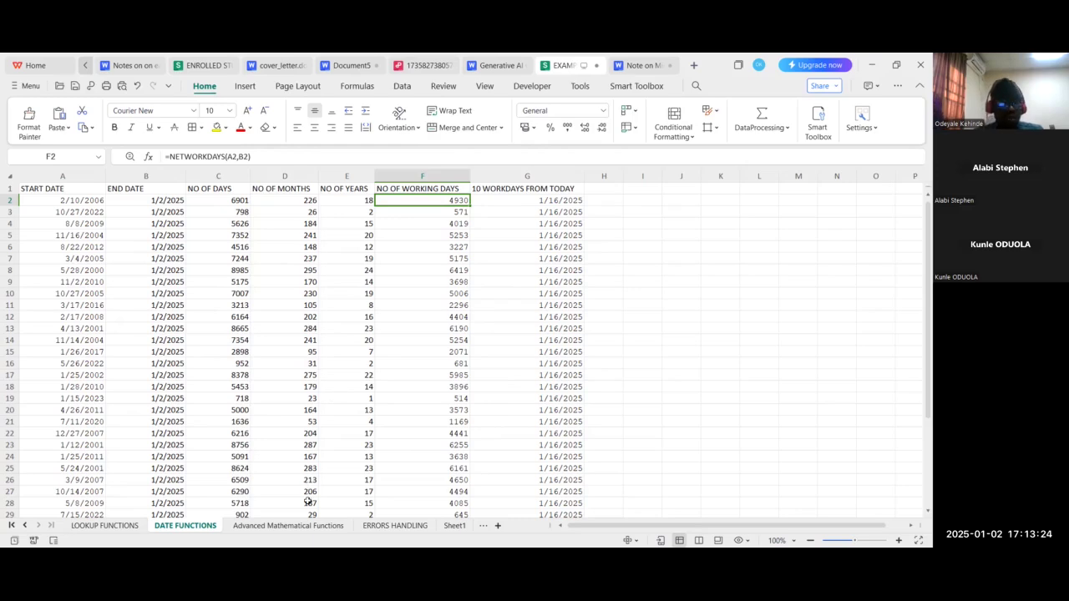
{"action": "left_click", "coordinate": [260, 526]}
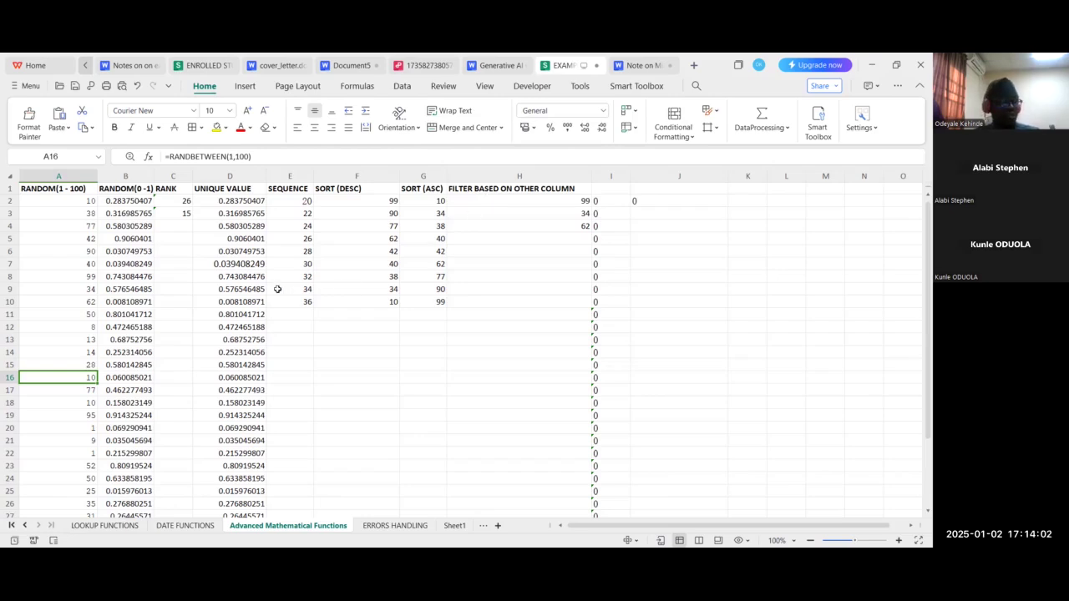
{"action": "left_click", "coordinate": [74, 201]}
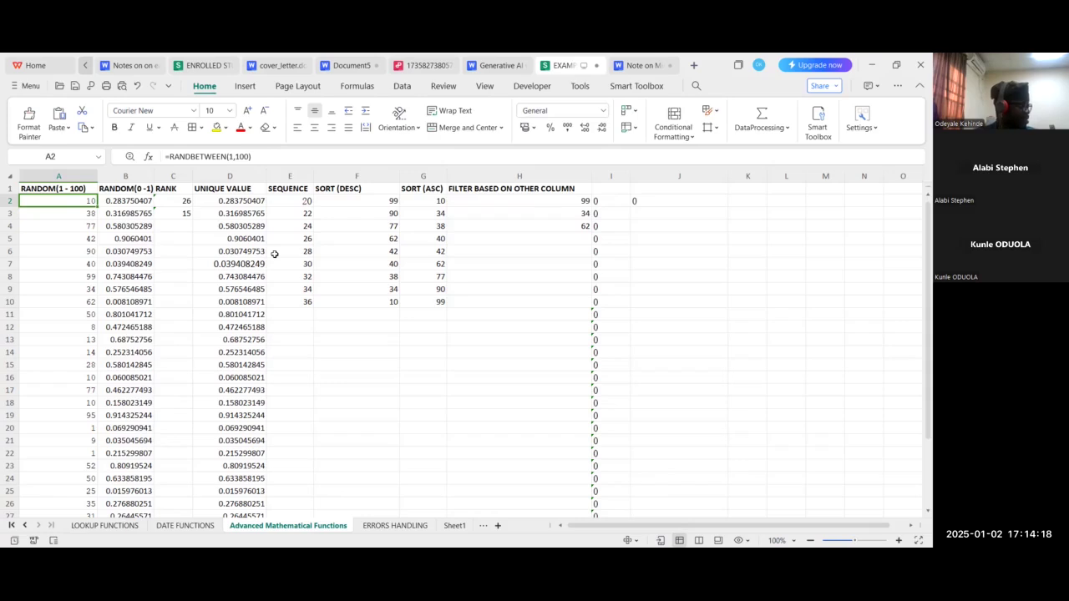
Replace the formula in J2 of the Advanced Mathematical Functions sheet with =RANDBETWEEN(1,200)
{"action": "left_click", "coordinate": [642, 200]}
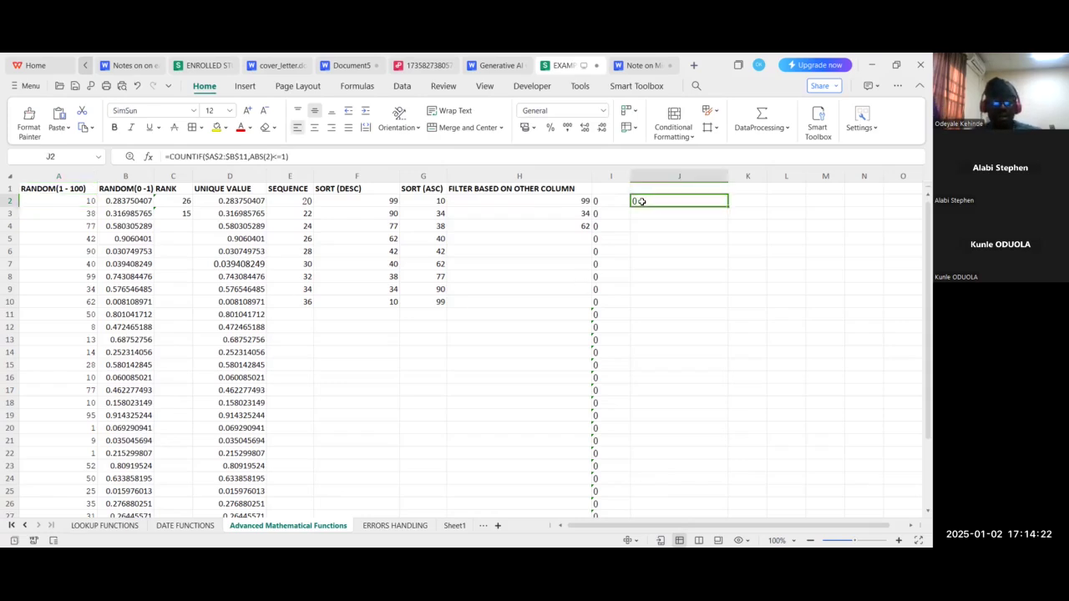
{"action": "type", "text": "="}
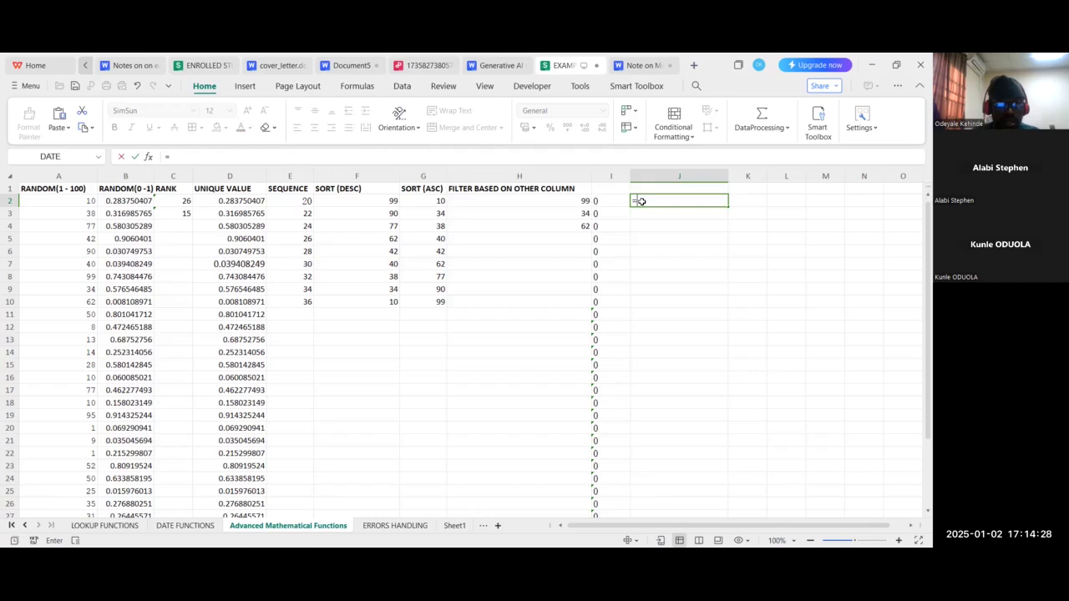
{"action": "type", "text": "RAND"}
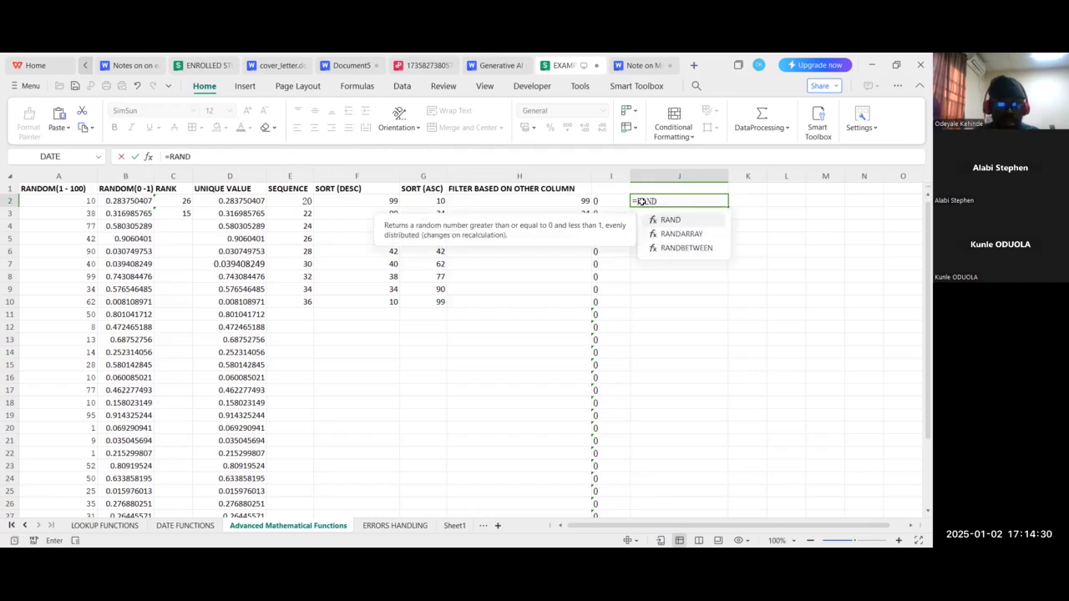
{"action": "type", "text": "BETWEEN"}
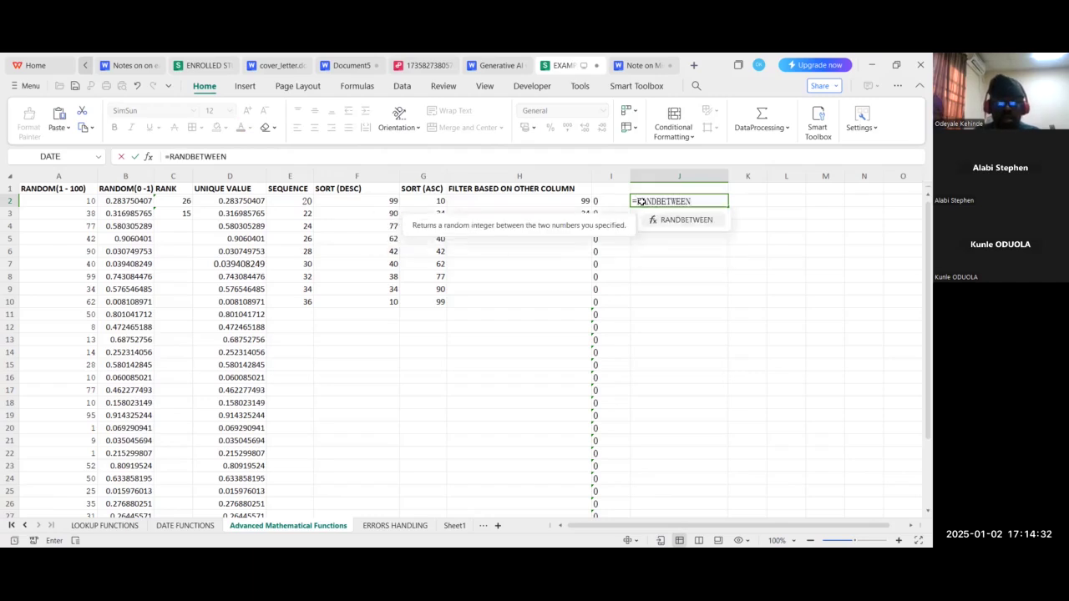
{"action": "type", "text": "("}
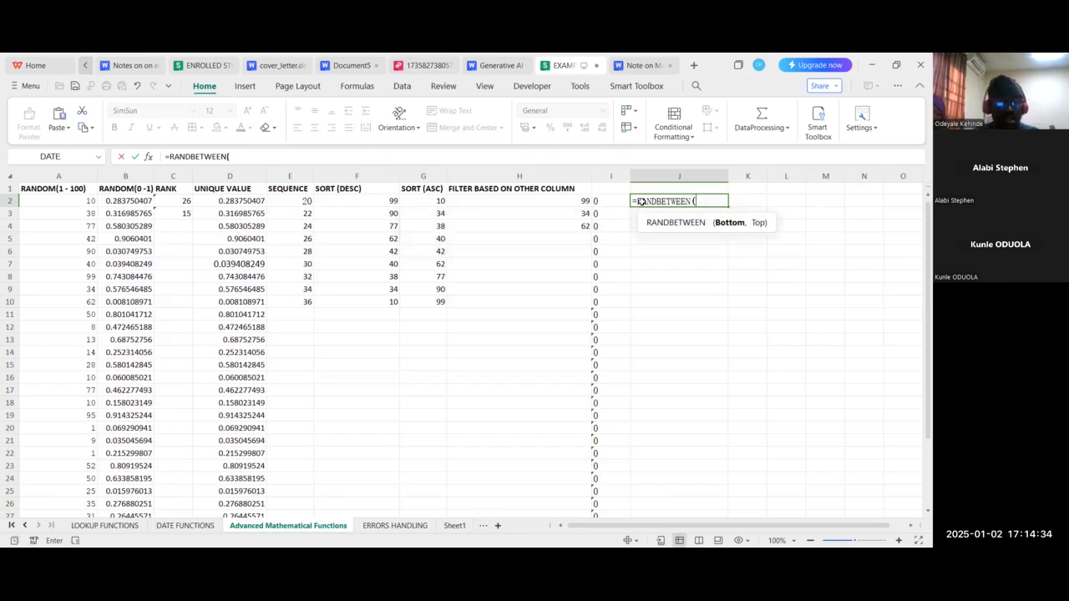
{"action": "type", "text": "1,200"}
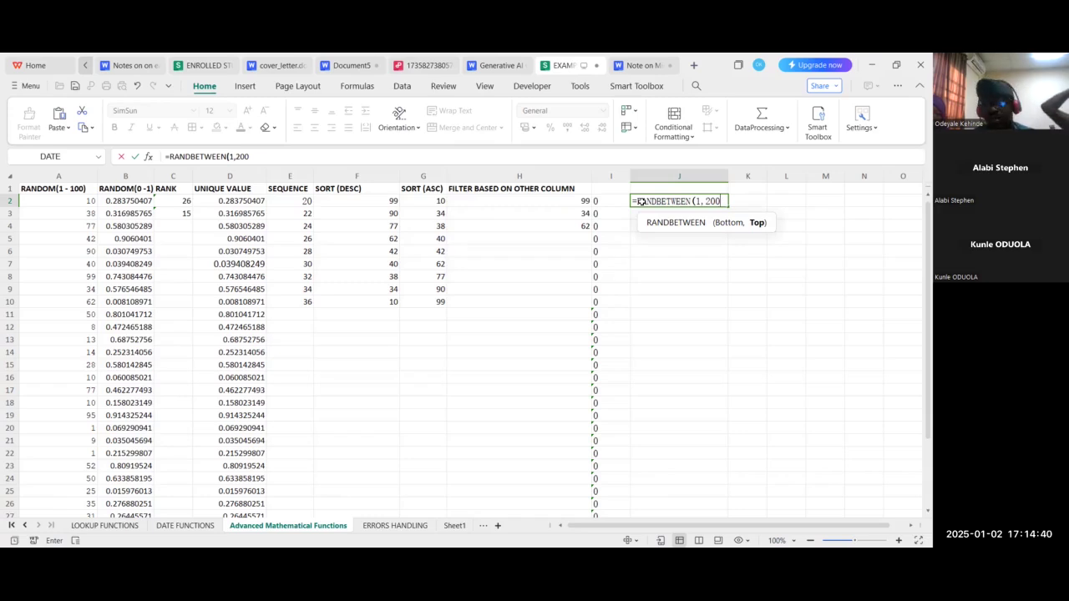
{"action": "type", "text": ")"}
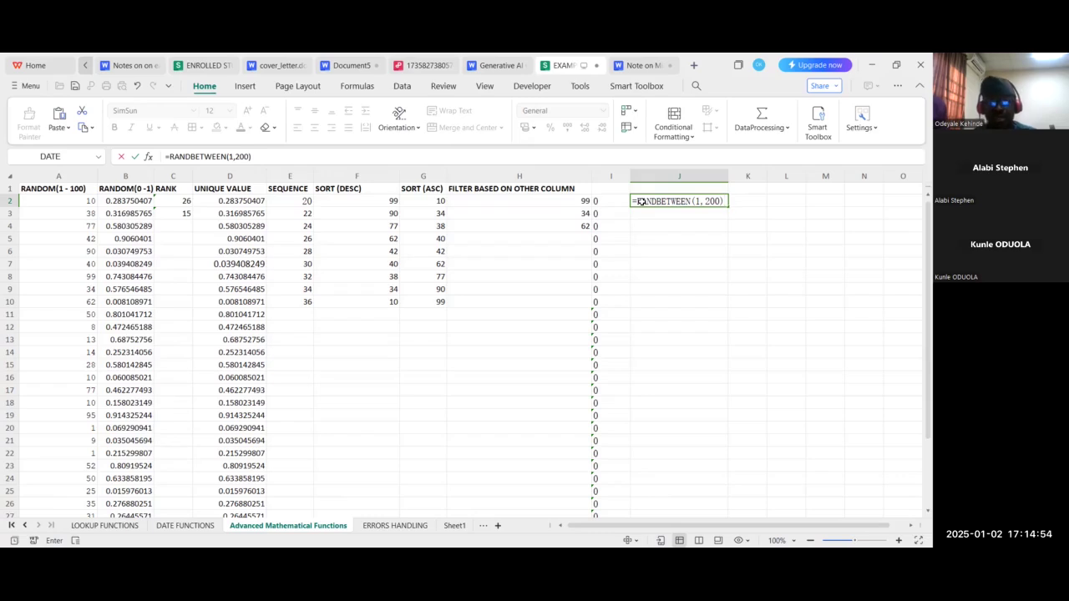
{"action": "key", "text": "Return"}
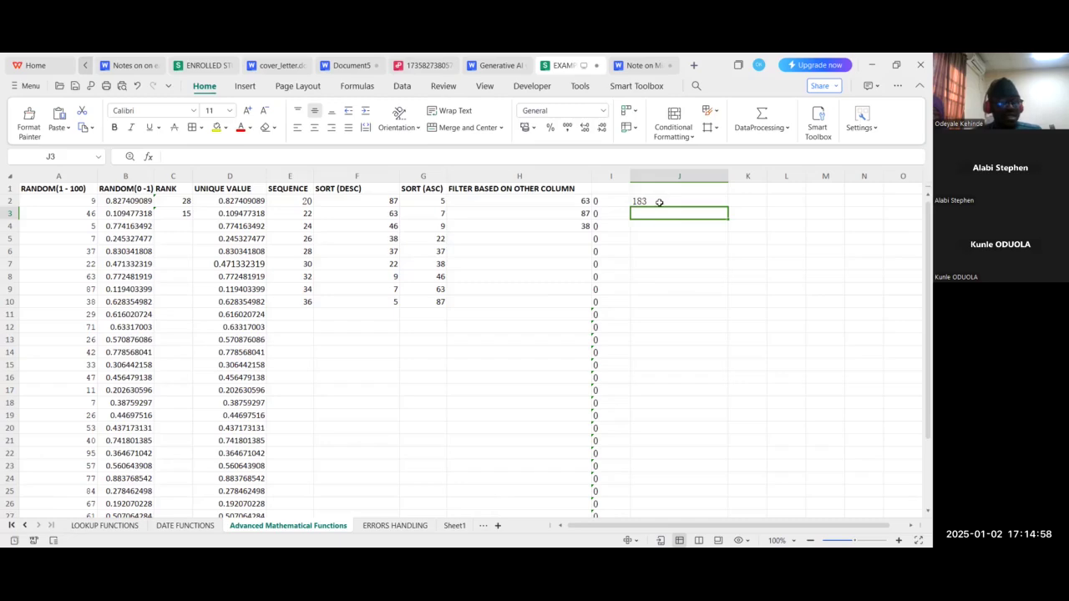
Fill J2's RANDBETWEEN formula down column J through row 33
{"action": "left_click", "coordinate": [659, 202]}
{"action": "left_click_drag", "start_coordinate": [726, 207], "coordinate": [716, 480]}
{"action": "scroll", "coordinate": [716, 451], "scroll_direction": "up", "scroll_amount": 3}
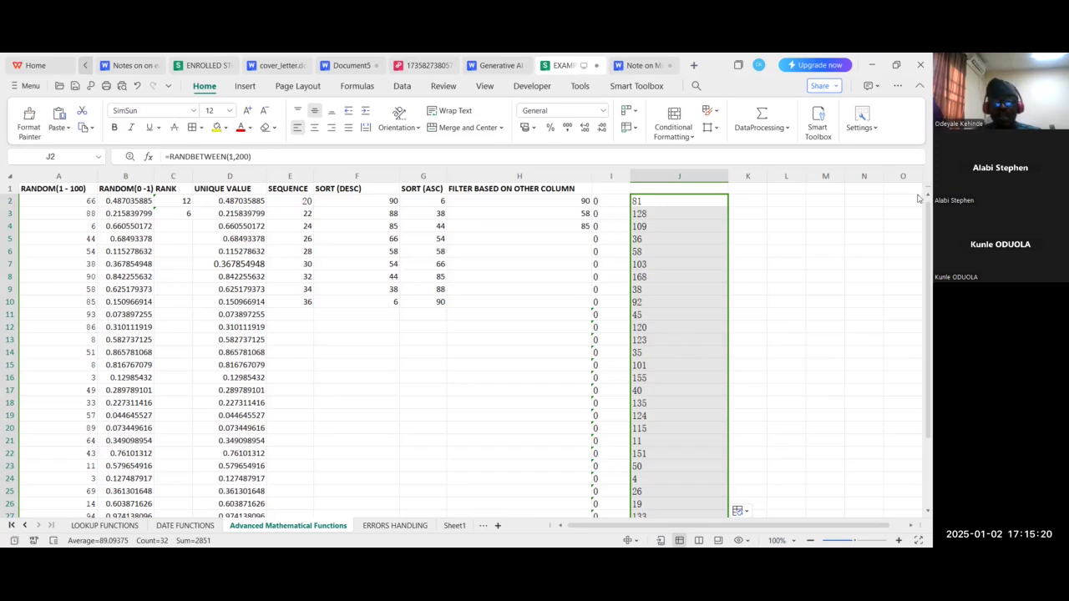
Enter =RAND() in K2 to generate a random decimal, and fill it down column K through row 33
{"action": "left_click", "coordinate": [749, 199]}
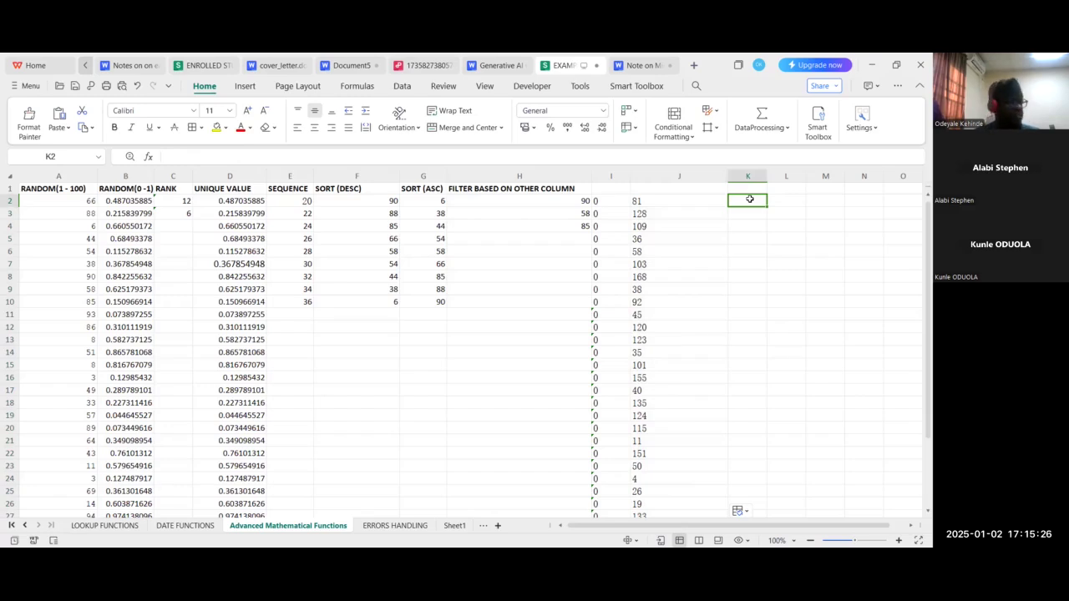
{"action": "type", "text": "="}
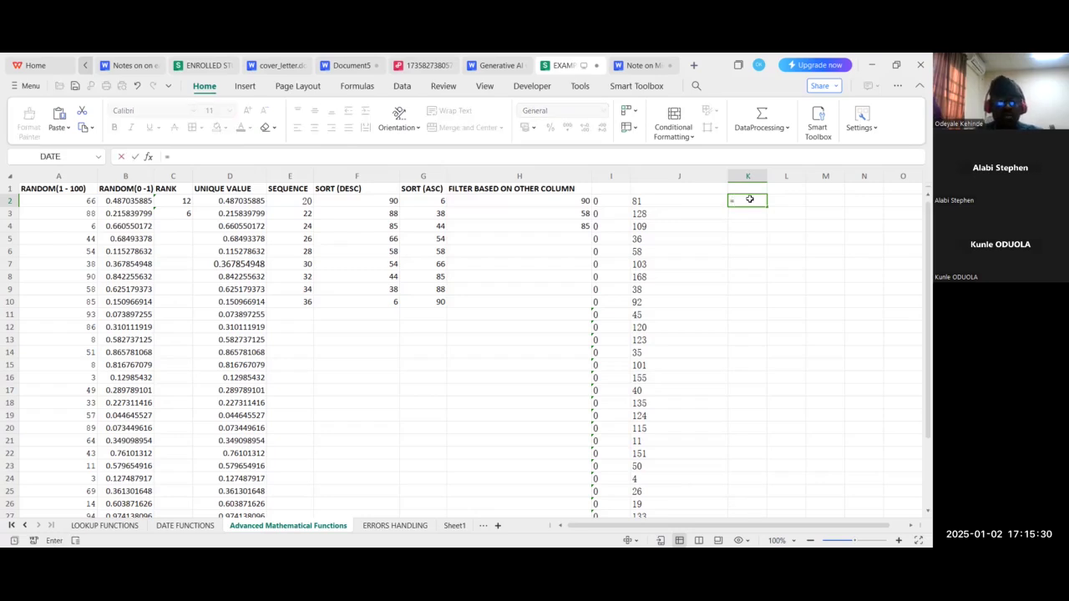
{"action": "type", "text": "RAND()"}
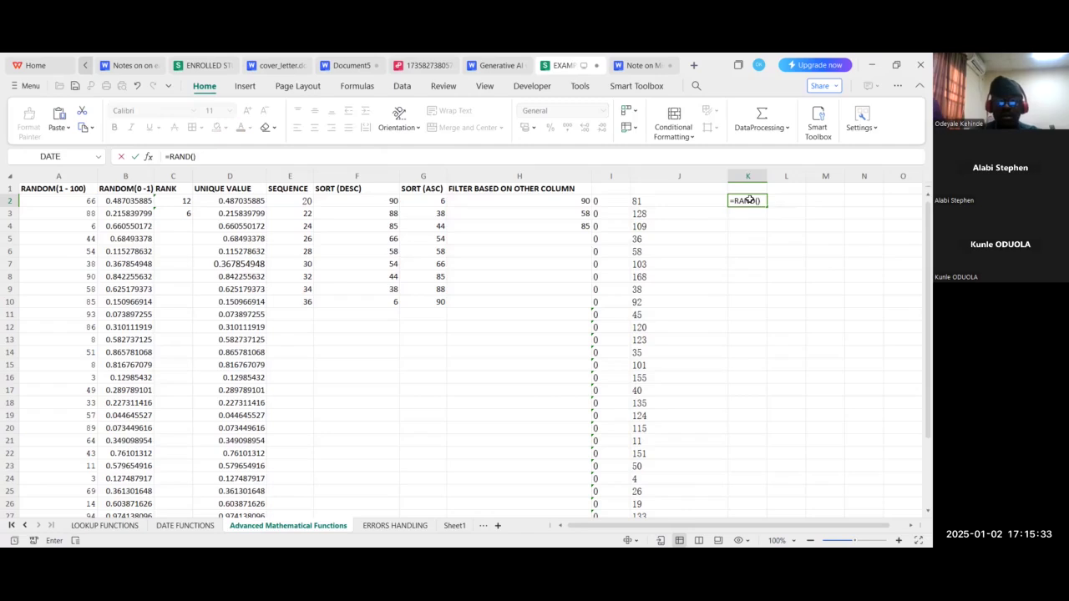
{"action": "key", "text": "Return"}
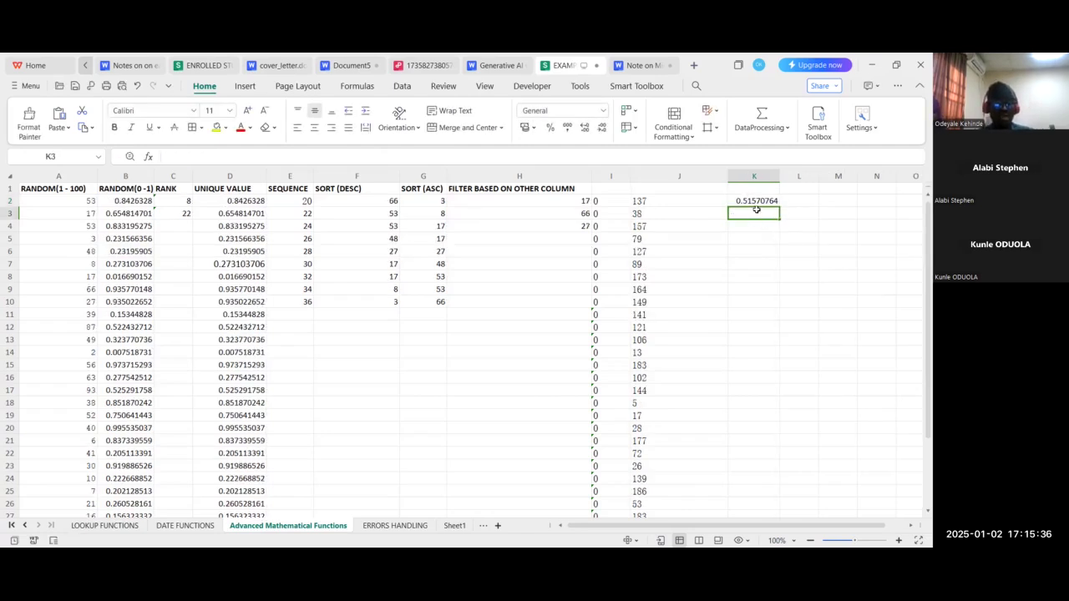
{"action": "left_click", "coordinate": [758, 201]}
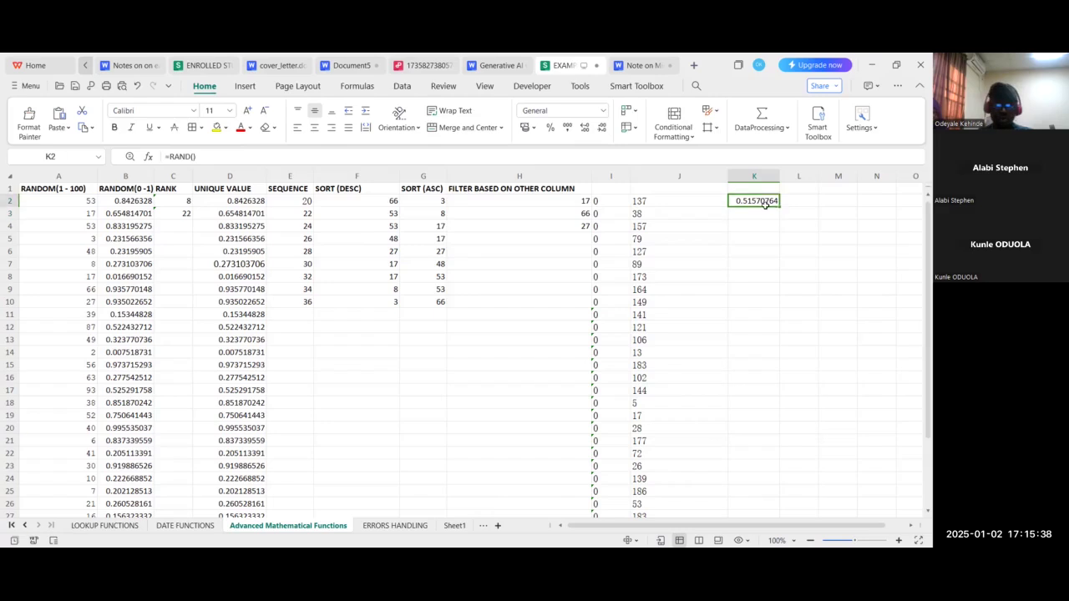
{"action": "left_click_drag", "start_coordinate": [780, 206], "coordinate": [777, 491]}
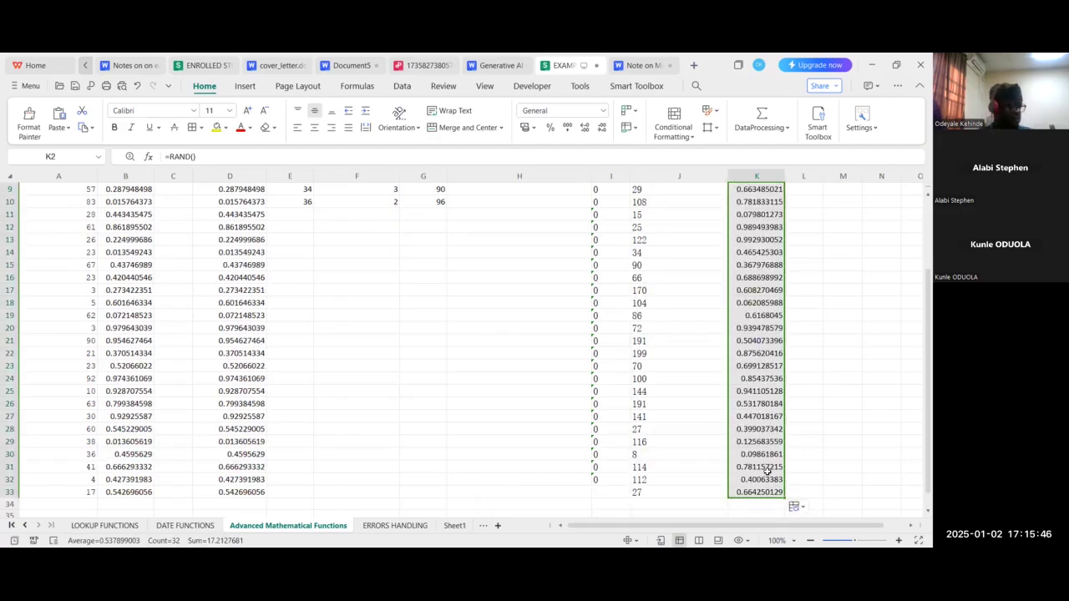
Examine the RANK formula in C2 and the RANDBETWEEN values in column J
{"action": "scroll", "coordinate": [767, 470], "scroll_direction": "up", "scroll_amount": 3}
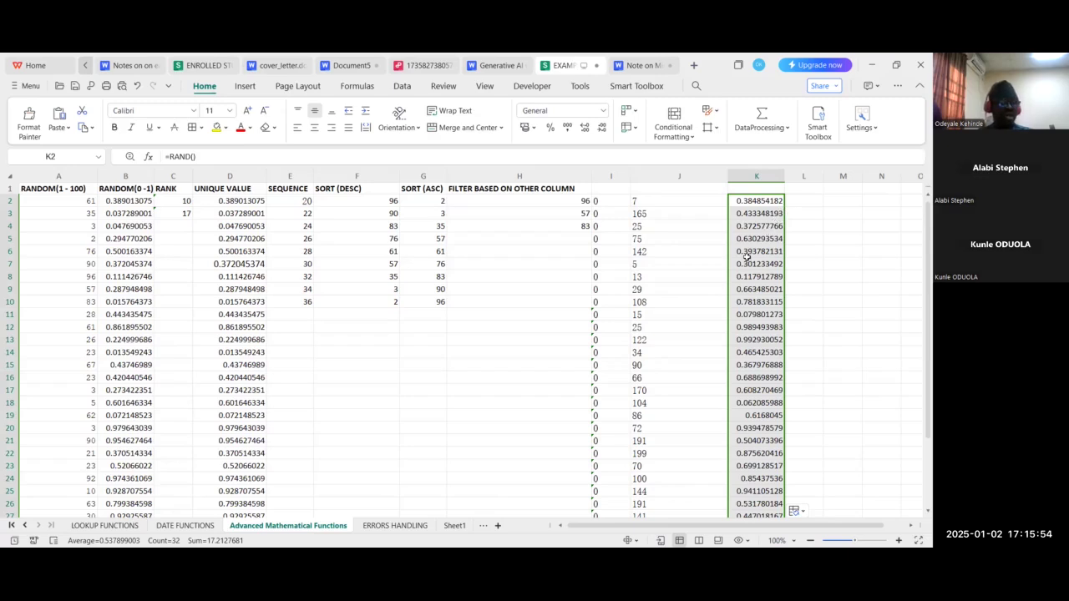
{"action": "left_click", "coordinate": [178, 199]}
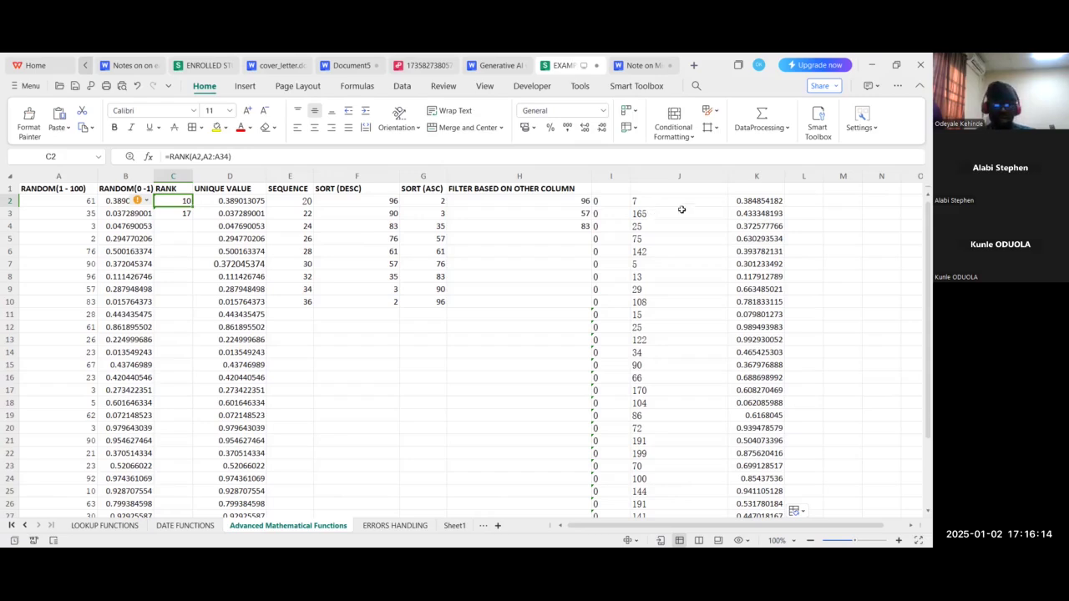
{"action": "left_click", "coordinate": [661, 216]}
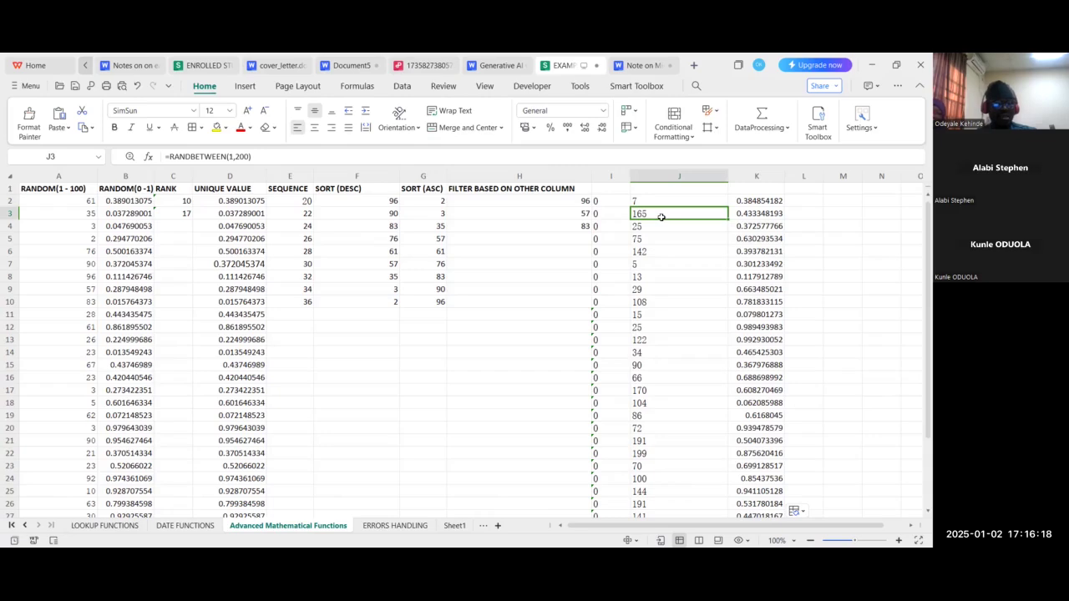
{"action": "scroll", "coordinate": [659, 215], "scroll_direction": "down", "scroll_amount": 3}
{"action": "scroll", "coordinate": [658, 215], "scroll_direction": "up", "scroll_amount": 3}
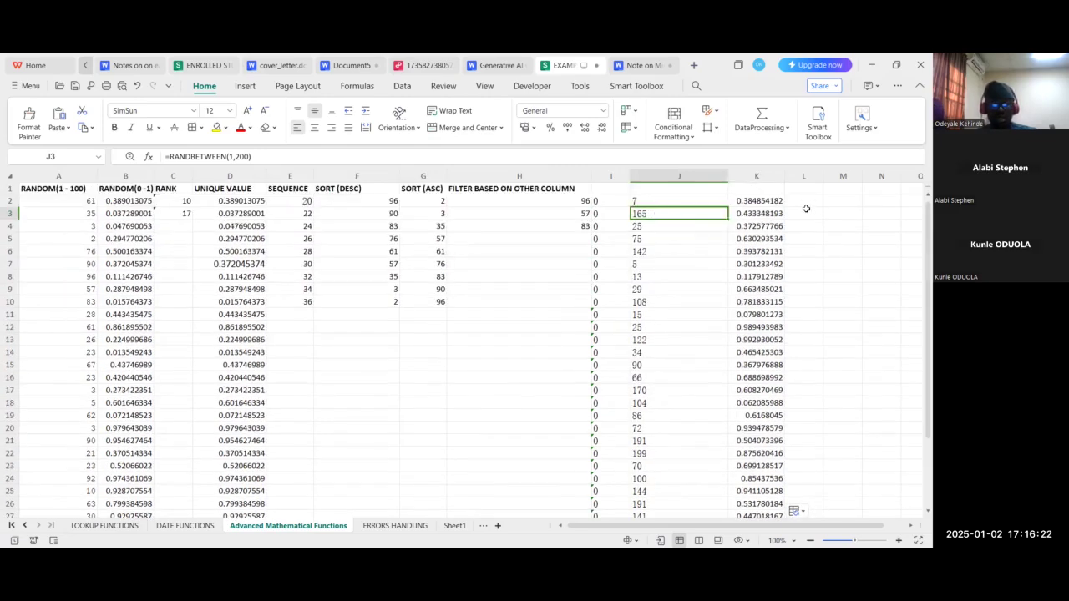
Enter =RANK(J3,J2:J33) in L3 to rank J3's value among the random numbers in column J
{"action": "left_click", "coordinate": [807, 211]}
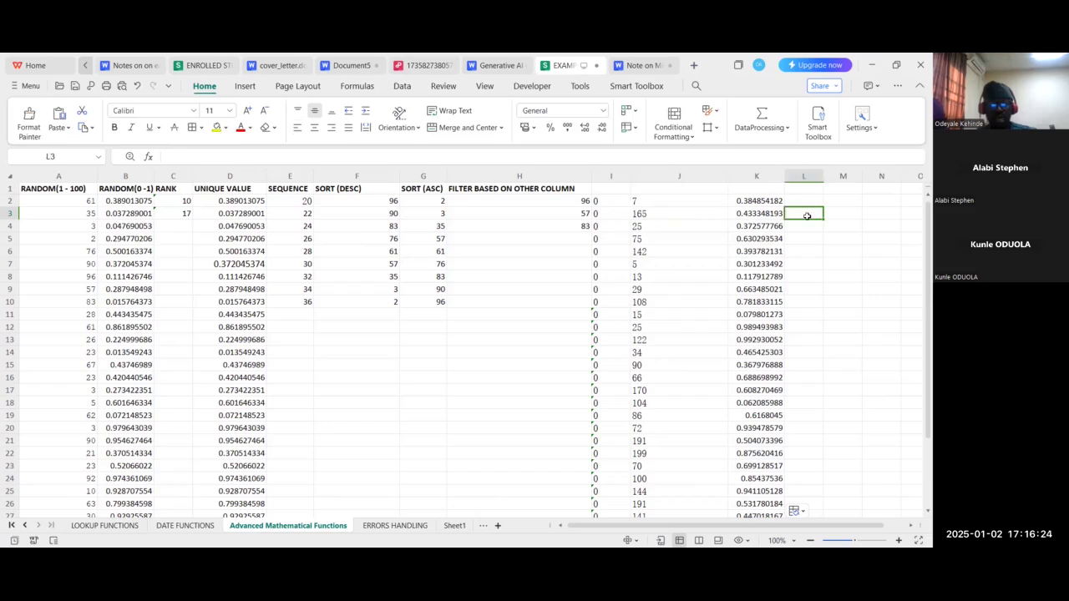
{"action": "type", "text": "="}
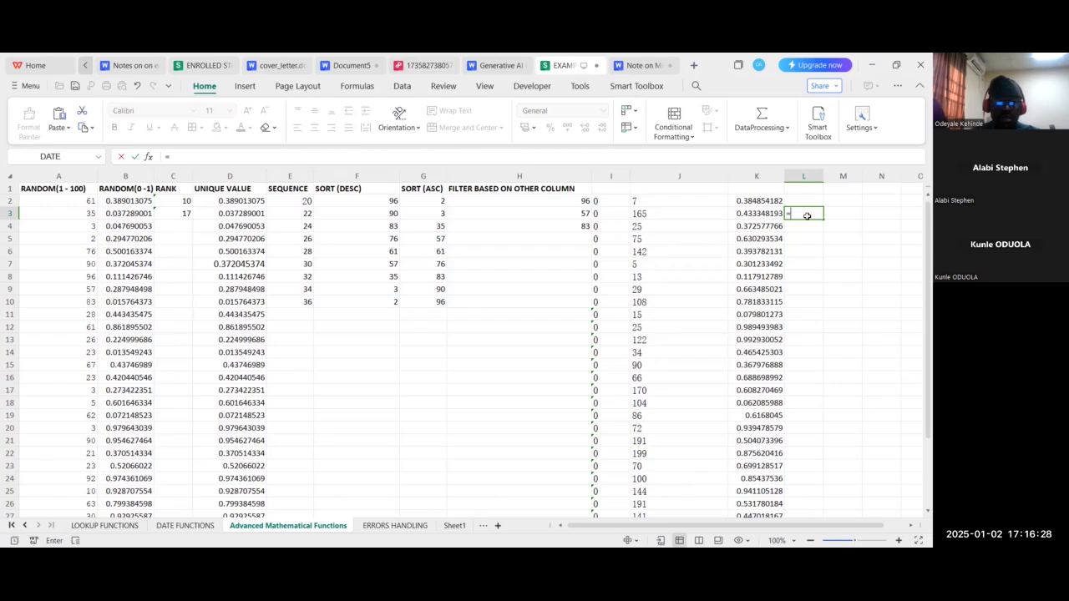
{"action": "type", "text": "RANK"}
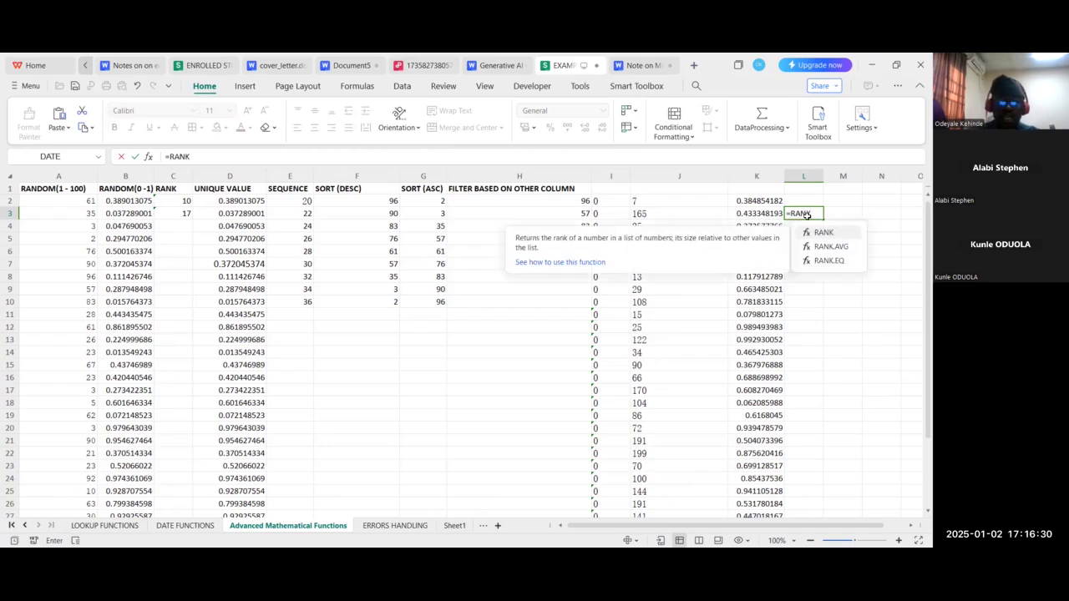
{"action": "type", "text": "("}
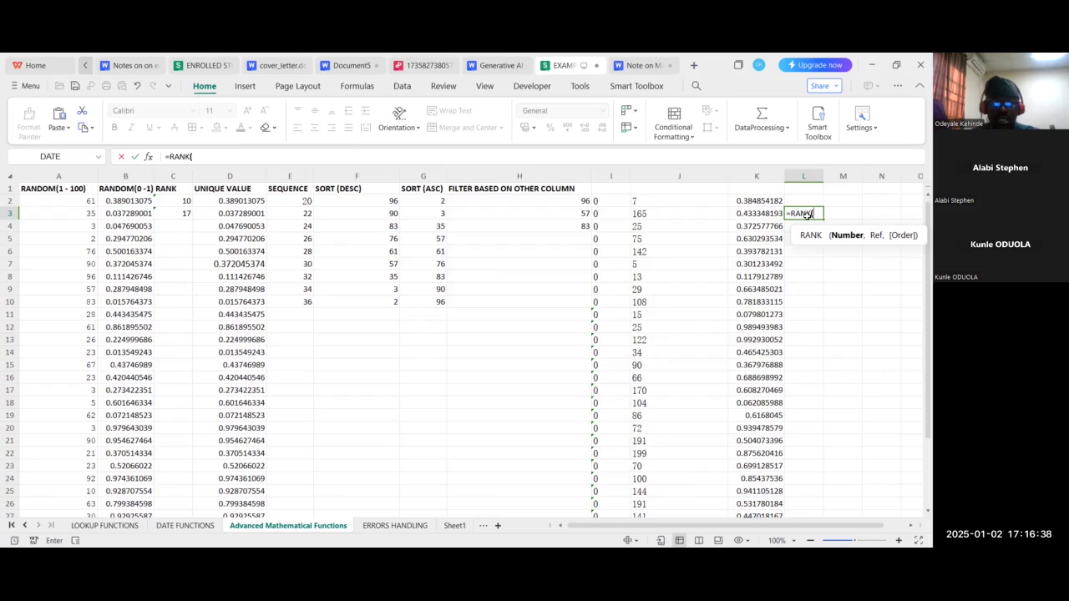
{"action": "key", "text": "Left"}
{"action": "key", "text": "Left"}
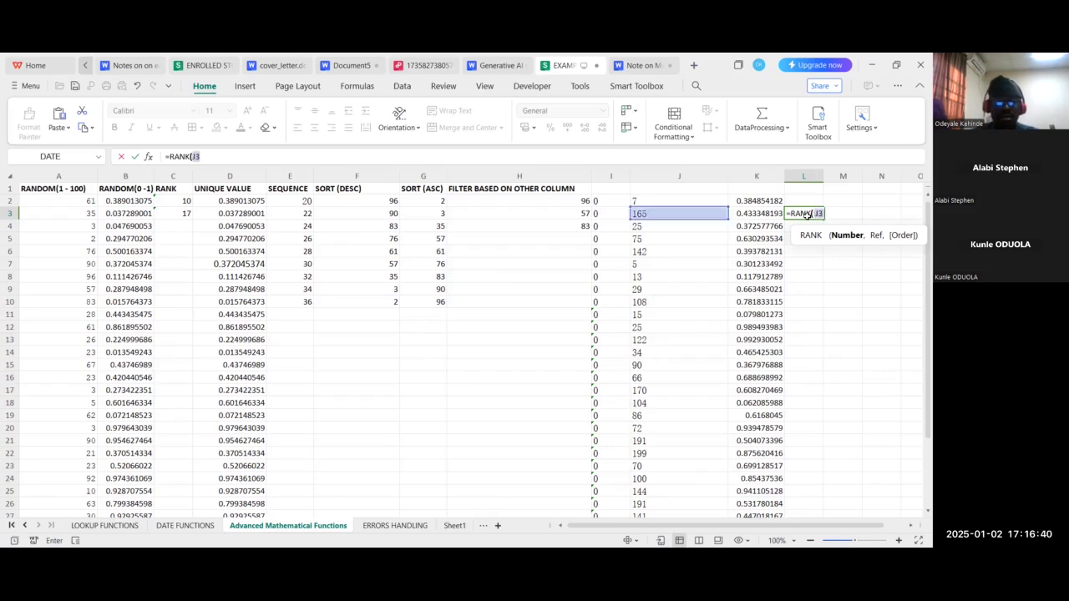
{"action": "type", "text": ","}
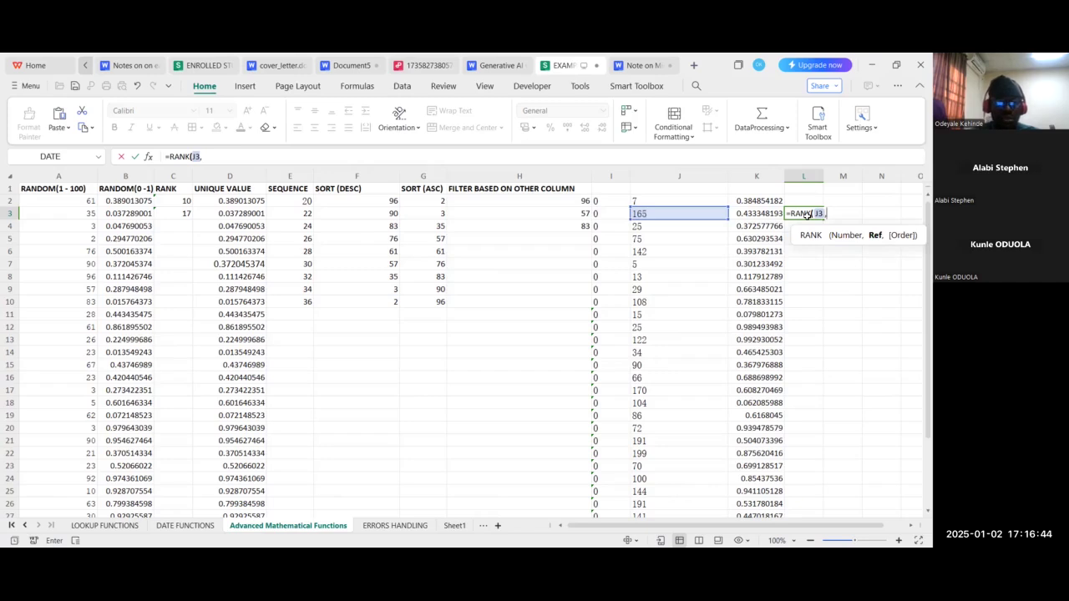
{"action": "type", "text": "J2"}
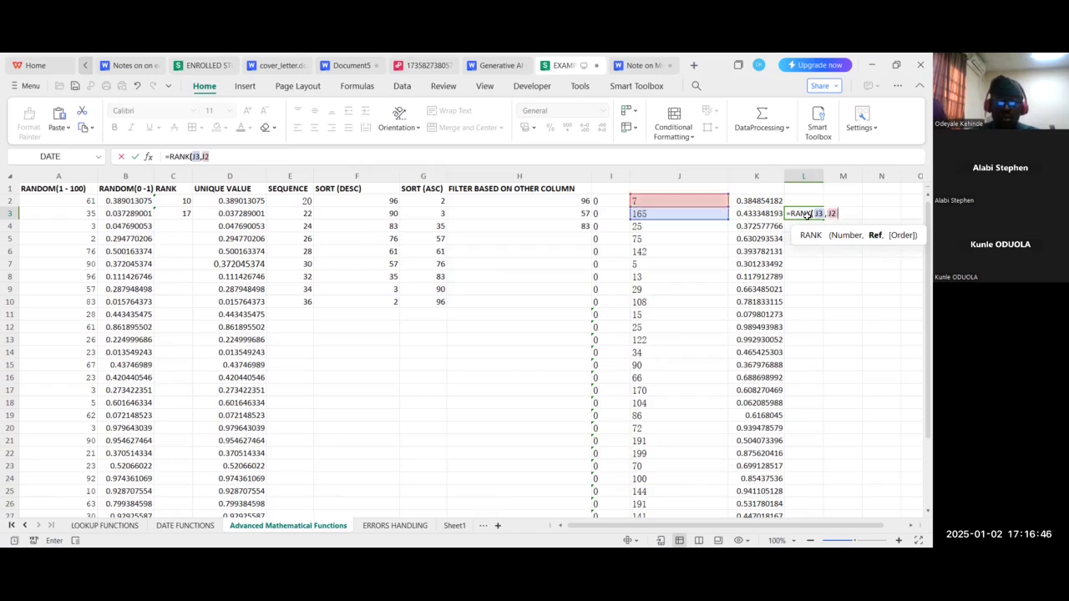
{"action": "type", "text": ":"}
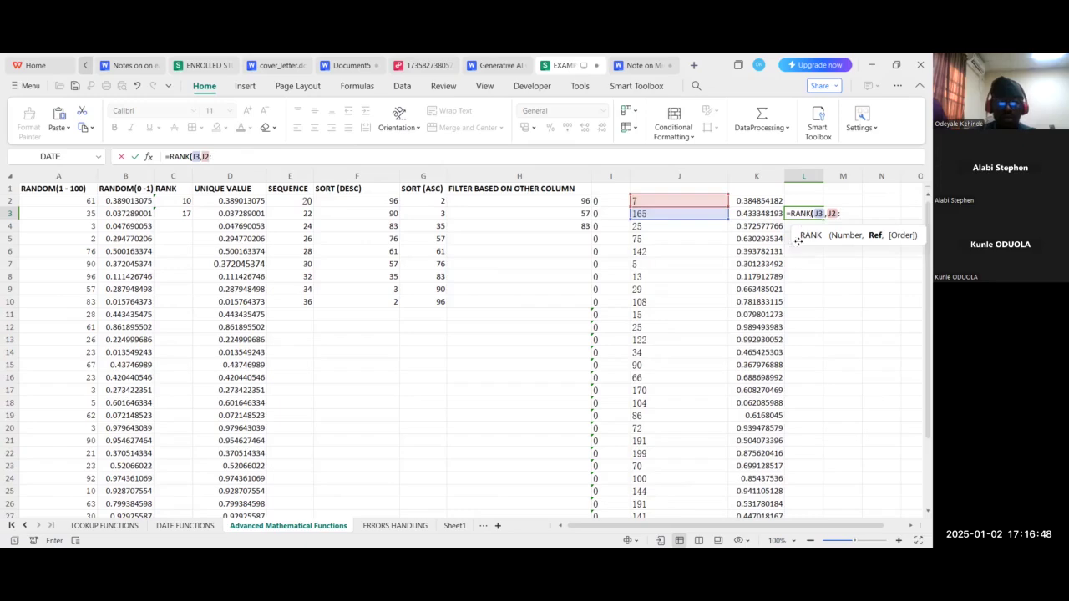
{"action": "scroll", "coordinate": [787, 276], "scroll_direction": "down", "scroll_amount": 2}
{"action": "scroll", "coordinate": [787, 276], "scroll_direction": "down", "scroll_amount": 3}
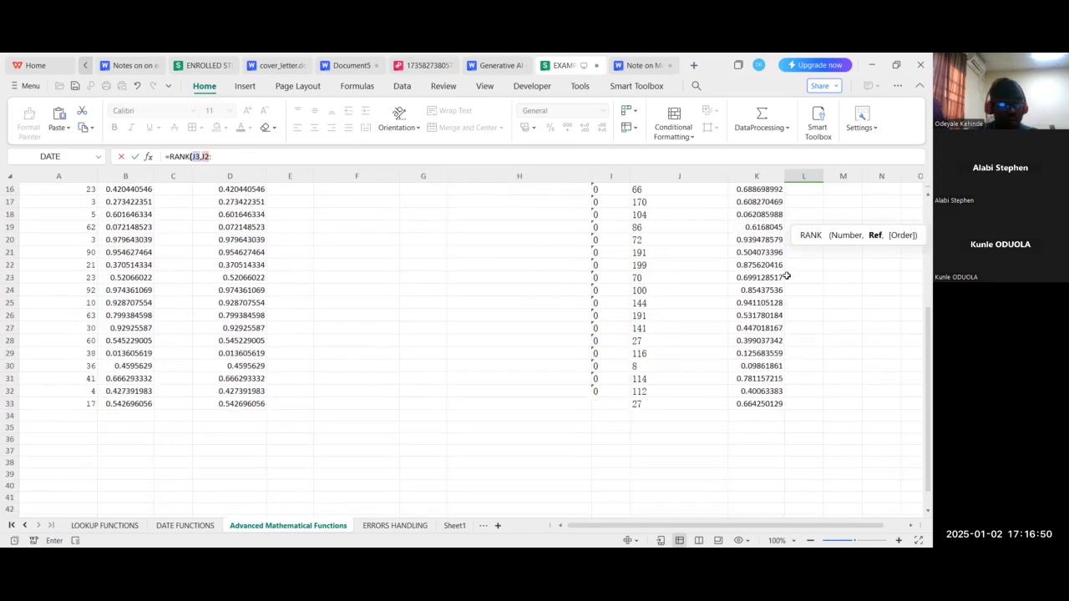
{"action": "scroll", "coordinate": [787, 276], "scroll_direction": "up", "scroll_amount": 5}
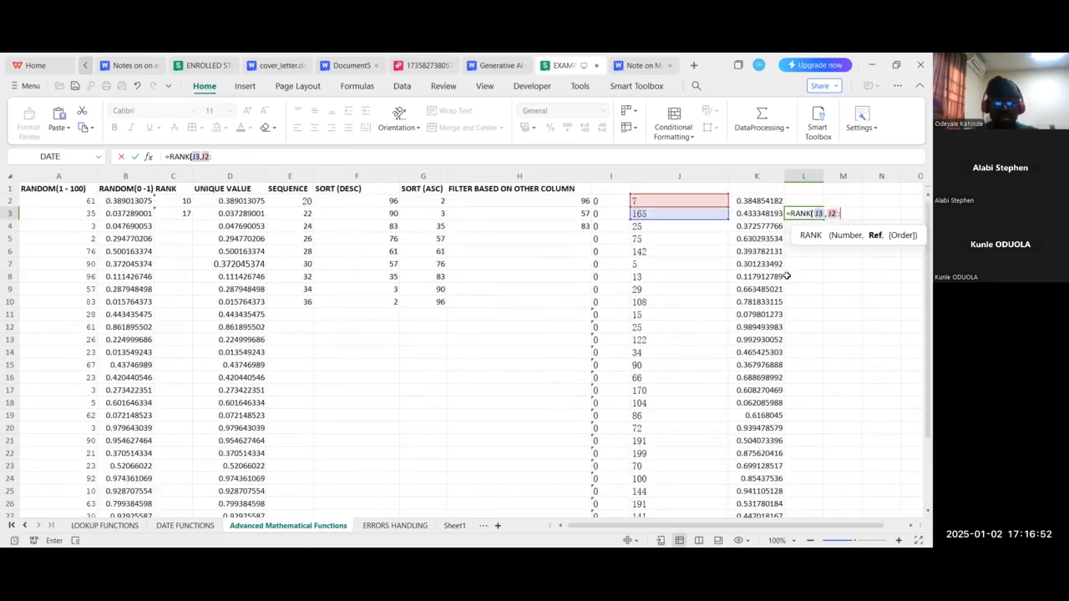
{"action": "type", "text": "J33"}
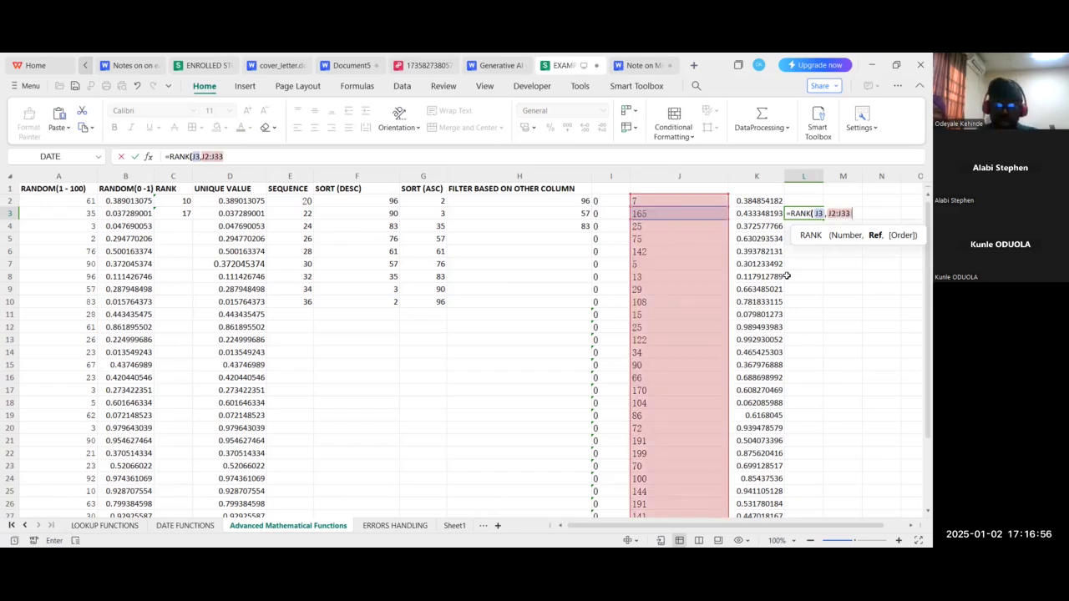
{"action": "type", "text": ")"}
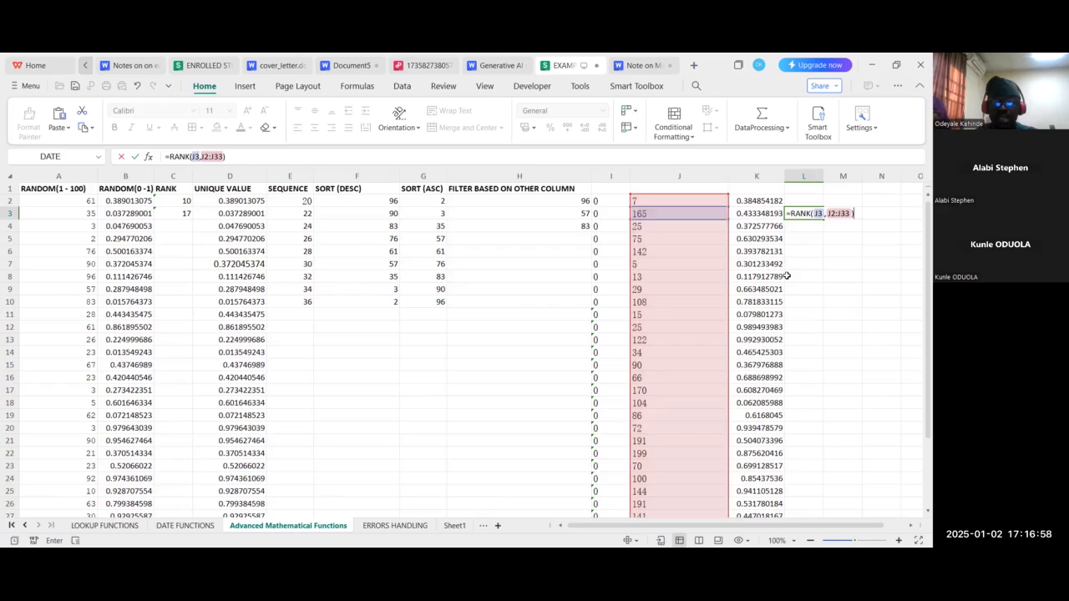
{"action": "key", "text": "Return"}
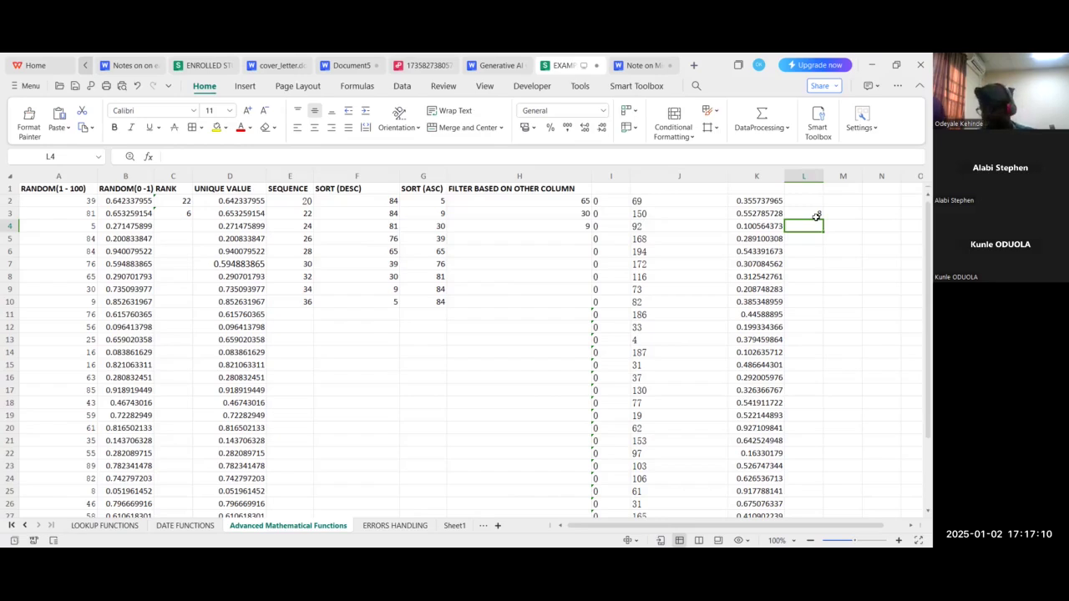
Examine the UNIQUE VALUE formula in D2 and the SEQUENCE formula in E2
{"action": "left_click", "coordinate": [230, 201]}
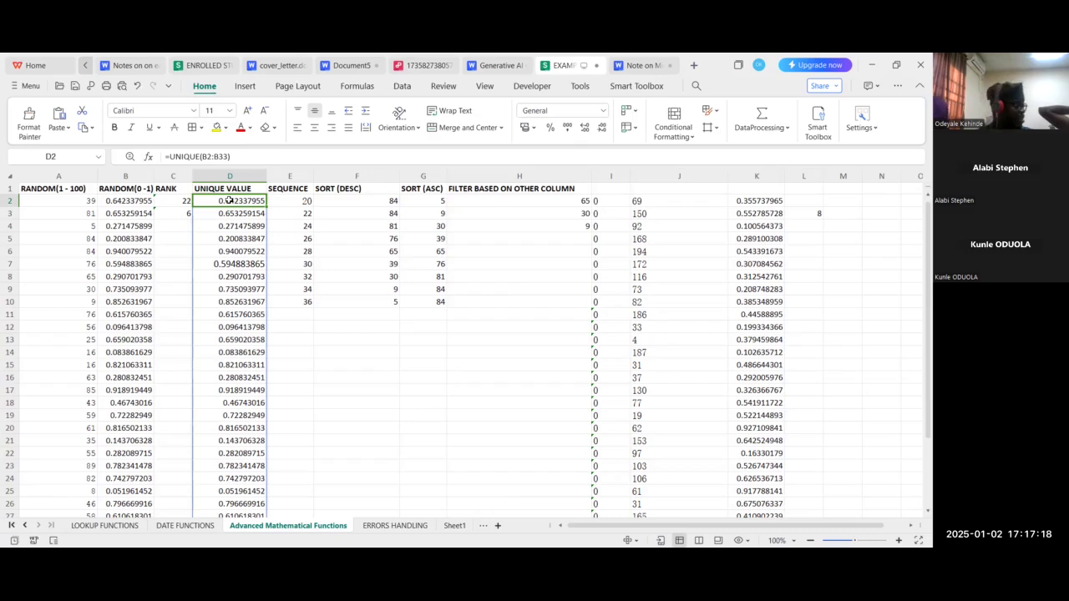
{"action": "left_click", "coordinate": [300, 201]}
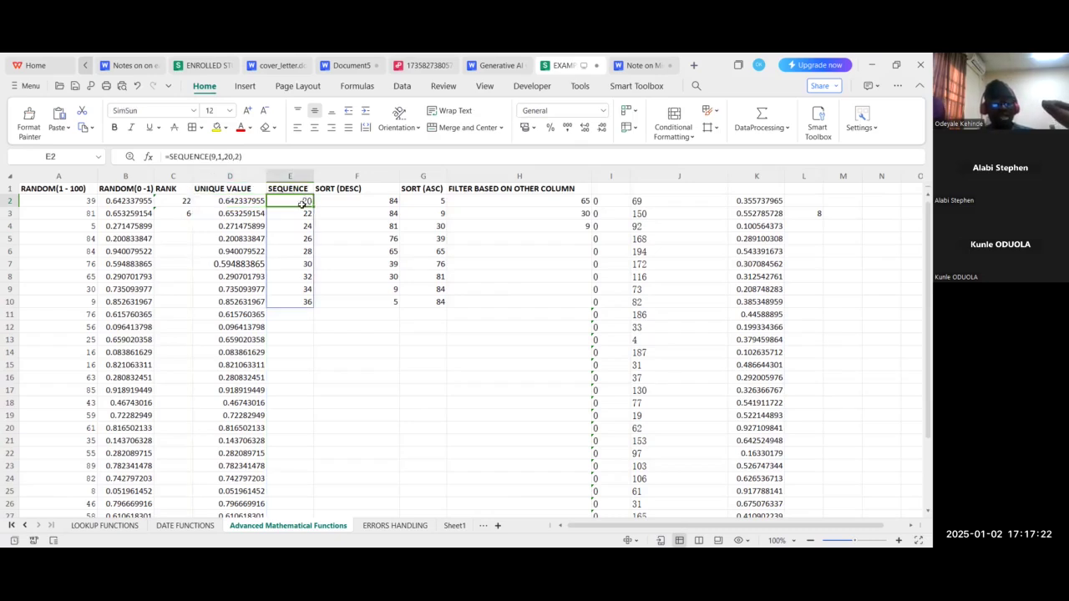